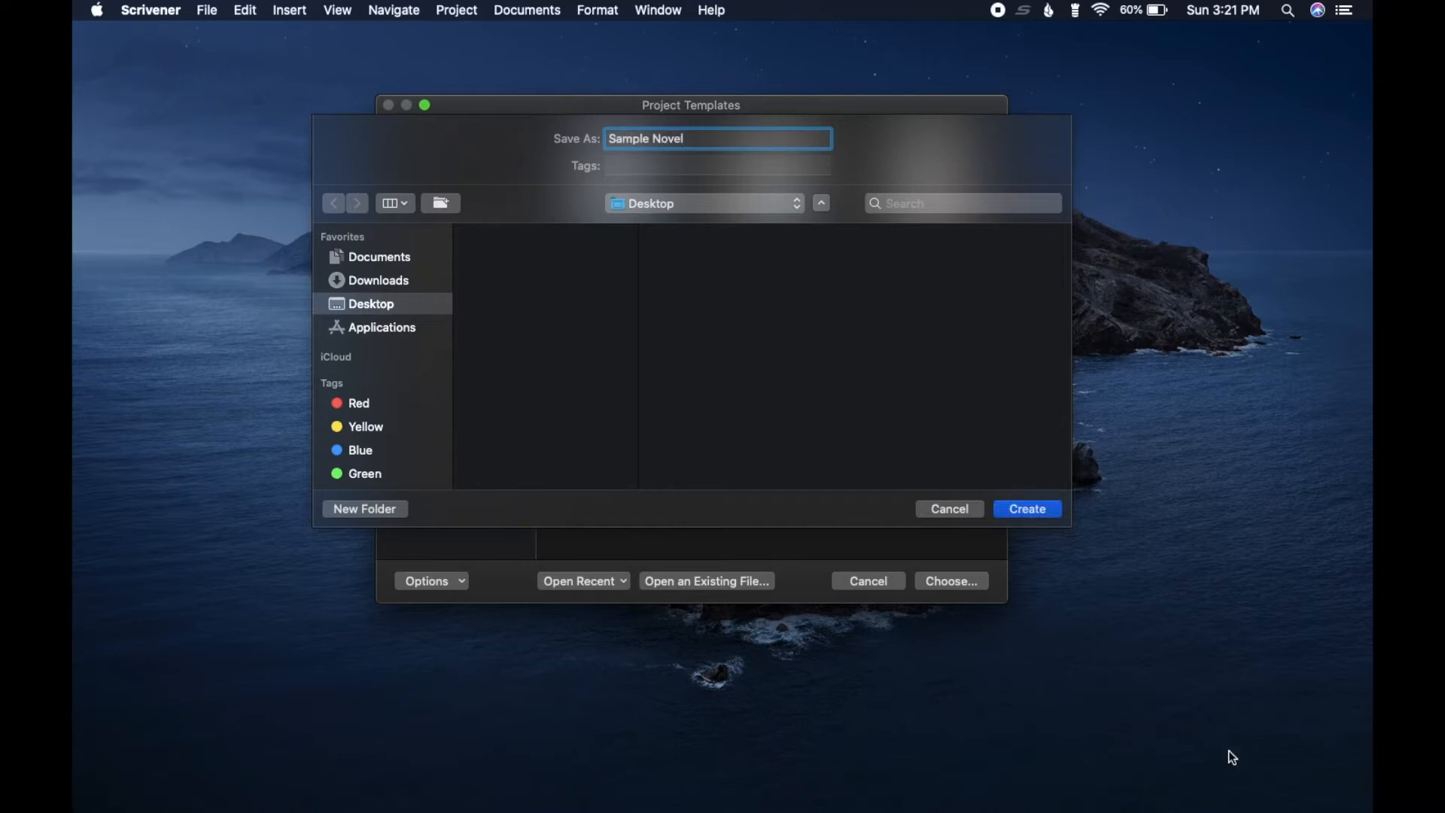
# - Create the project "Sample Novel" on the Desktop and enlarge its window to fill the screen
pyautogui.click(1039, 514)
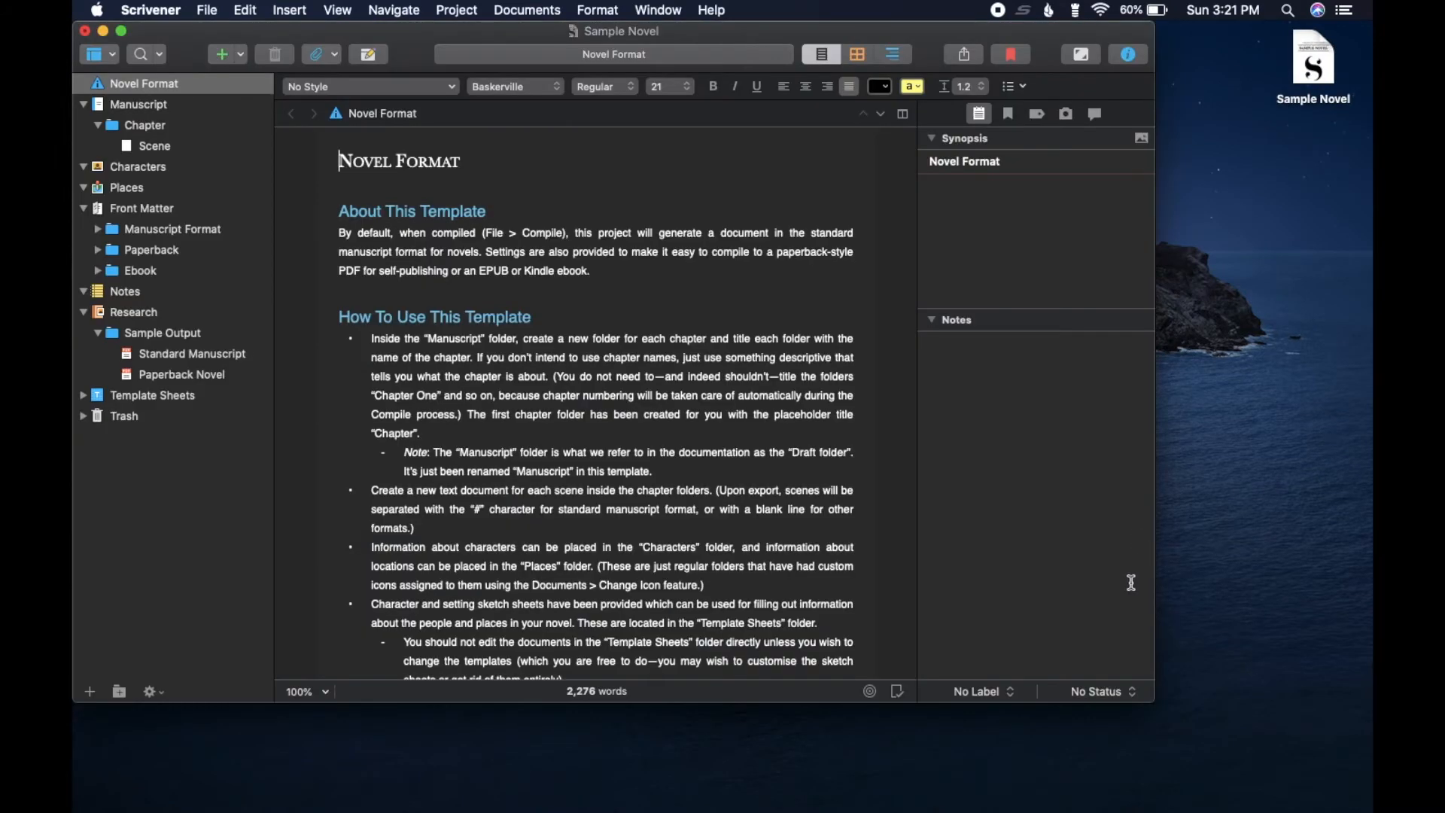
pyautogui.moveTo(1151, 678); pyautogui.dragTo(1372, 809)
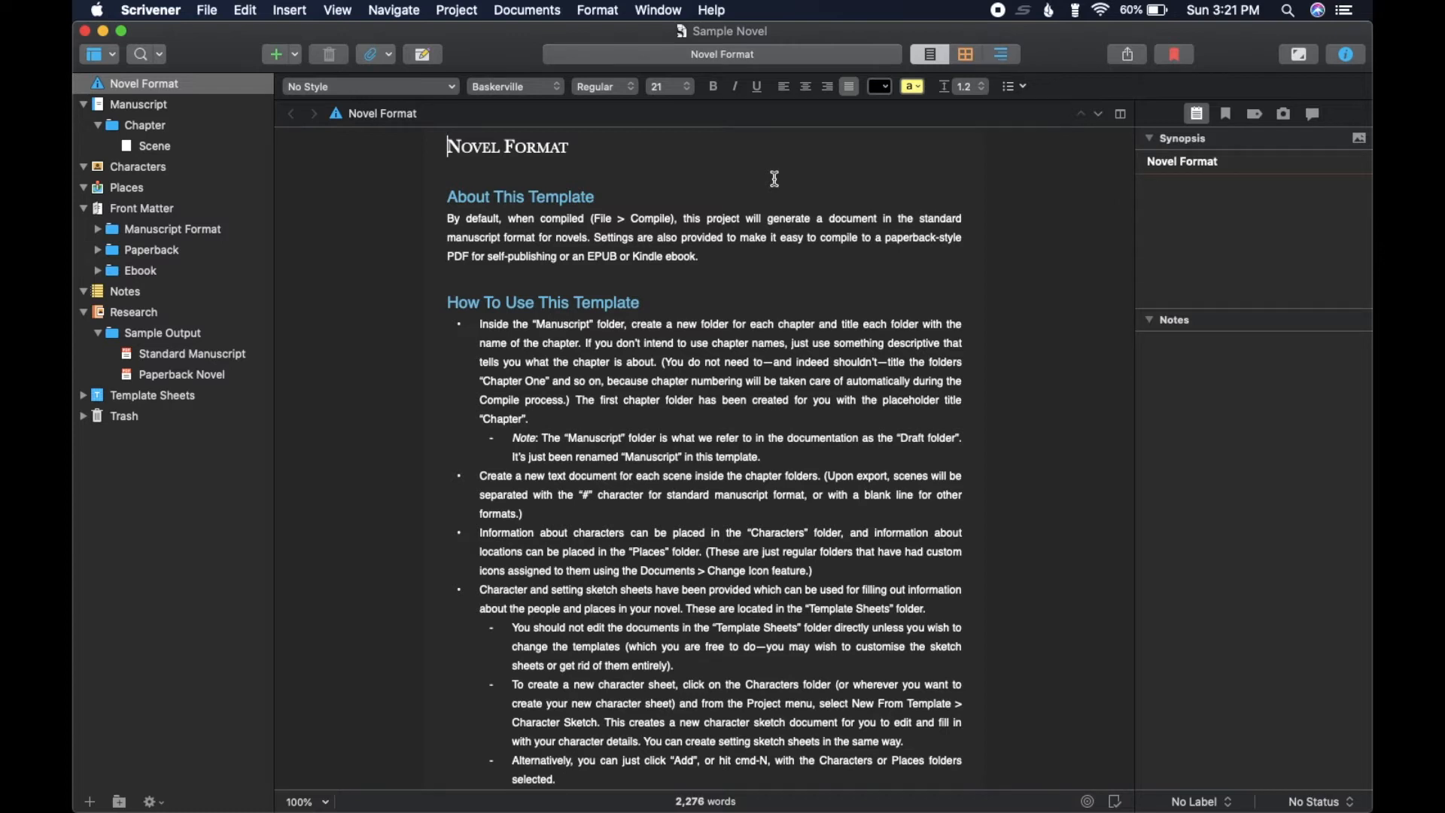
# - Switch the program's appearance to Light
pyautogui.click(158, 14)
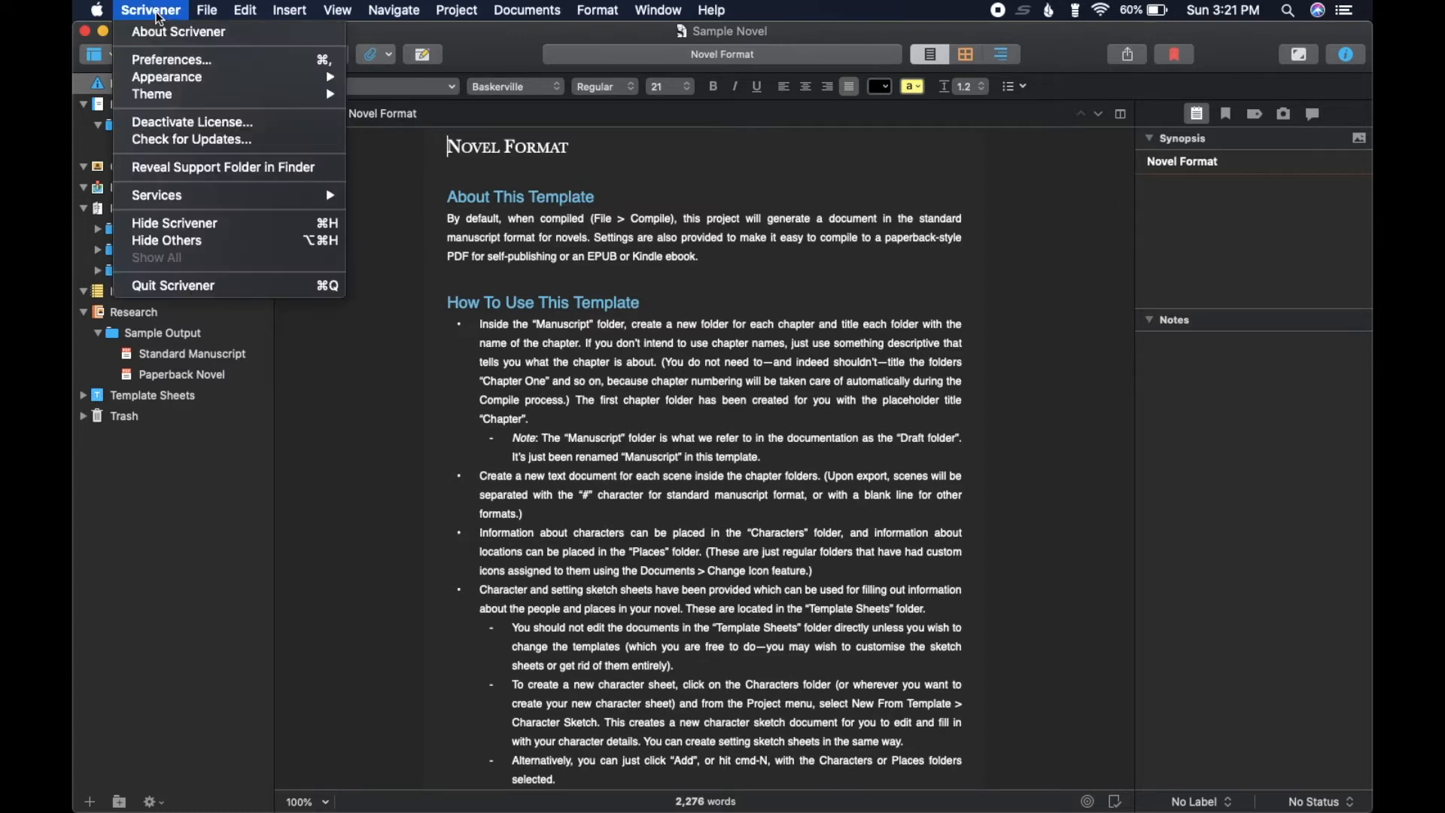
pyautogui.moveTo(248, 78)
pyautogui.click(388, 96)
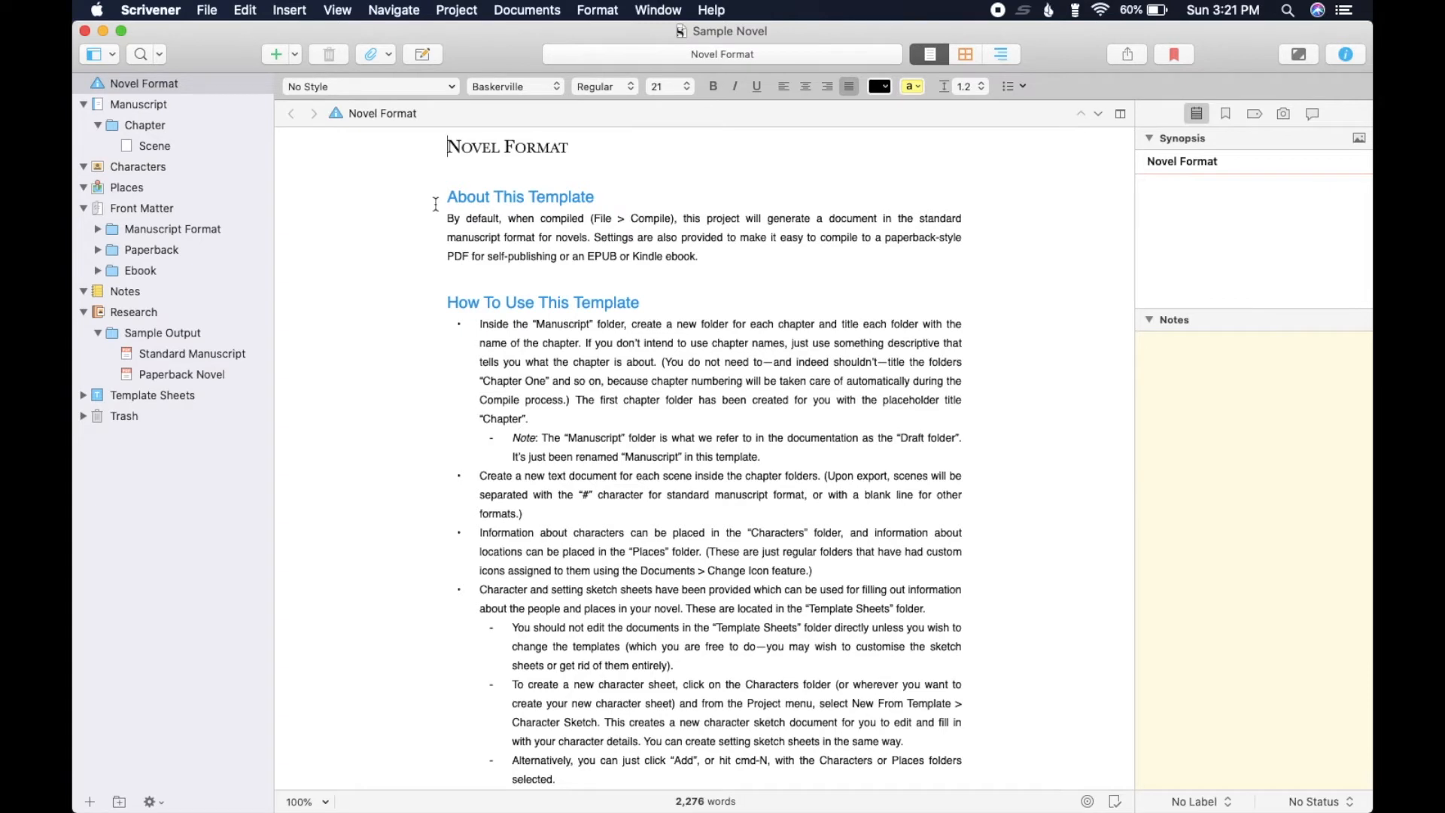
# - Return the program's appearance to Dark
pyautogui.click(139, 10)
pyautogui.moveTo(203, 8)
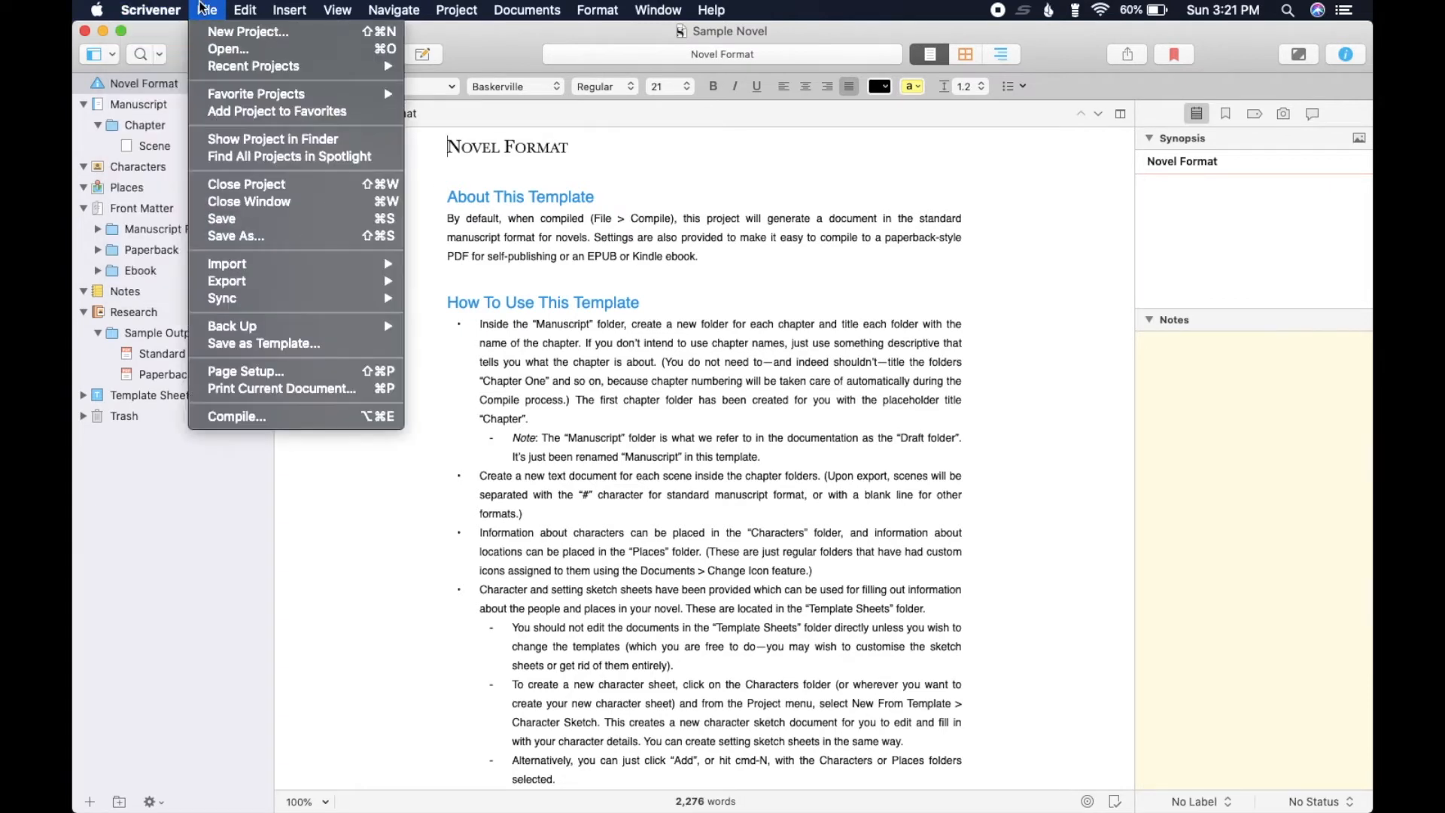
pyautogui.moveTo(179, 78)
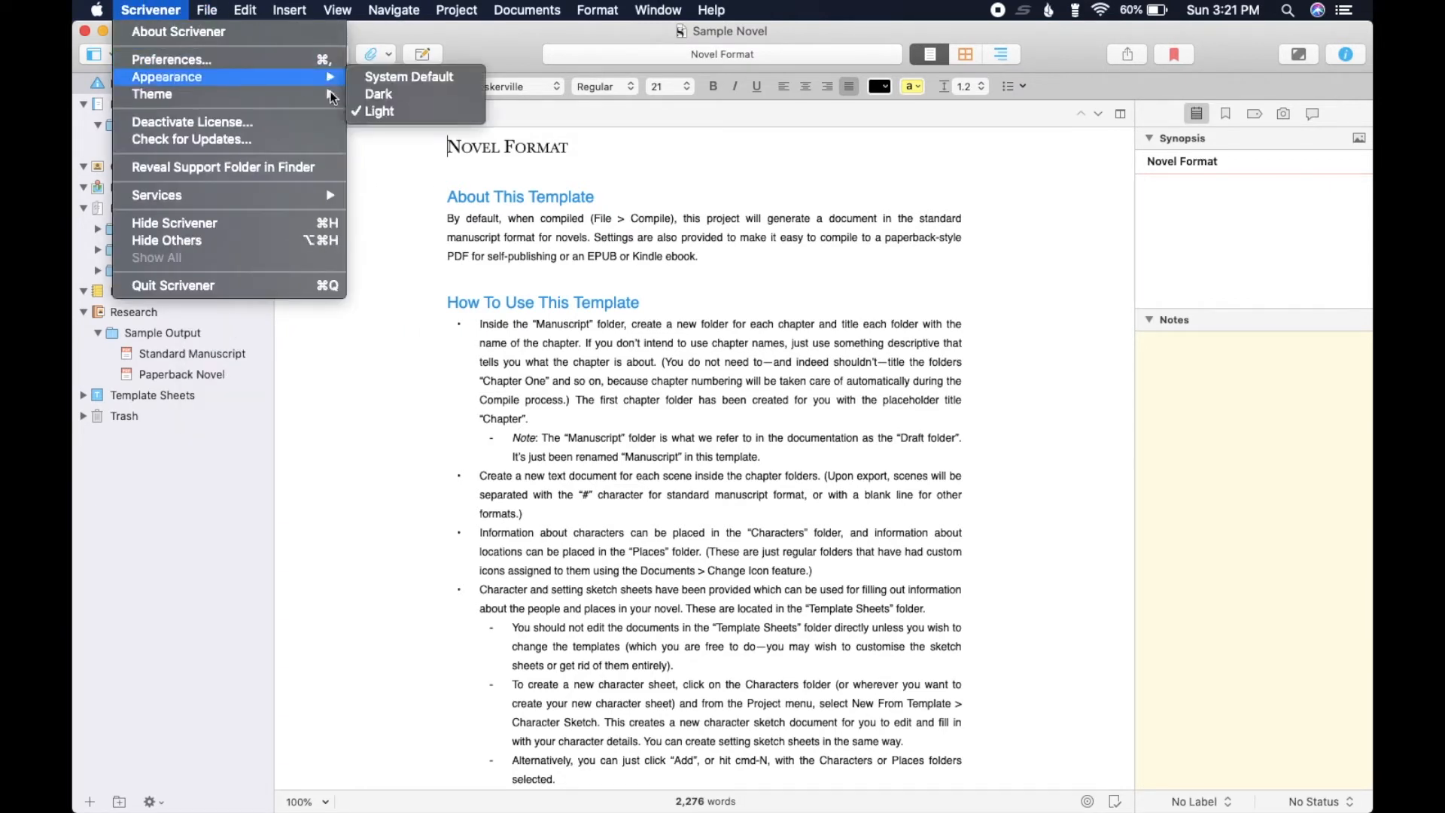
pyautogui.click(397, 100)
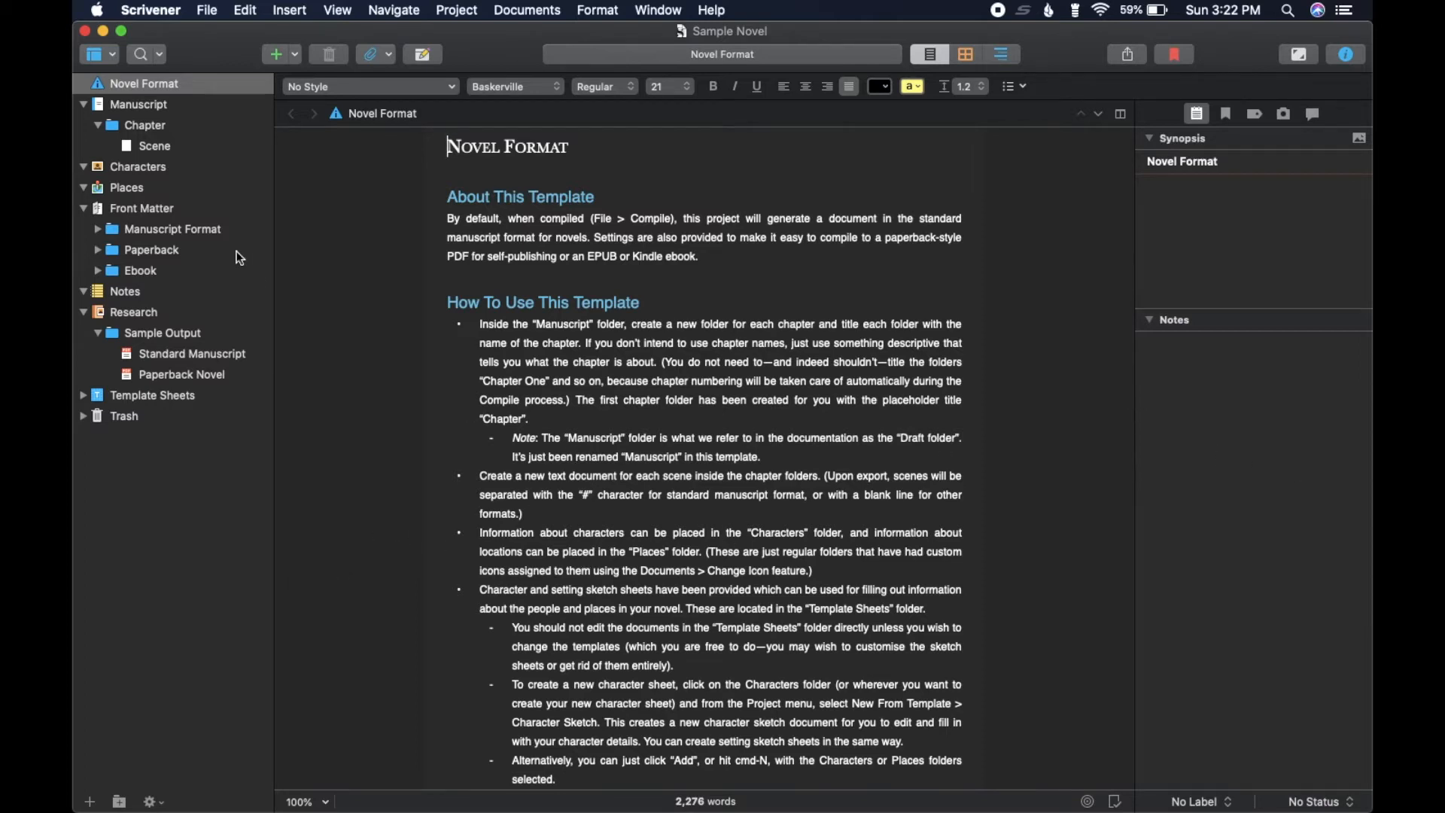
# - Try the Editor Only layout and return to the Default layout
pyautogui.click(113, 57)
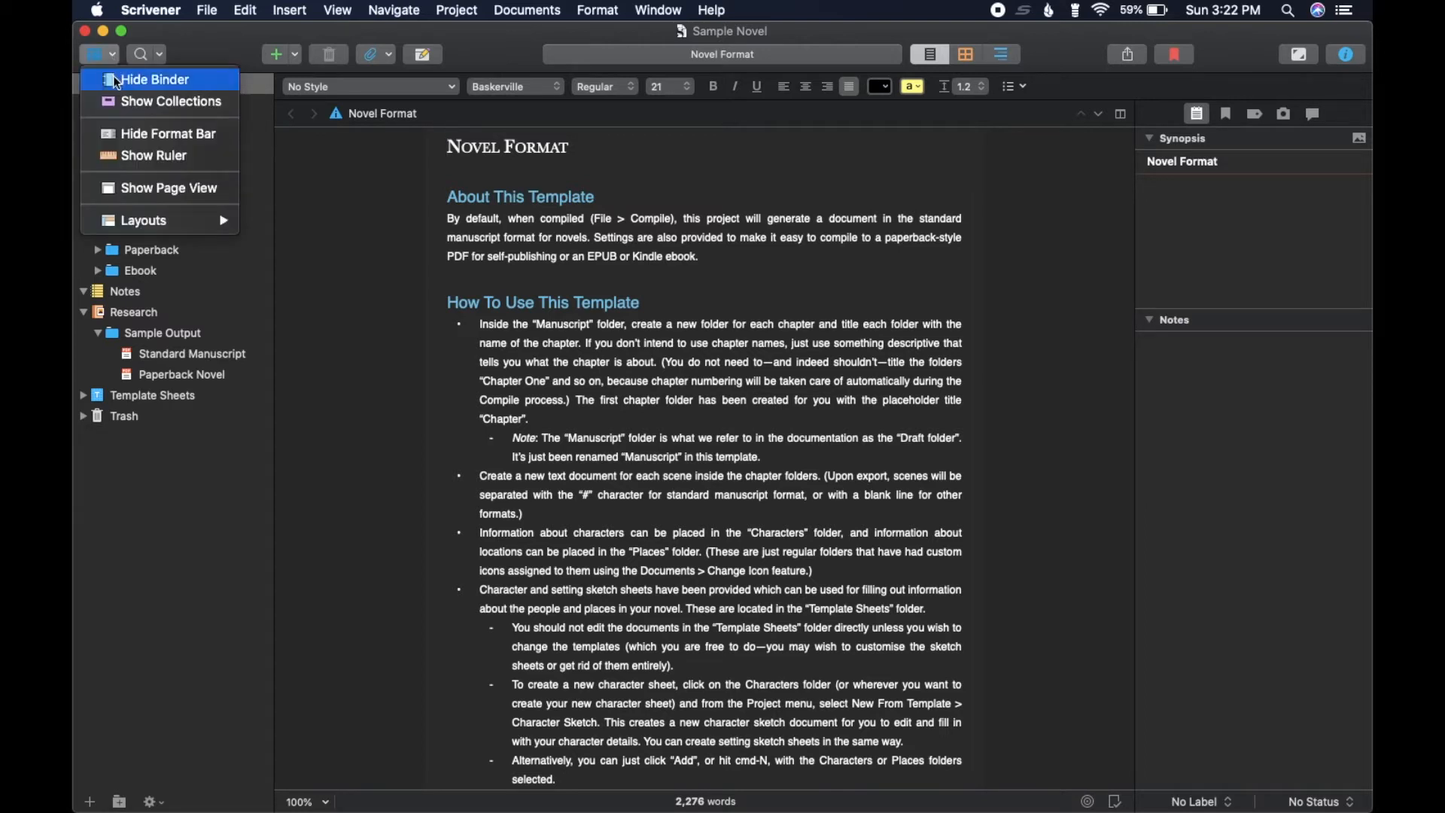
pyautogui.moveTo(139, 224)
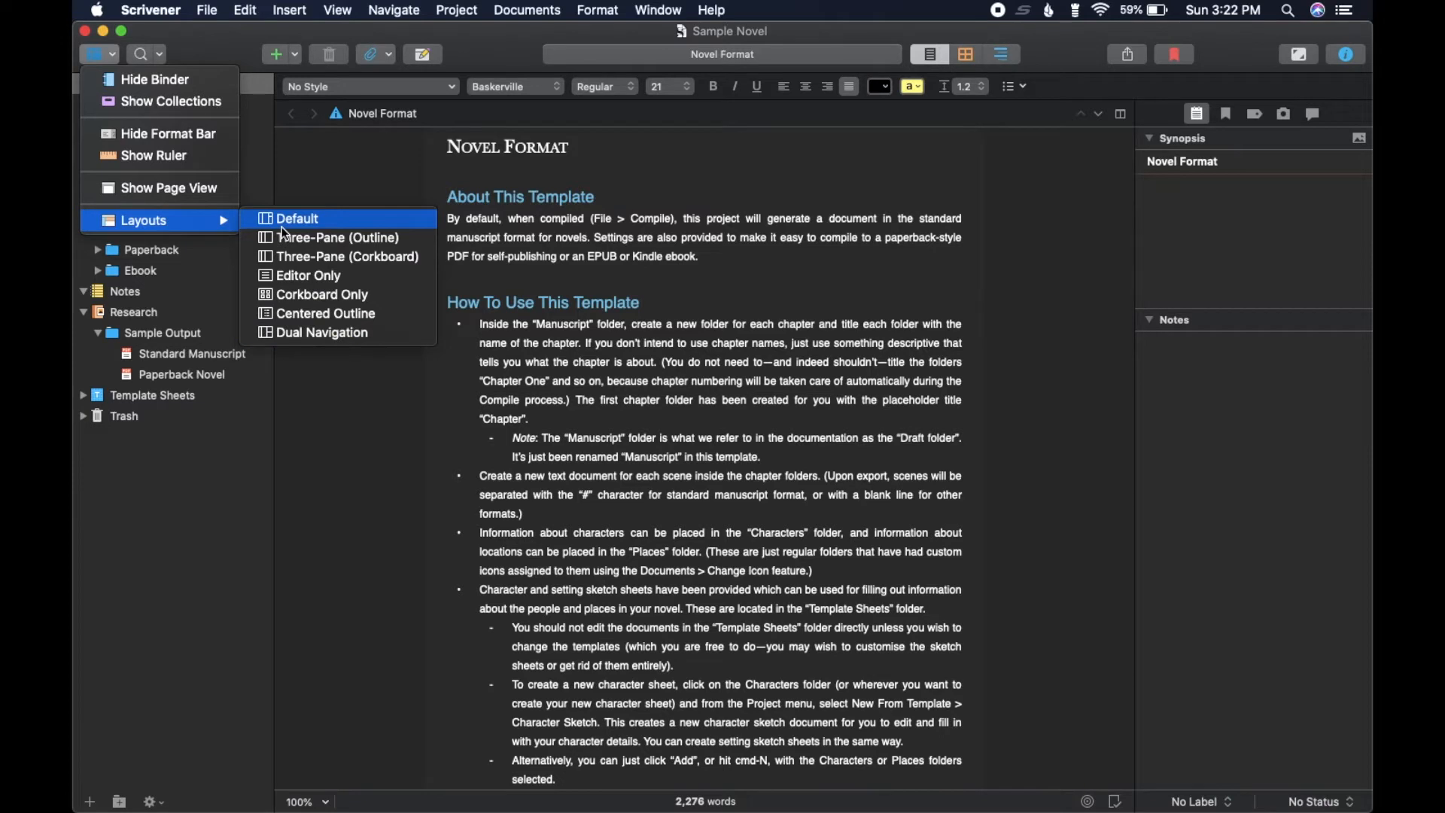
pyautogui.click(294, 278)
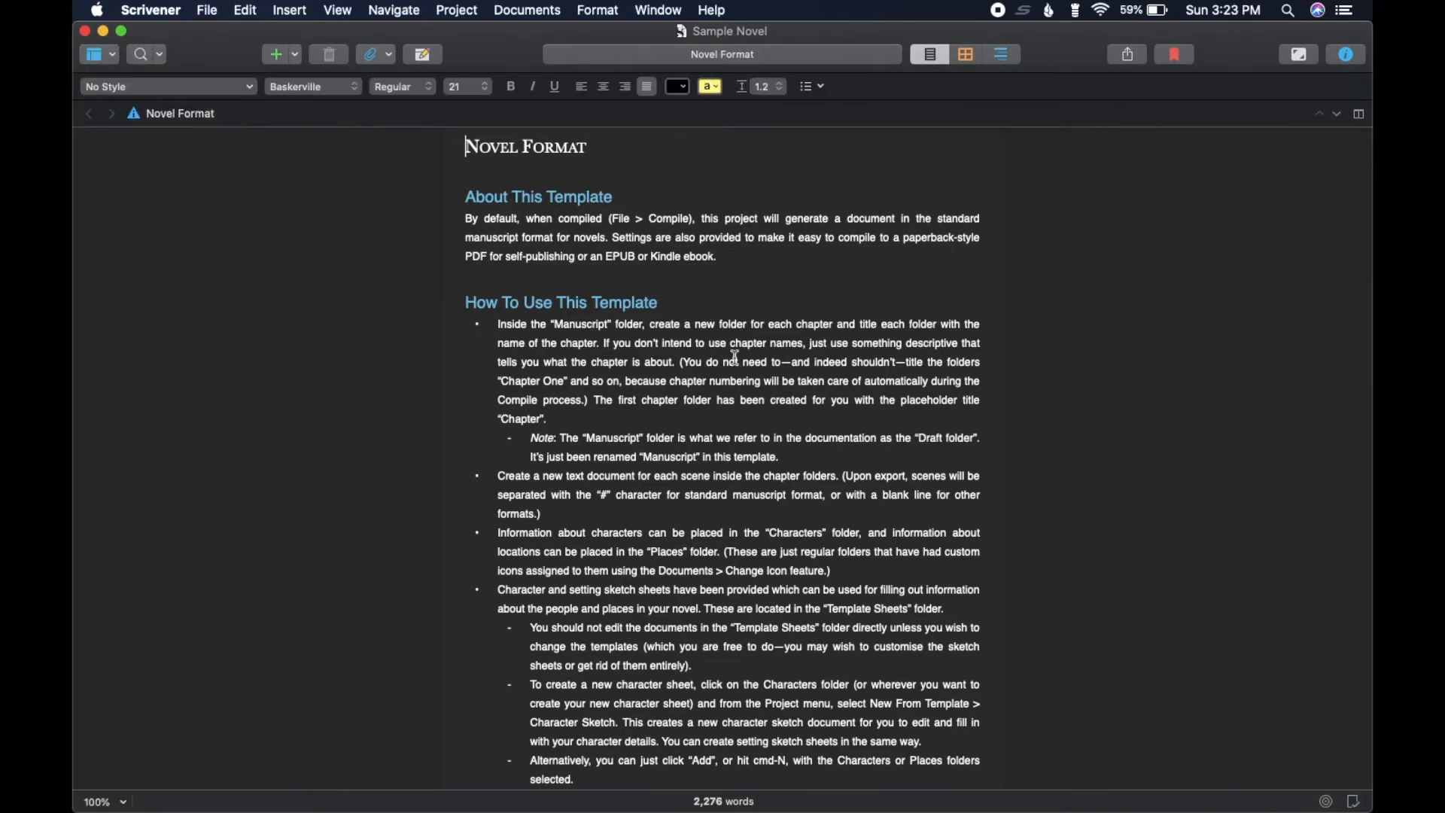
pyautogui.click(118, 54)
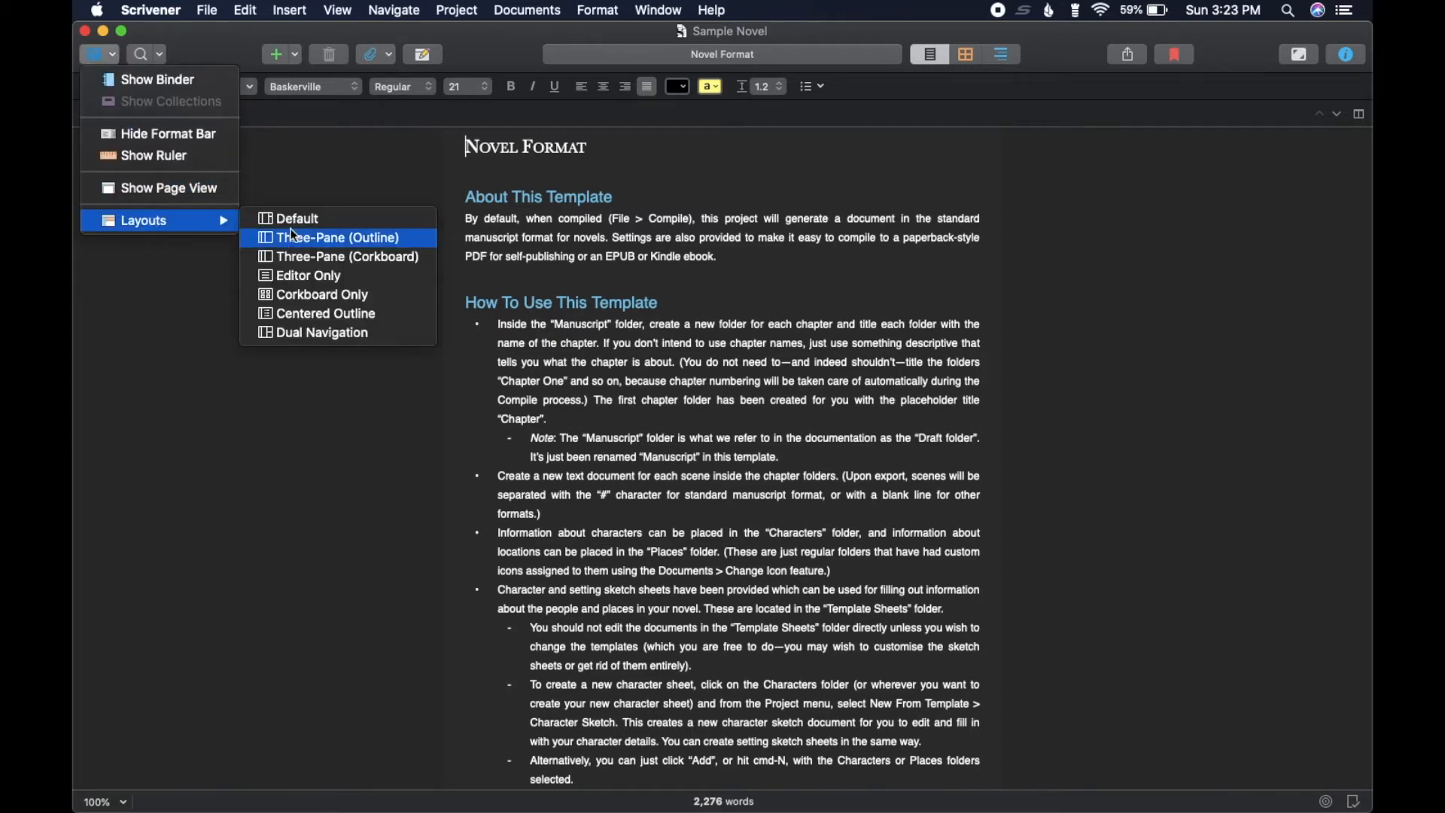
pyautogui.click(290, 219)
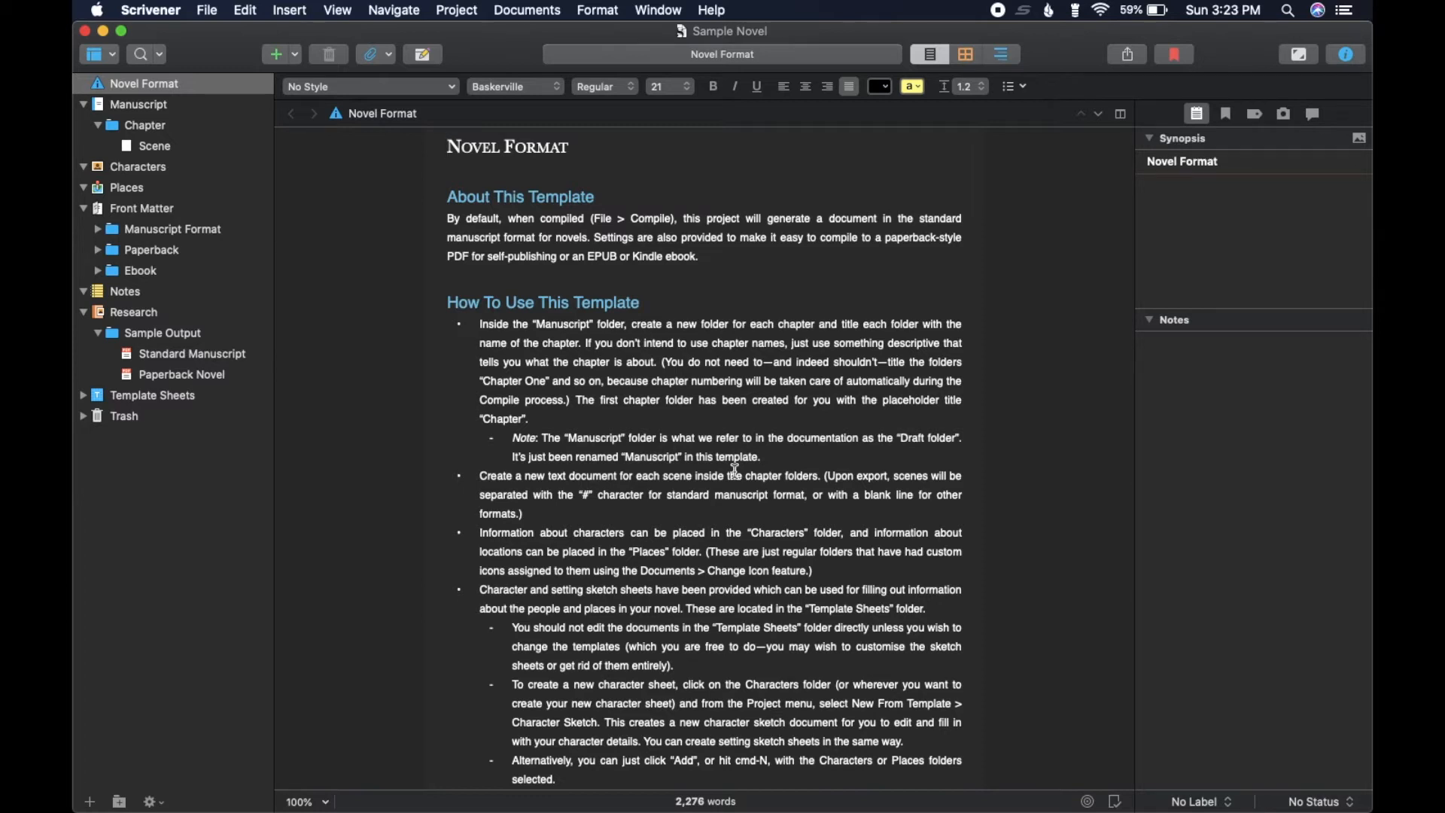
# - Rename the Manuscript folder in the binder as "Sample Novel"
pyautogui.click(132, 109)
pyautogui.click(189, 106)
pyautogui.write('Sample Novel')
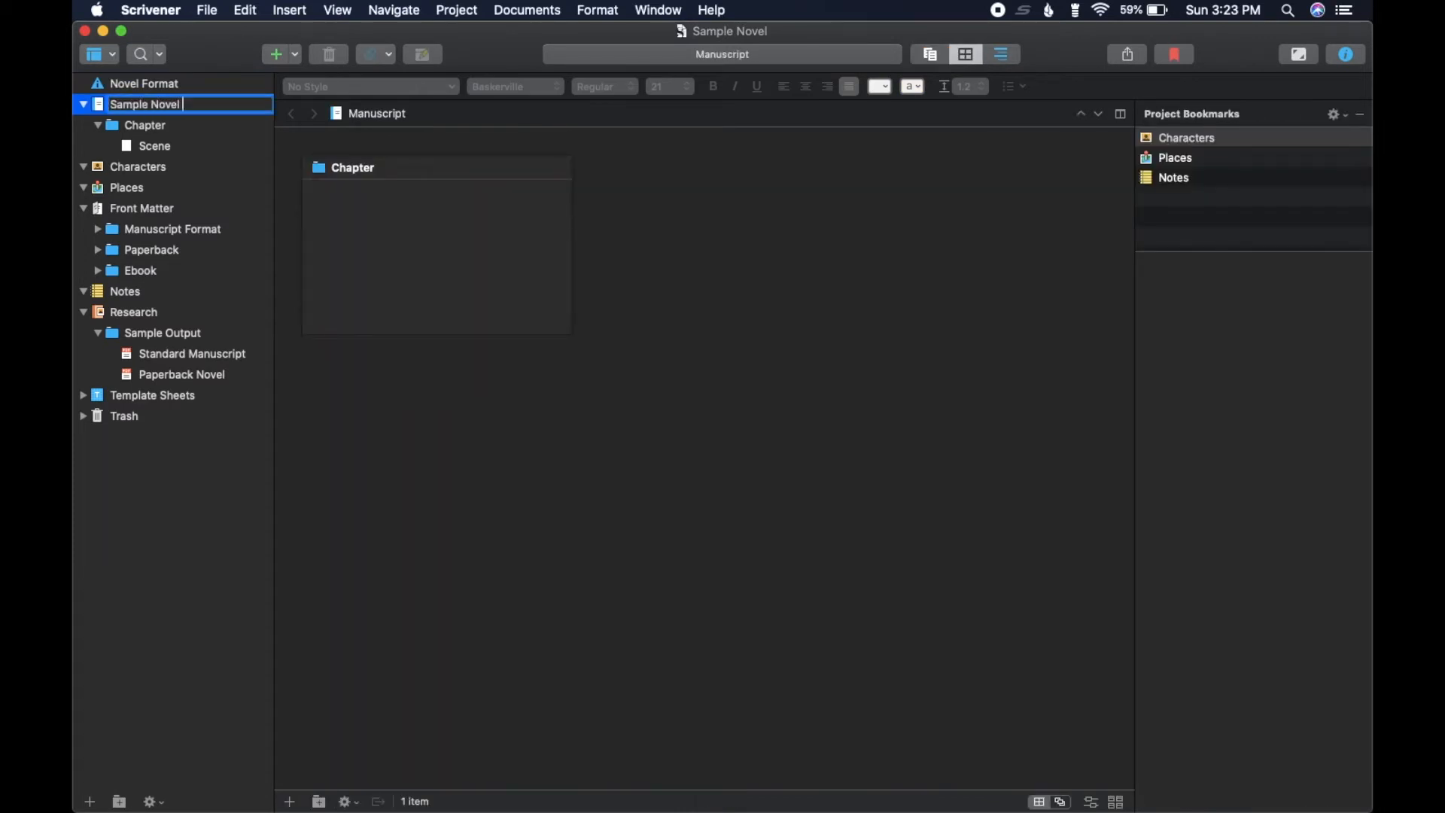
pyautogui.click(209, 133)
pyautogui.click(173, 110)
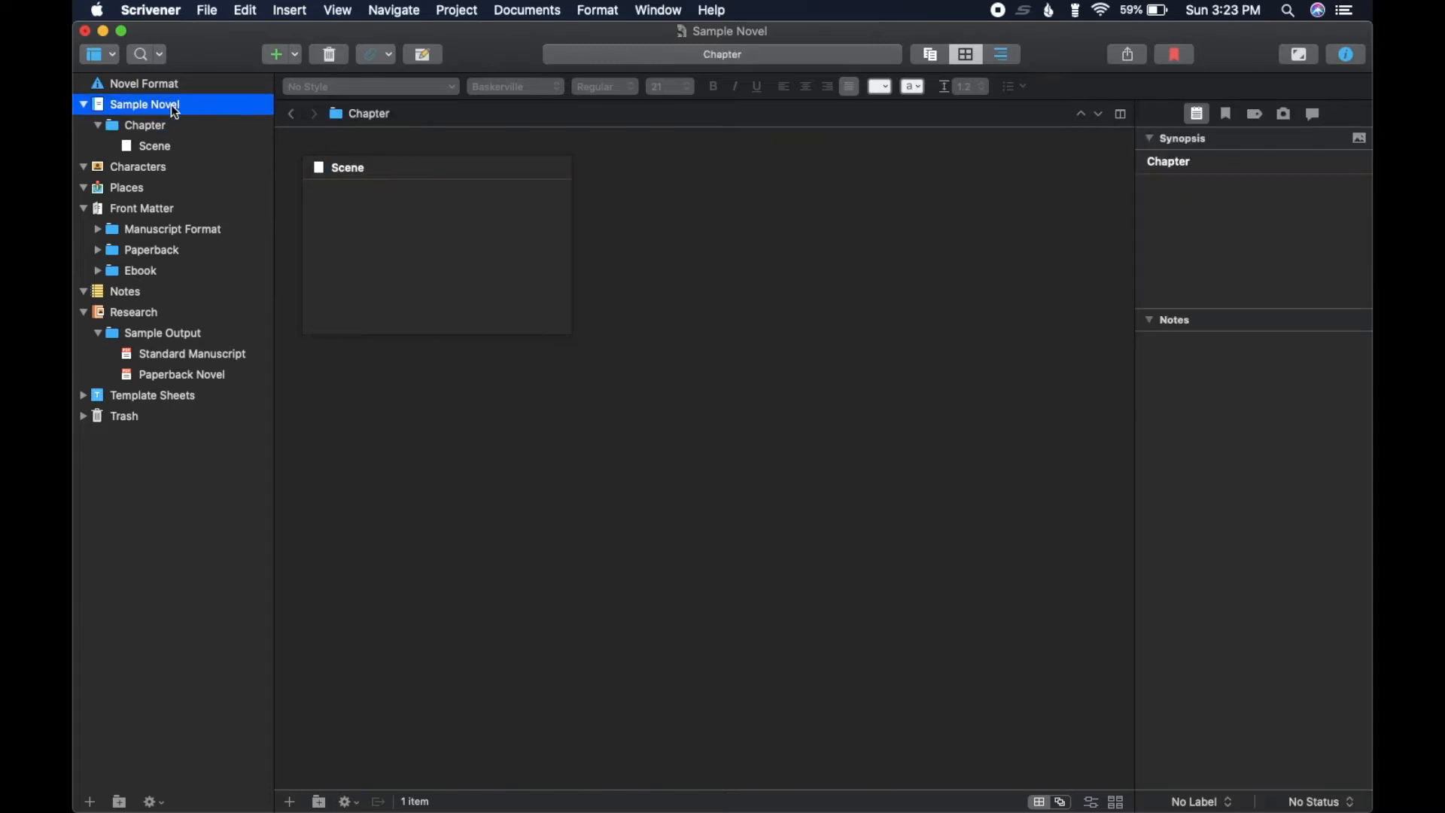
# - View the contents of the Chapter folder and its Scene document
pyautogui.click(129, 129)
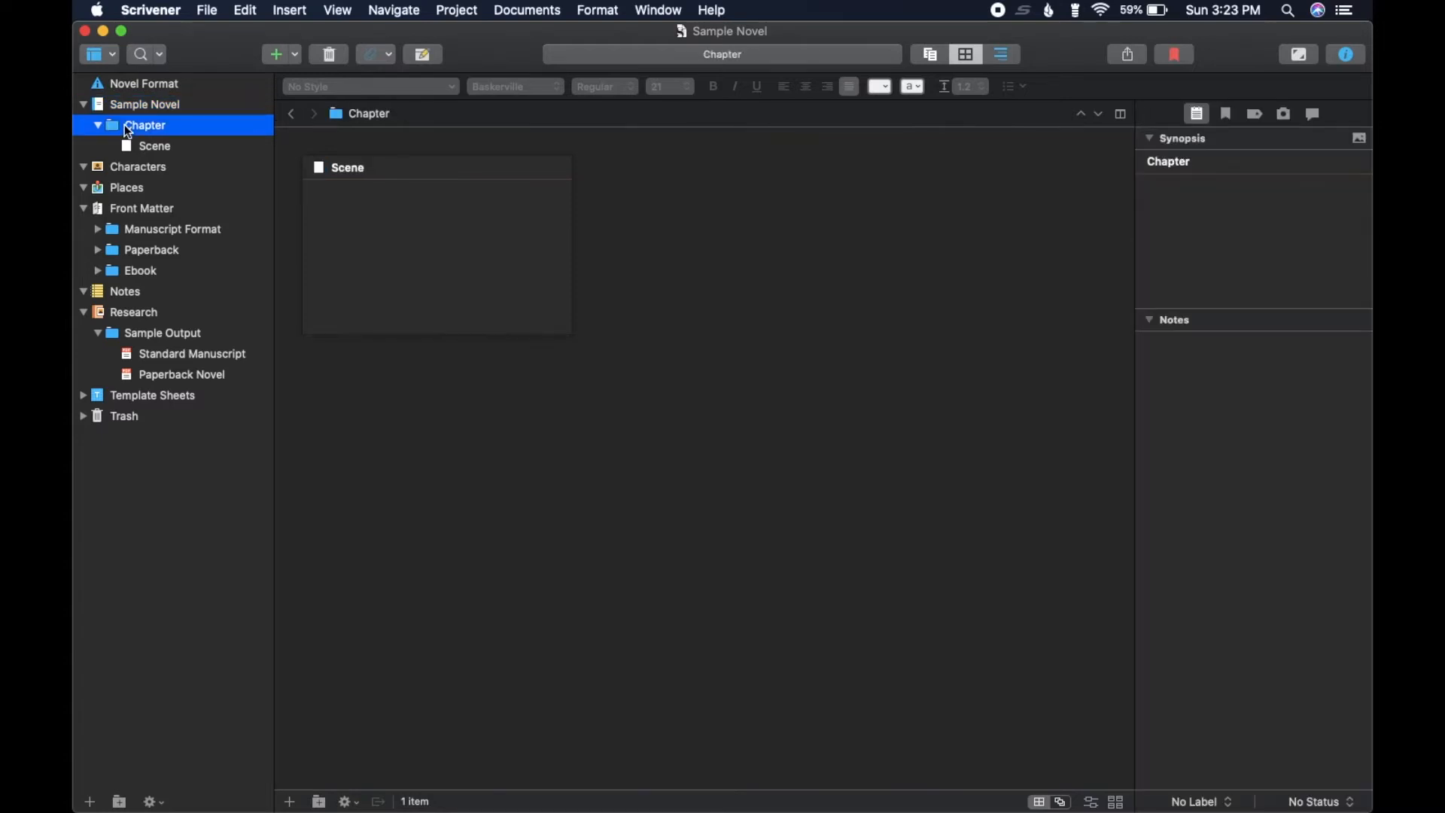
pyautogui.click(157, 147)
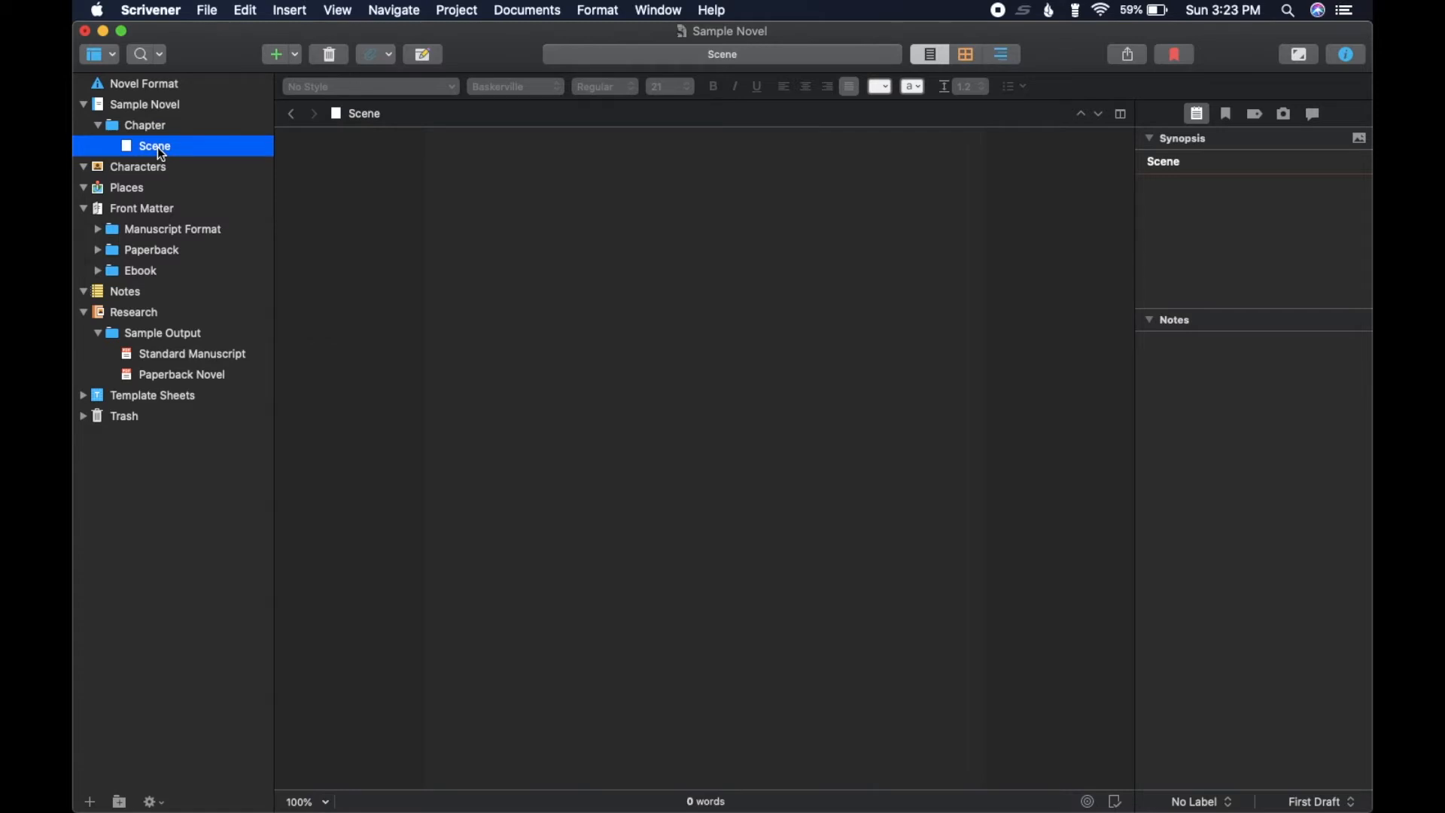
pyautogui.click(138, 125)
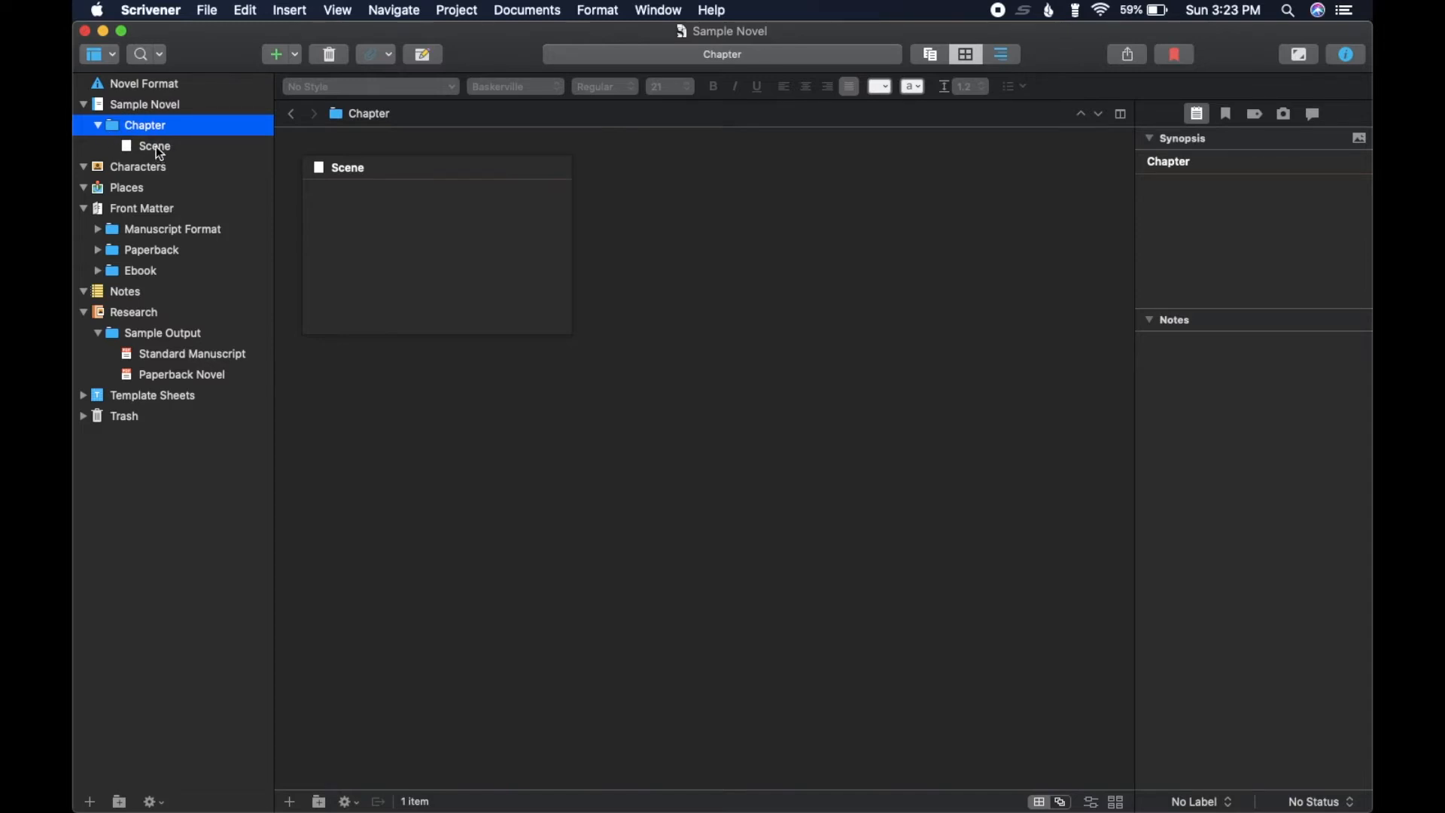
pyautogui.click(142, 149)
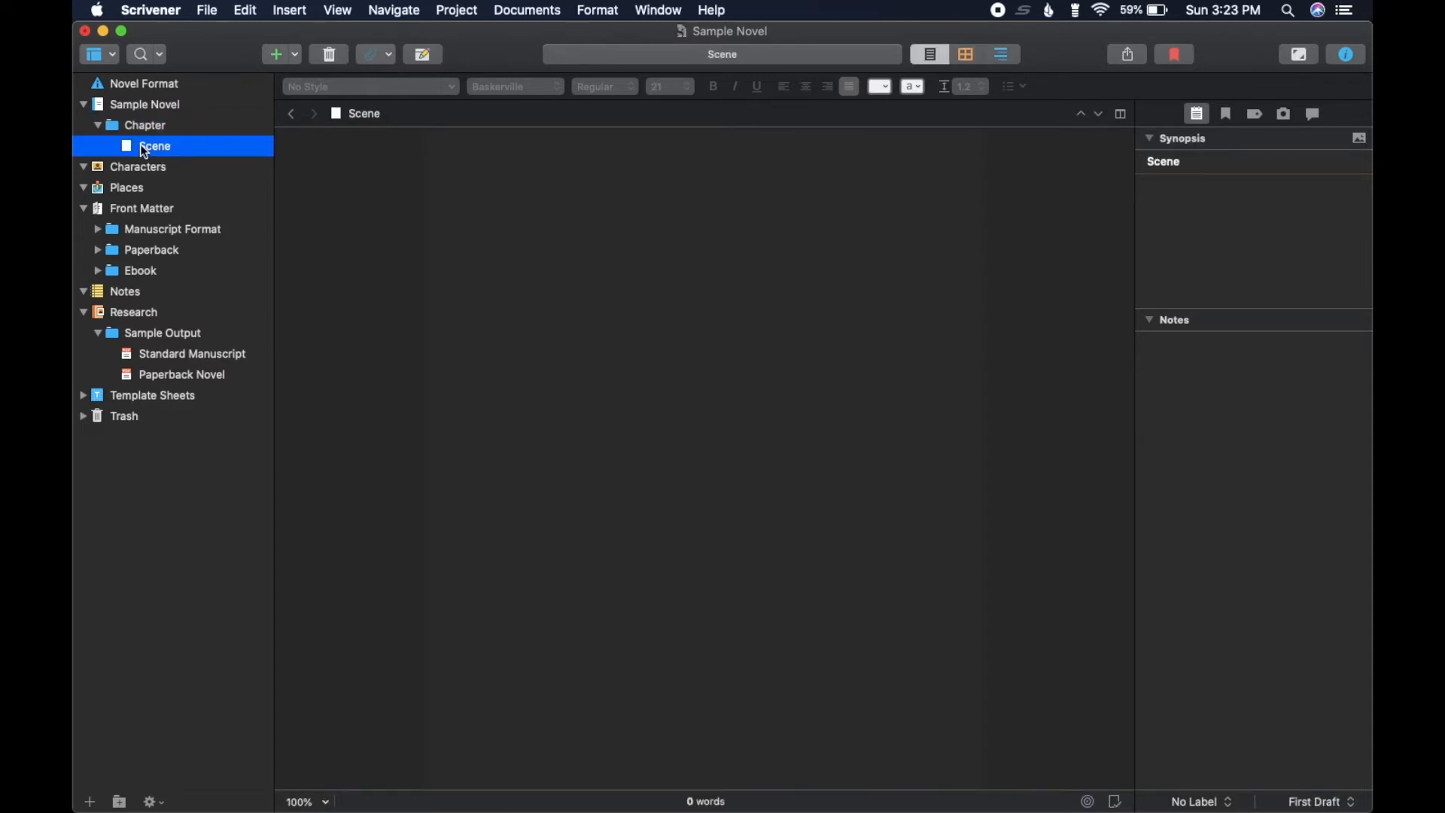
# - Add a new folder after the Chapter folder and name it "Chapter 2"
pyautogui.click(129, 125)
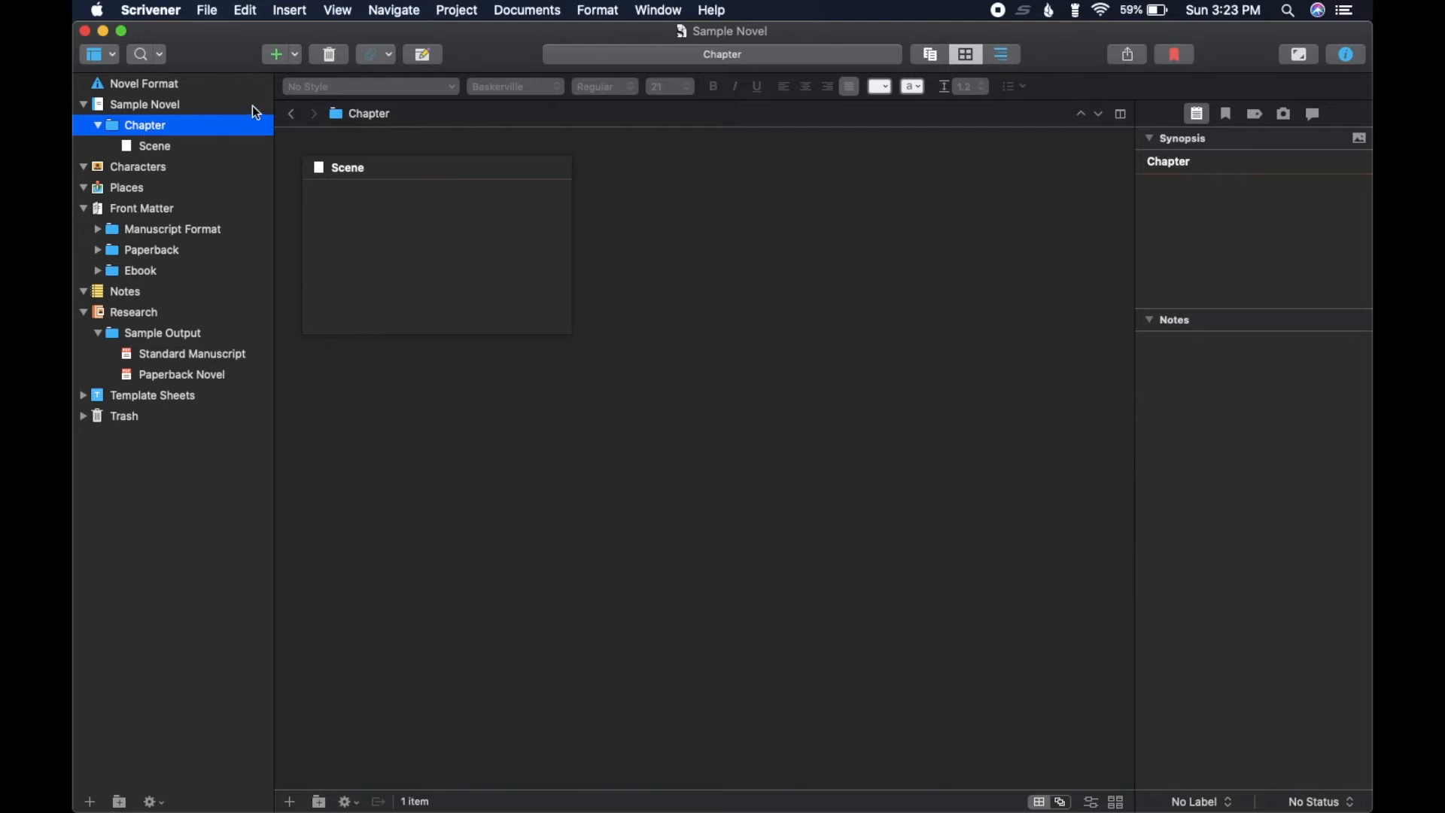
pyautogui.click(298, 52)
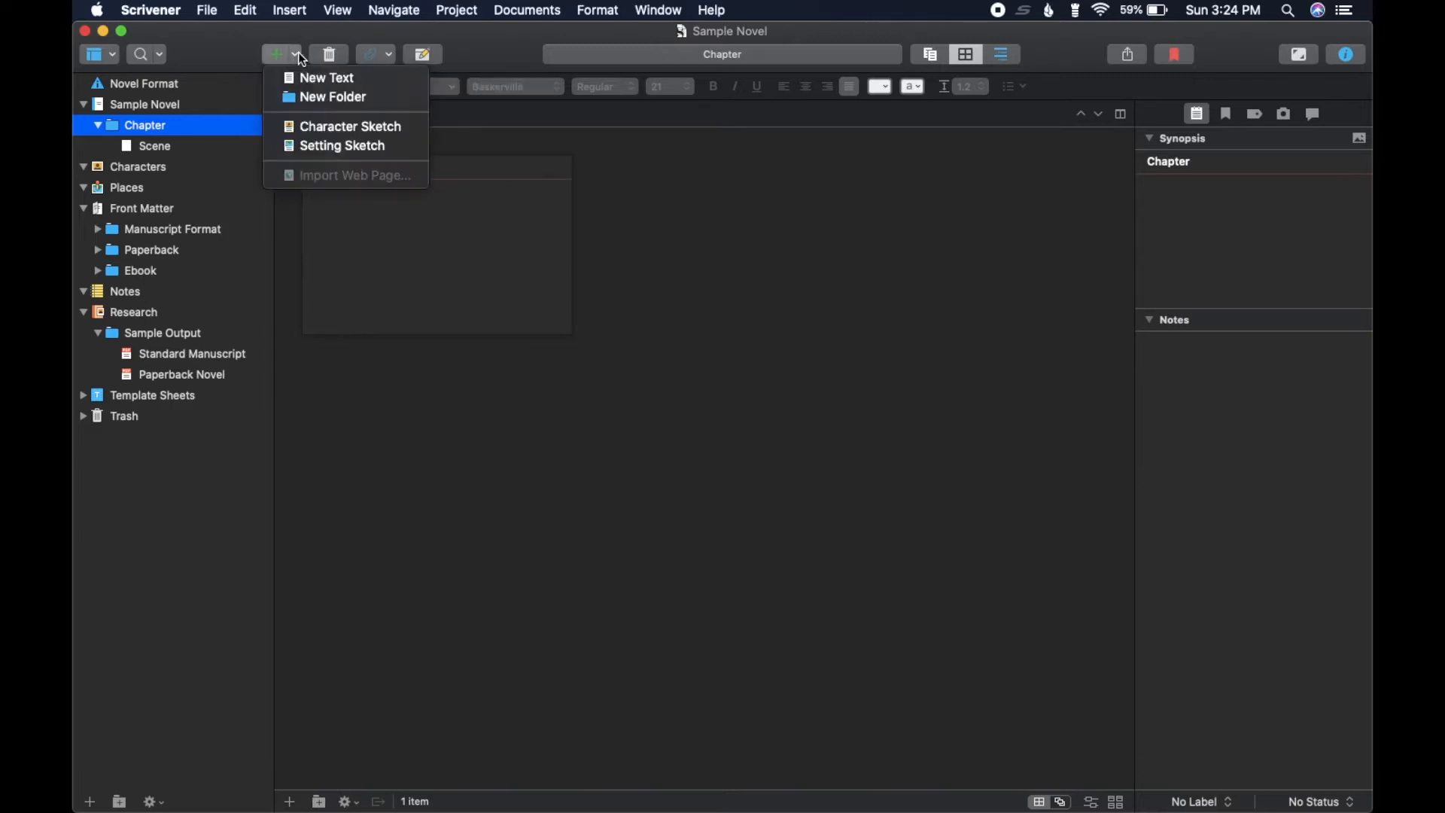
pyautogui.click(324, 98)
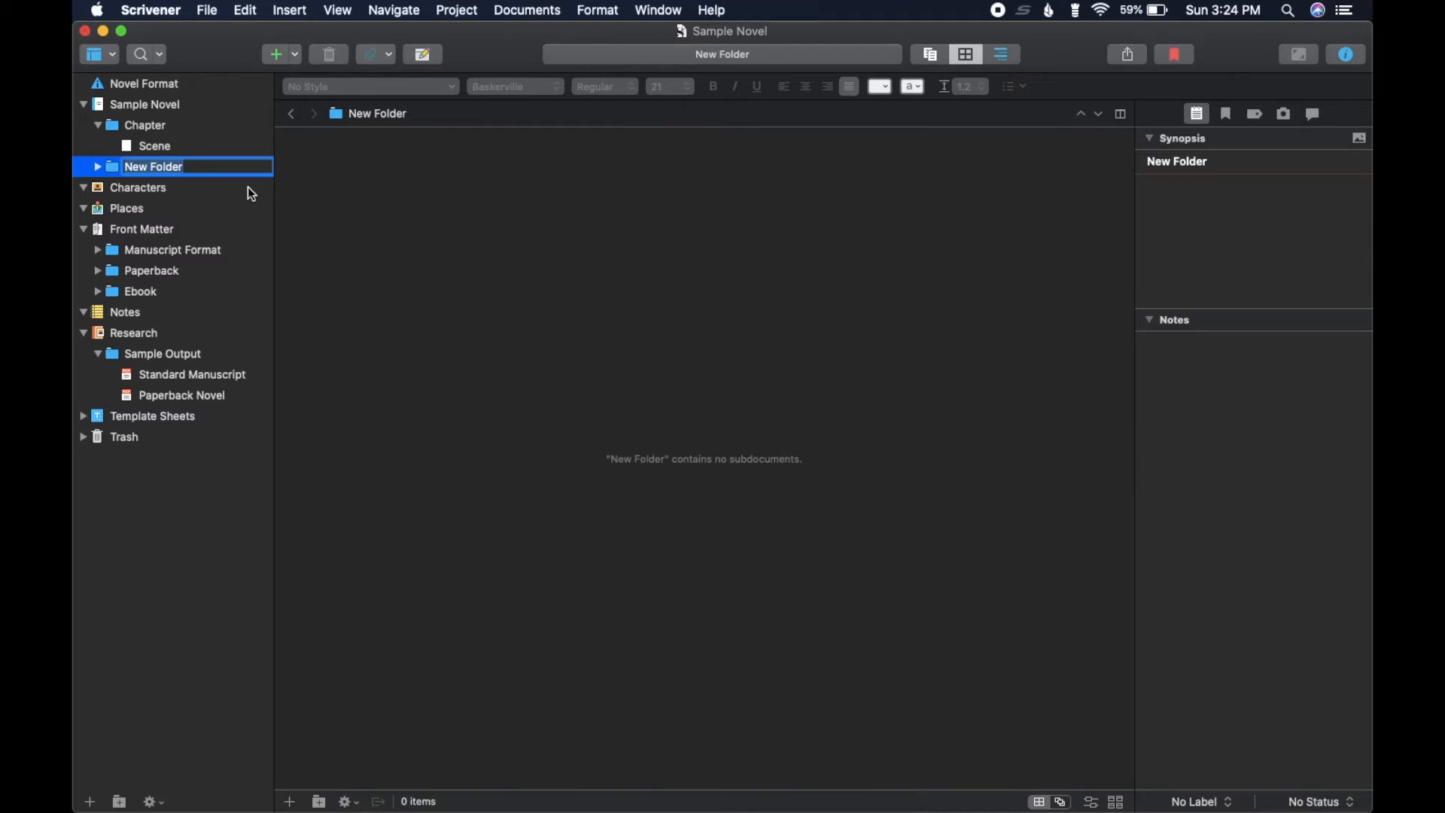
pyautogui.write('Chapter')
pyautogui.write(' 3')
# - Rename the first chapter folder, which holds the Scene document, as "Chapter 1"
pyautogui.click(174, 124)
pyautogui.click(193, 125)
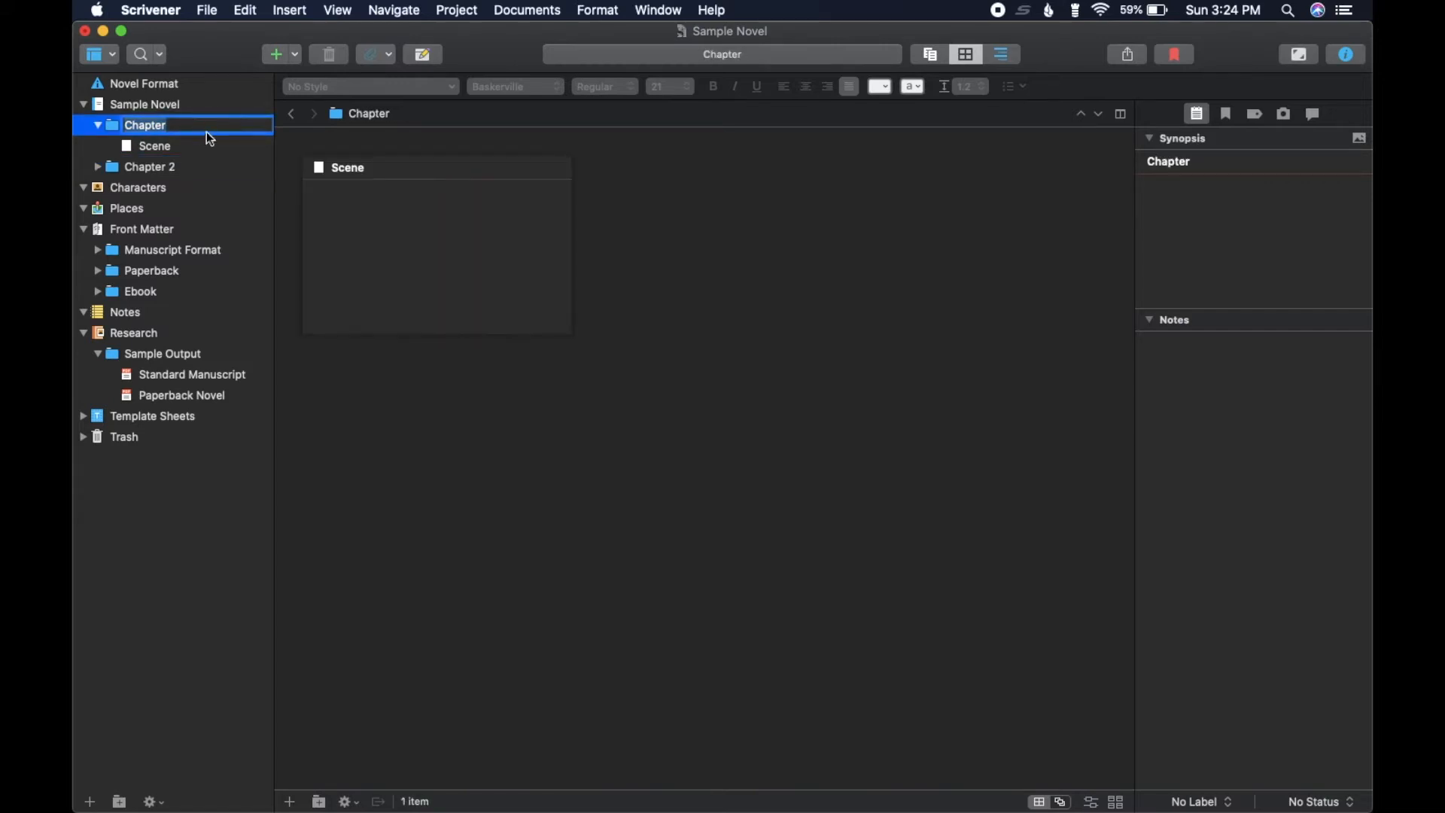
pyautogui.write('Chapter 1')
pyautogui.click(179, 158)
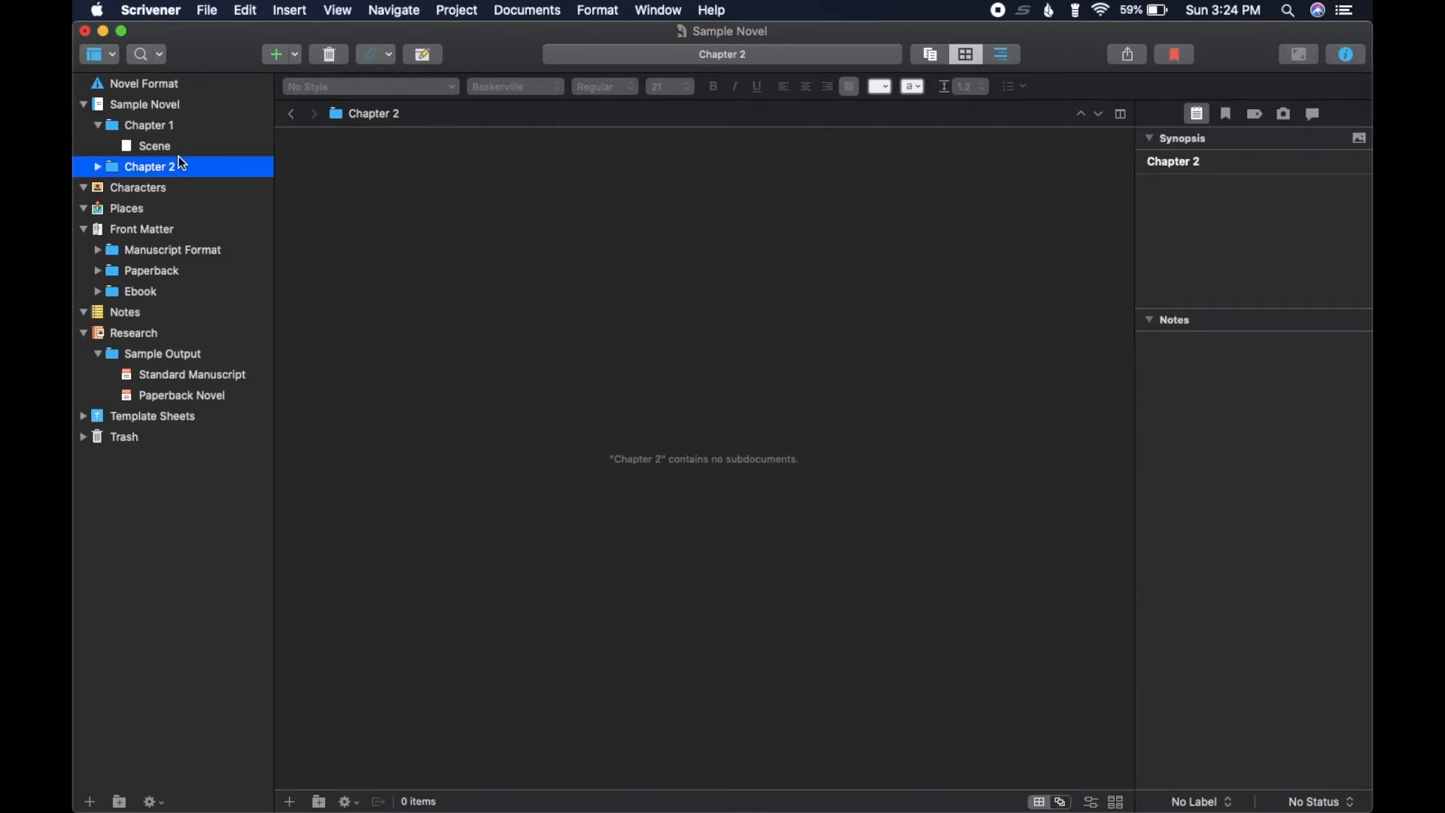
# - Add a new text document inside the Chapter 2 folder and leave it untitled
pyautogui.click(138, 150)
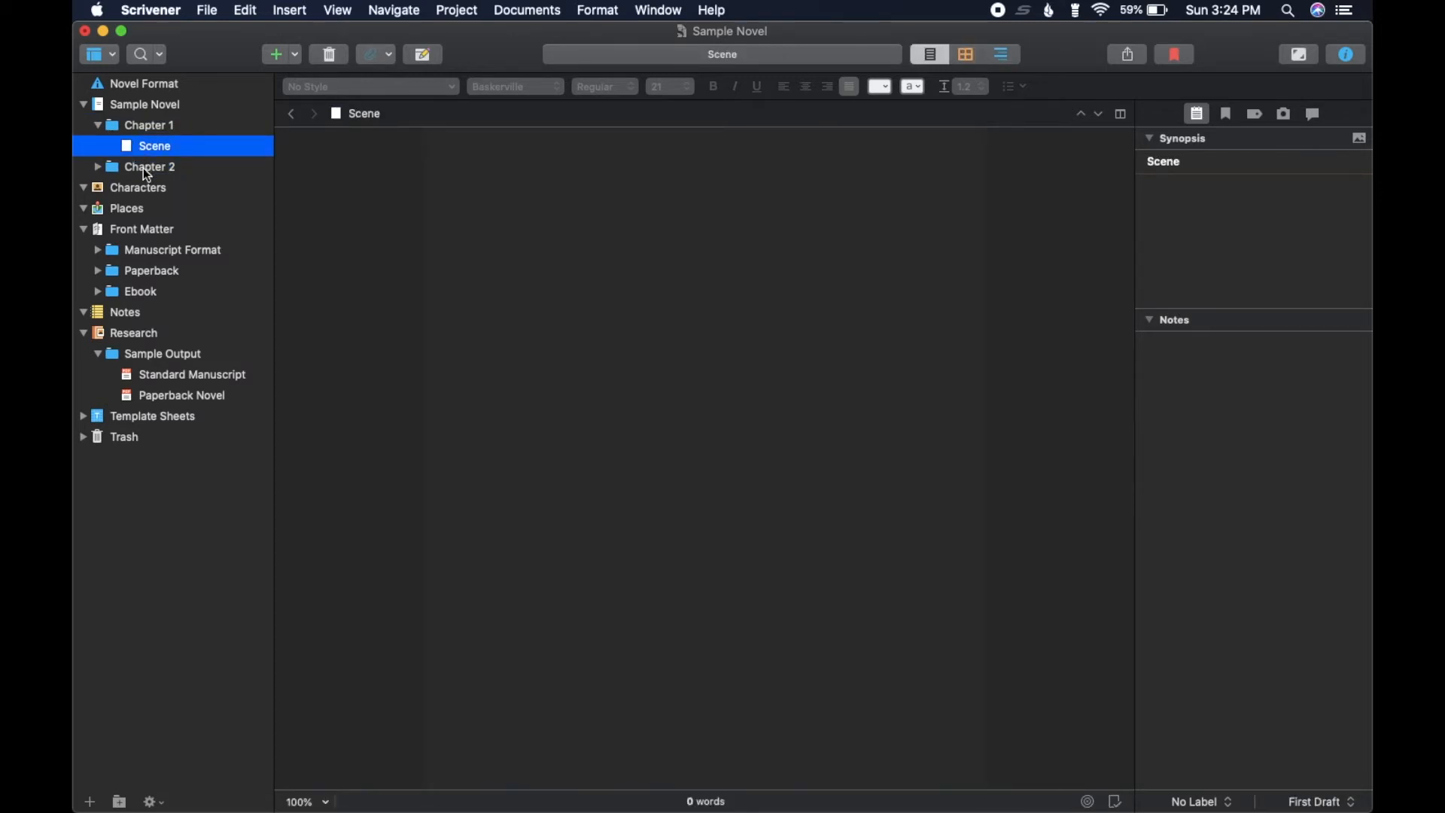
pyautogui.click(143, 169)
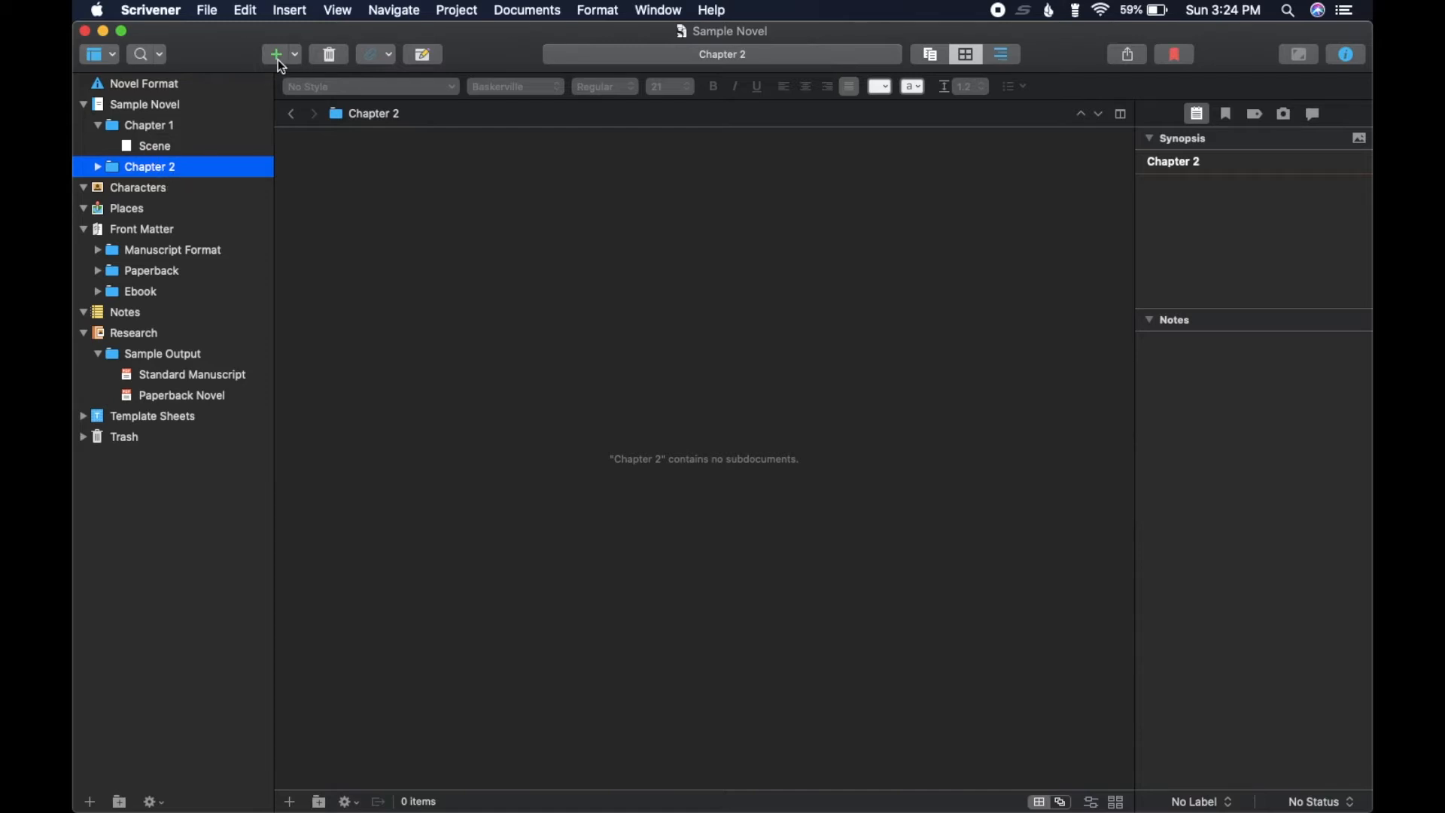
pyautogui.moveTo(297, 60); pyautogui.dragTo(295, 73)
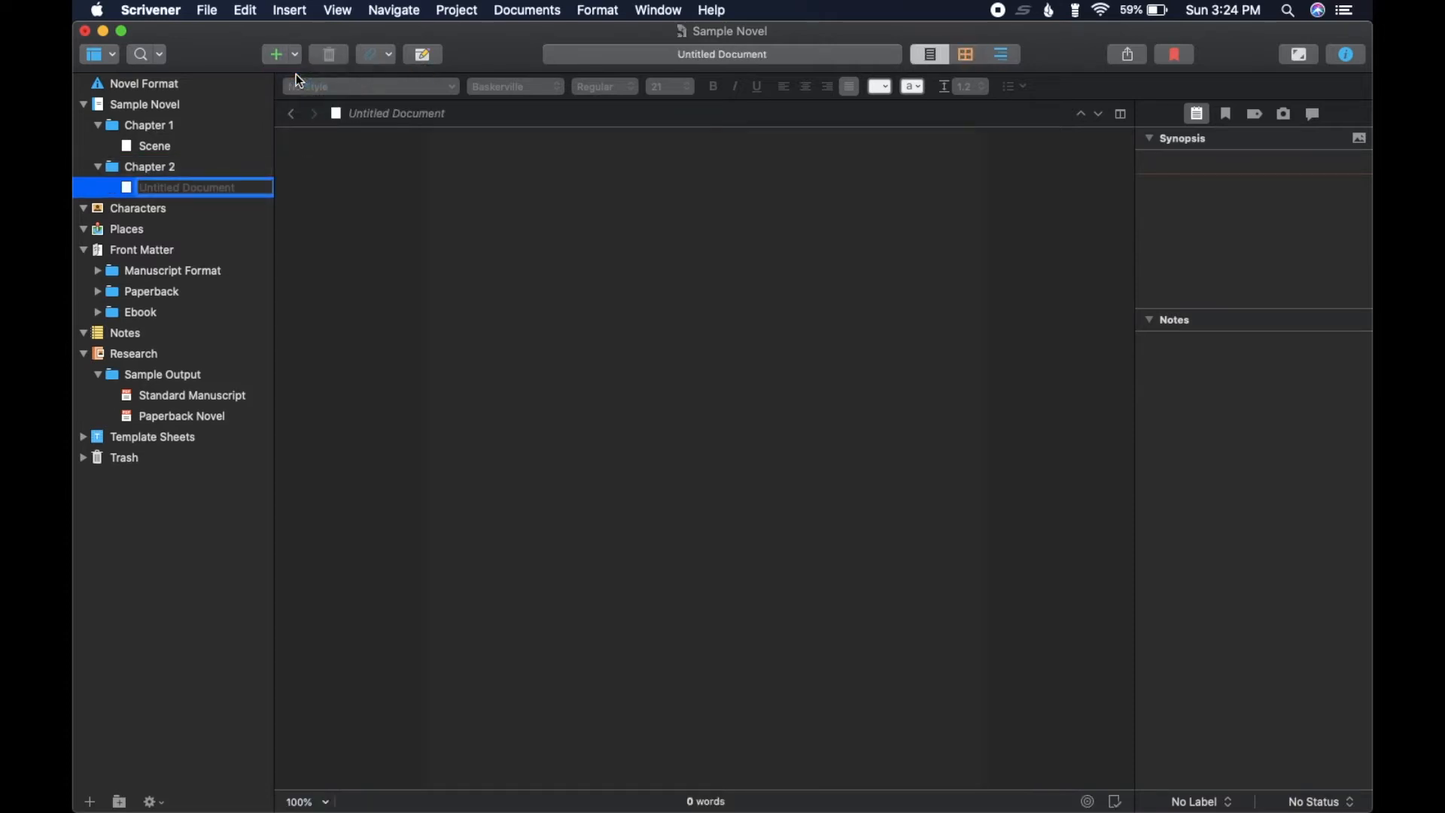
pyautogui.click(182, 165)
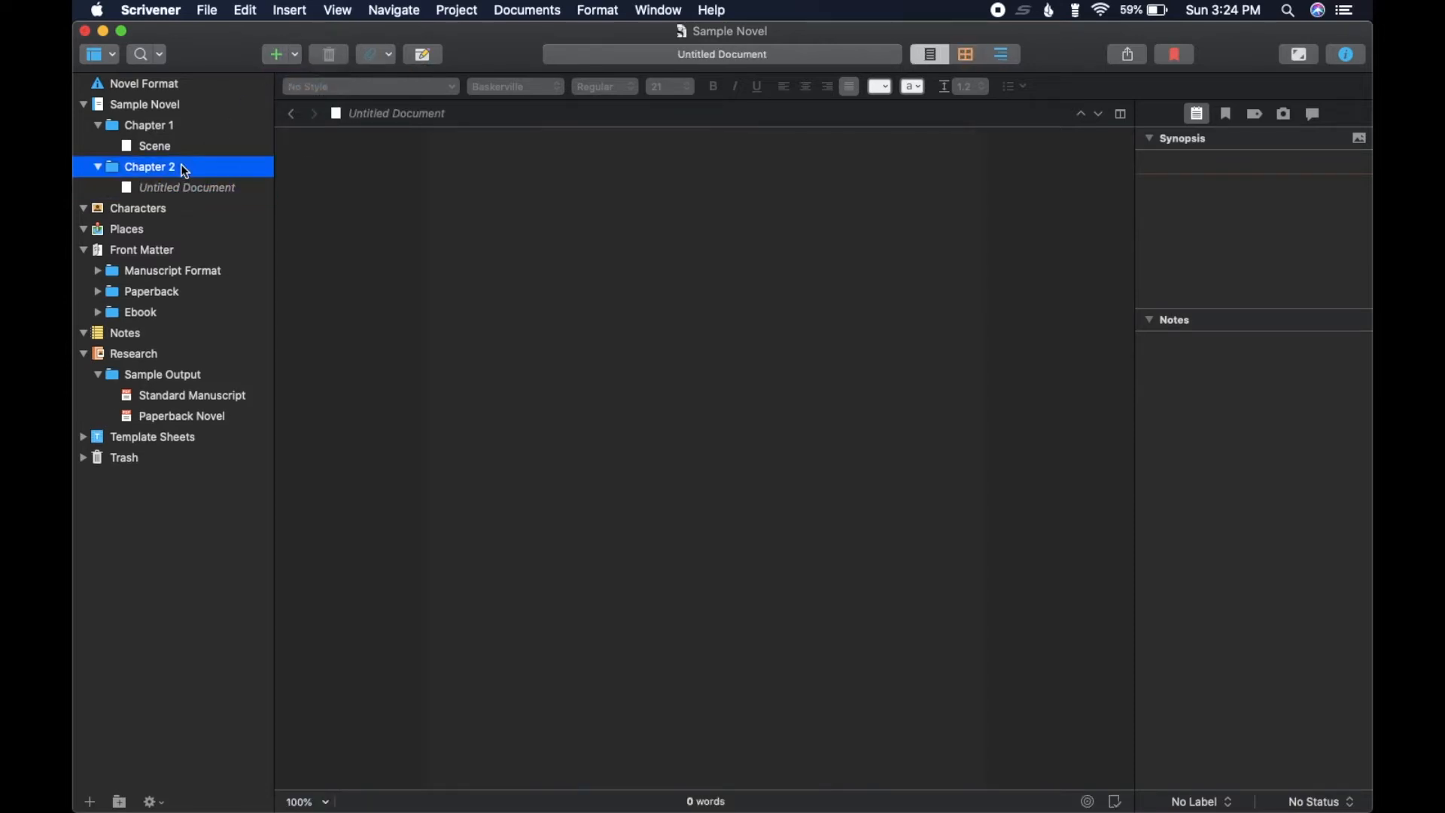
# - Add a new folder after Chapter 2 and name it "Chapter 50"
pyautogui.click(167, 133)
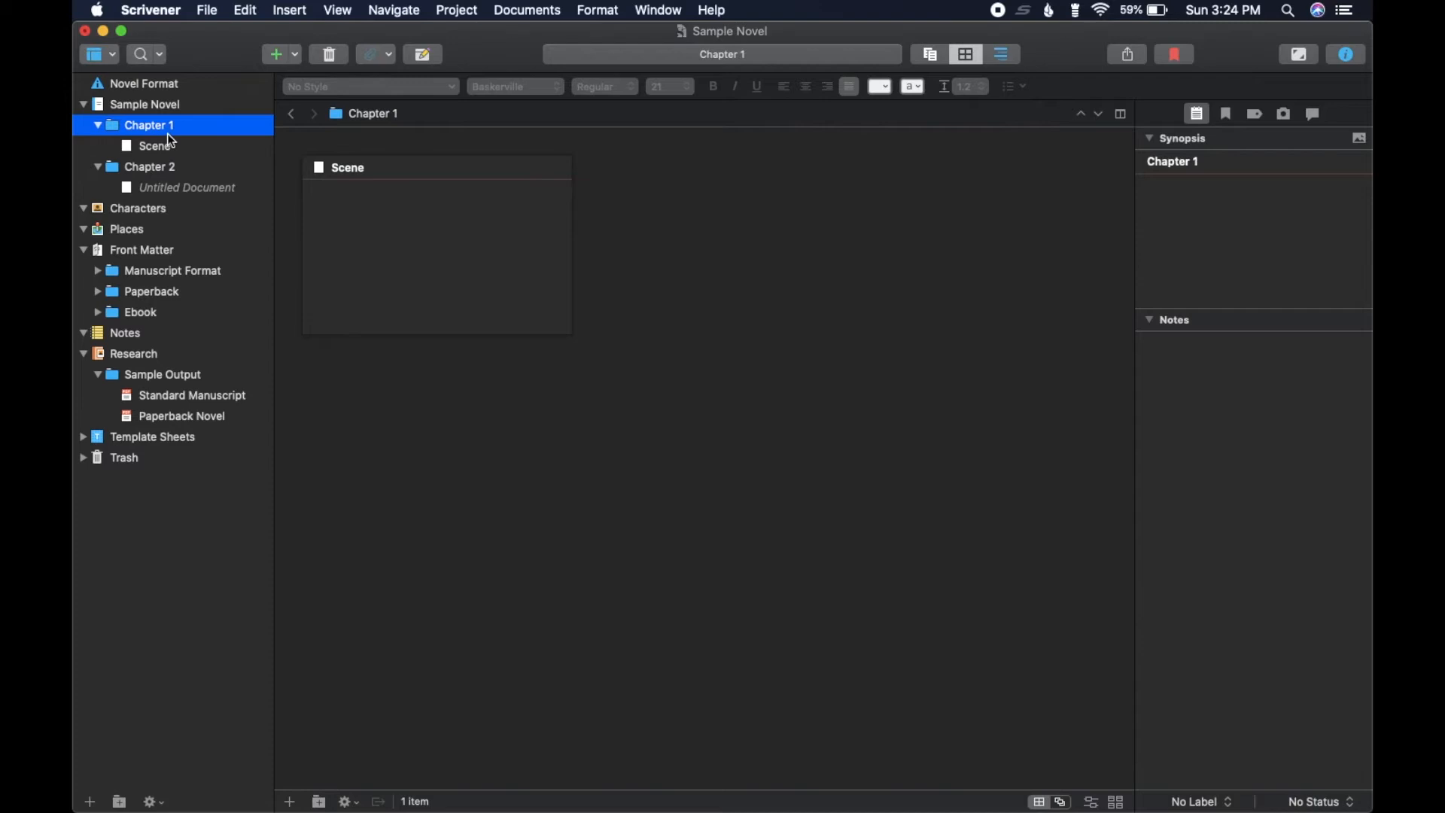
pyautogui.click(155, 169)
pyautogui.click(158, 134)
pyautogui.click(155, 169)
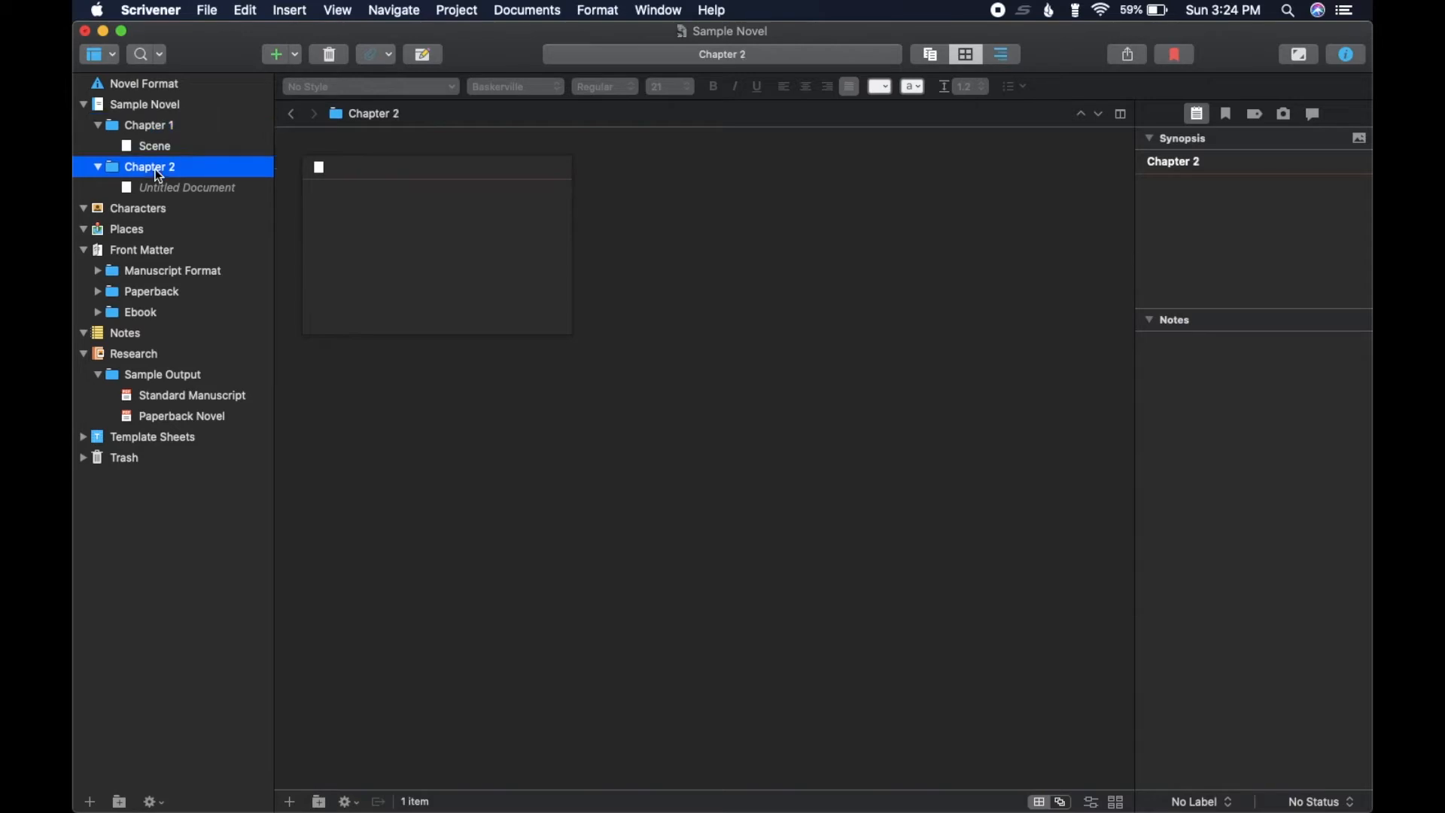
pyautogui.click(296, 55)
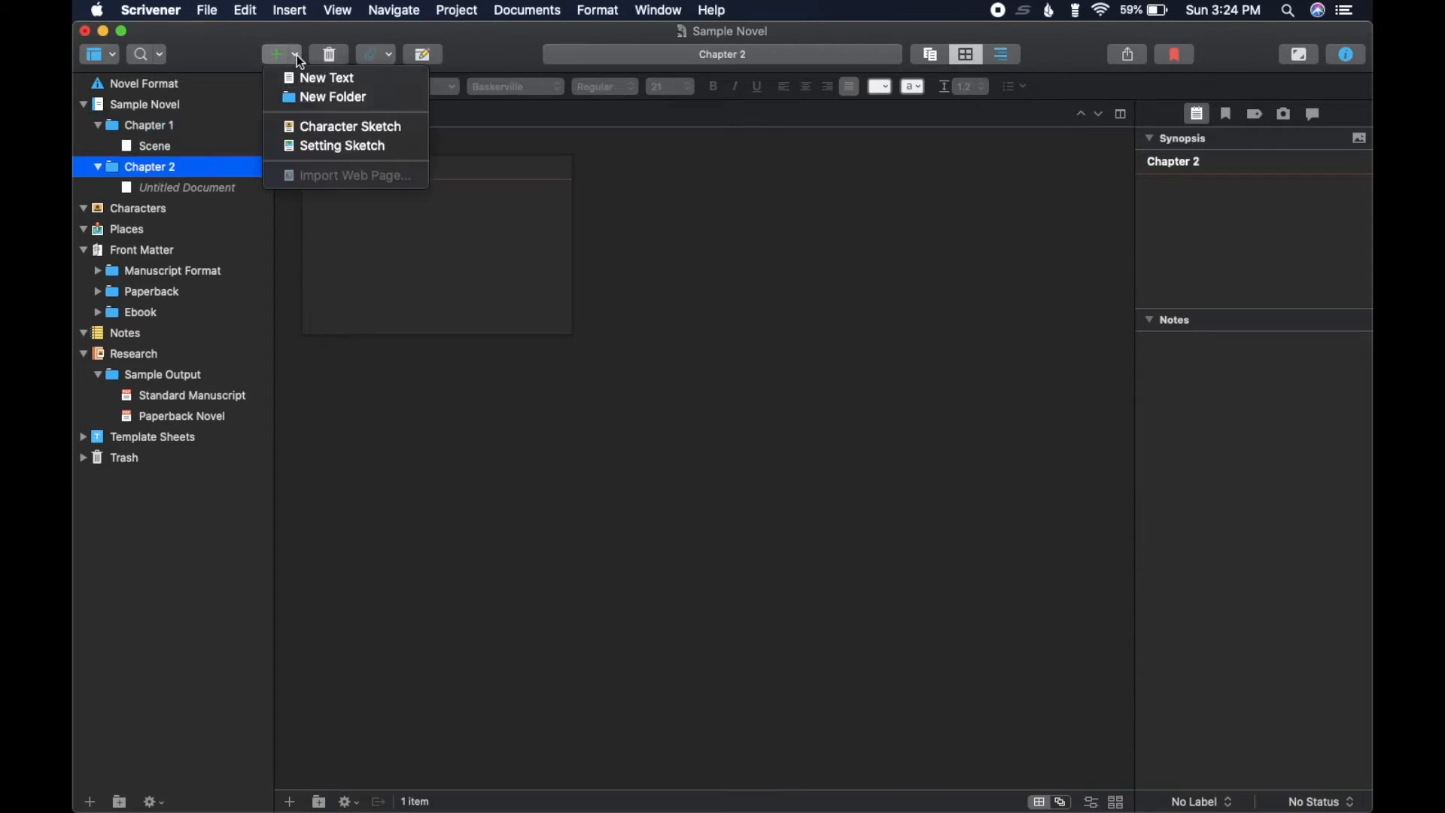
pyautogui.click(301, 97)
pyautogui.write('Chapter 50')
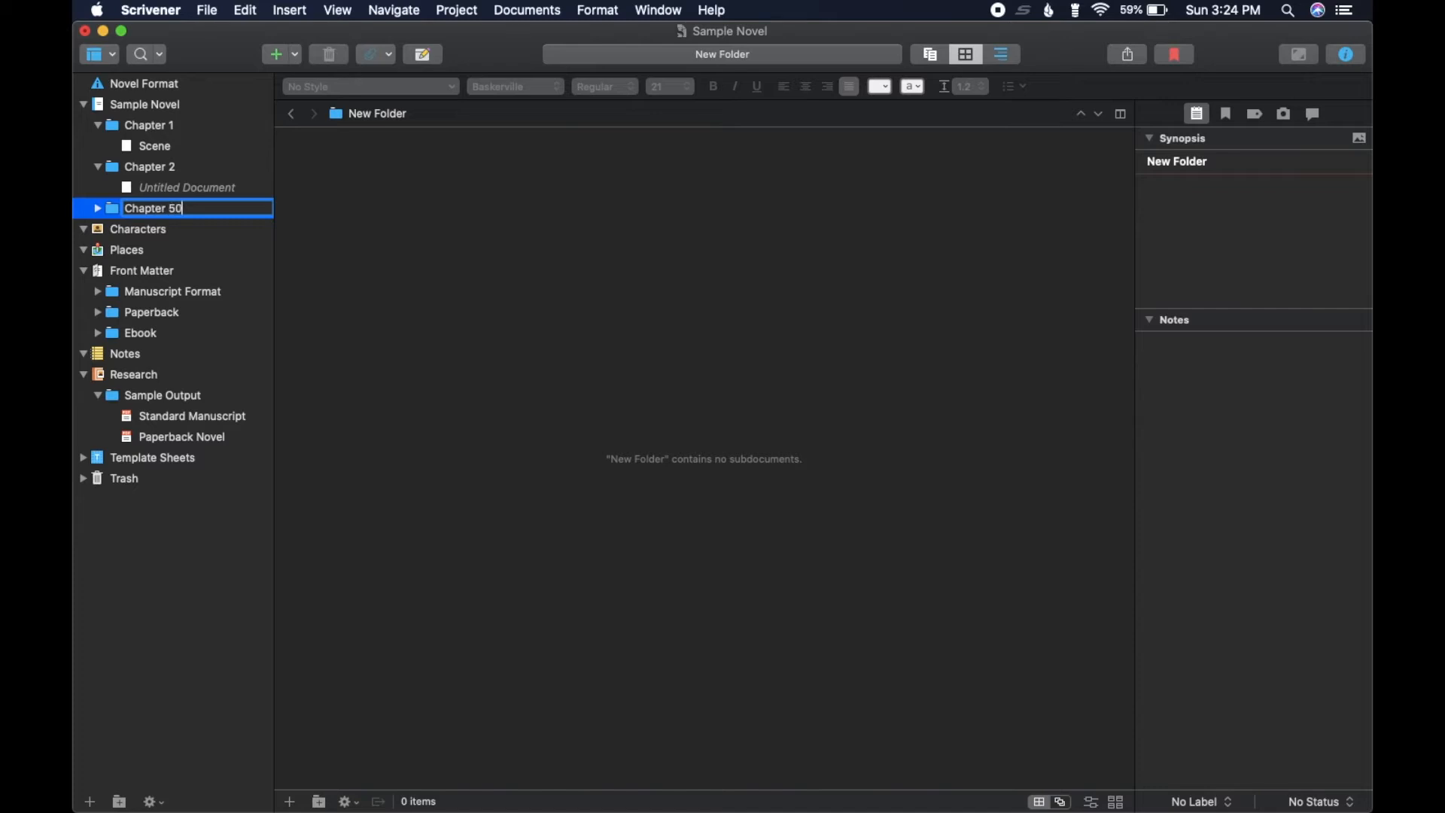
pyautogui.press('Return')
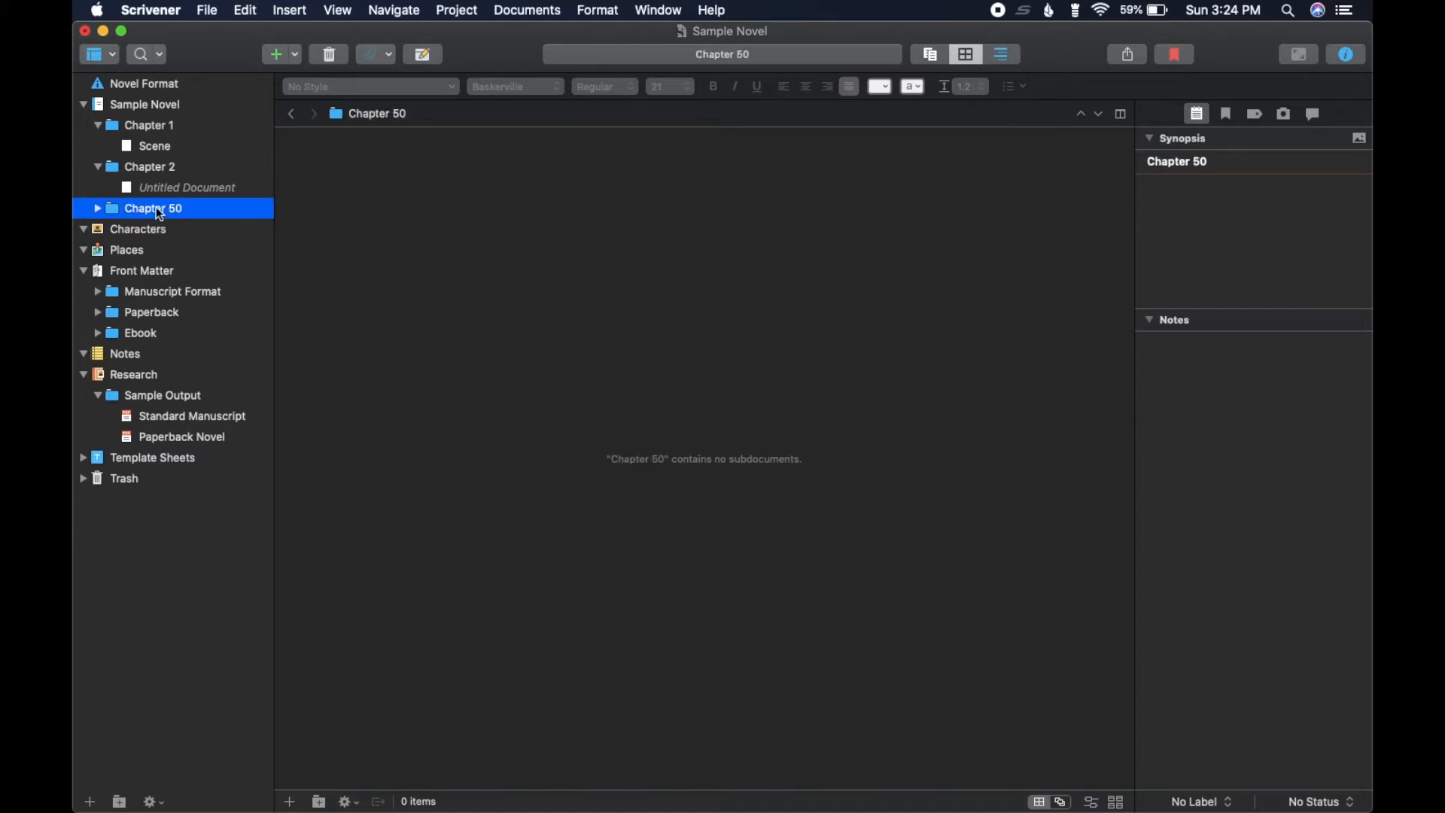
# - Review the Chapter 50, Chapter 2, Sample Novel and Chapter 1 folders in the binder
pyautogui.moveTo(156, 206); pyautogui.dragTo(108, 216)
pyautogui.click(138, 169)
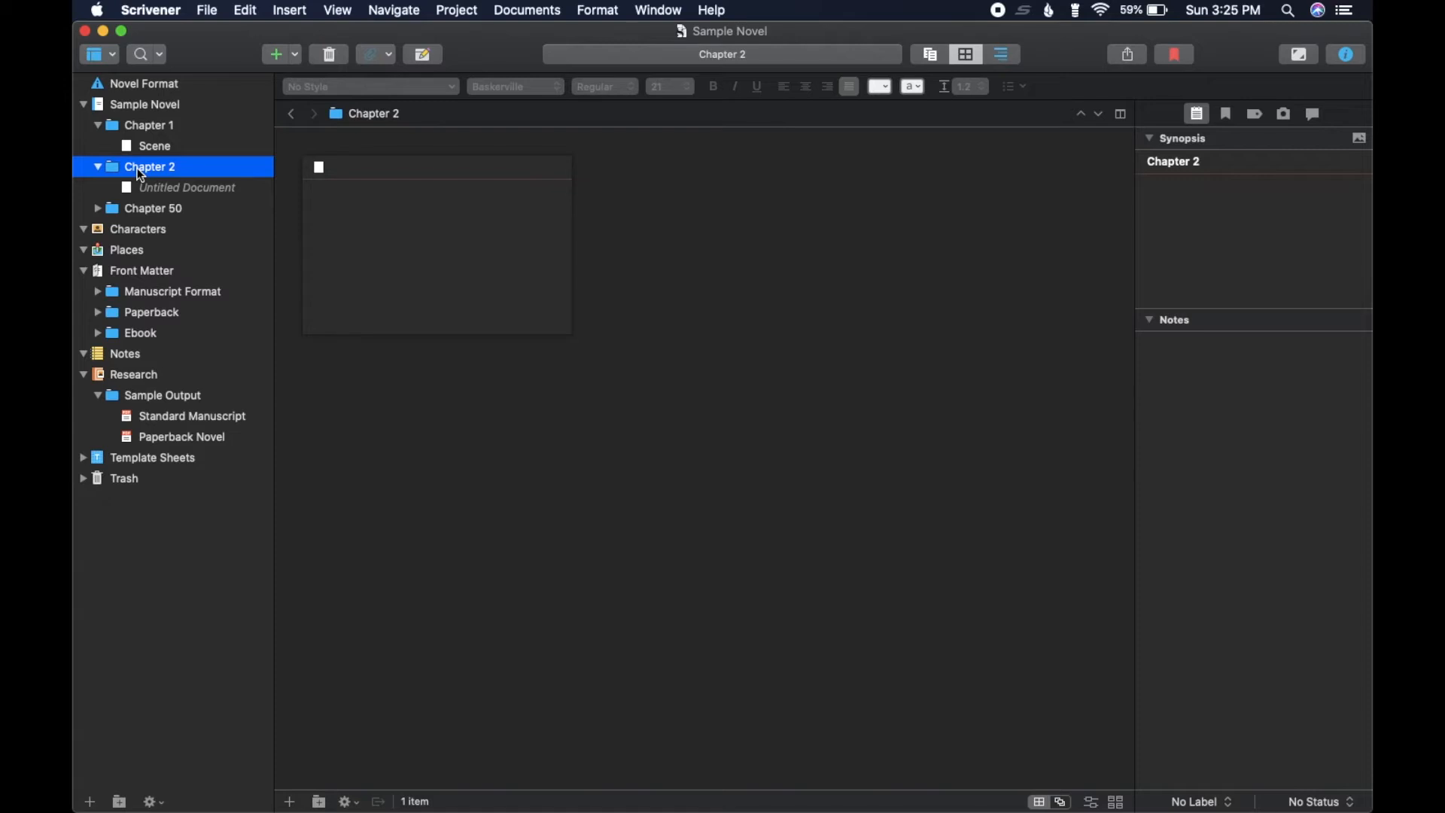
pyautogui.click(126, 112)
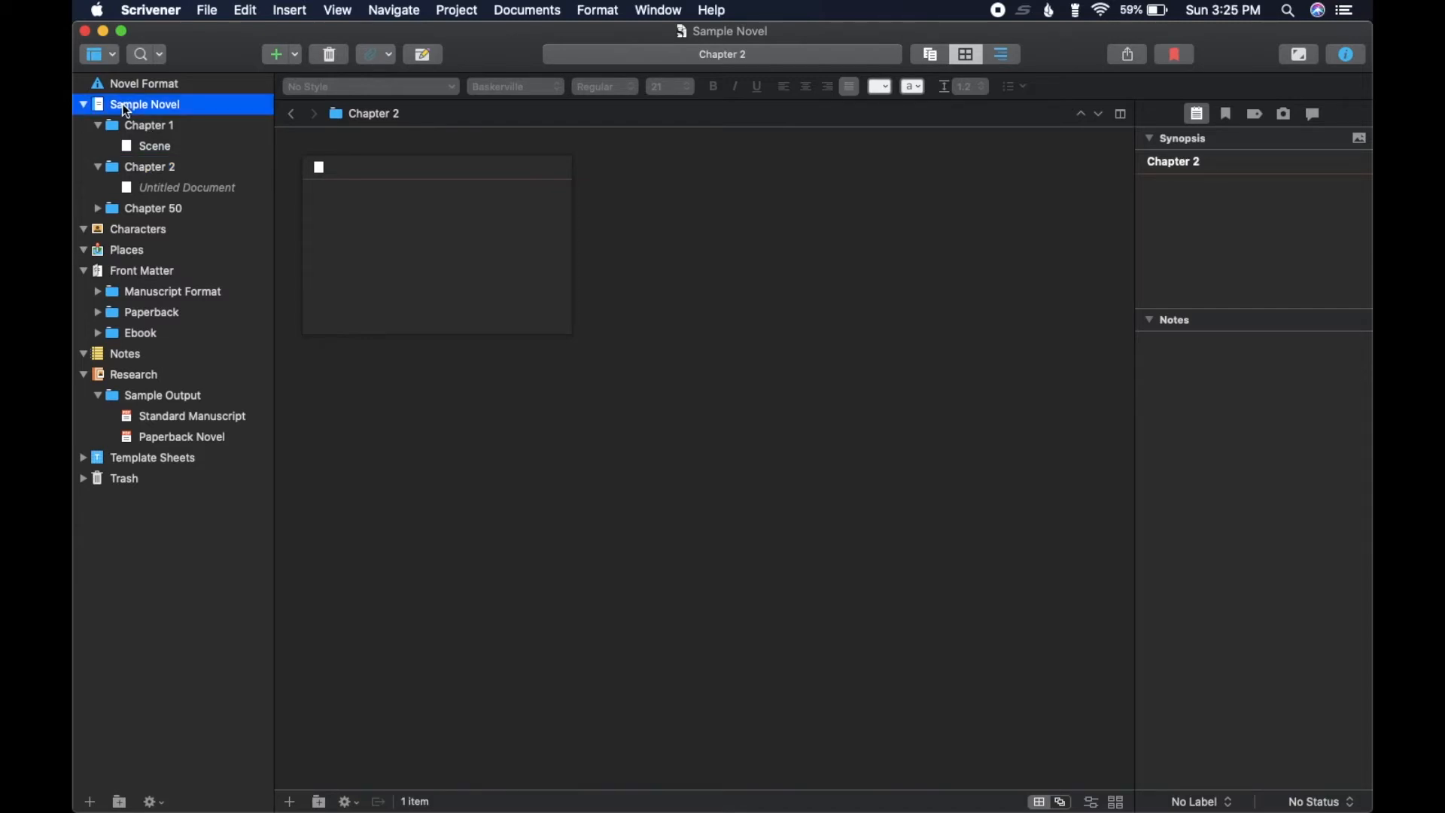
pyautogui.click(146, 127)
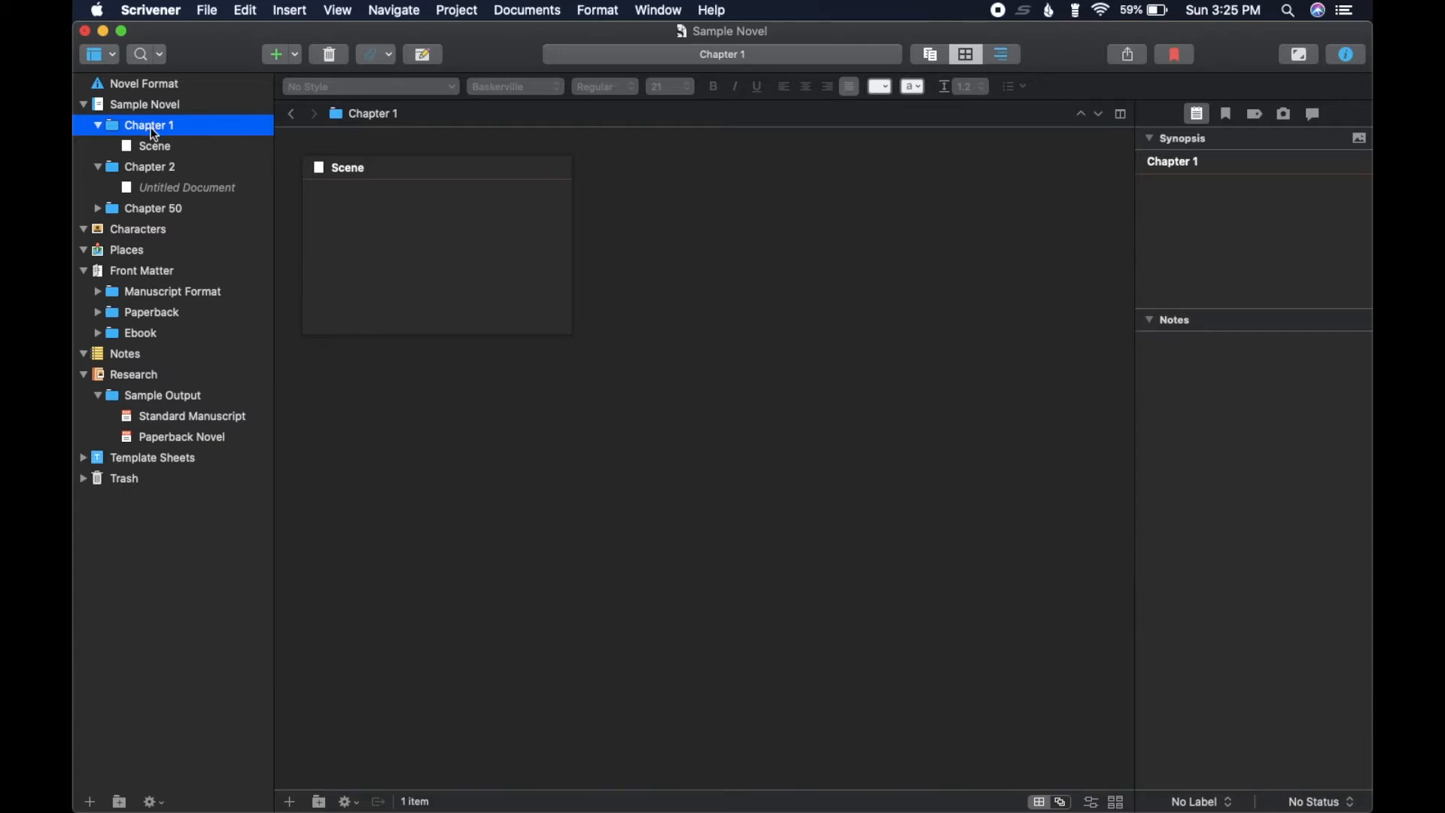
# - Compare the Chapter 1 folder with its Scene document and the Sample Novel manuscript by opening each from the binder
pyautogui.click(147, 144)
pyautogui.click(143, 129)
pyautogui.click(122, 106)
pyautogui.click(131, 129)
pyautogui.click(155, 146)
pyautogui.click(144, 130)
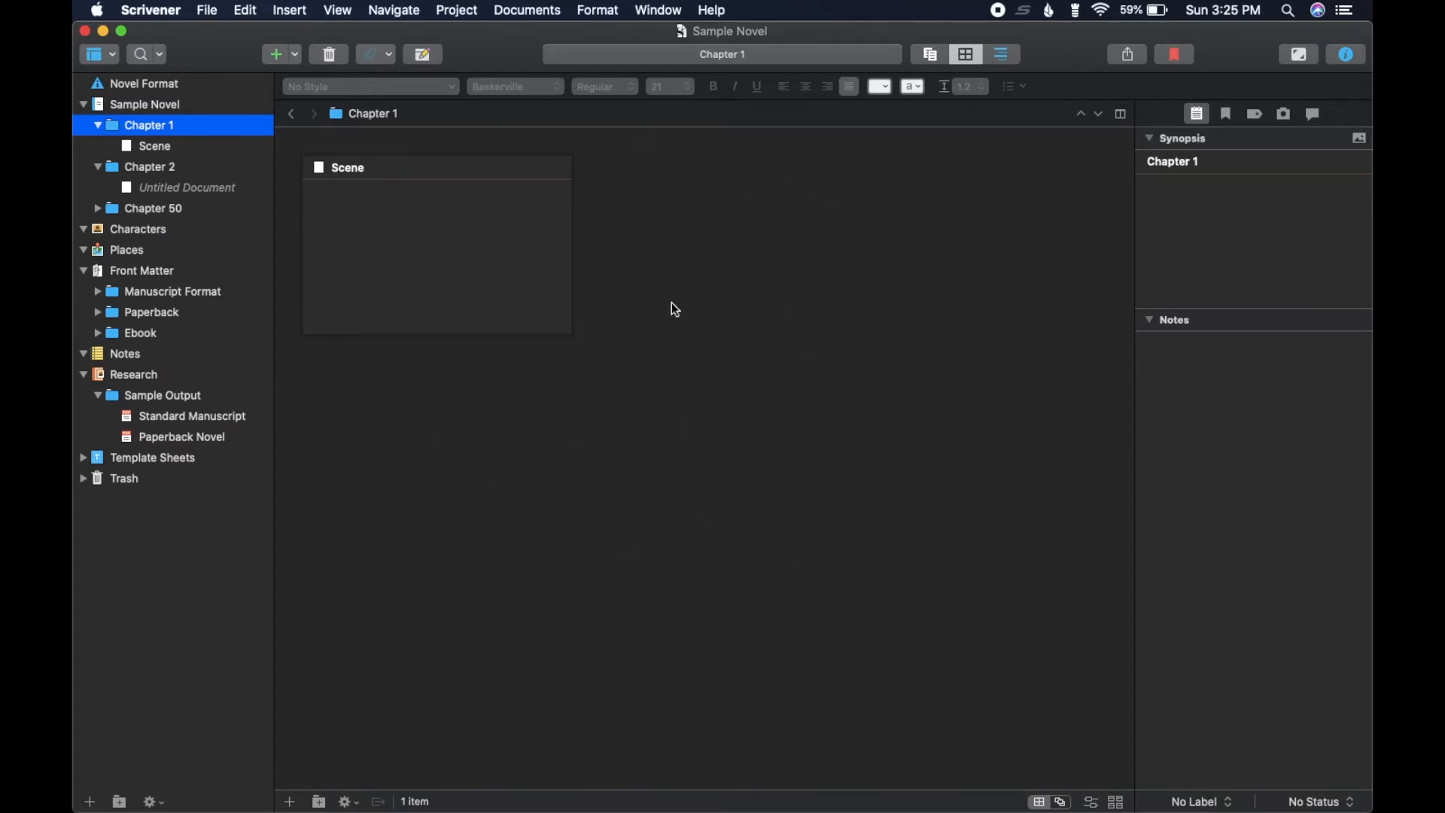
# - View Chapter 1's contents in the outliner and as scrivenings, ending on the folder's own text page
pyautogui.click(996, 57)
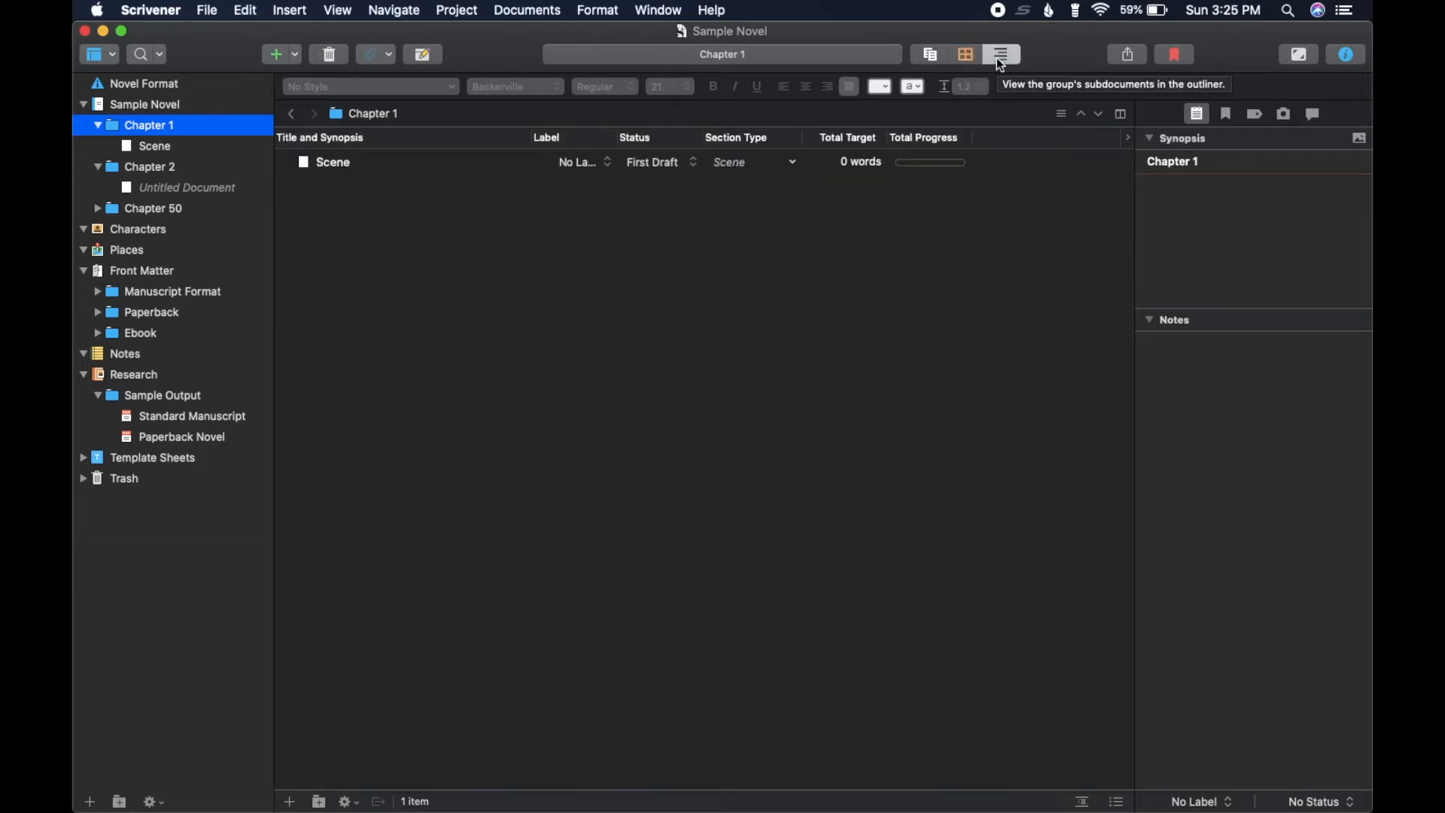
pyautogui.click(933, 52)
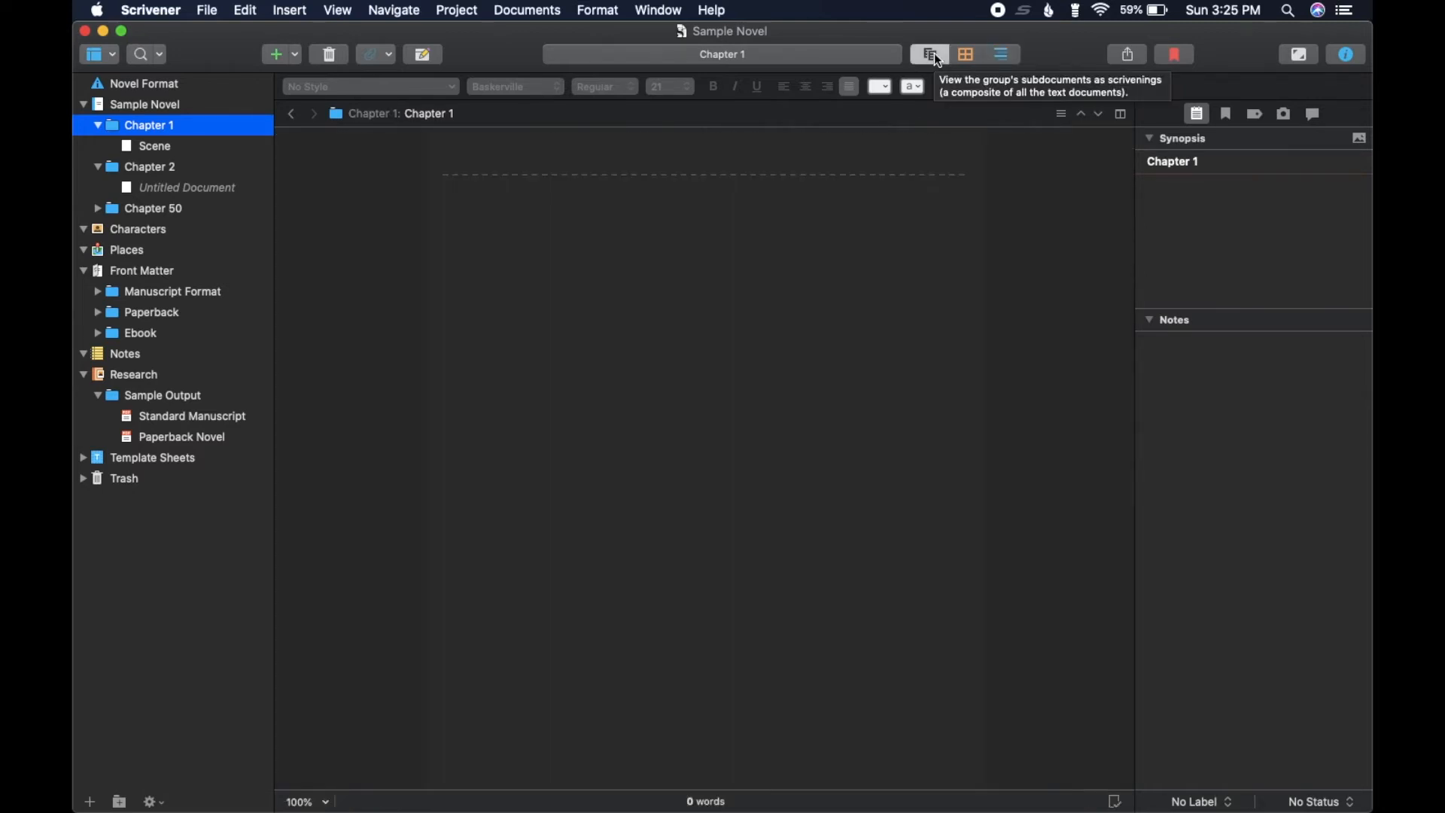
pyautogui.click(934, 53)
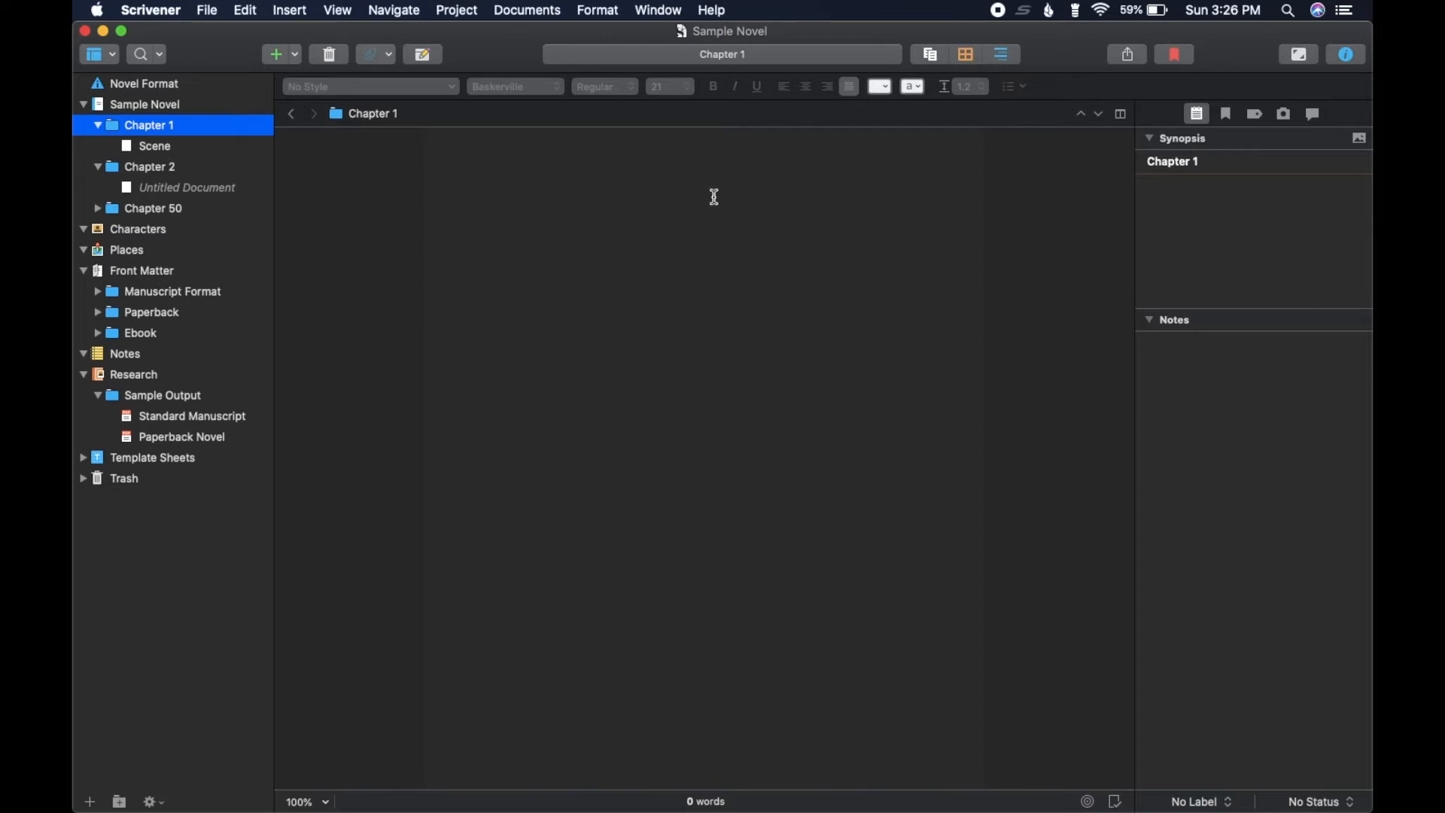
# - Write "This is a sample novel for Scrivener." in the Scene document of Chapter 1
pyautogui.click(178, 151)
pyautogui.click(169, 128)
pyautogui.click(161, 148)
pyautogui.click(571, 224)
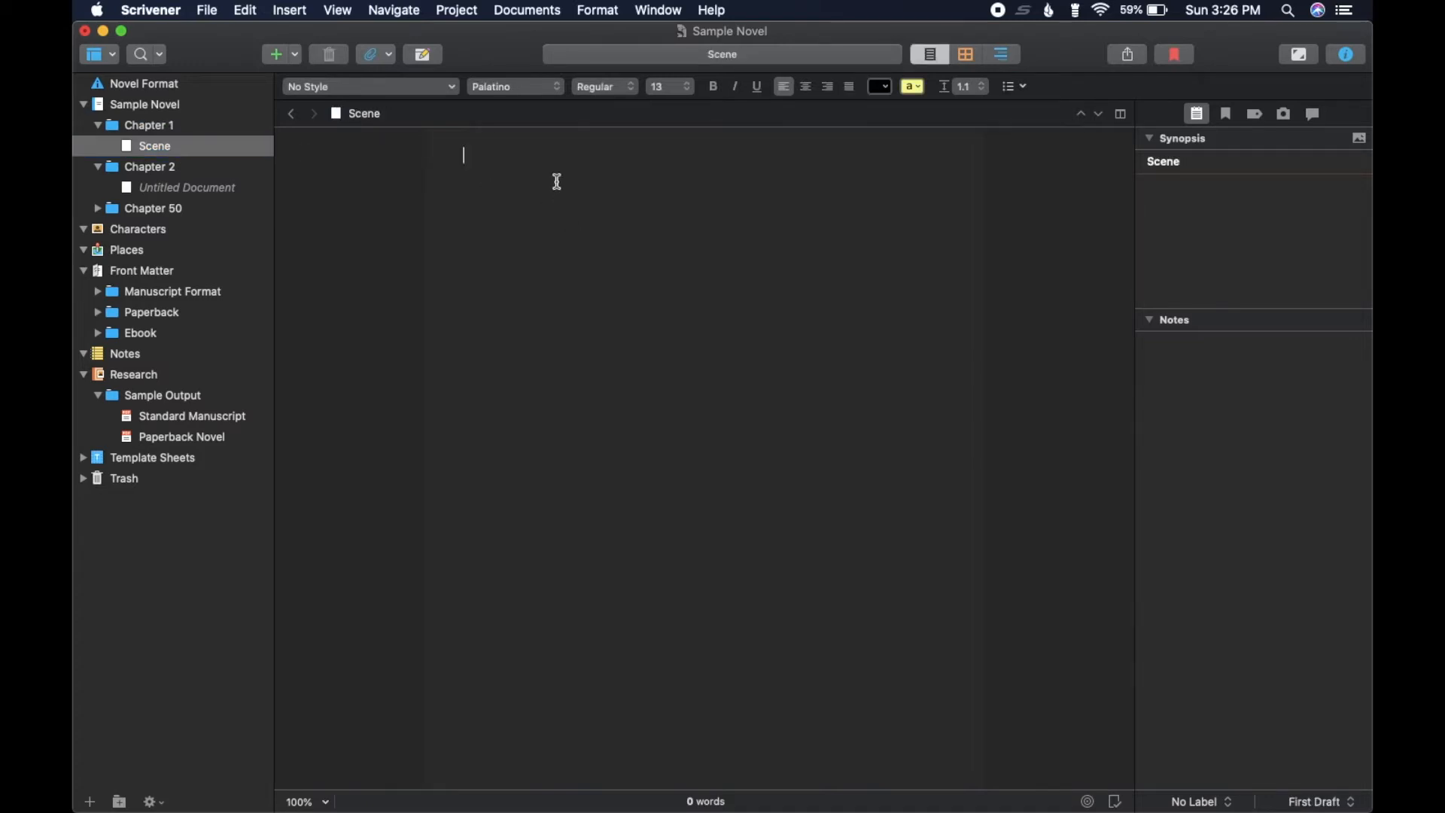
pyautogui.write('i')
pyautogui.press('BackSpace')
pyautogui.write('This is a sample novel for Scrivener.')
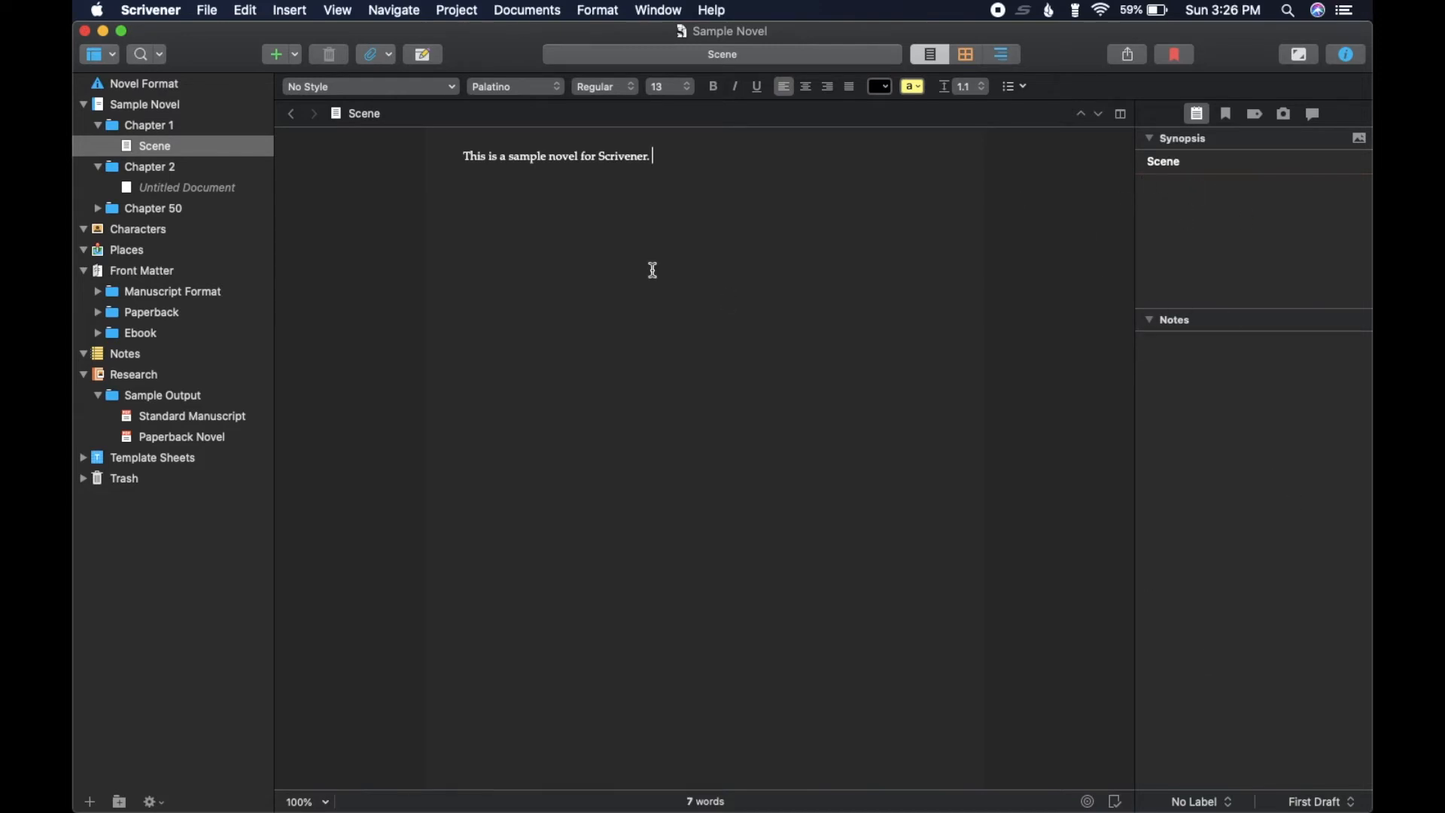
# - Enter the synopsis "This is chapter 1. A cool mystery starts." for the Scene document
pyautogui.click(1189, 195)
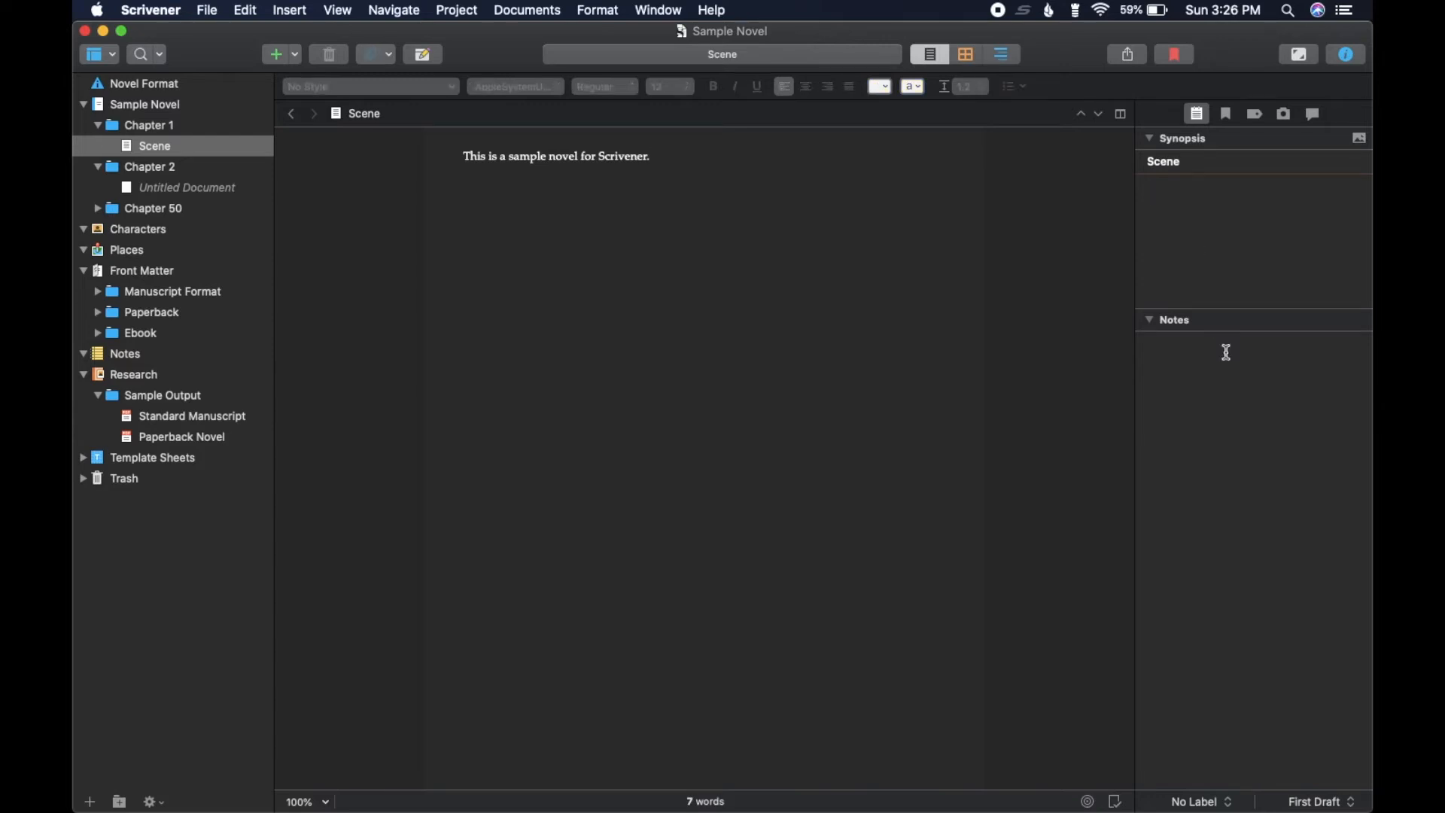
pyautogui.click(1235, 400)
pyautogui.click(1214, 212)
pyautogui.click(1246, 416)
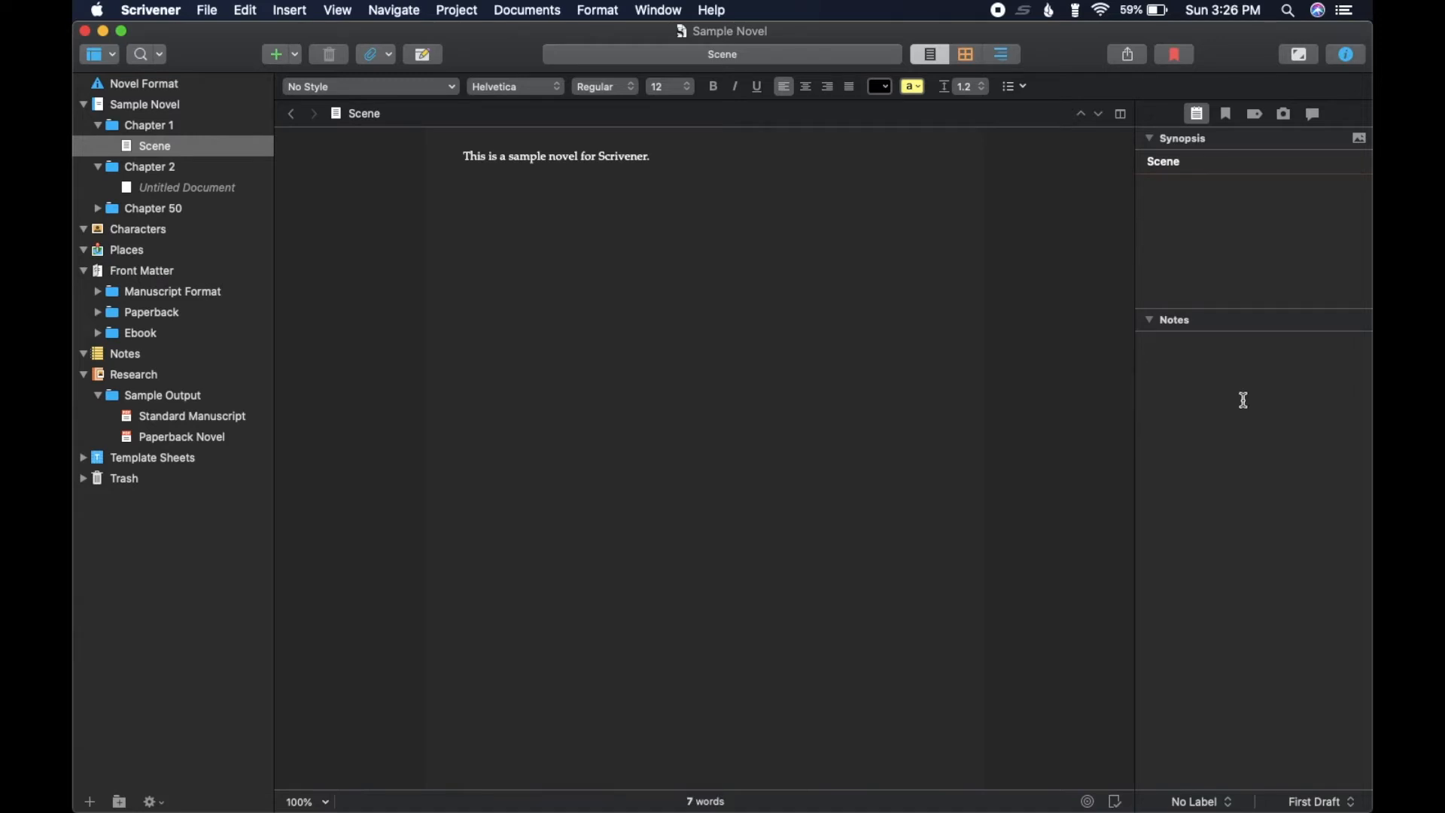
pyautogui.click(1209, 193)
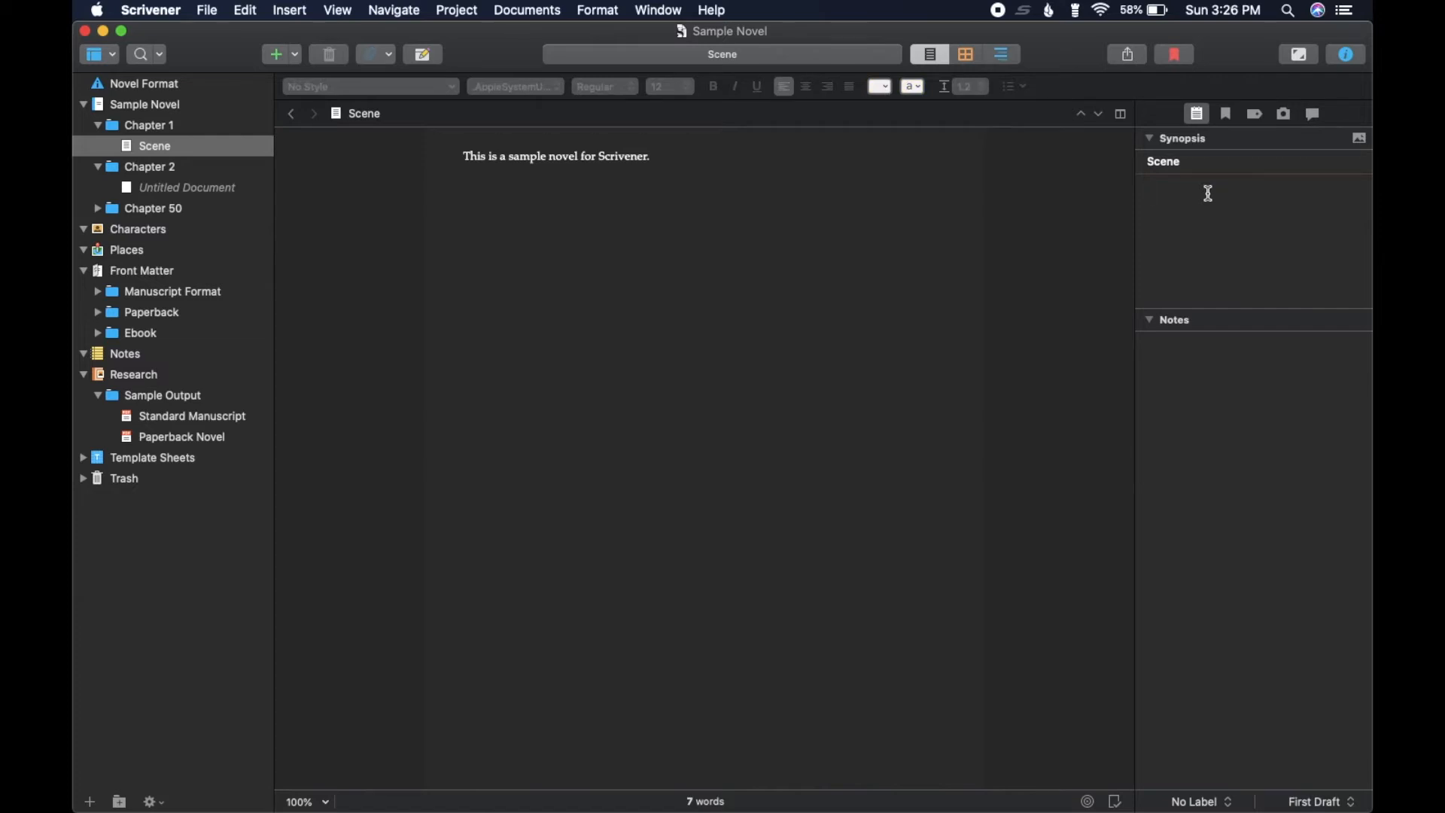
pyautogui.write('This is chapter 1. A cool mystery starts.')
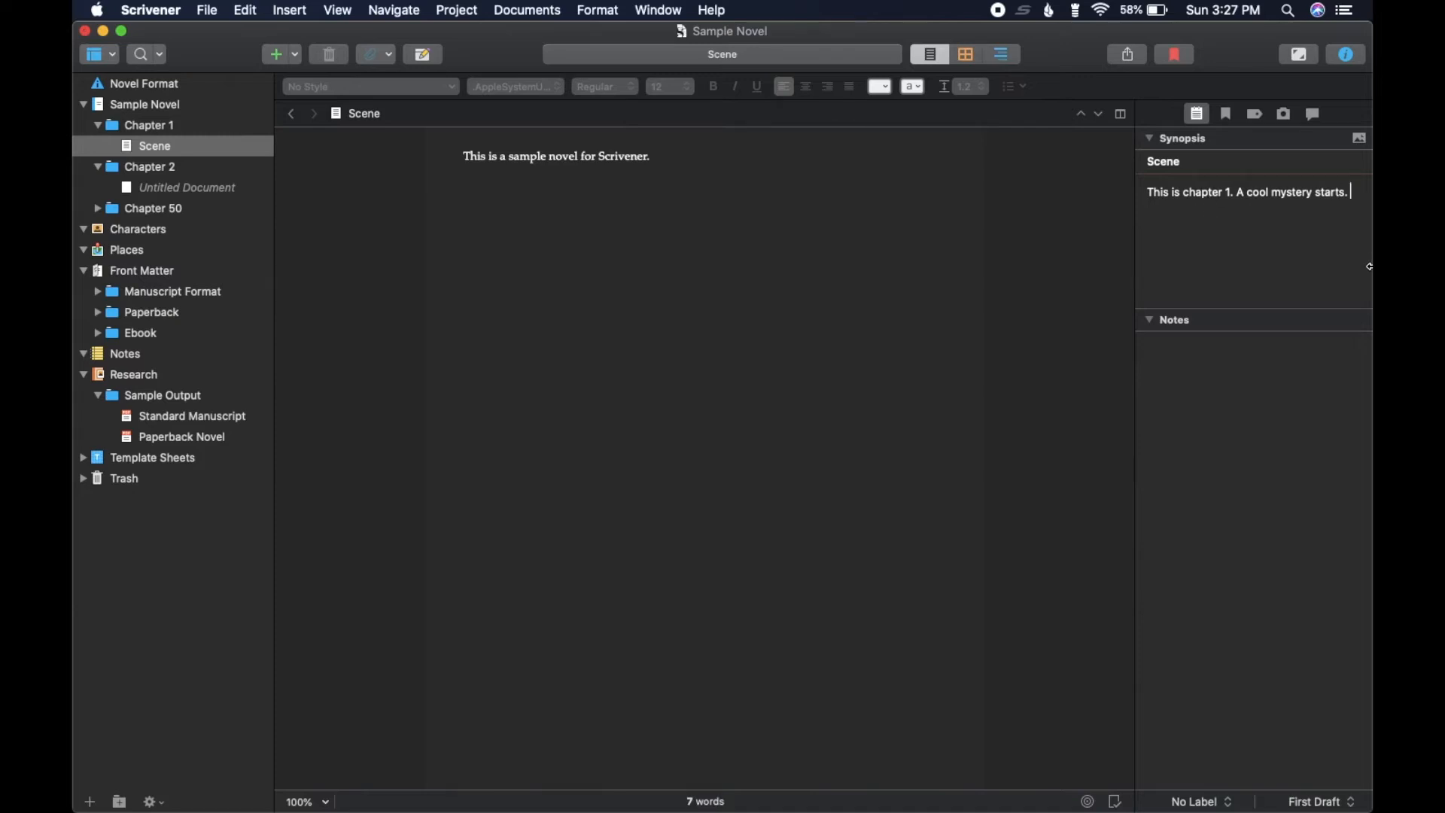
# - Collapse the Notes section below the Scene document's synopsis and return to its text
pyautogui.click(1241, 377)
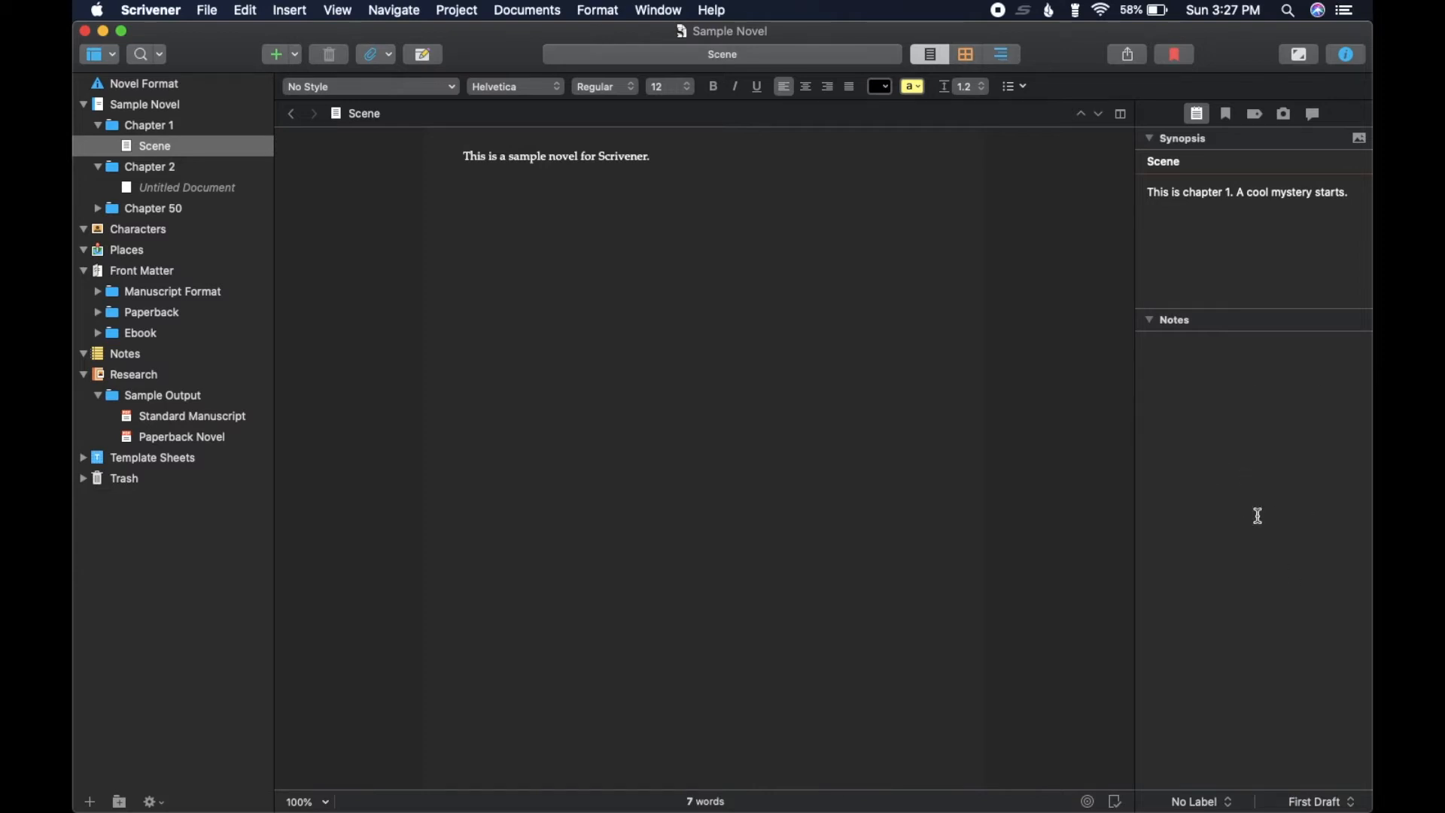
pyautogui.click(1150, 323)
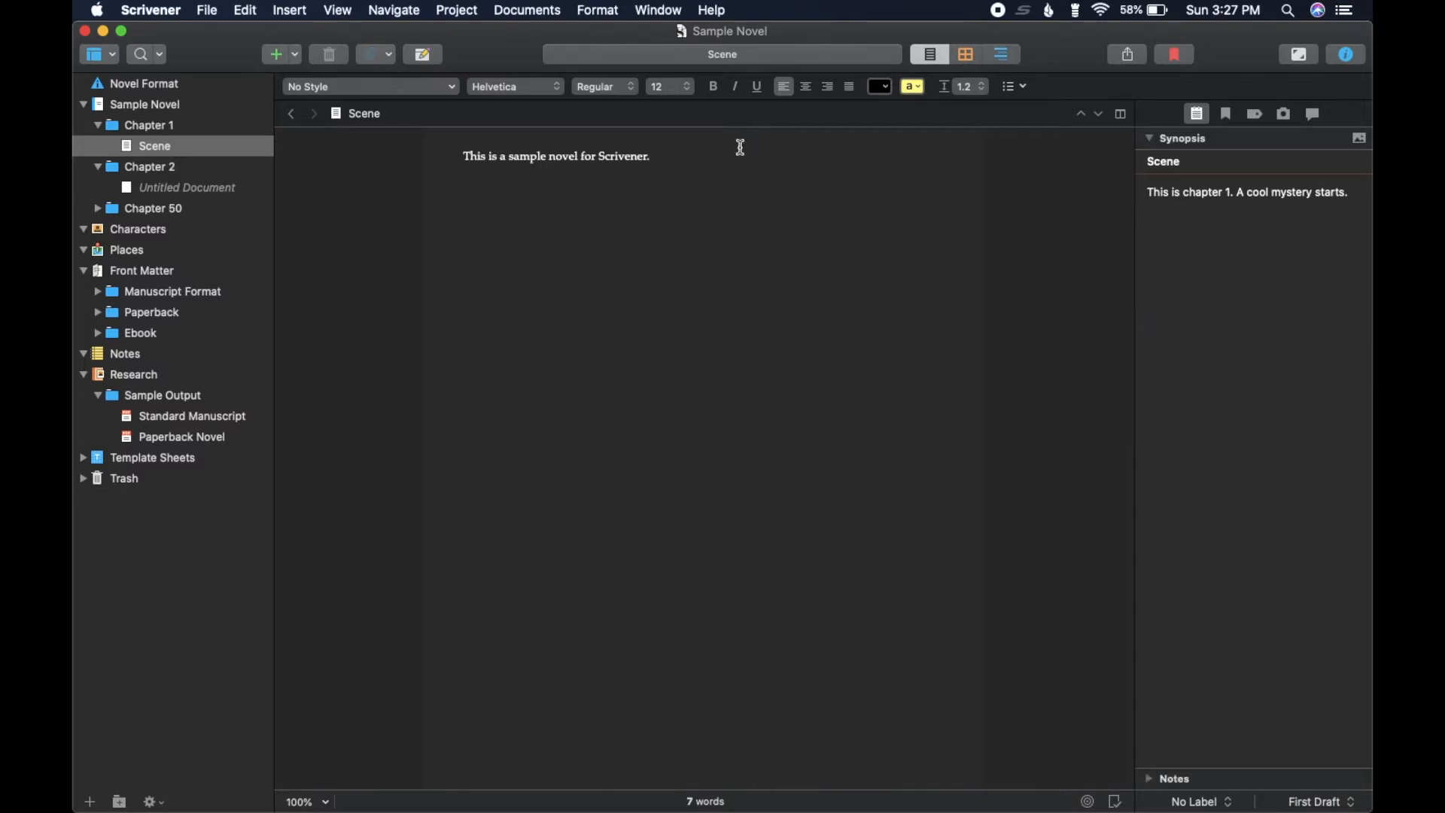
pyautogui.click(716, 149)
# - View Chapter 1's documents on the corkboard and as scrivenings, ending on the folder's own text page
pyautogui.click(969, 52)
pyautogui.click(195, 128)
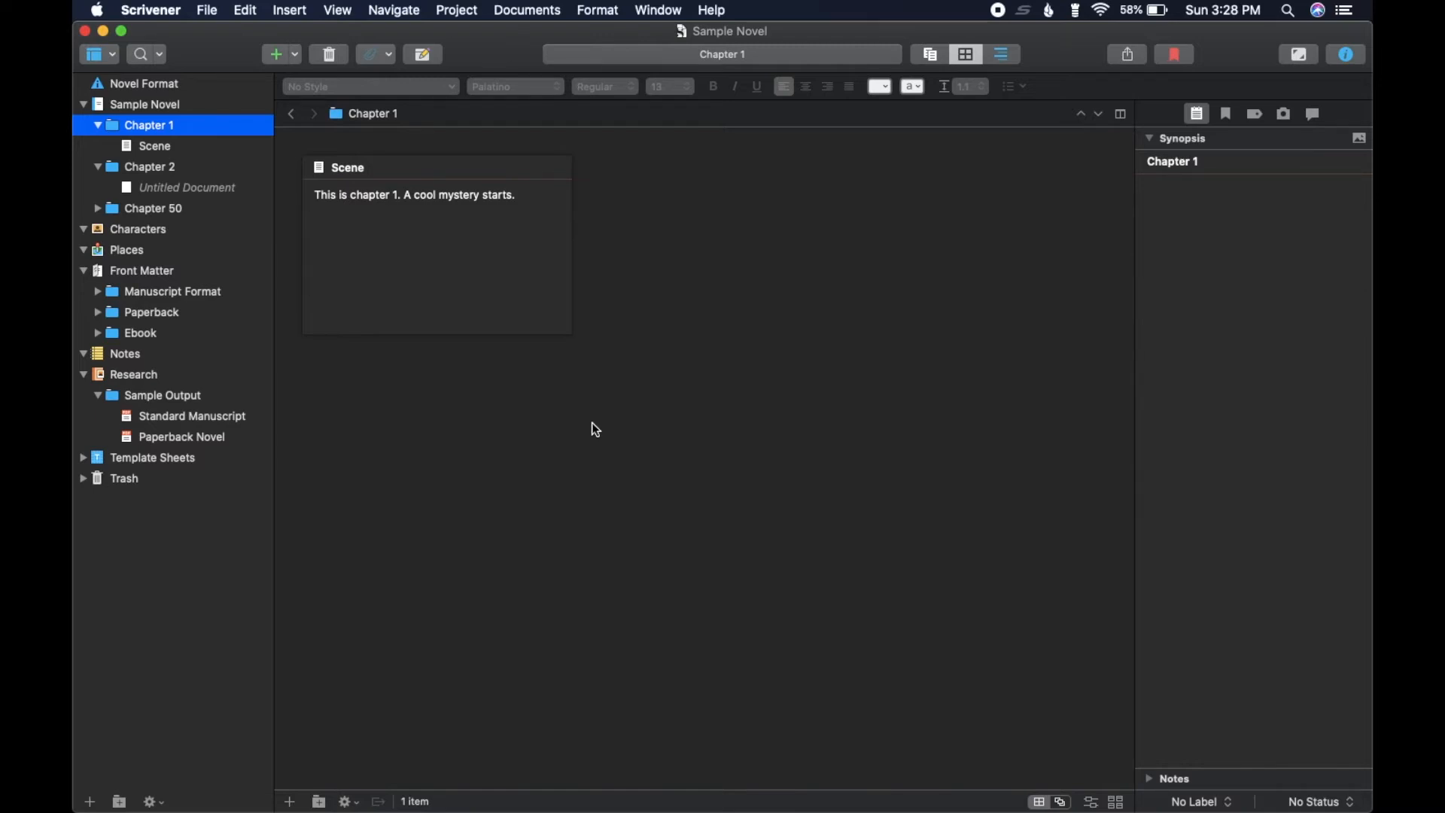
pyautogui.click(937, 57)
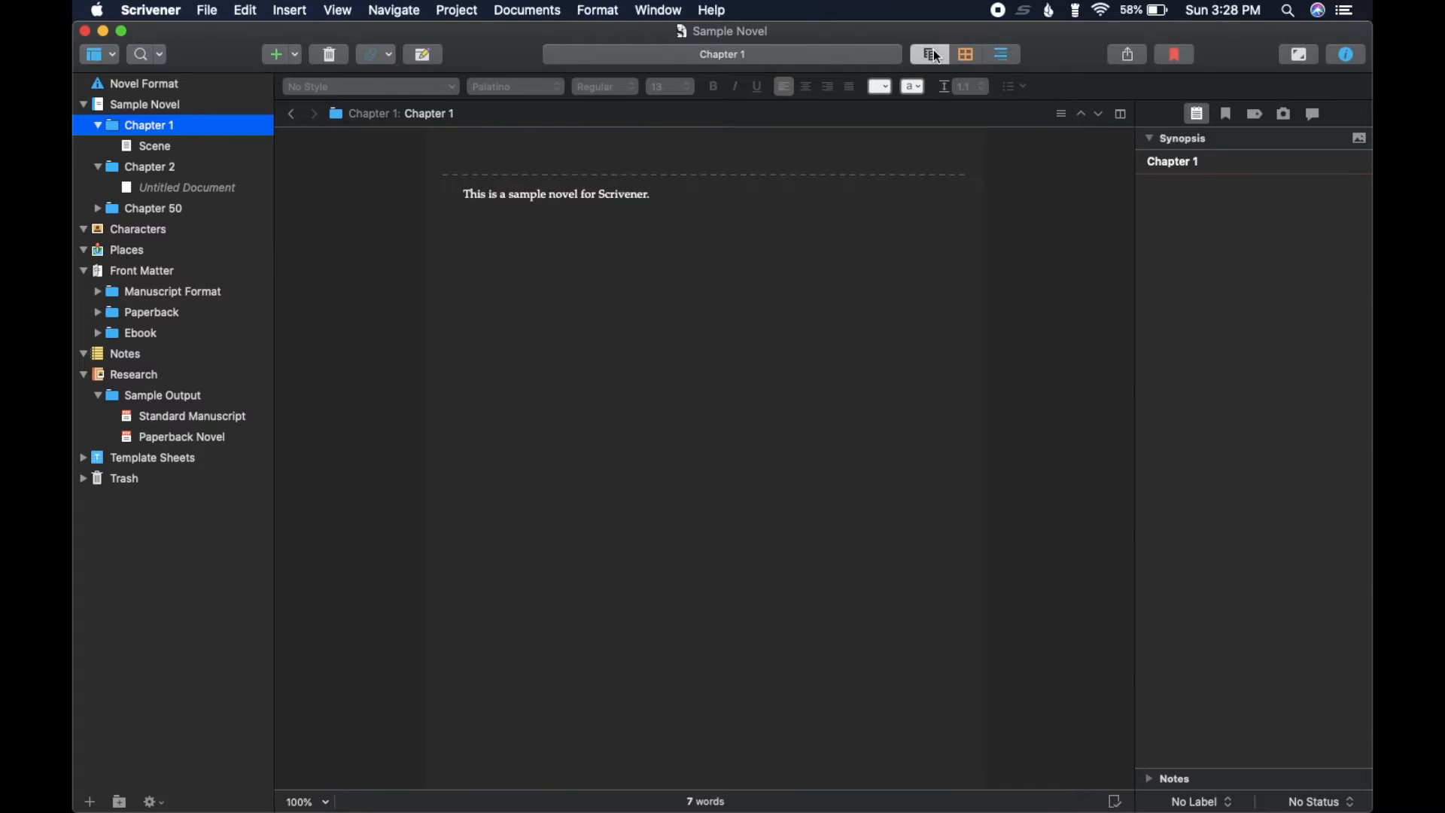
pyautogui.click(937, 57)
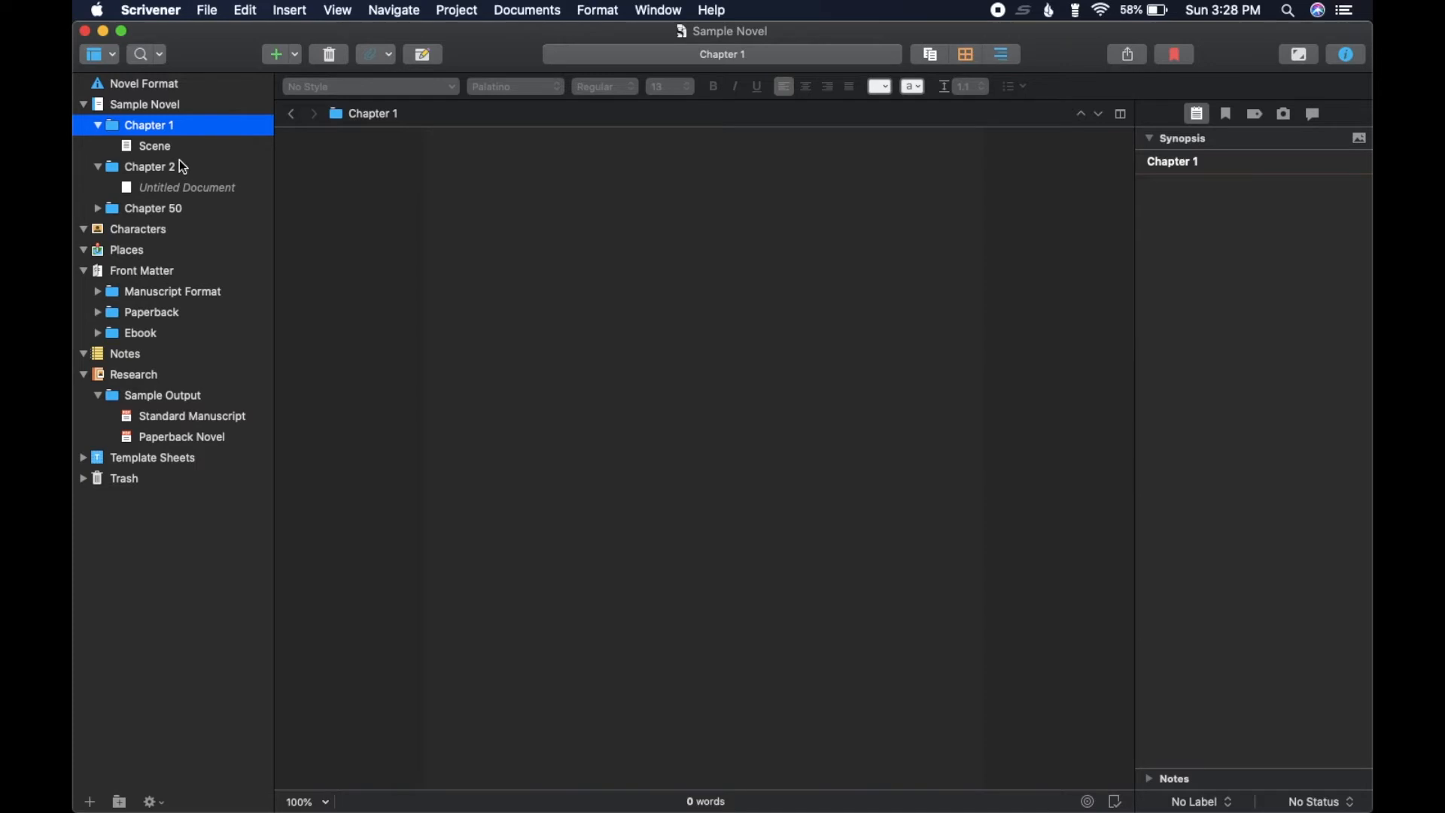
# - Compare the Scene document's text with the Chapter 1 folder's own text page
pyautogui.click(154, 147)
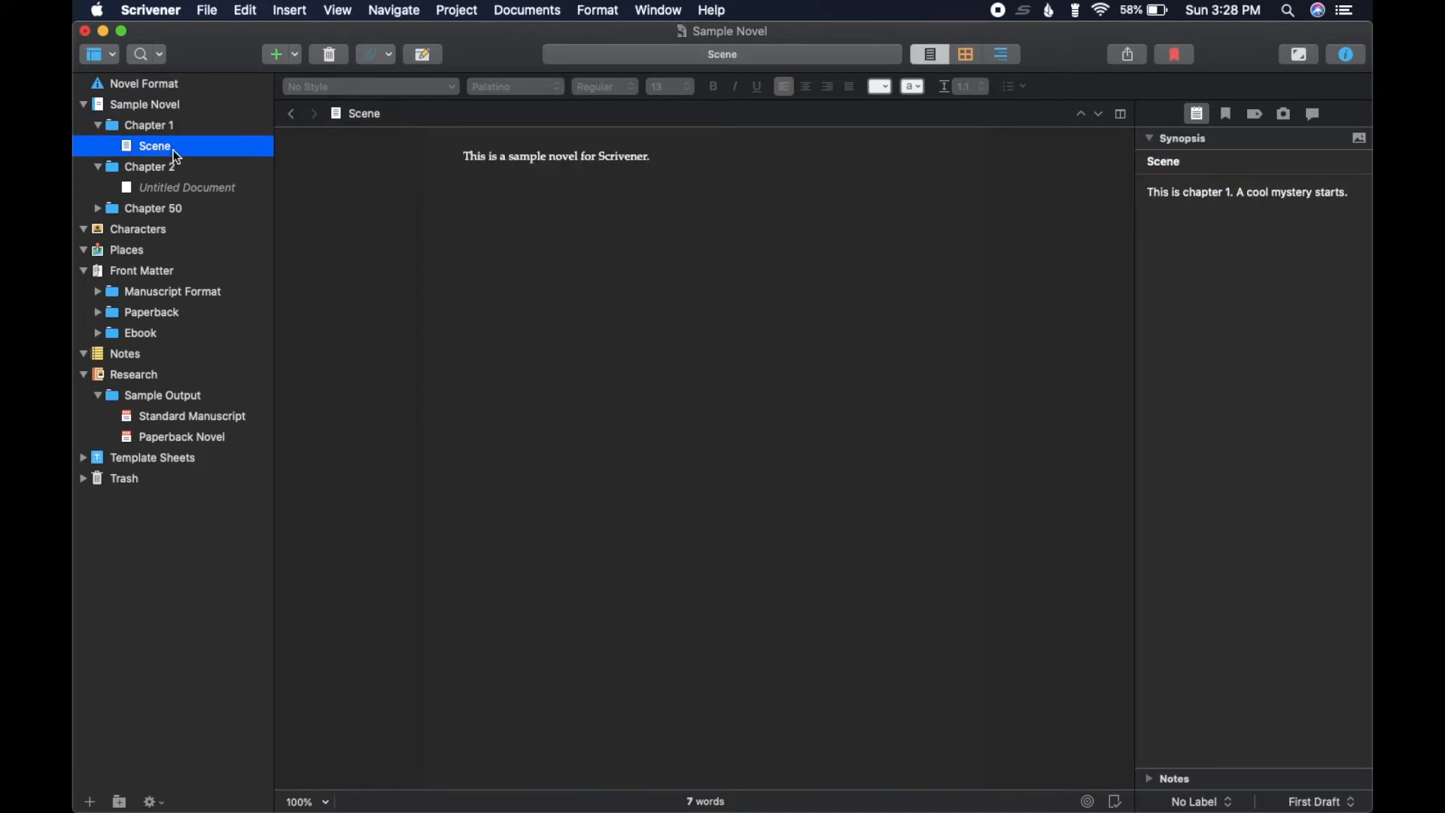
pyautogui.click(155, 123)
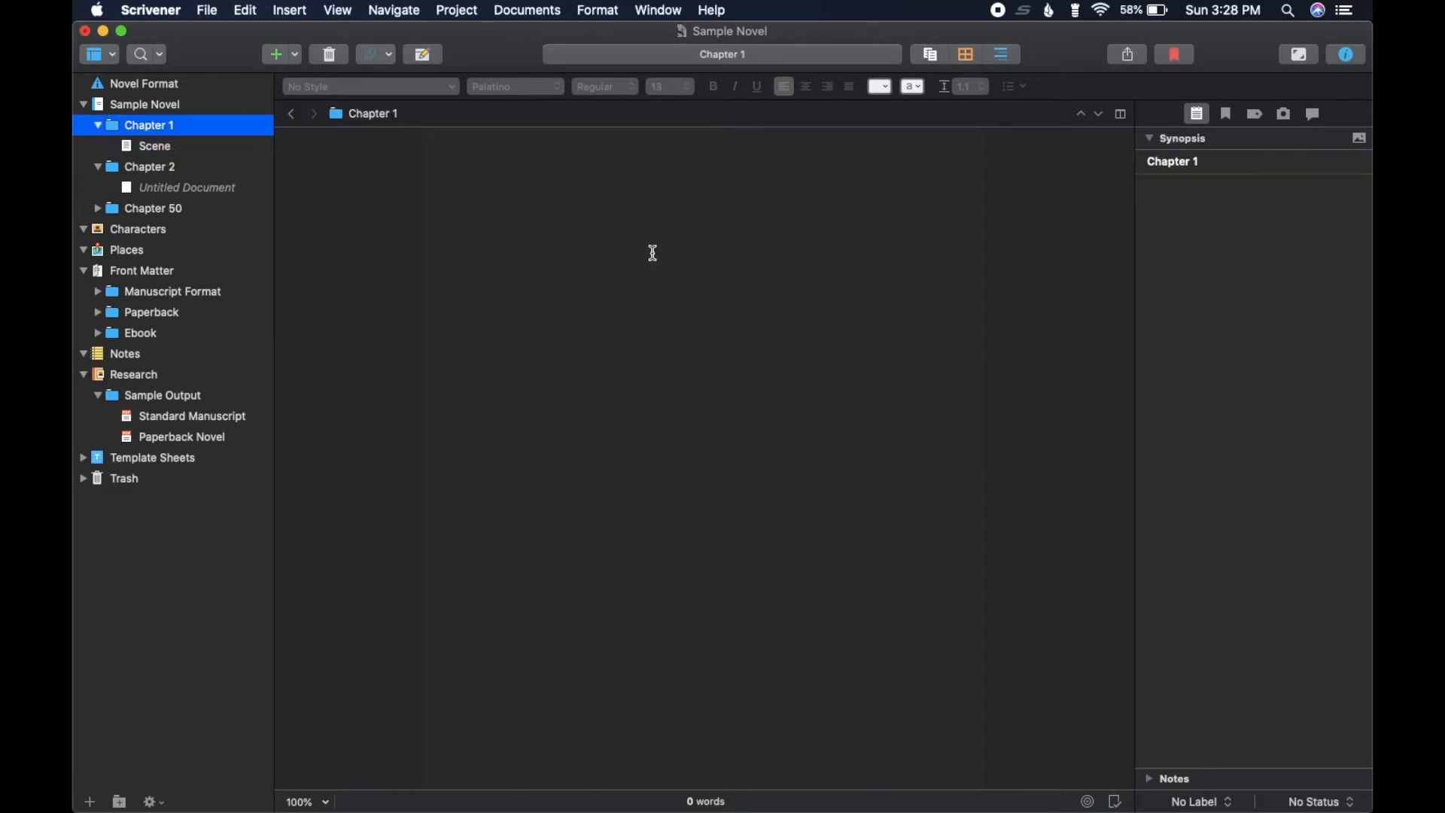
pyautogui.click(602, 192)
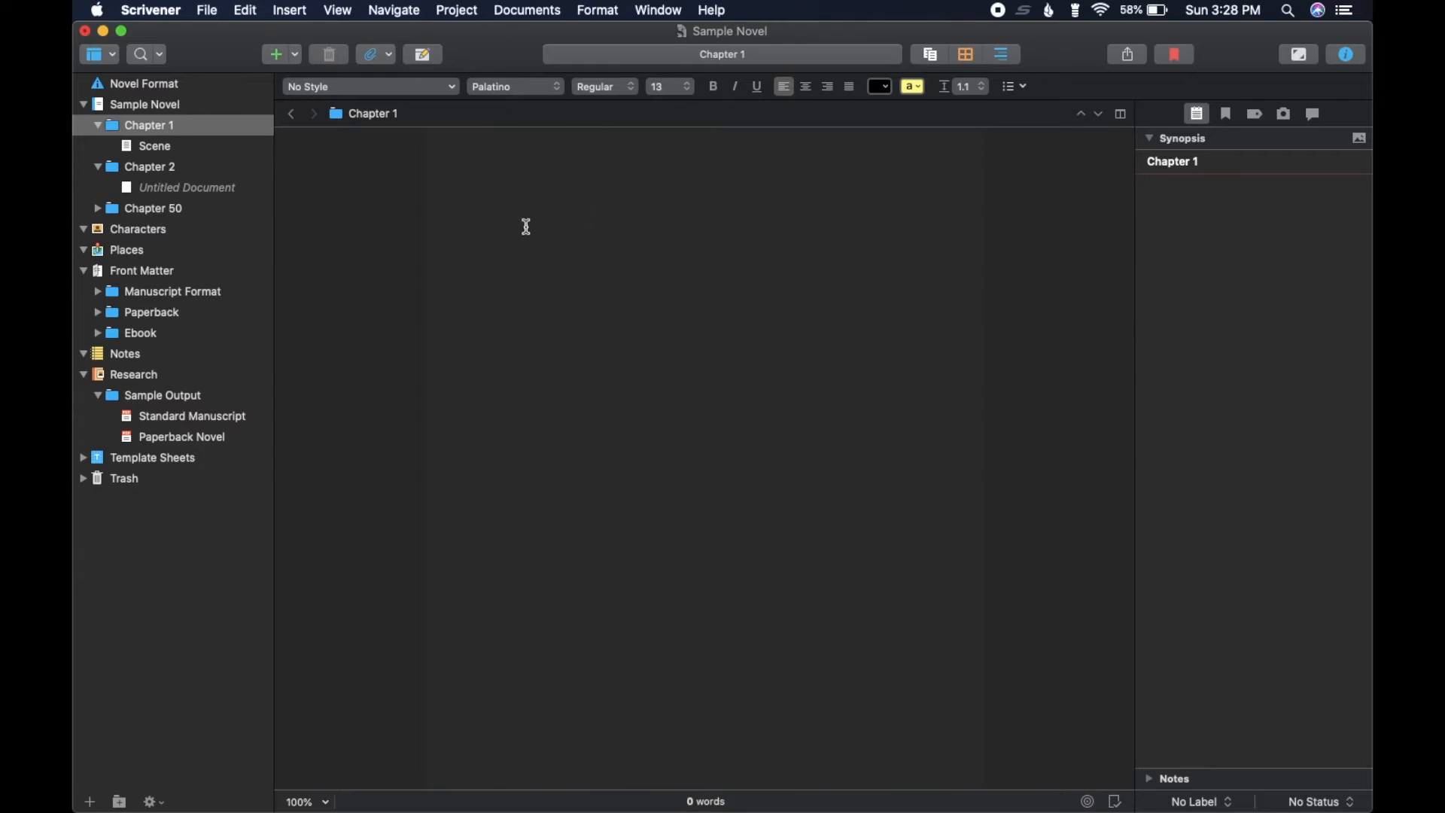
pyautogui.click(188, 147)
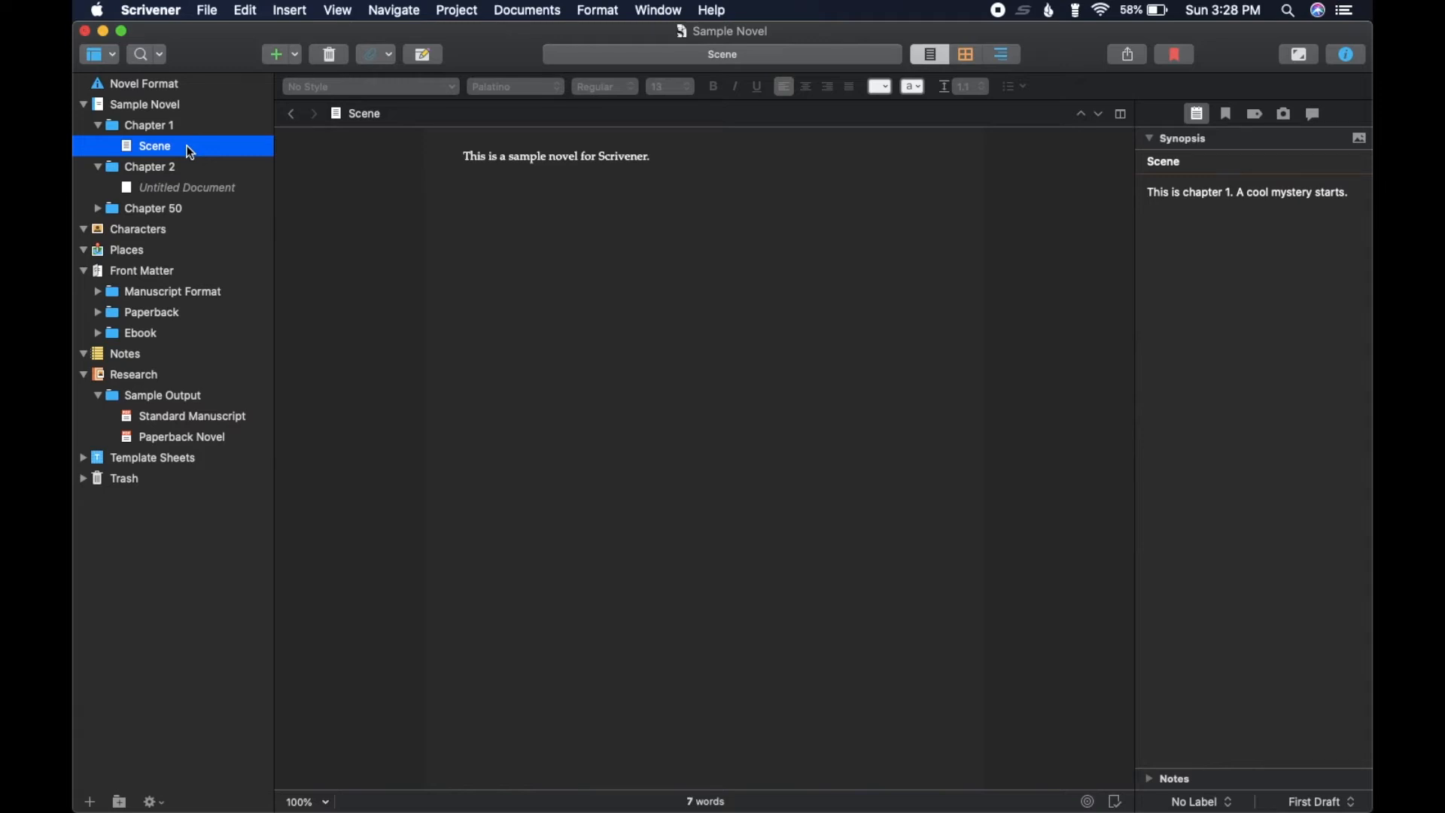
pyautogui.click(662, 156)
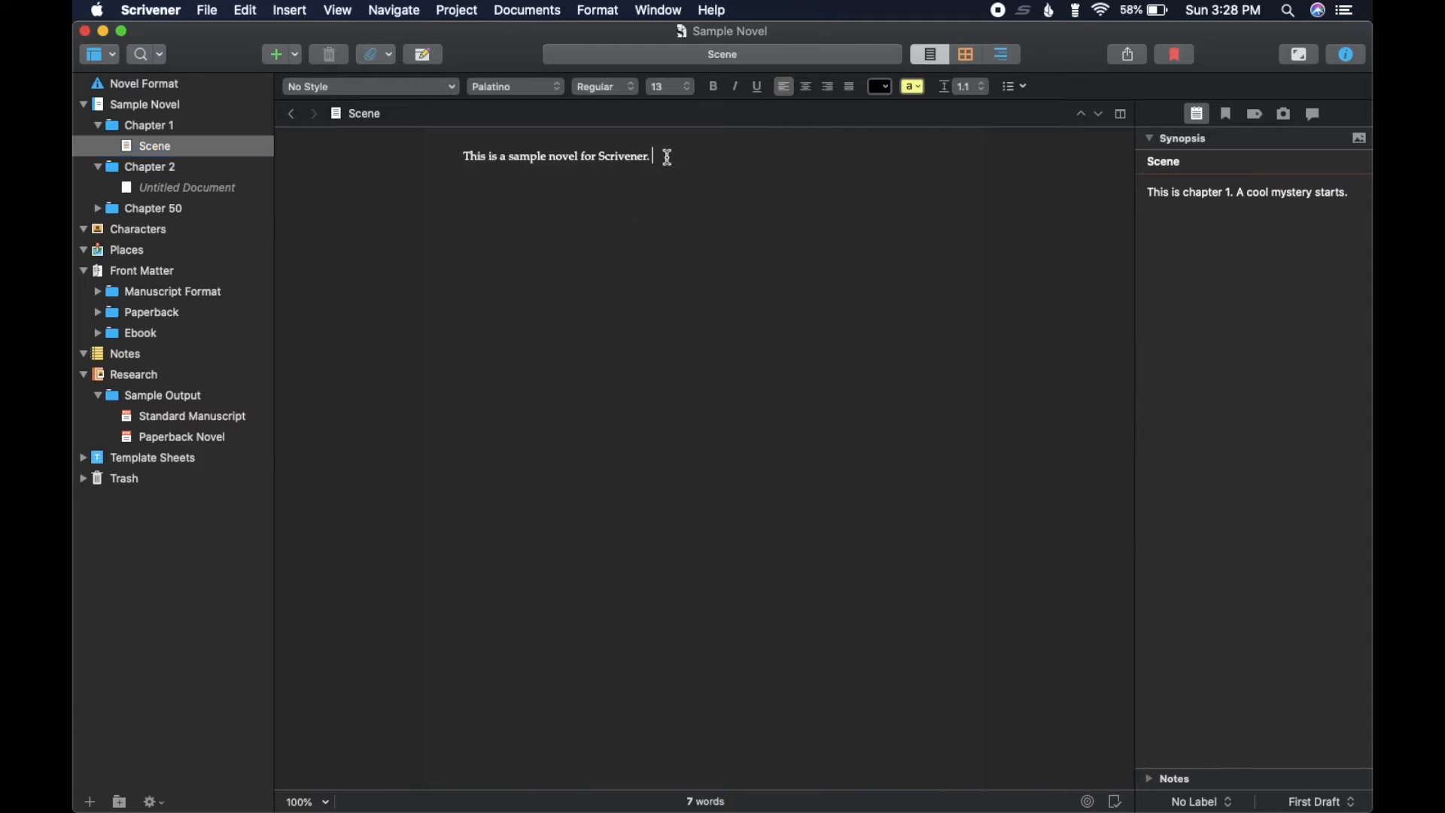
# - Add a new text document after Scene in the Chapter 1 folder, leaving it untitled
pyautogui.click(159, 152)
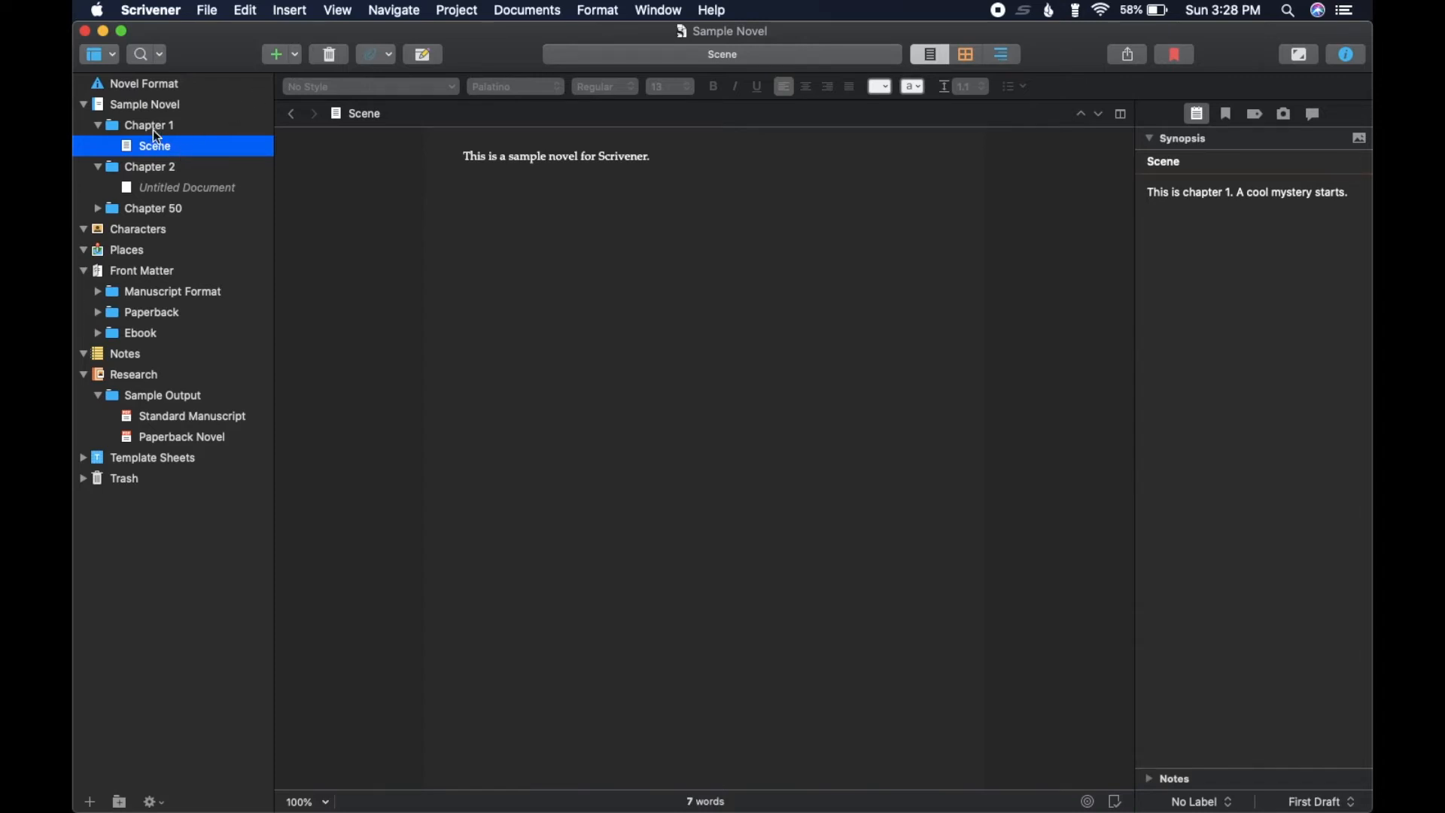
pyautogui.click(298, 58)
pyautogui.click(303, 76)
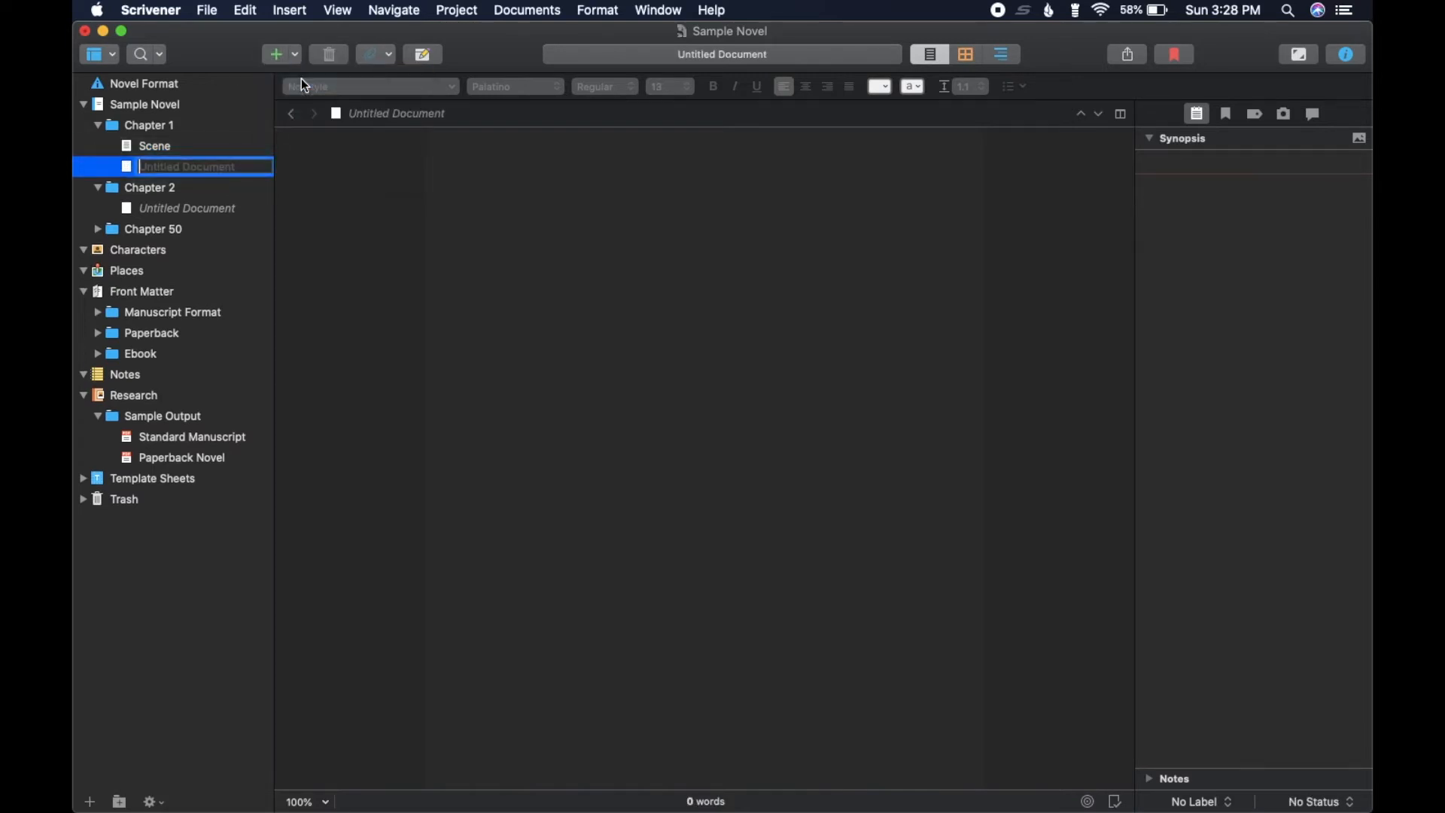
# - Write "This is another scene for our sample novel." in the new untitled document
pyautogui.click(523, 175)
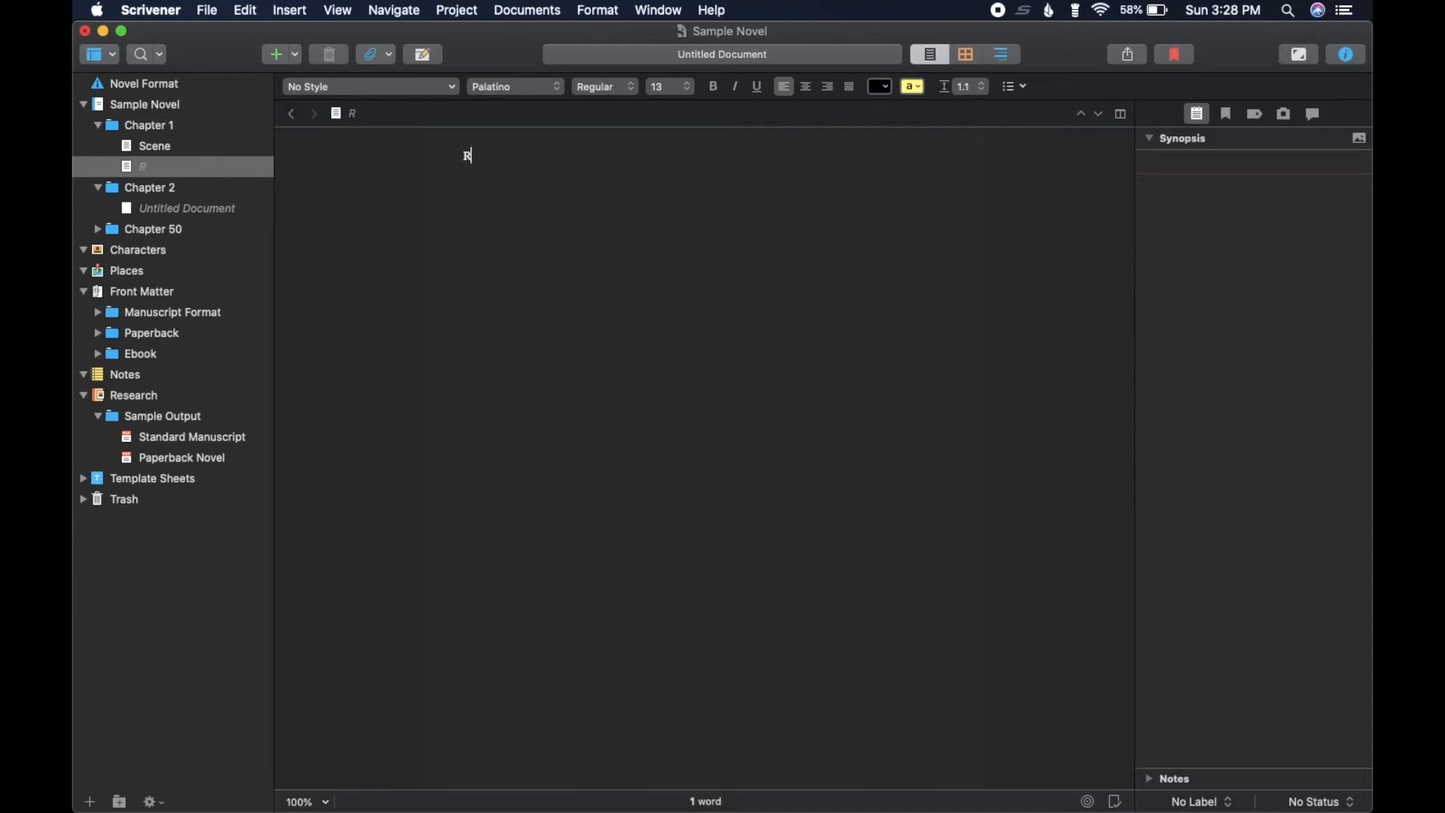
pyautogui.write('Thi is')
pyautogui.press('BackSpace')
pyautogui.press('BackSpace')
pyautogui.press('BackSpace')
pyautogui.press('BackSpace')
pyautogui.write('s is another scene.')
pyautogui.press('BackSpace')
pyautogui.write('for')
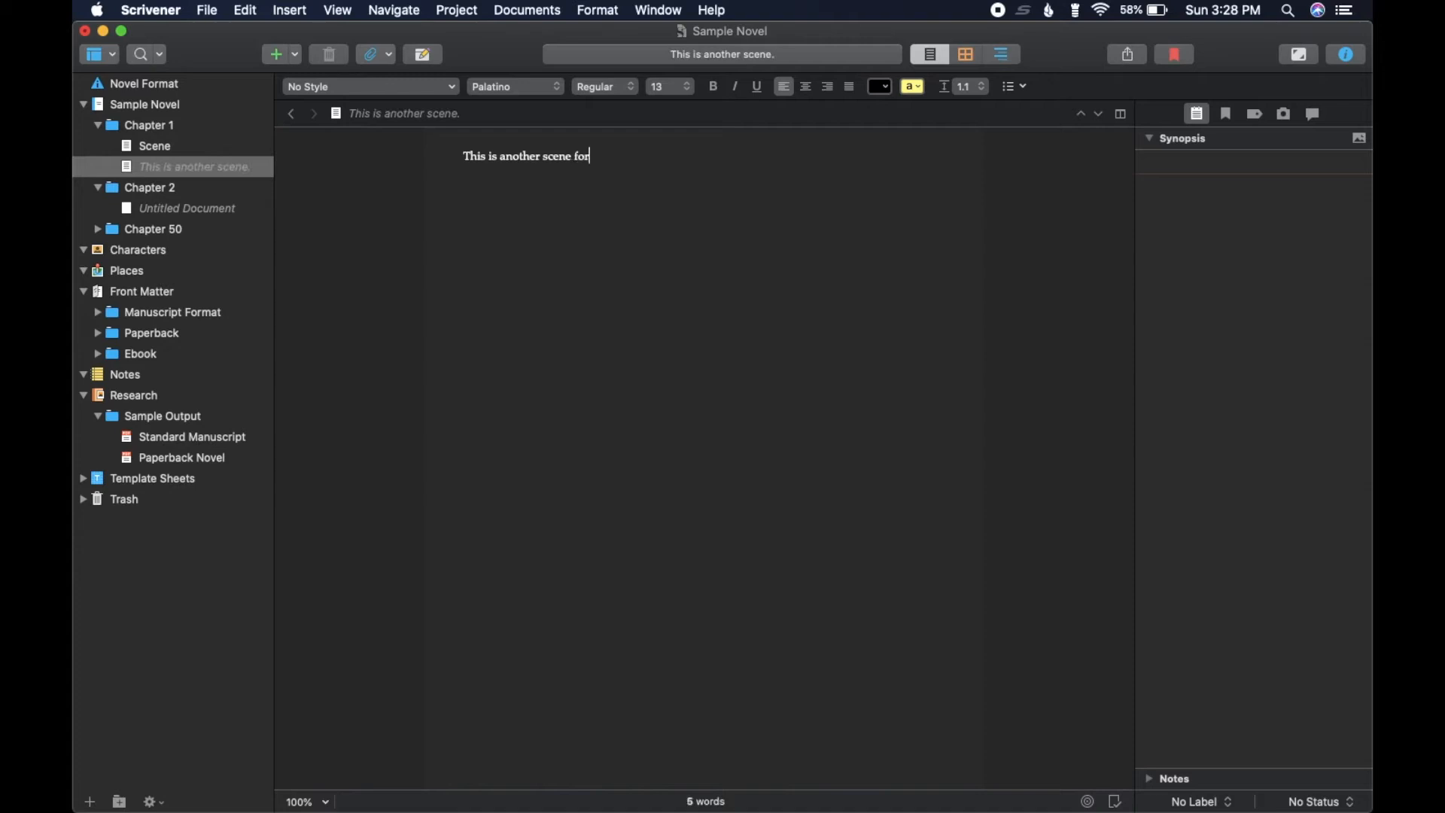
pyautogui.write(' our sample move.')
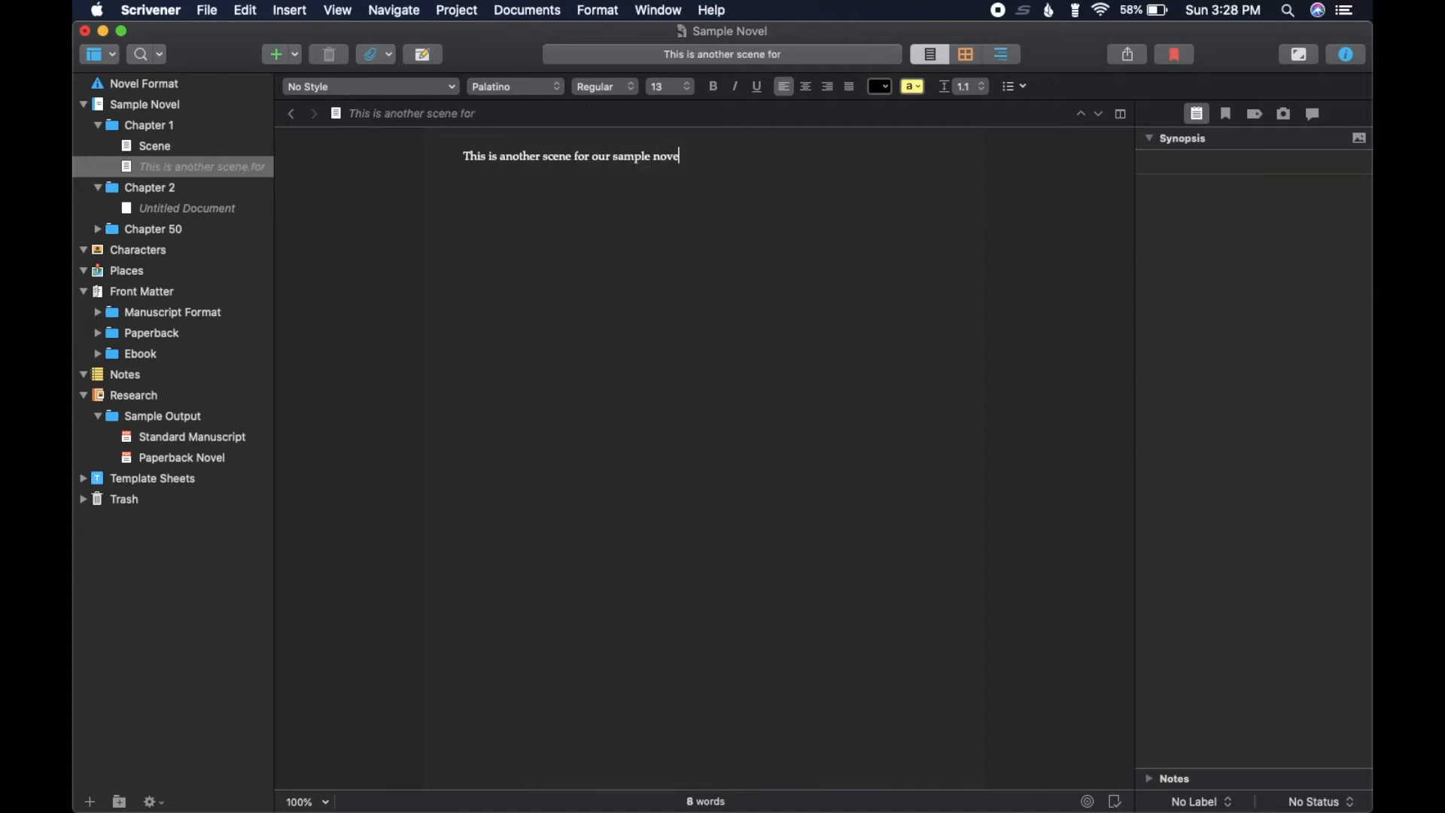
pyautogui.press('BackSpace')
pyautogui.press('BackSpace')
pyautogui.press('BackSpace')
pyautogui.press('BackSpace')
pyautogui.press('BackSpace')
pyautogui.write('mo')
pyautogui.press('BackSpace')
pyautogui.press('BackSpace')
pyautogui.press('BackSpace')
pyautogui.write('novel.')
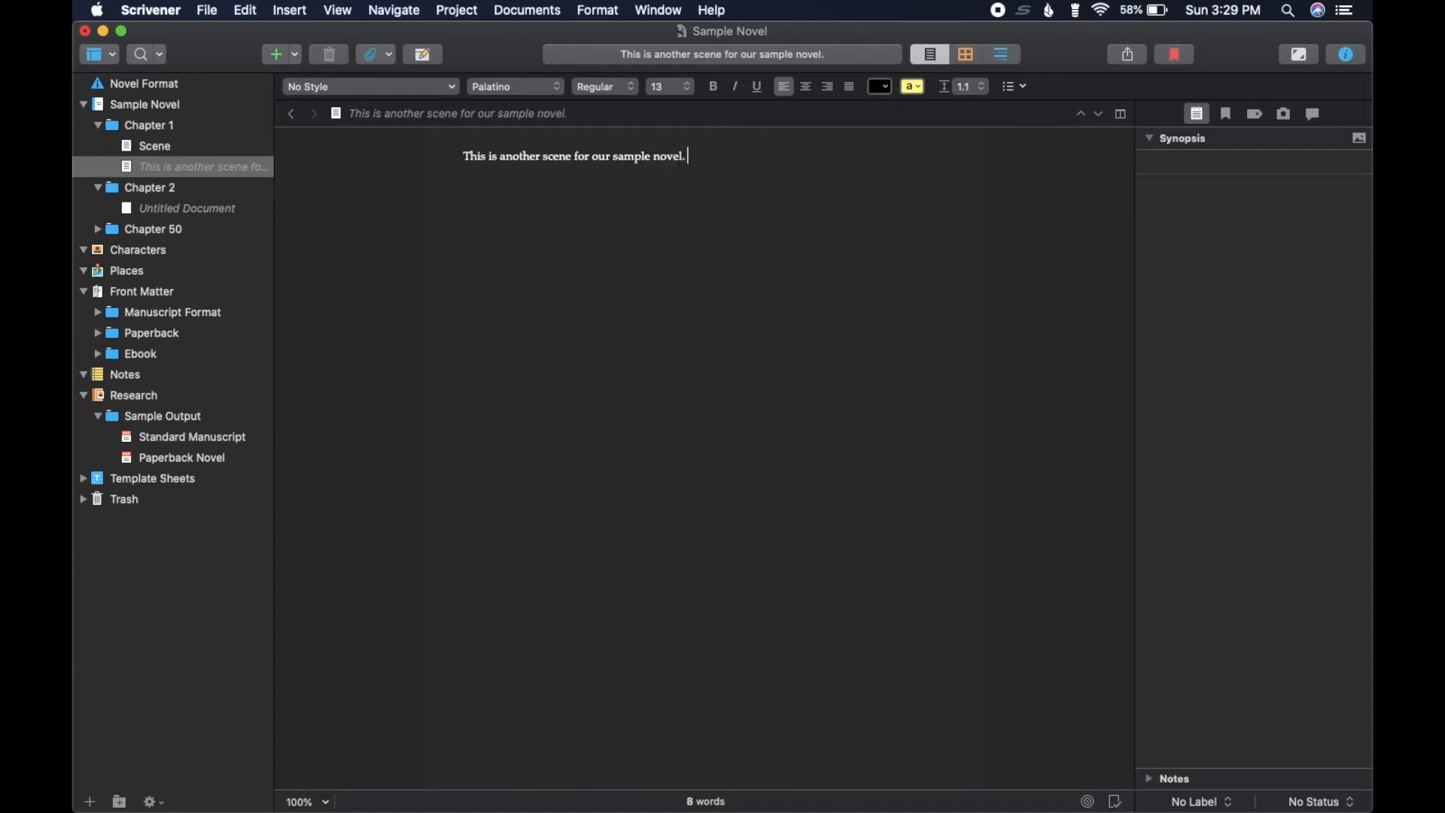
# - Give the new document the synopsis "Another cool thing happens" and show Chapter 1 on the corkboard
pyautogui.click(1225, 227)
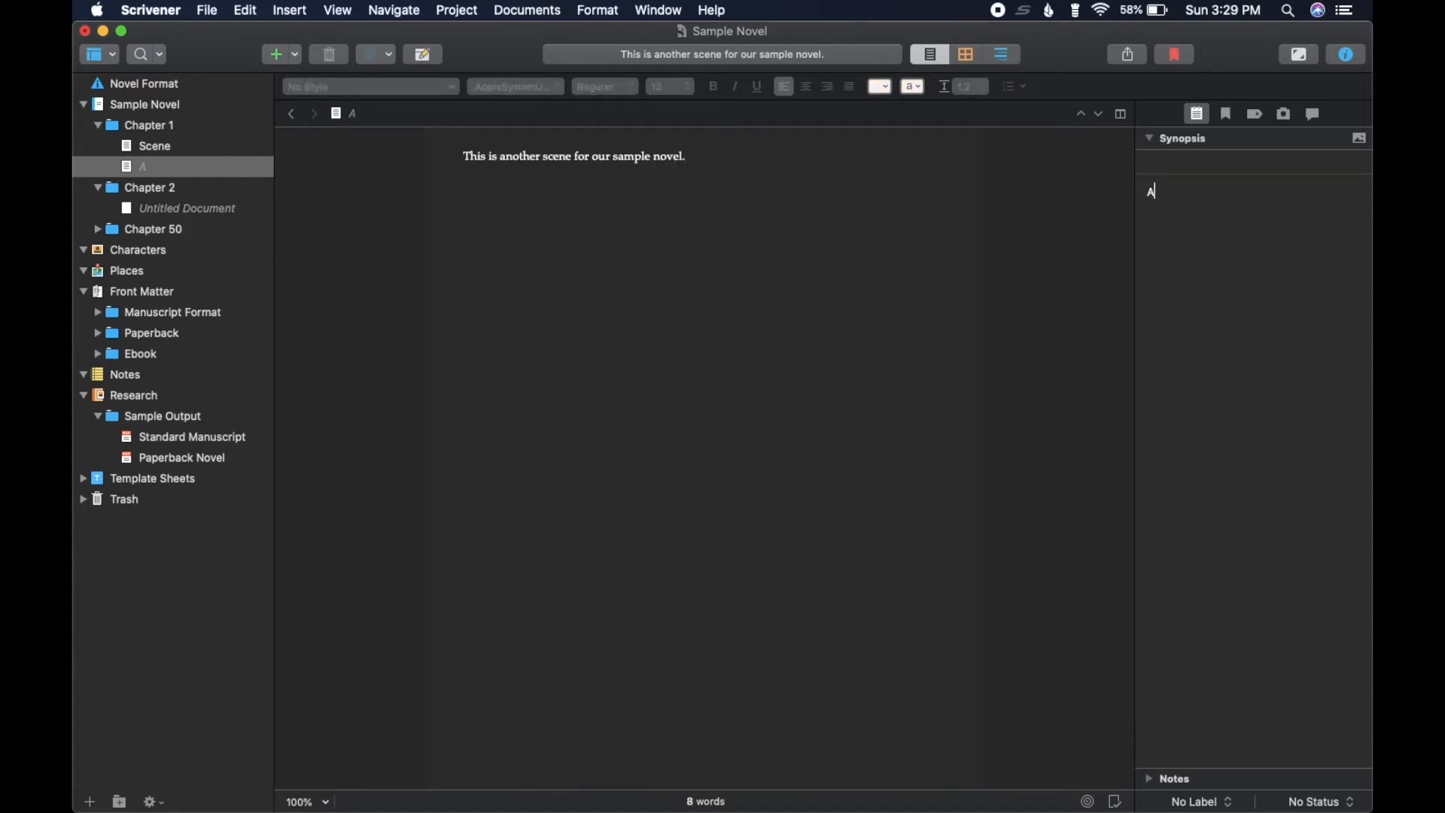
pyautogui.write('Another cool thing happens')
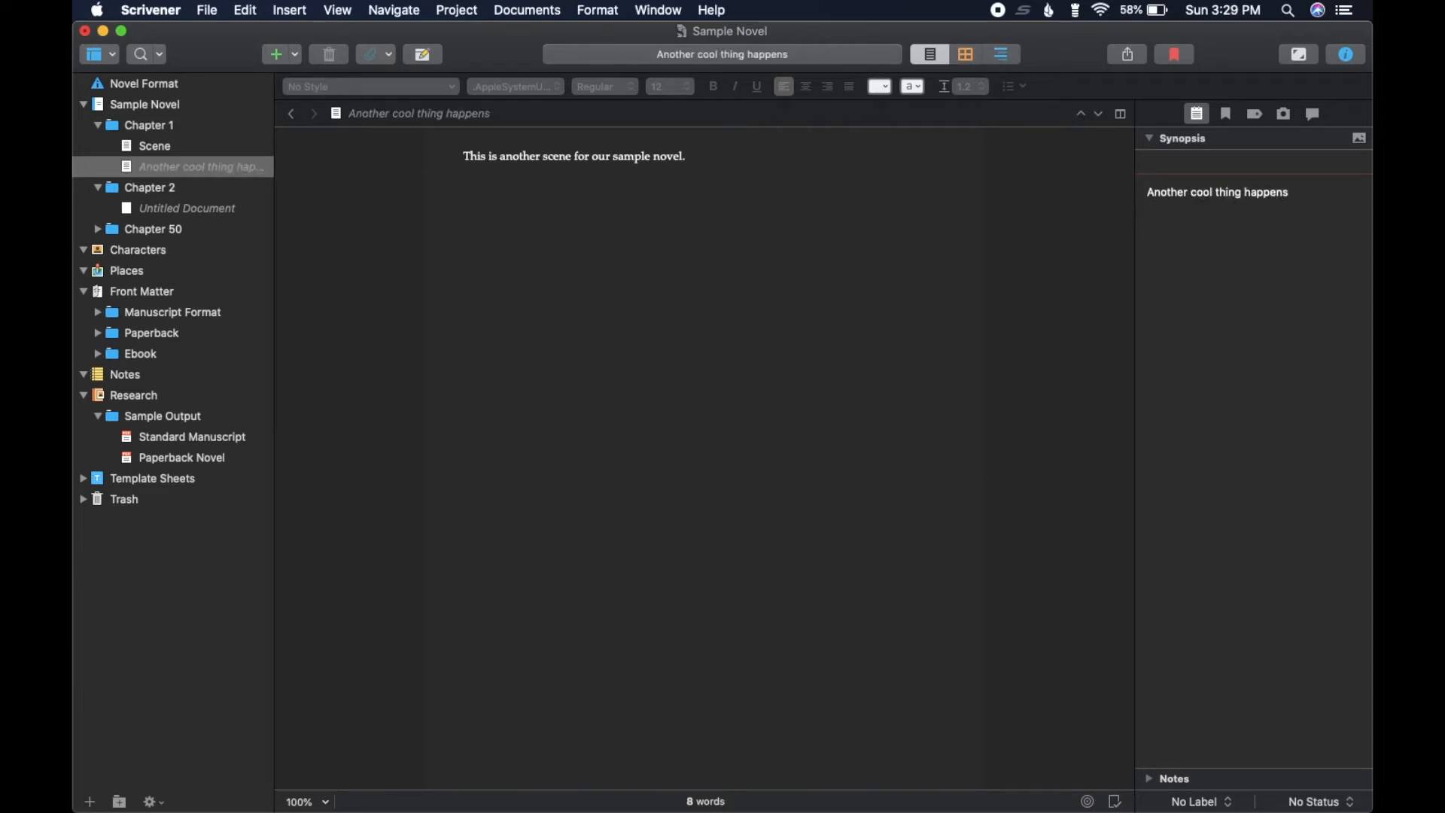
pyautogui.click(149, 145)
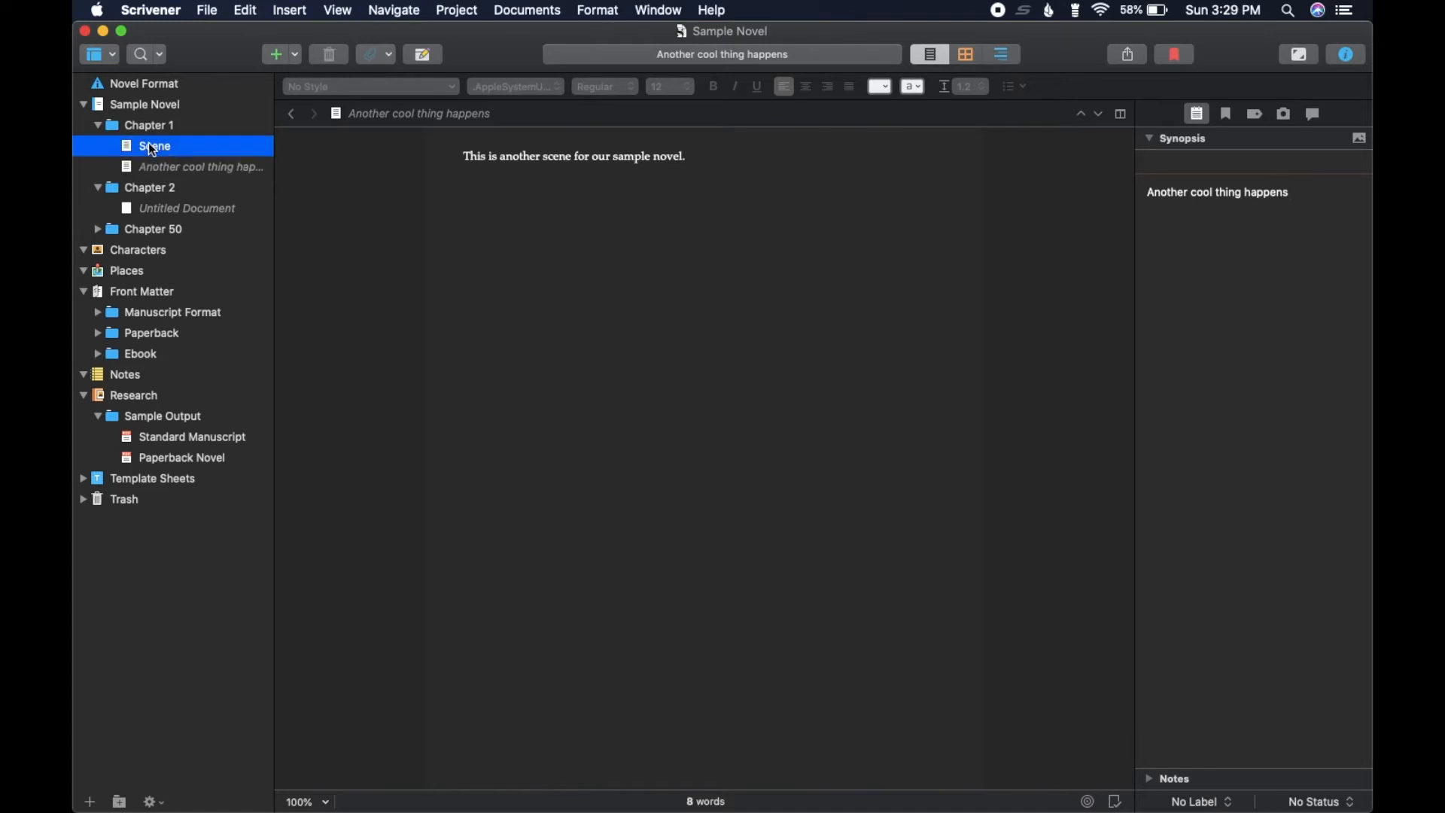
pyautogui.click(181, 128)
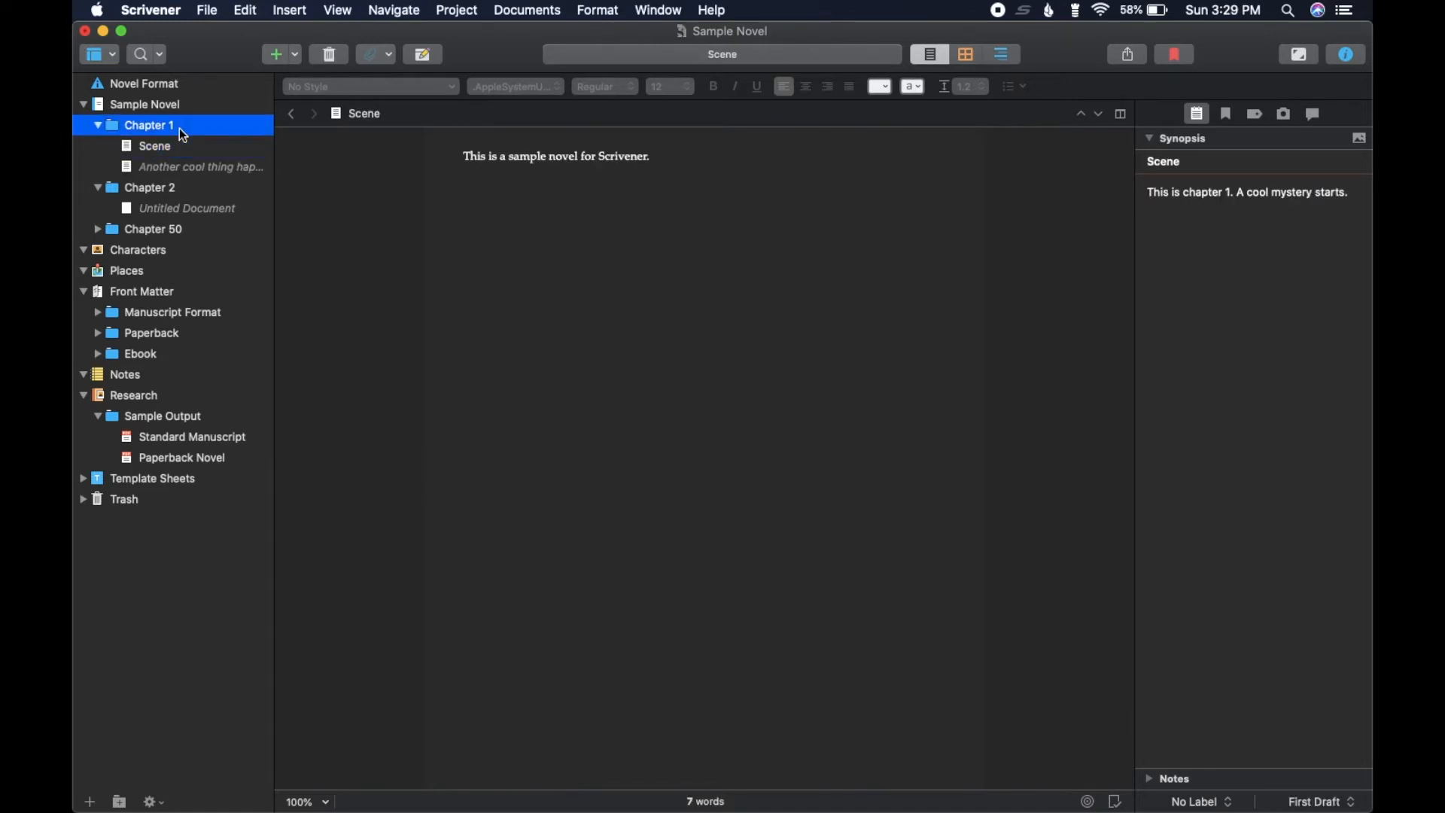
pyautogui.click(968, 56)
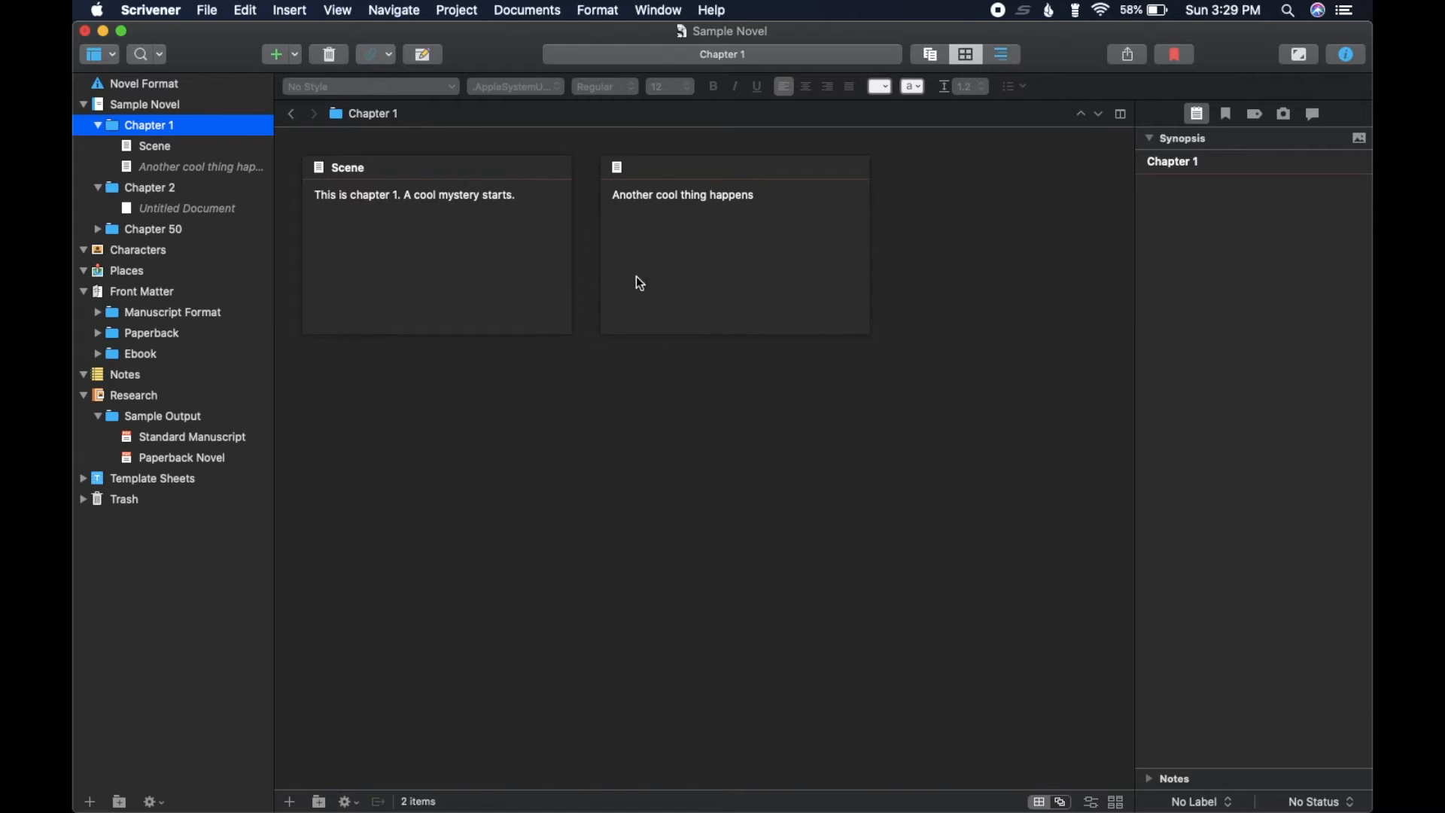
# - Retitle the Scene index card on Chapter 1's corkboard as "Opening Scene"
pyautogui.click(461, 169)
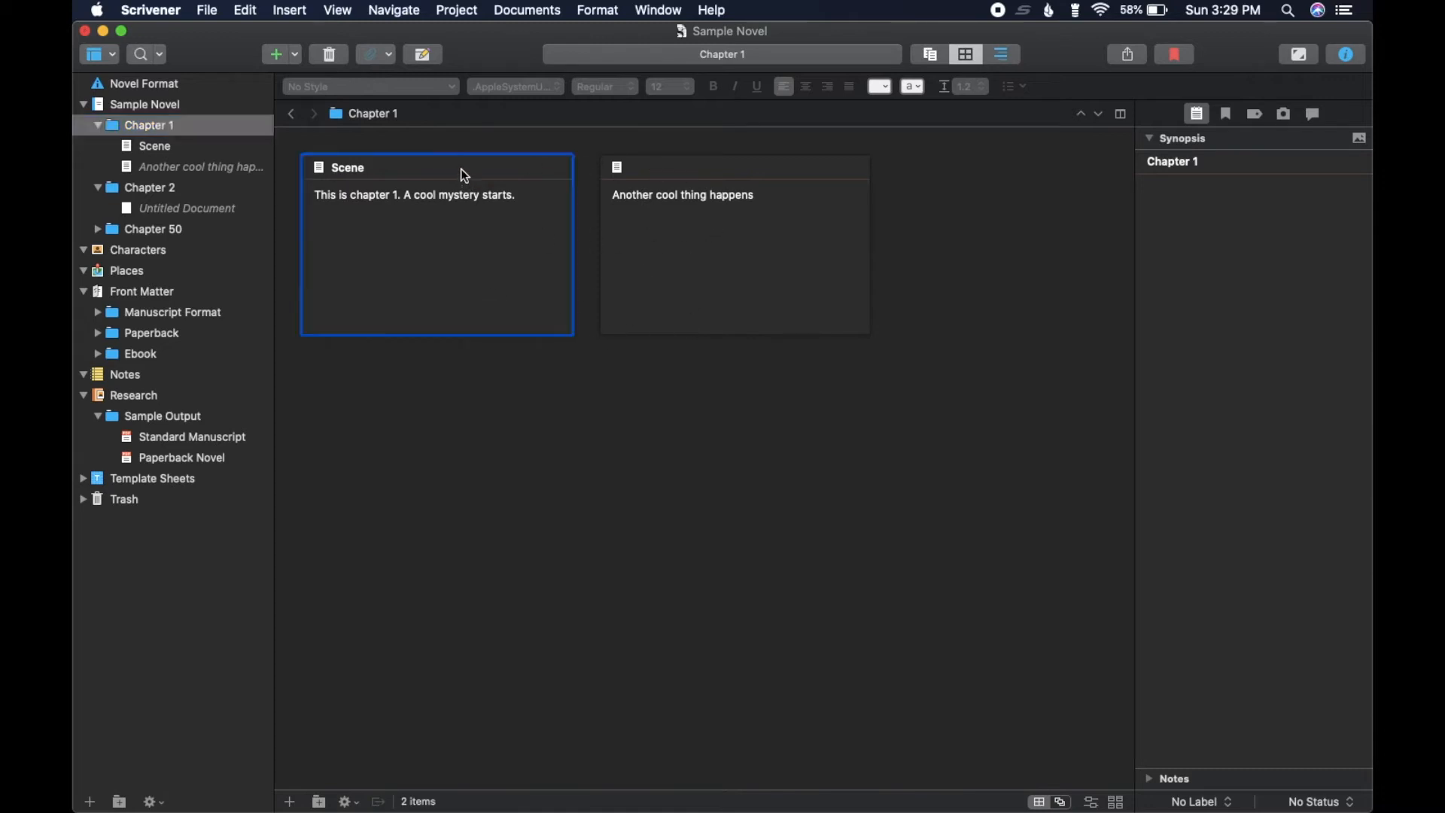
pyautogui.click(460, 168)
pyautogui.click(680, 165)
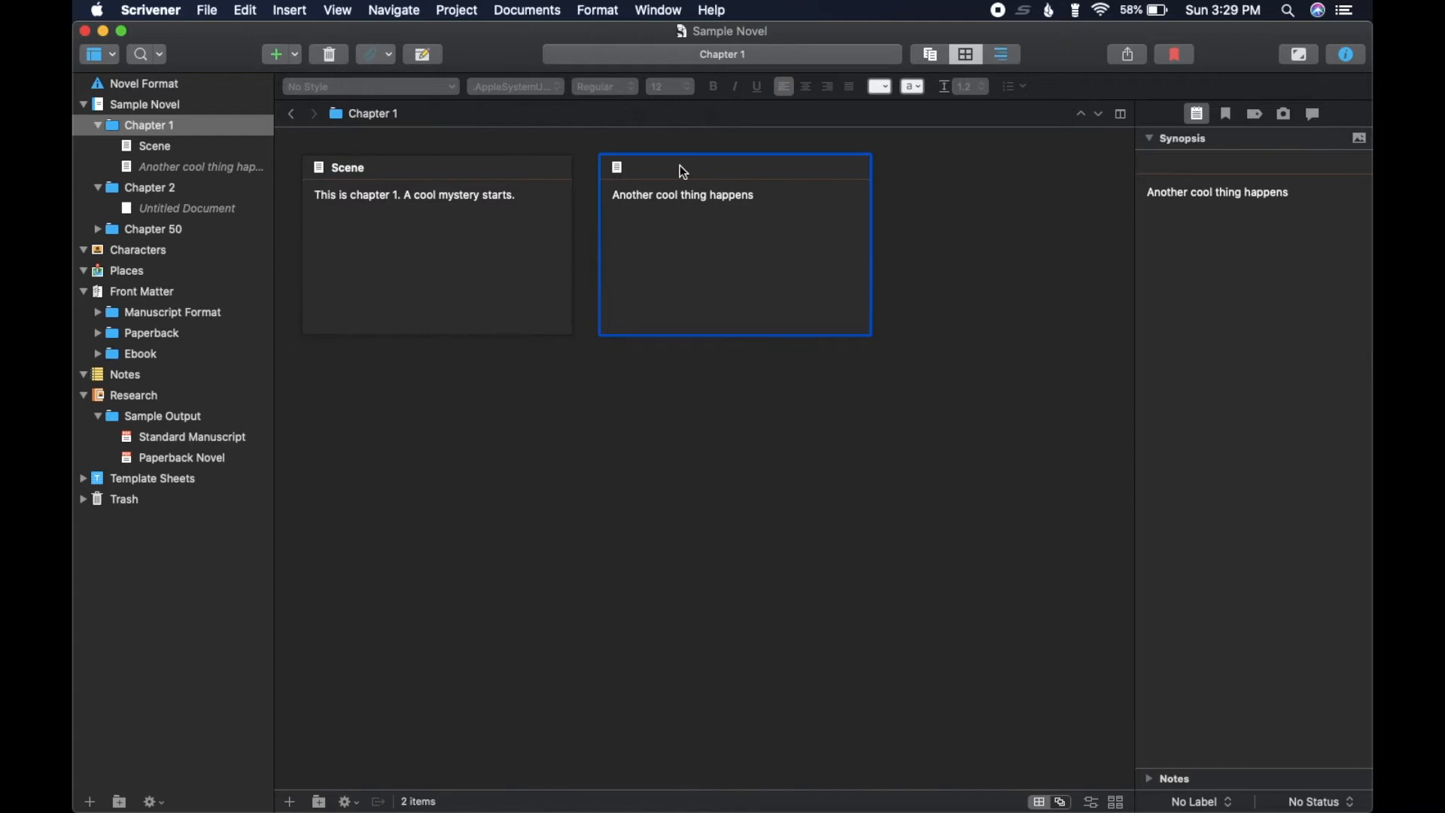
pyautogui.click(435, 172)
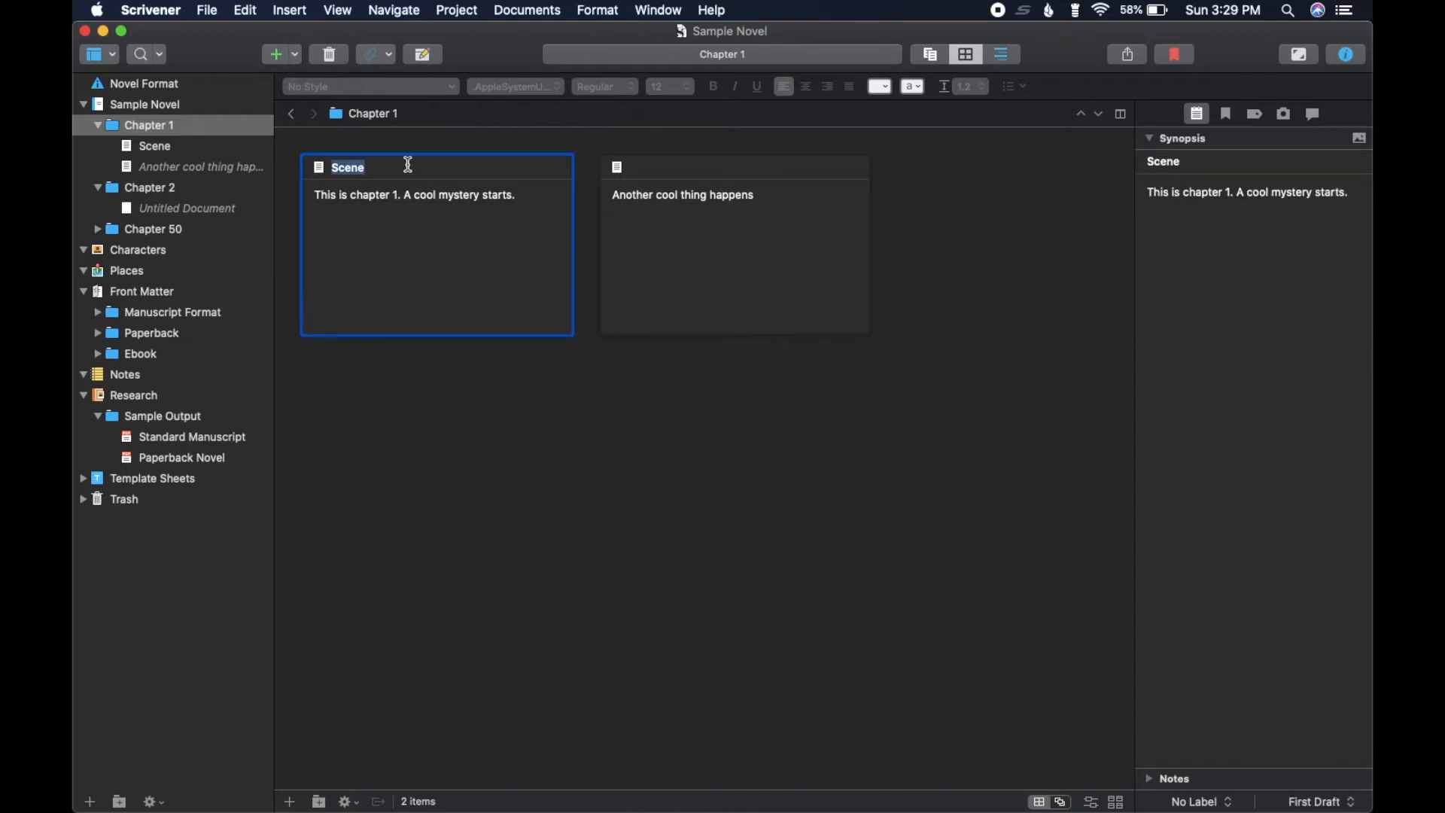
pyautogui.press('BackSpace')
pyautogui.write('Opening Scene')
pyautogui.press('BackSpace')
pyautogui.press('BackSpace')
pyautogui.write('ne')
# - Title the untitled index card on Chapter 1's corkboard "Second Scene"
pyautogui.click(751, 160)
pyautogui.click(751, 160)
pyautogui.write('Second SCene')
pyautogui.press('BackSpace')
pyautogui.press('BackSpace')
pyautogui.press('BackSpace')
pyautogui.press('BackSpace')
pyautogui.write('cene')
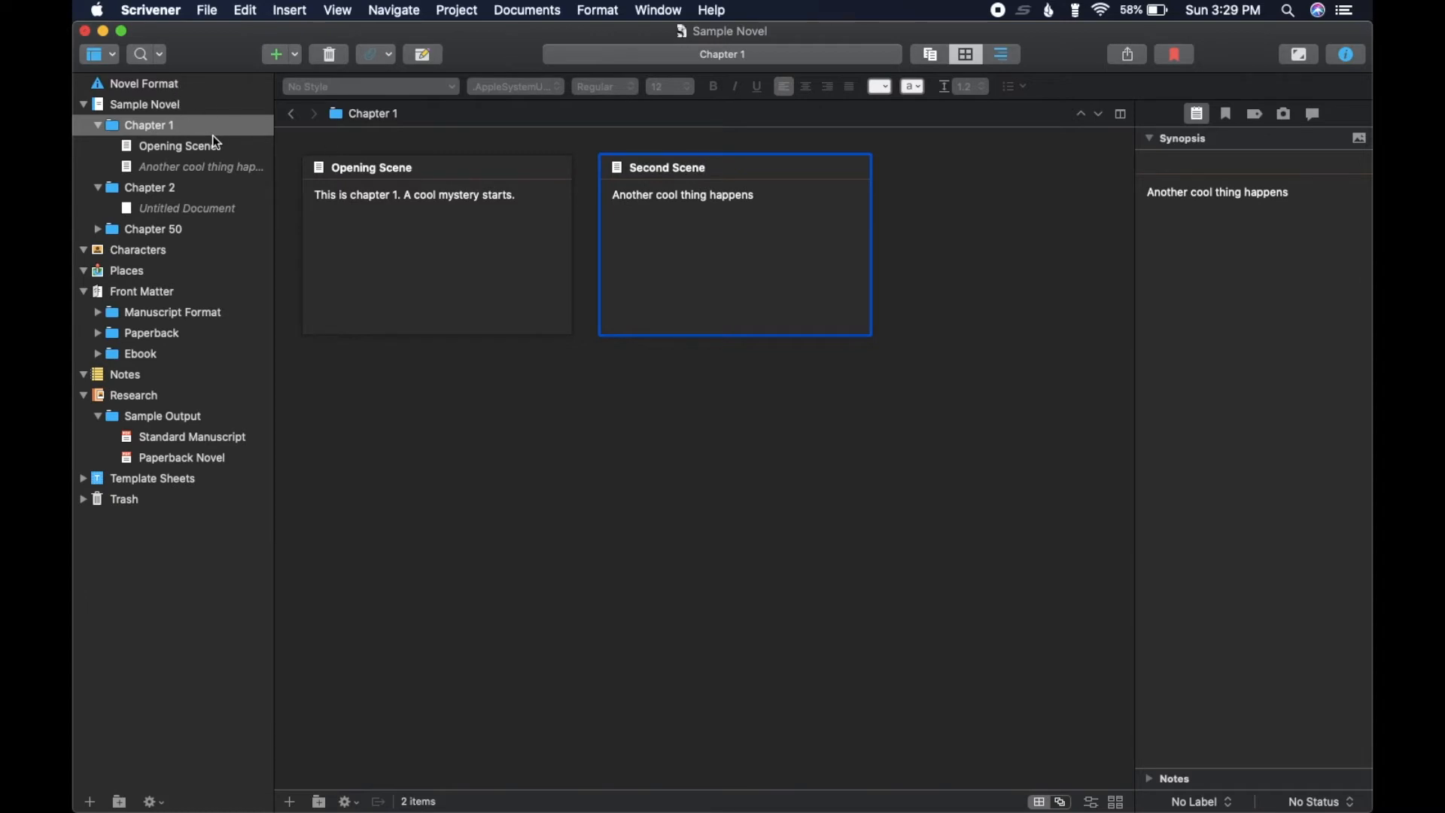
# - Open the Opening Scene document with the text cursor after its existing sentence and enter composition mode
pyautogui.click(191, 146)
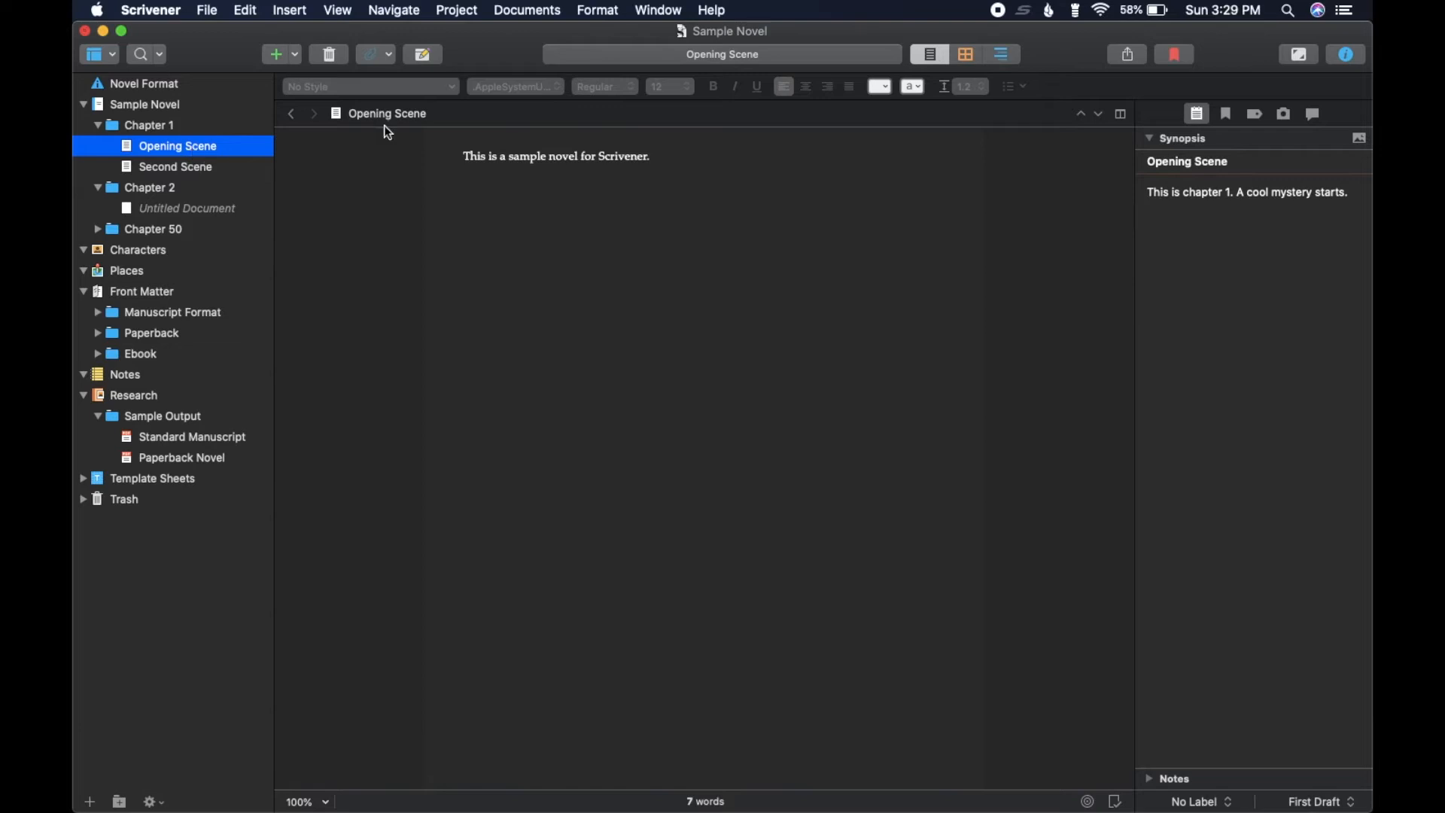
pyautogui.click(659, 155)
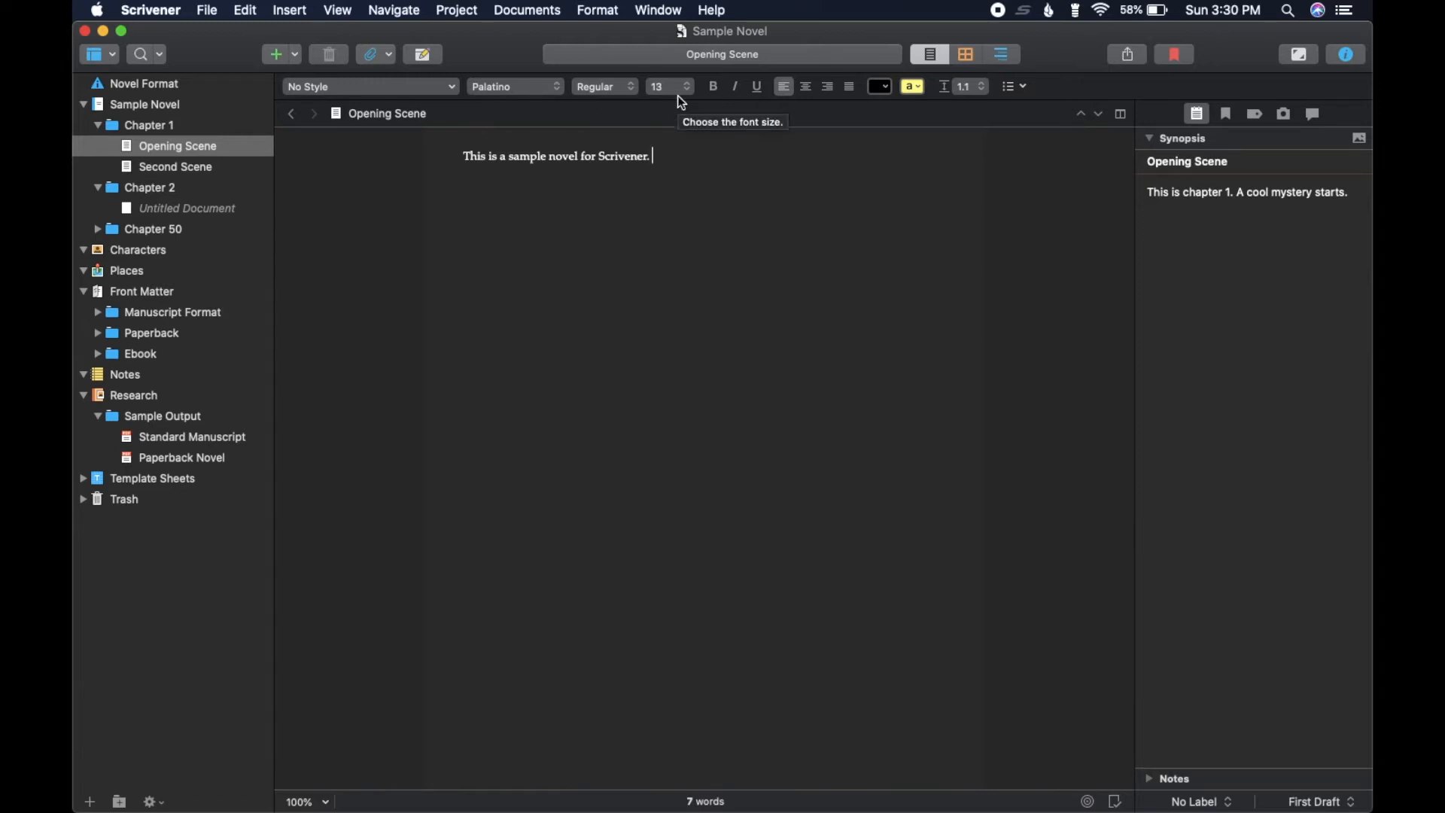
pyautogui.click(556, 89)
pyautogui.click(555, 89)
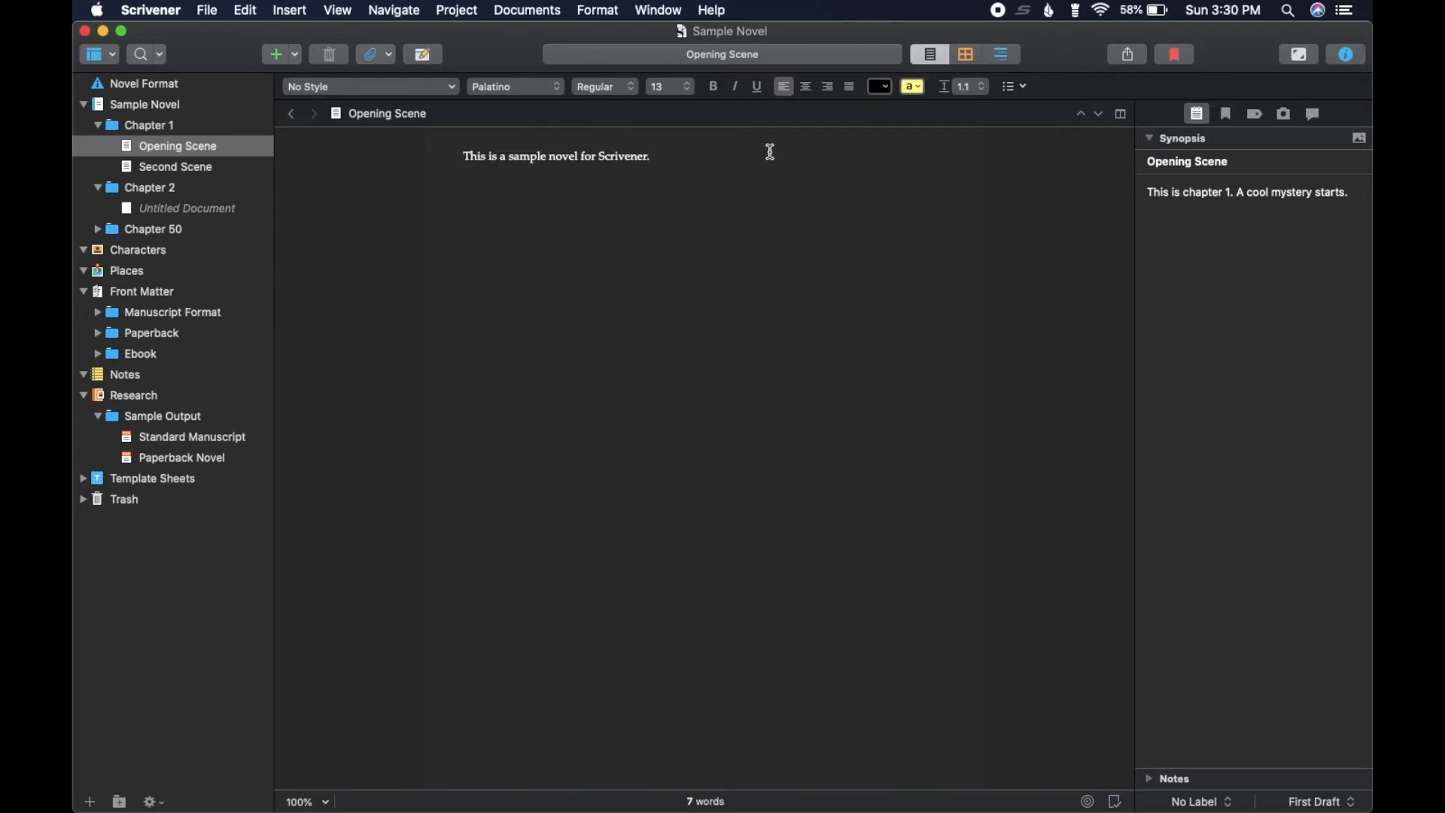
pyautogui.click(1300, 54)
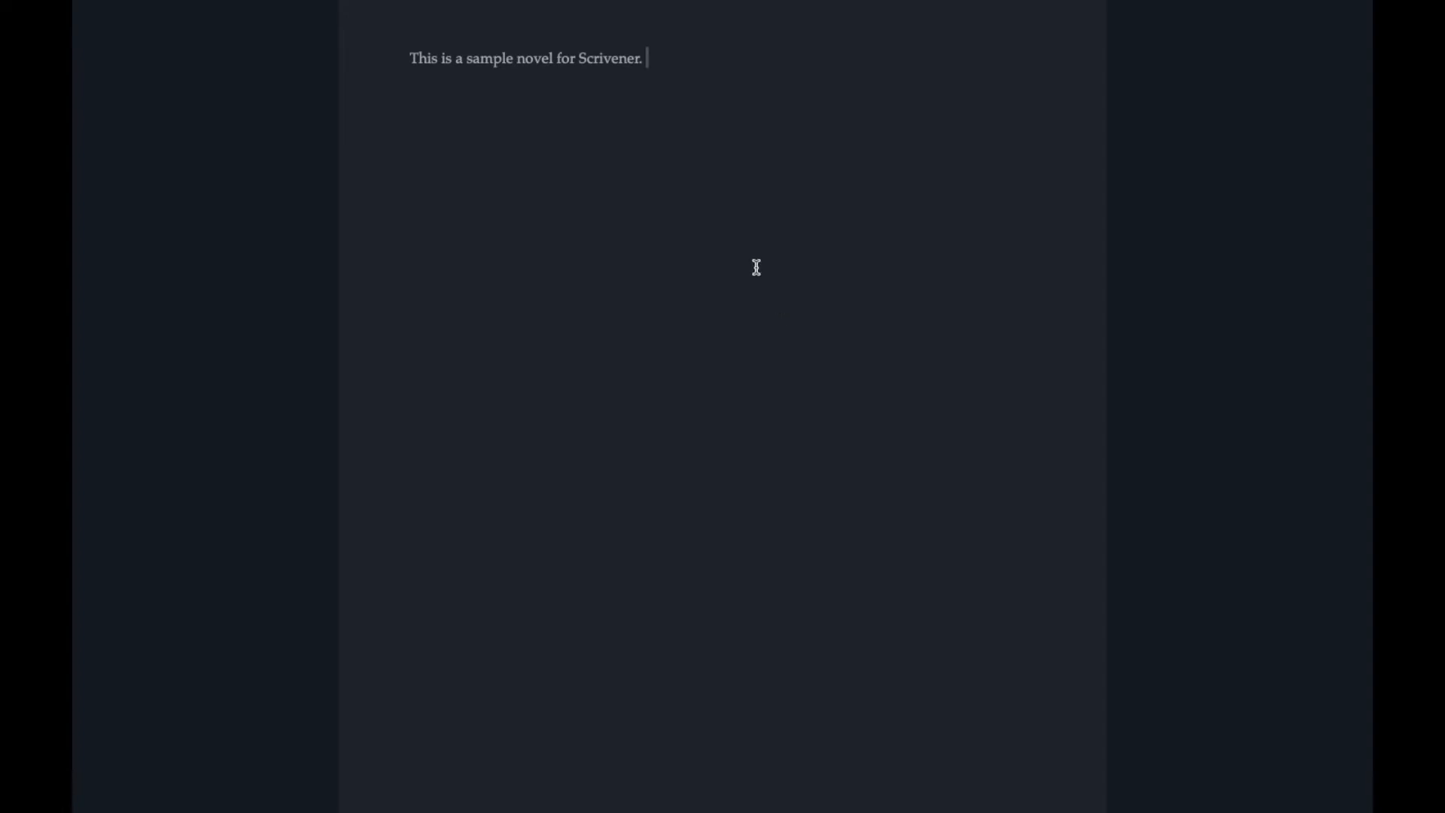
# - Make the paper slightly wider in composition mode, keeping it centred with the background fade at maximum
pyautogui.moveTo(753, 810)
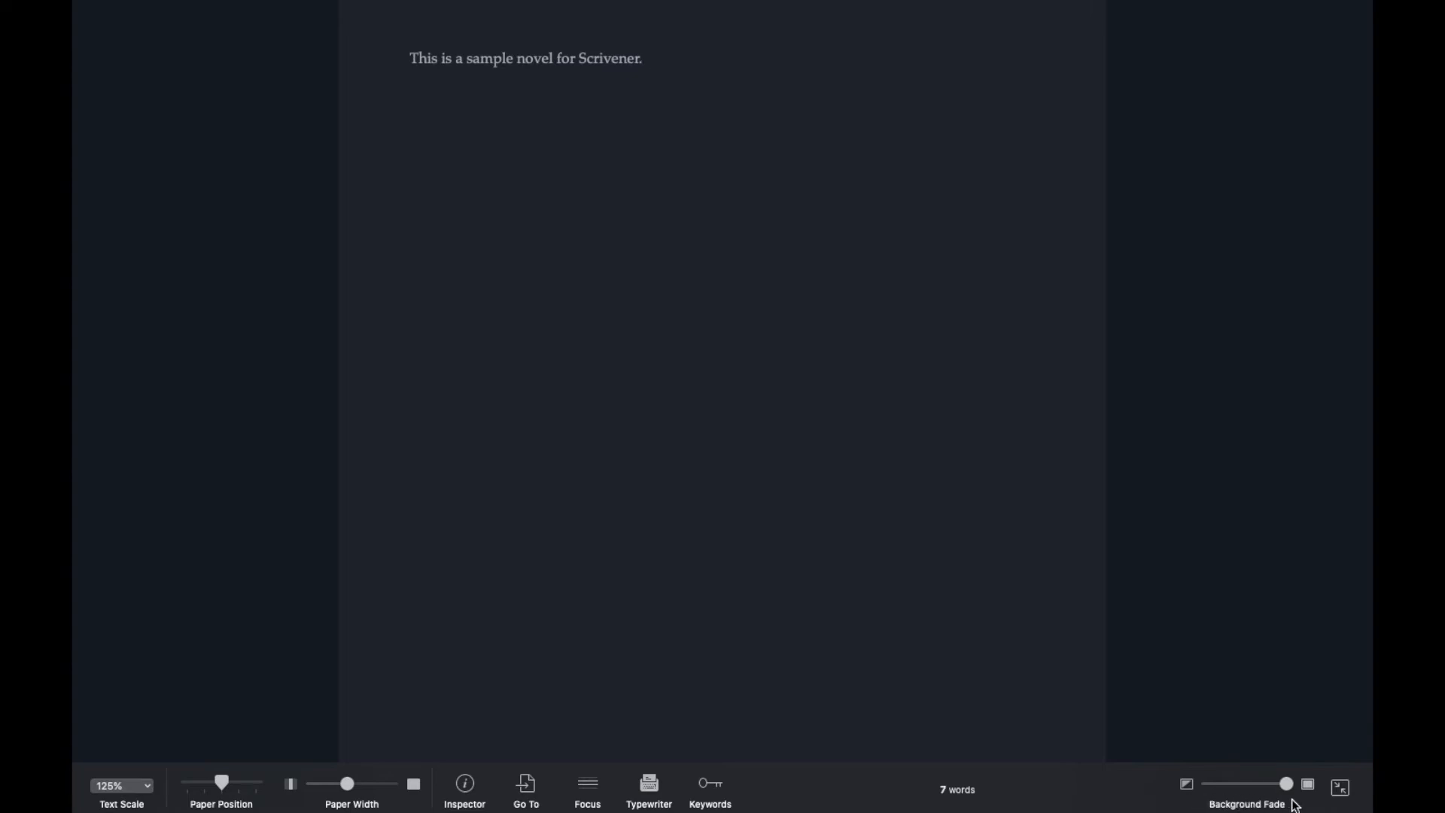
pyautogui.moveTo(1288, 788)
pyautogui.mouseDown()
pyautogui.moveTo(1207, 780)
pyautogui.moveTo(1292, 797)
pyautogui.mouseUp()
pyautogui.moveTo(347, 788)
pyautogui.mouseDown()
pyautogui.moveTo(381, 791)
pyautogui.moveTo(353, 796)
pyautogui.mouseUp()
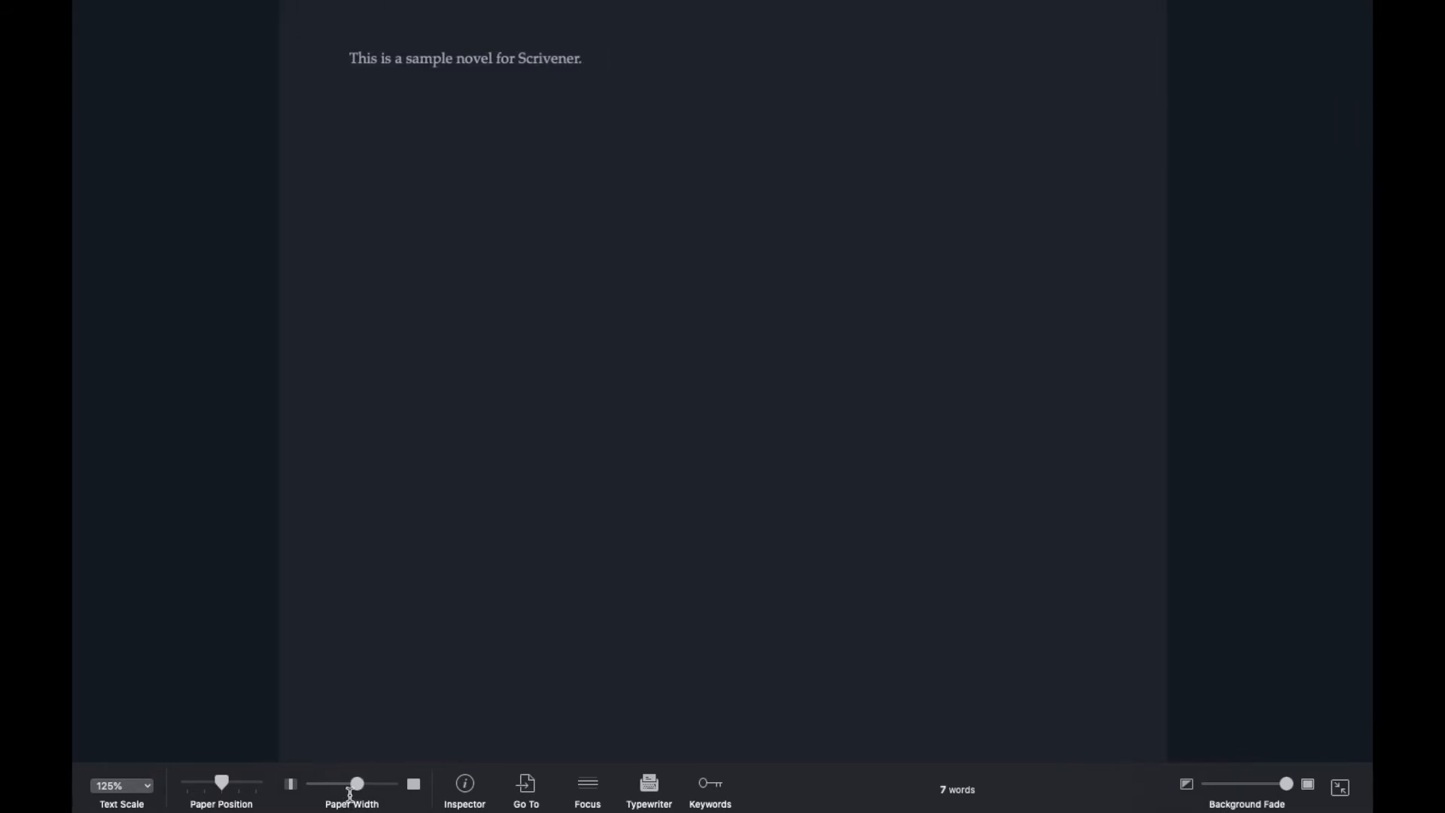
pyautogui.moveTo(224, 784)
pyautogui.mouseDown()
pyautogui.moveTo(236, 791)
pyautogui.moveTo(203, 787)
pyautogui.moveTo(218, 789)
pyautogui.mouseUp()
# - Enlarge the composition mode text scale to 175% and finally to 200%
pyautogui.click(146, 786)
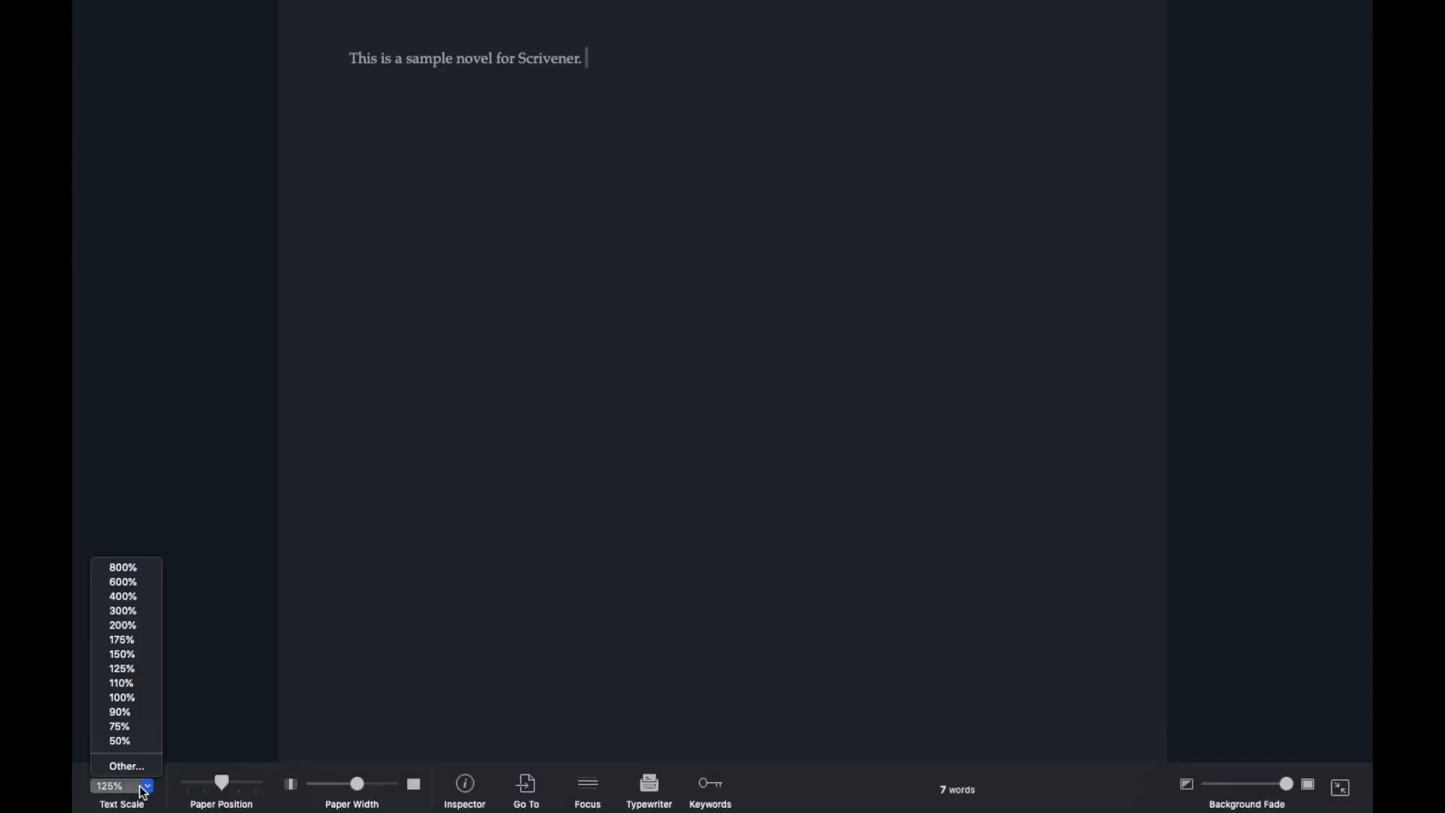
pyautogui.click(125, 639)
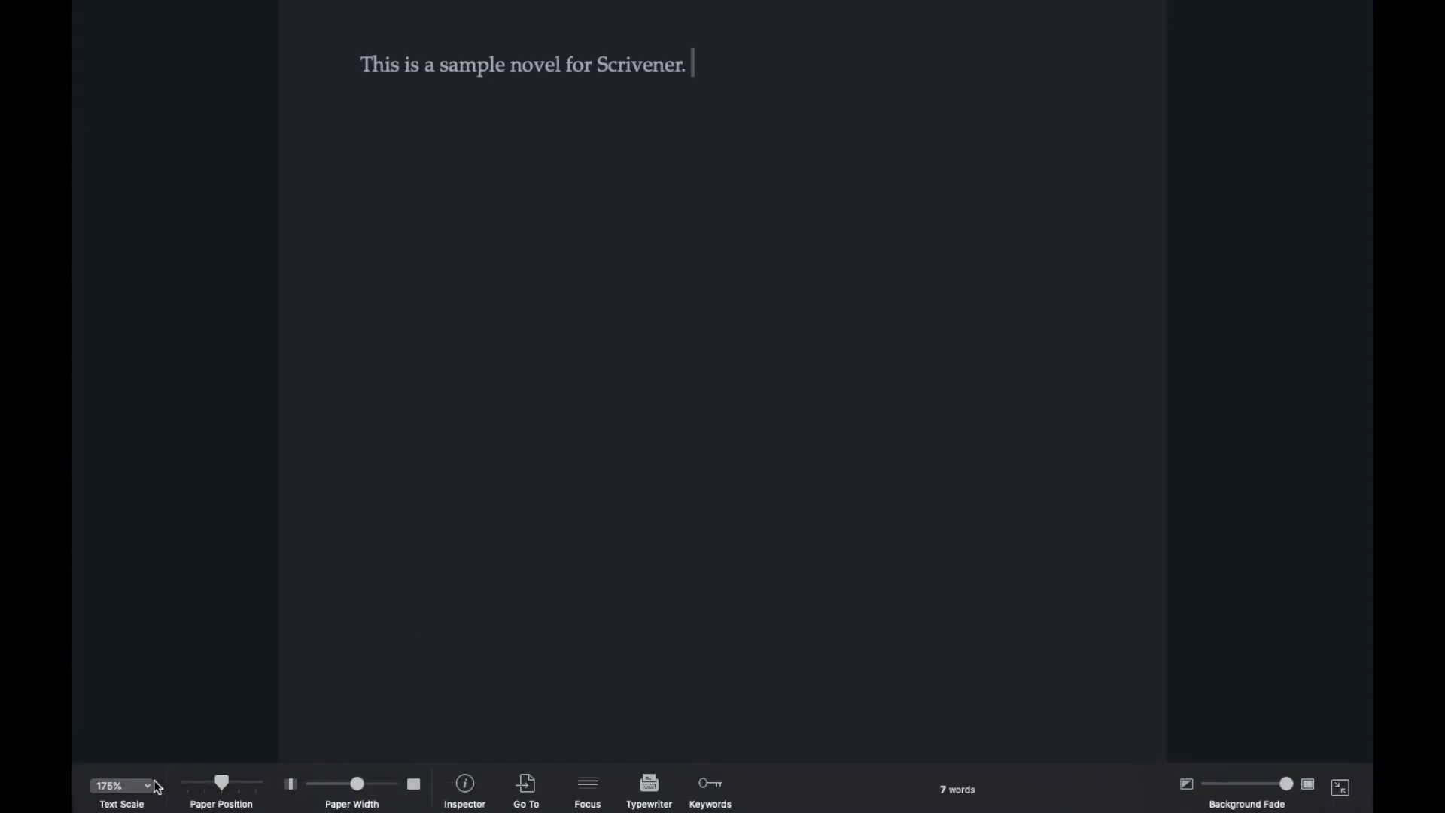
pyautogui.click(149, 785)
pyautogui.click(126, 626)
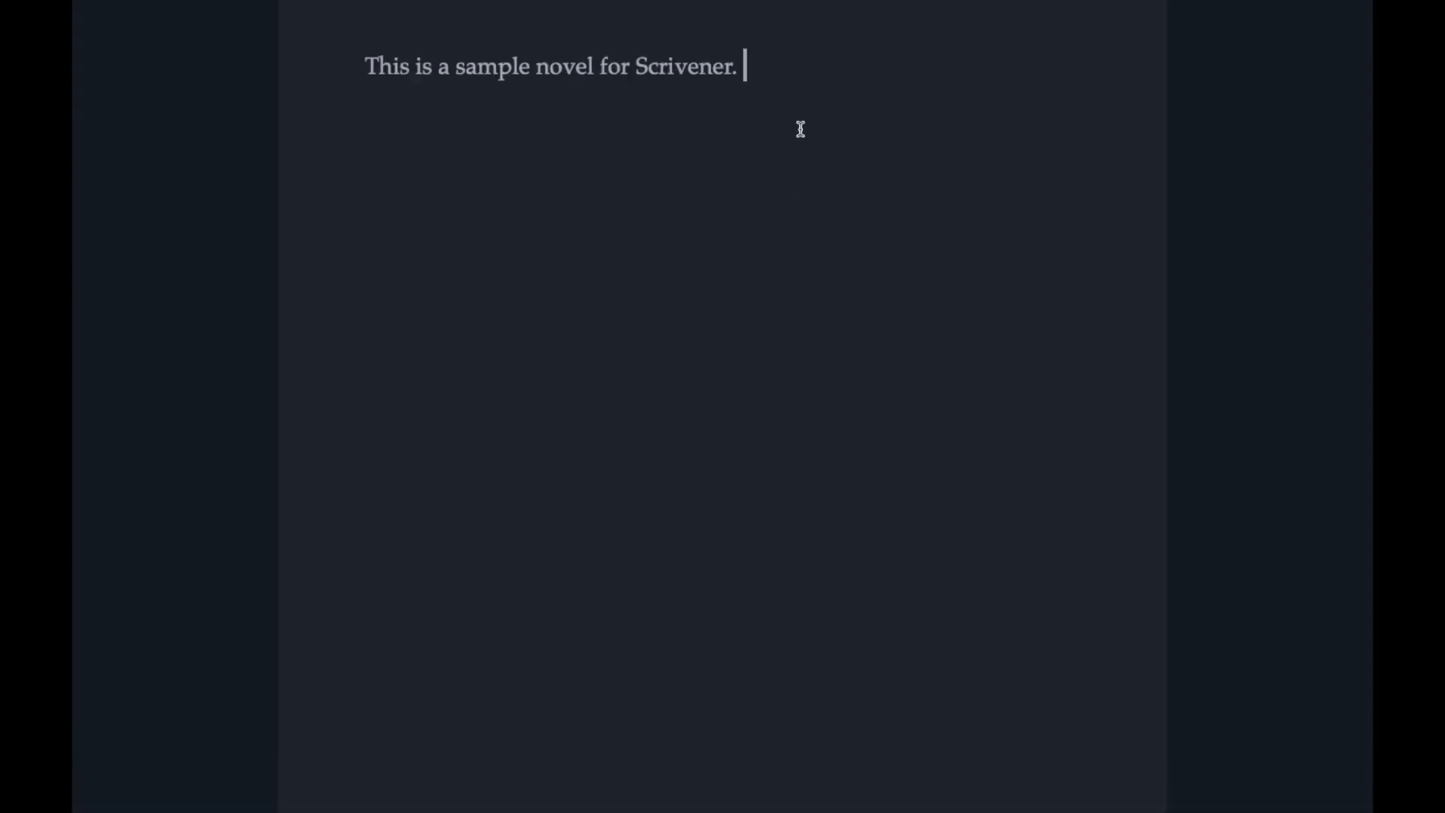
# - Add "This is a sample novel for Scrivener....." to the Opening Scene text and leave composition mode
pyautogui.write('This is a sample novel for Scrivener.....f')
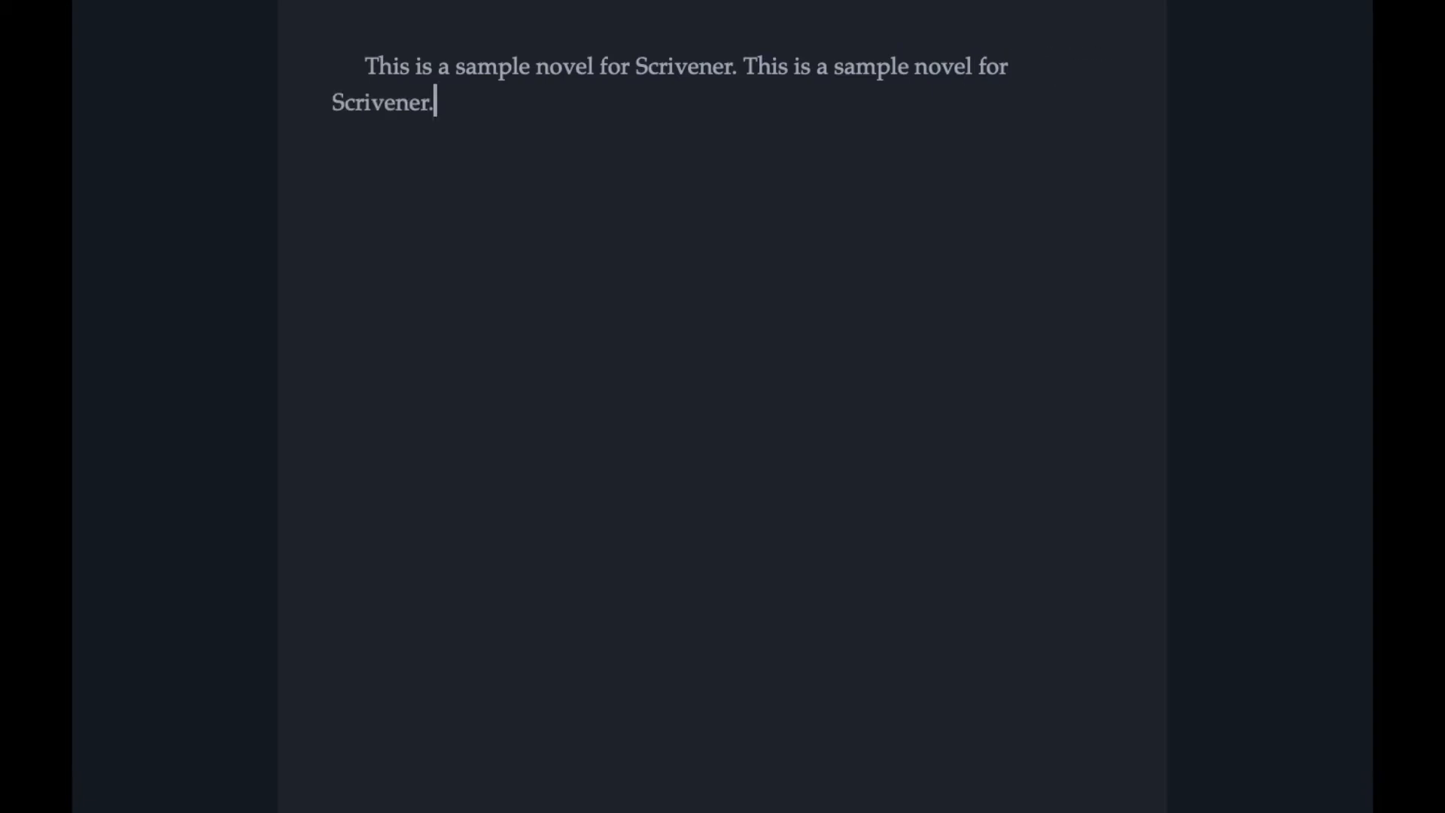
pyautogui.press('BackSpace')
pyautogui.moveTo(1015, 782)
pyautogui.press('Escape')
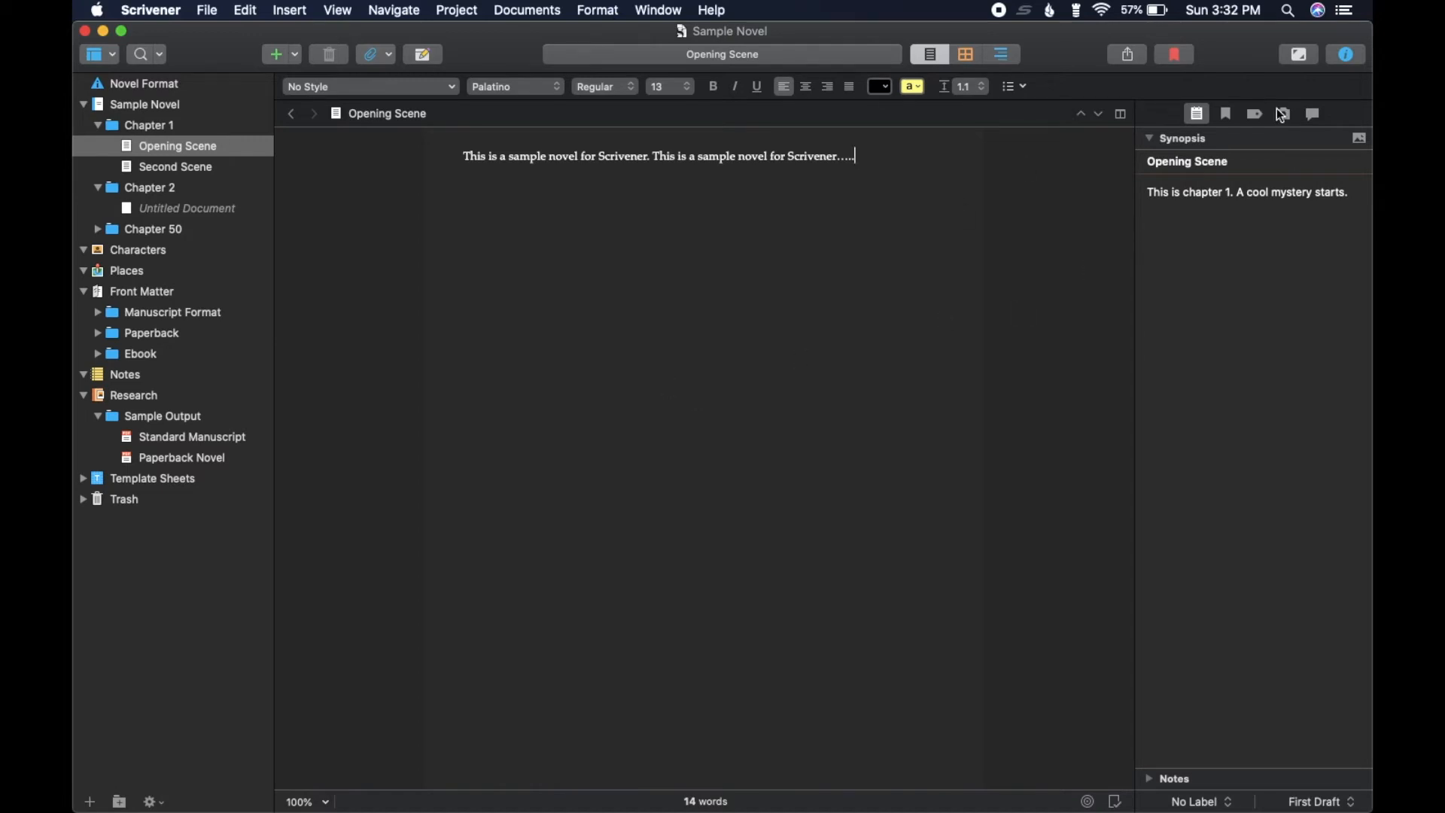
# - Show Chapter 1 in the outline view and select its Opening Scene row
pyautogui.click(1005, 58)
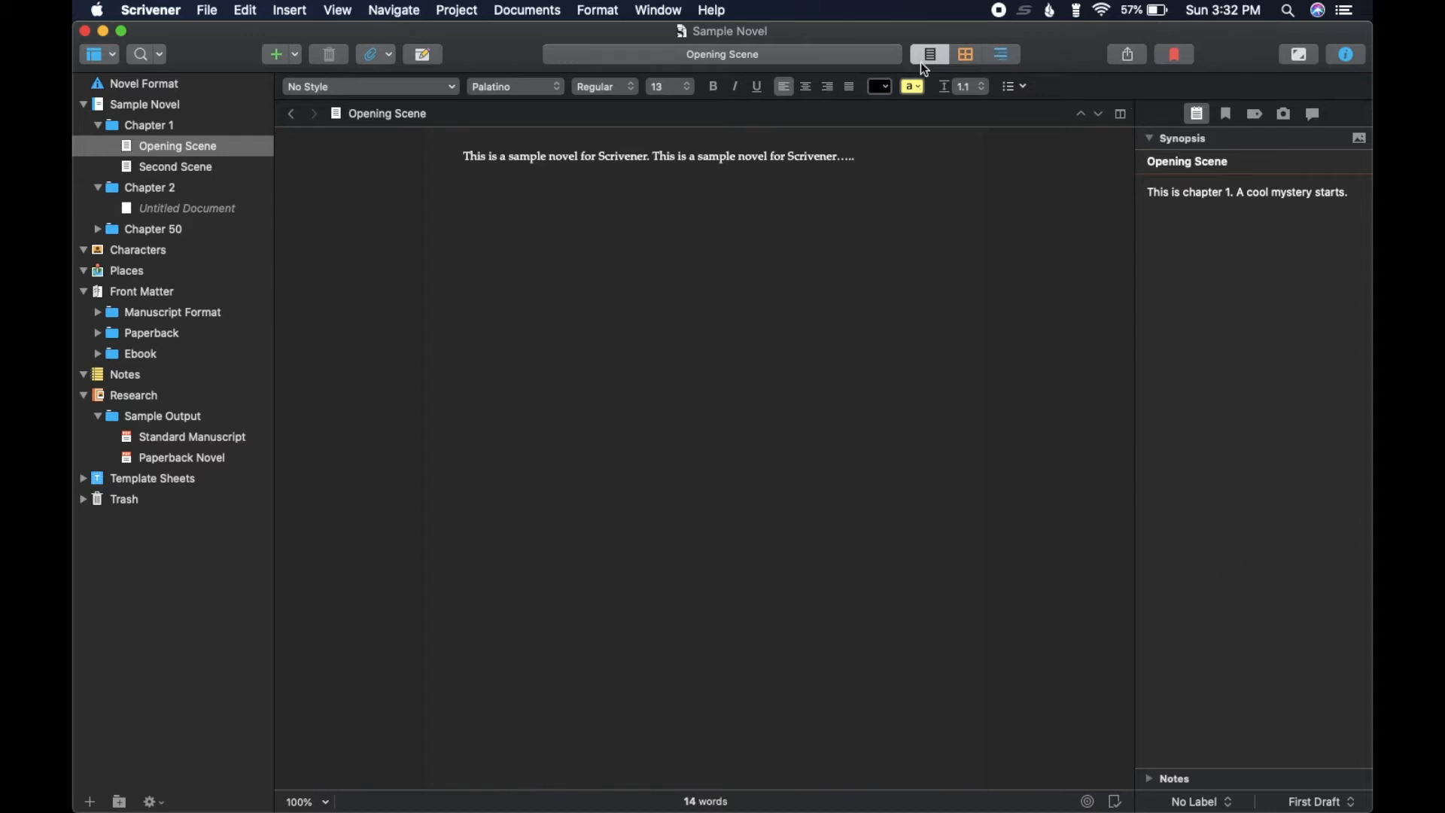
pyautogui.click(1003, 56)
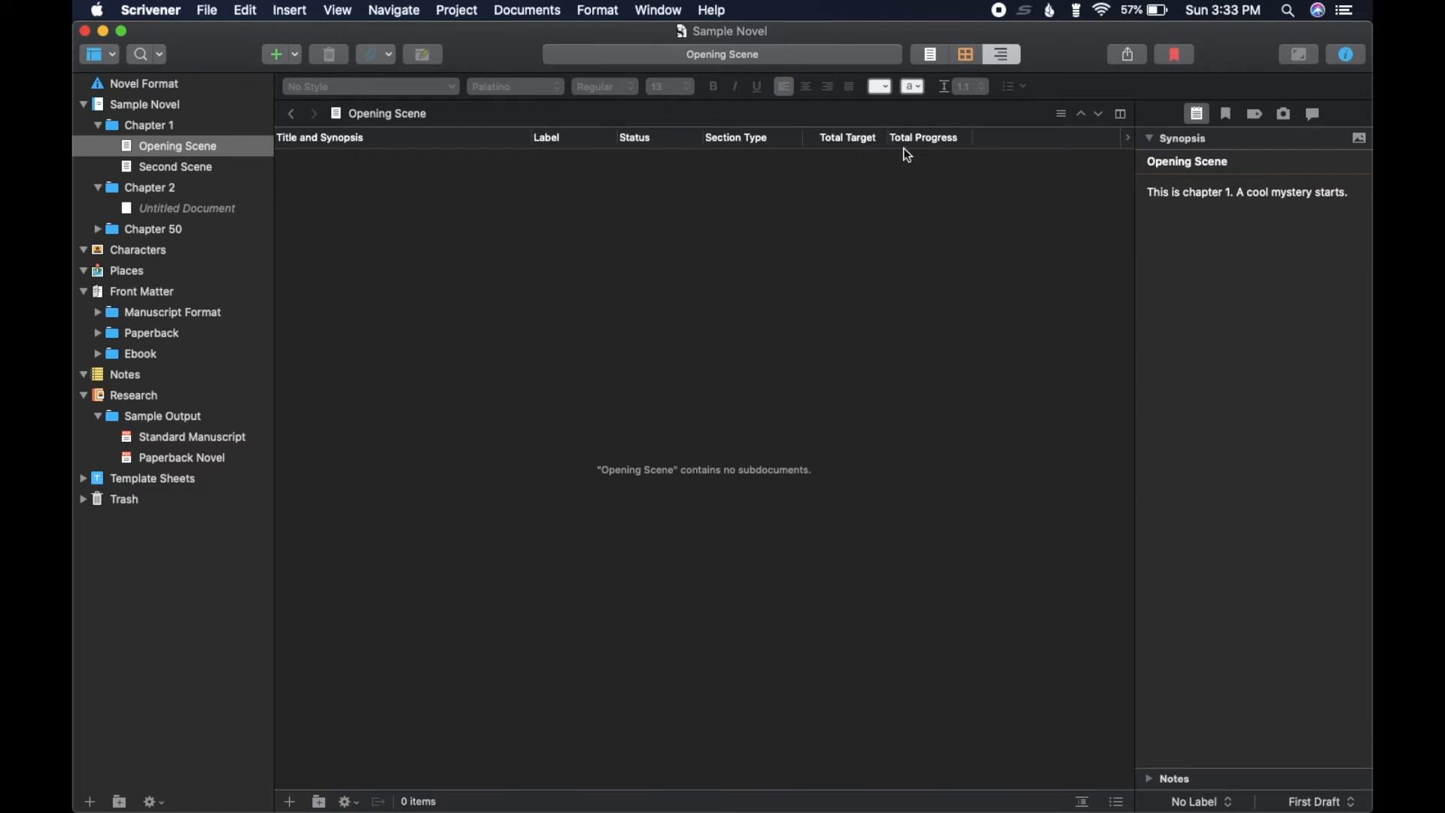
pyautogui.click(183, 129)
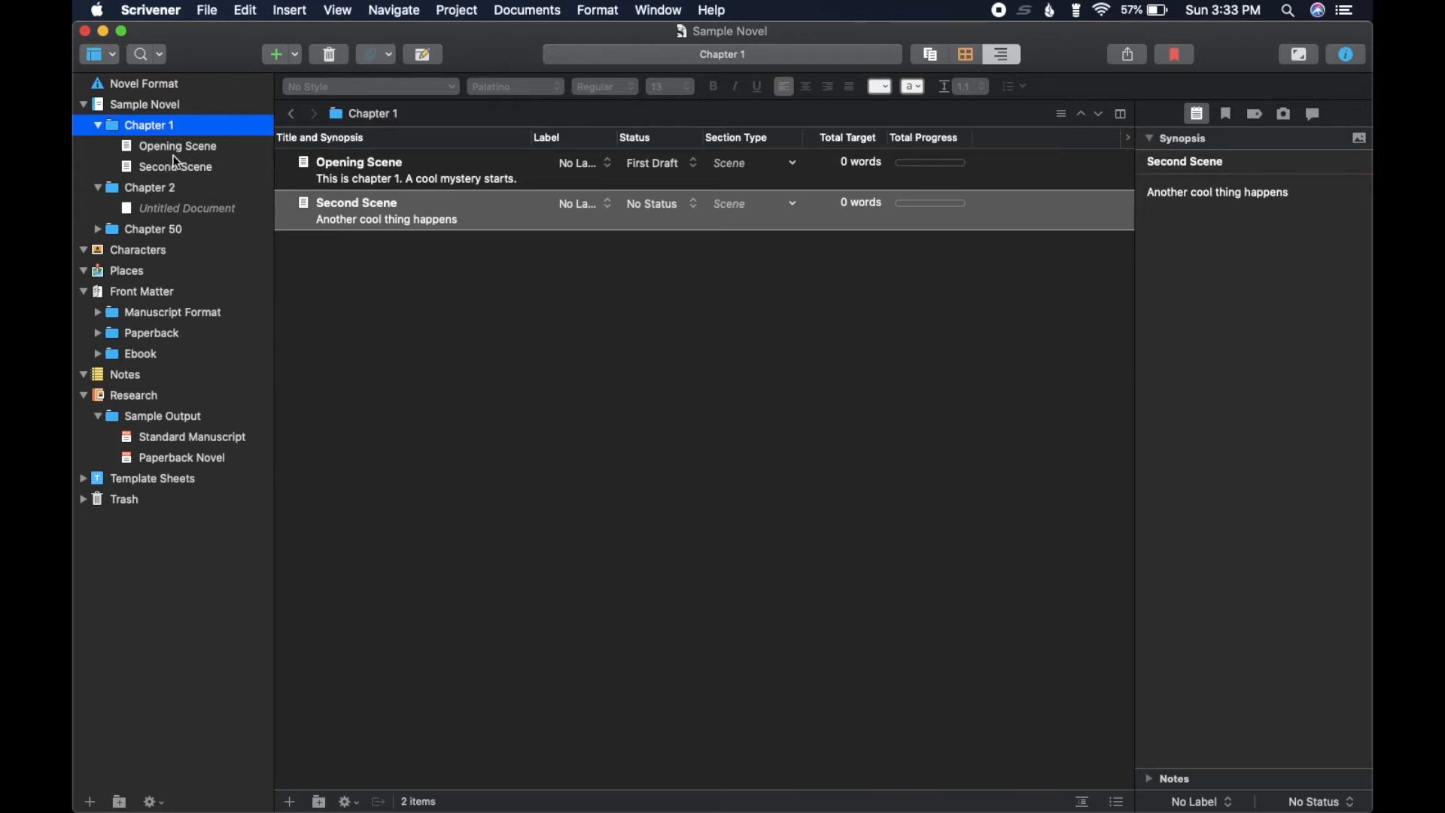
pyautogui.click(412, 167)
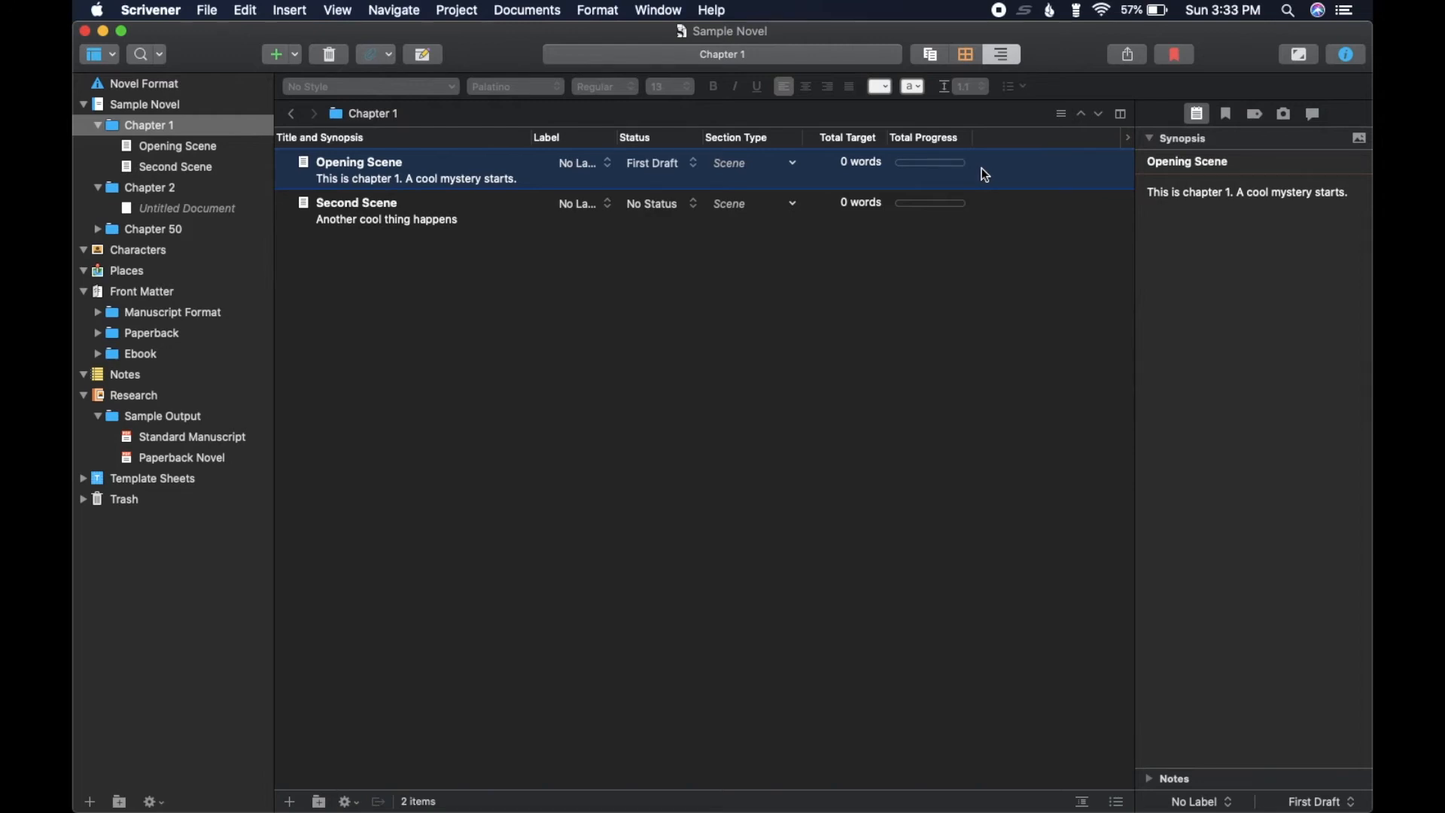
pyautogui.click(613, 166)
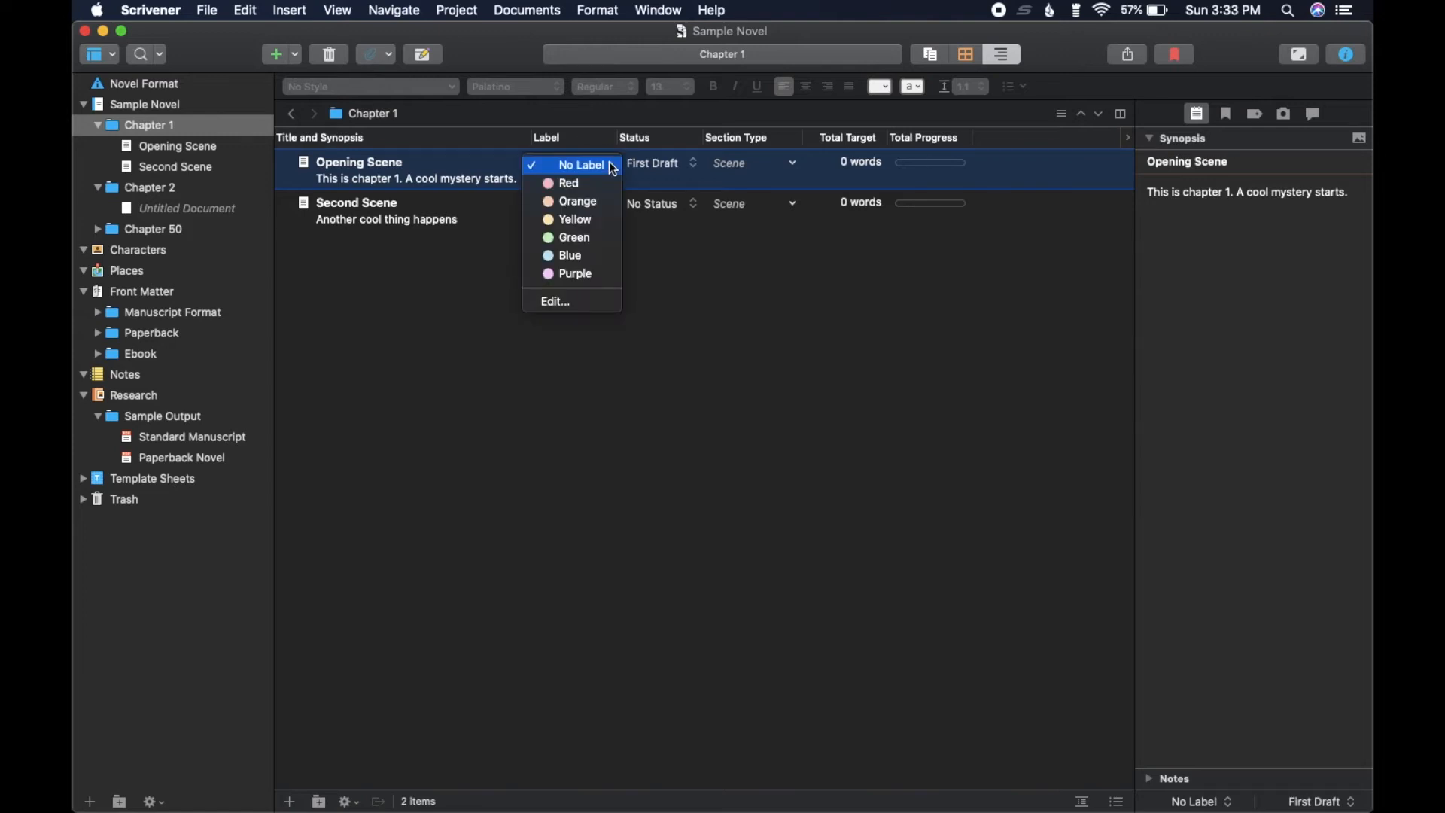
pyautogui.click(592, 121)
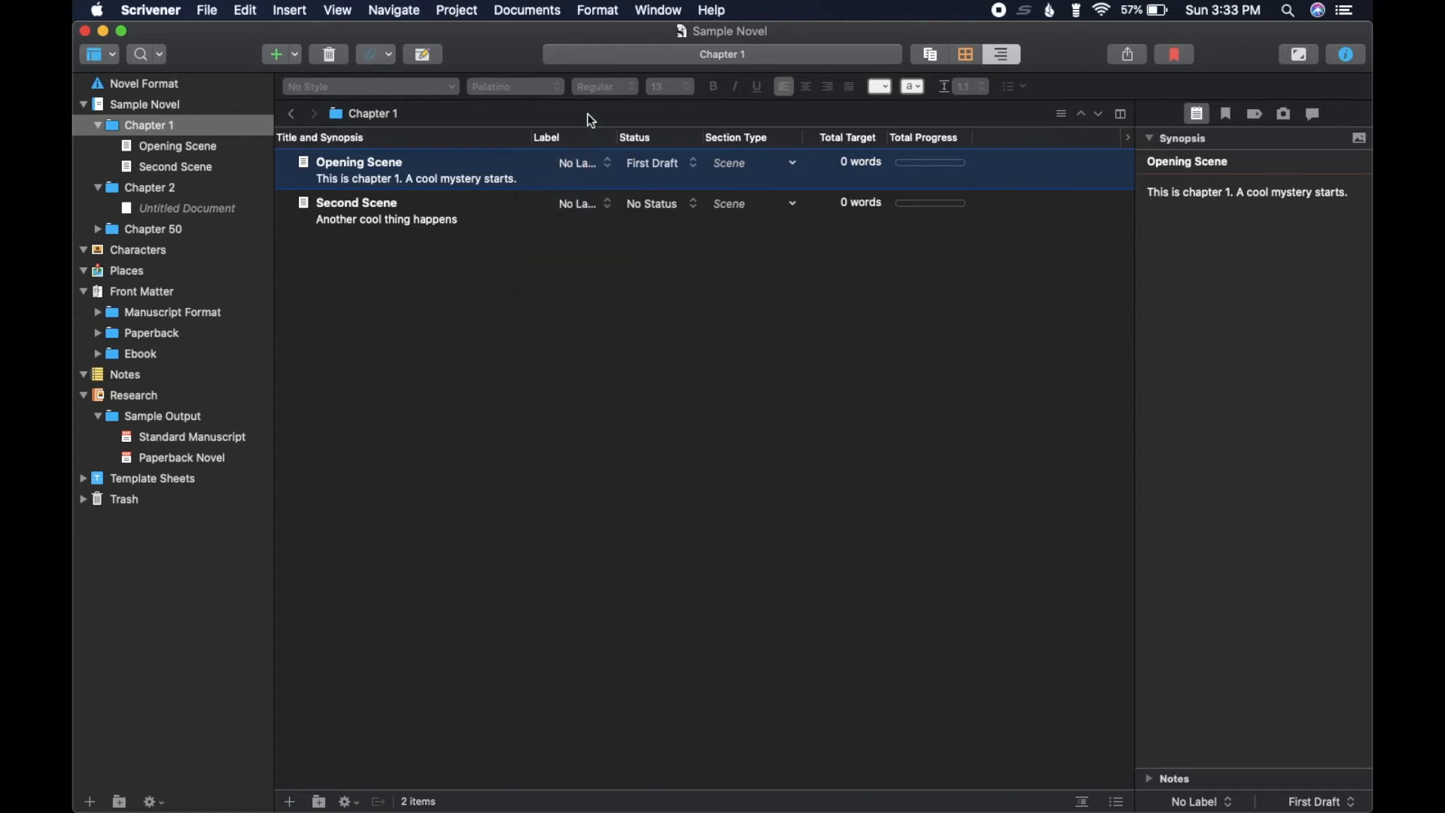
pyautogui.click(613, 166)
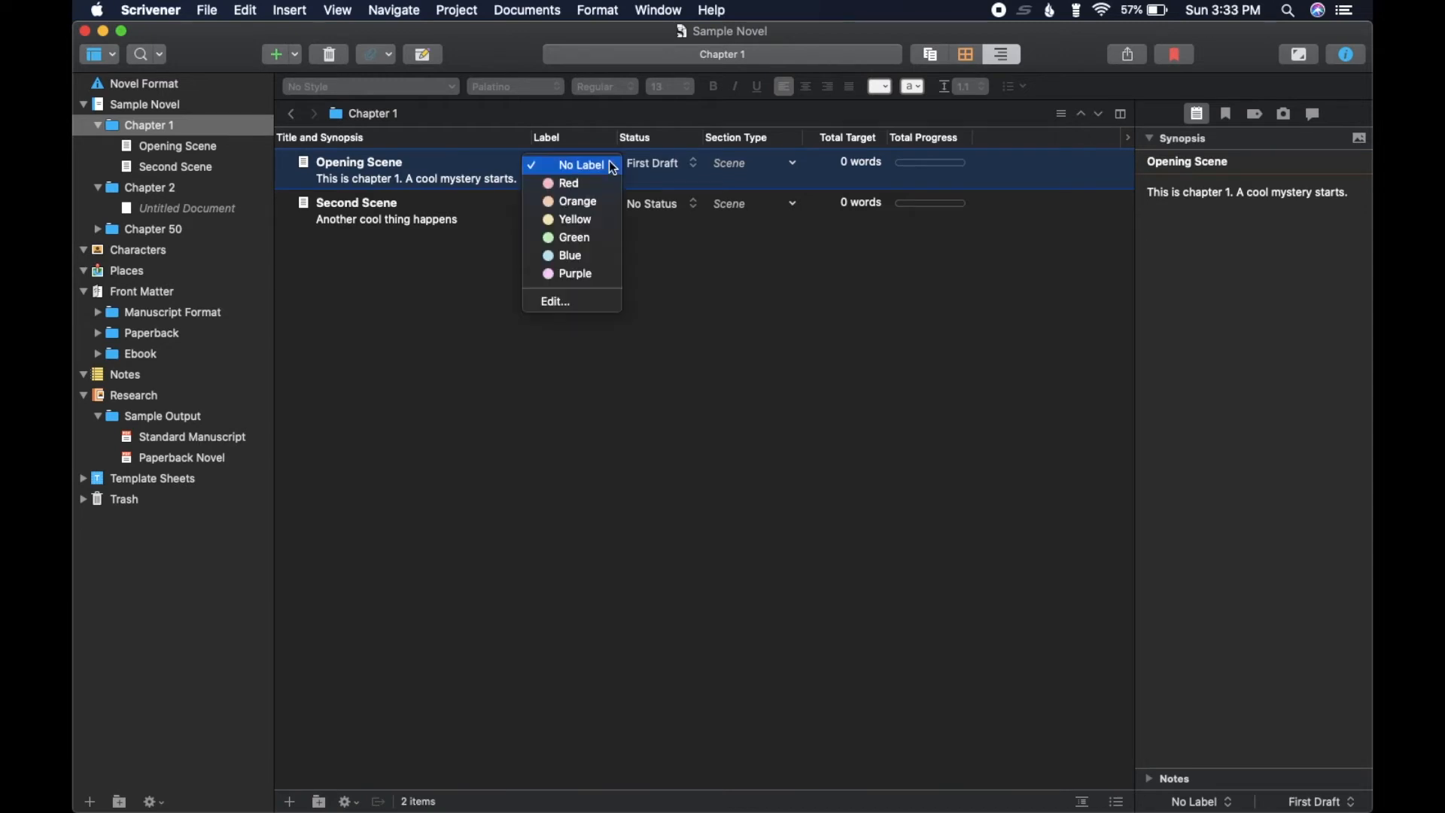
pyautogui.click(595, 110)
# - Edit the project's label list and set its custom title to "Character Name"
pyautogui.click(608, 166)
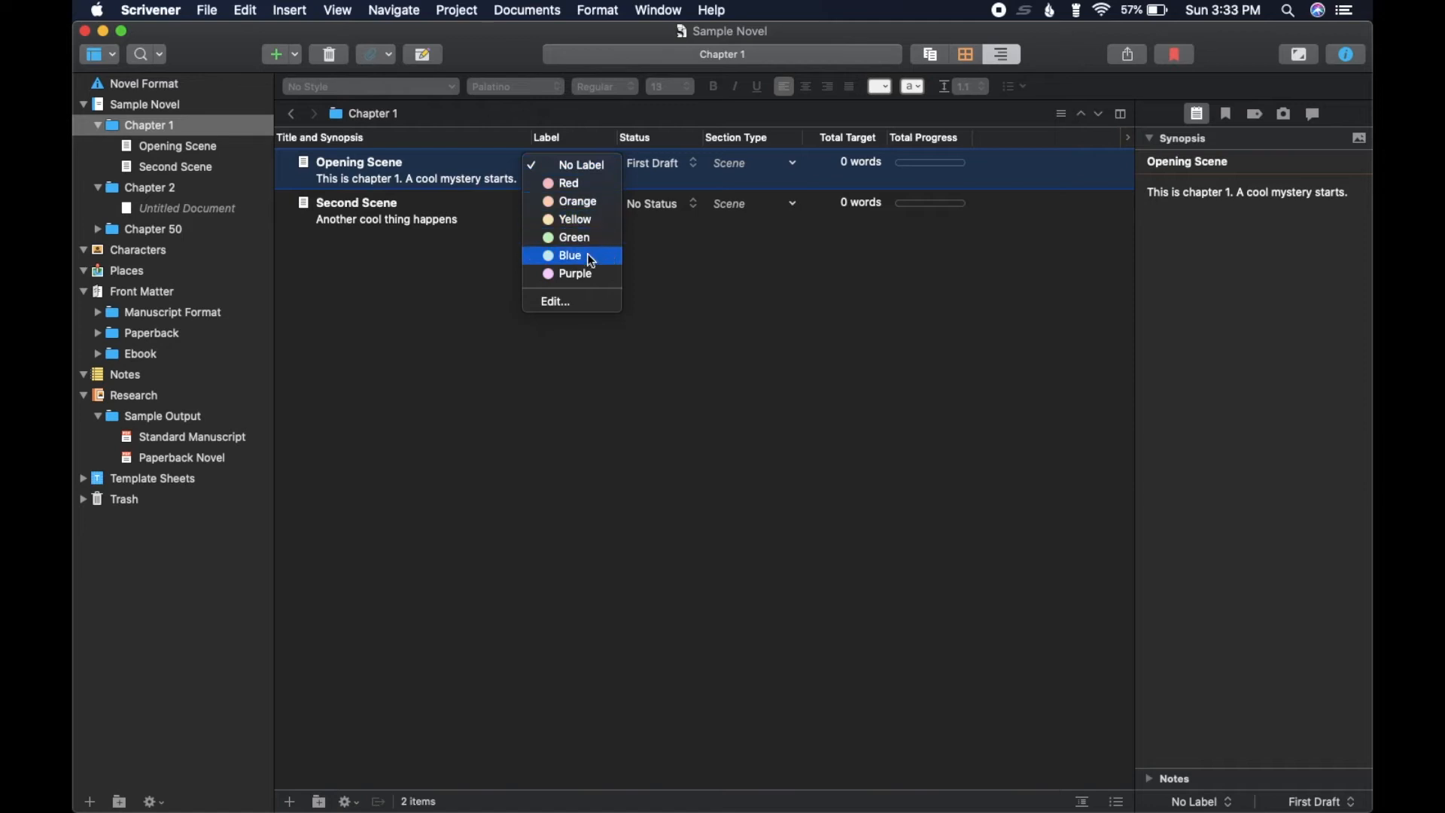
pyautogui.click(581, 300)
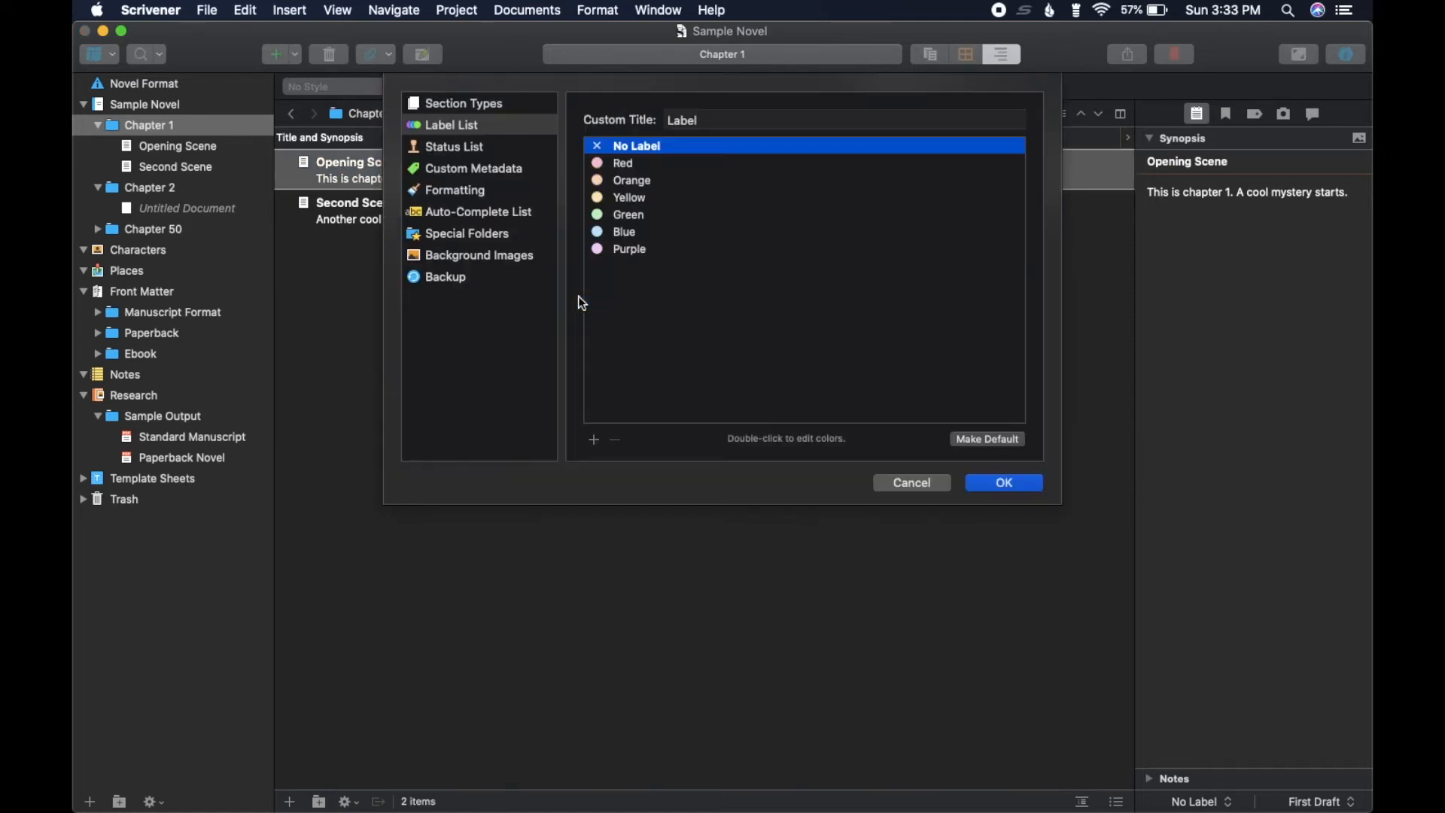
pyautogui.click(751, 117)
pyautogui.press('BackSpace')
pyautogui.press('BackSpace')
pyautogui.press('BackSpace')
pyautogui.press('BackSpace')
pyautogui.press('BackSpace')
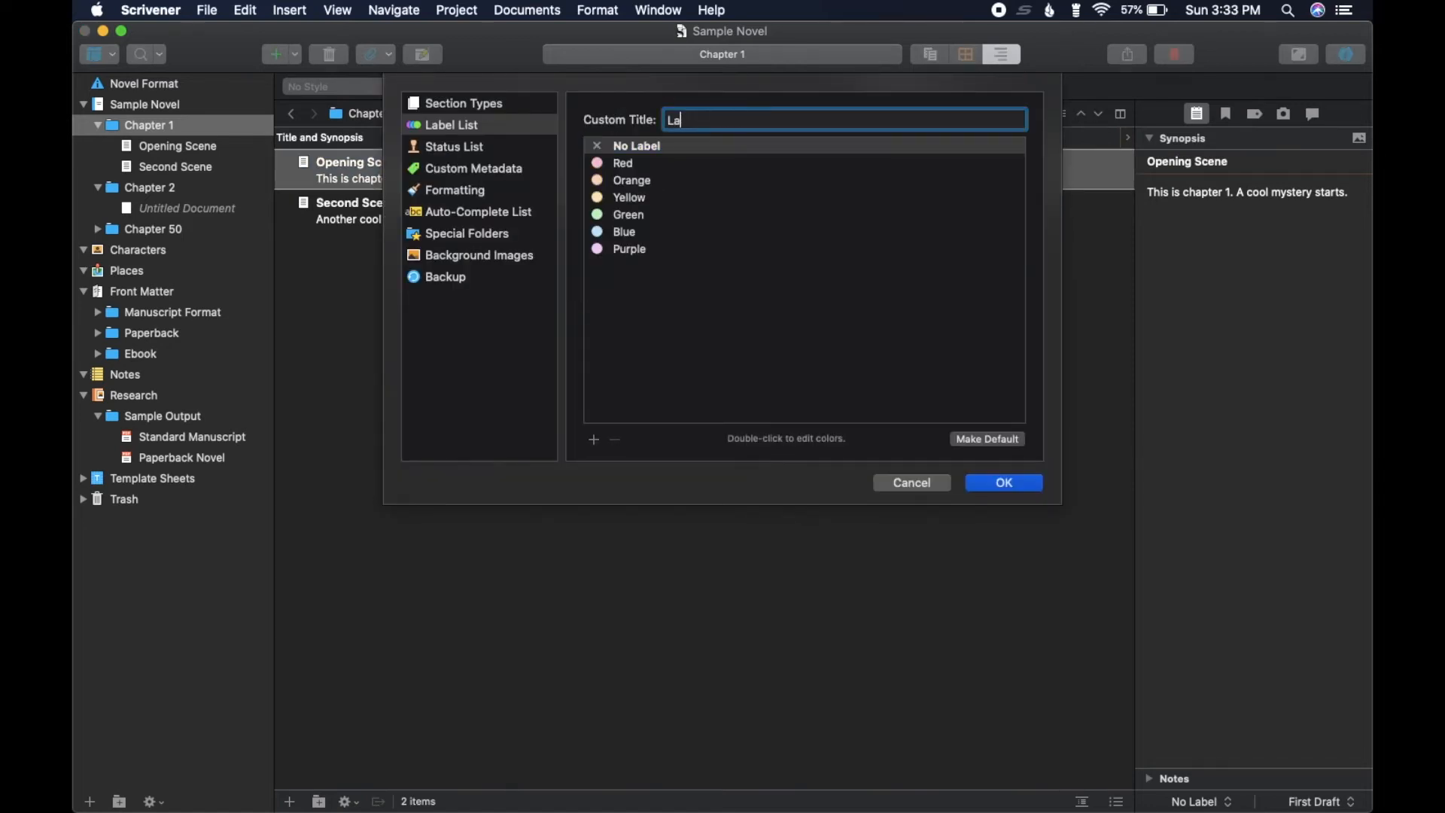
pyautogui.write('Character N')
pyautogui.press('BackSpace')
pyautogui.press('BackSpace')
pyautogui.write('Name')
# - Rename the Red and Orange labels with the first names of two characters and save the label list
pyautogui.doubleClick(629, 162)
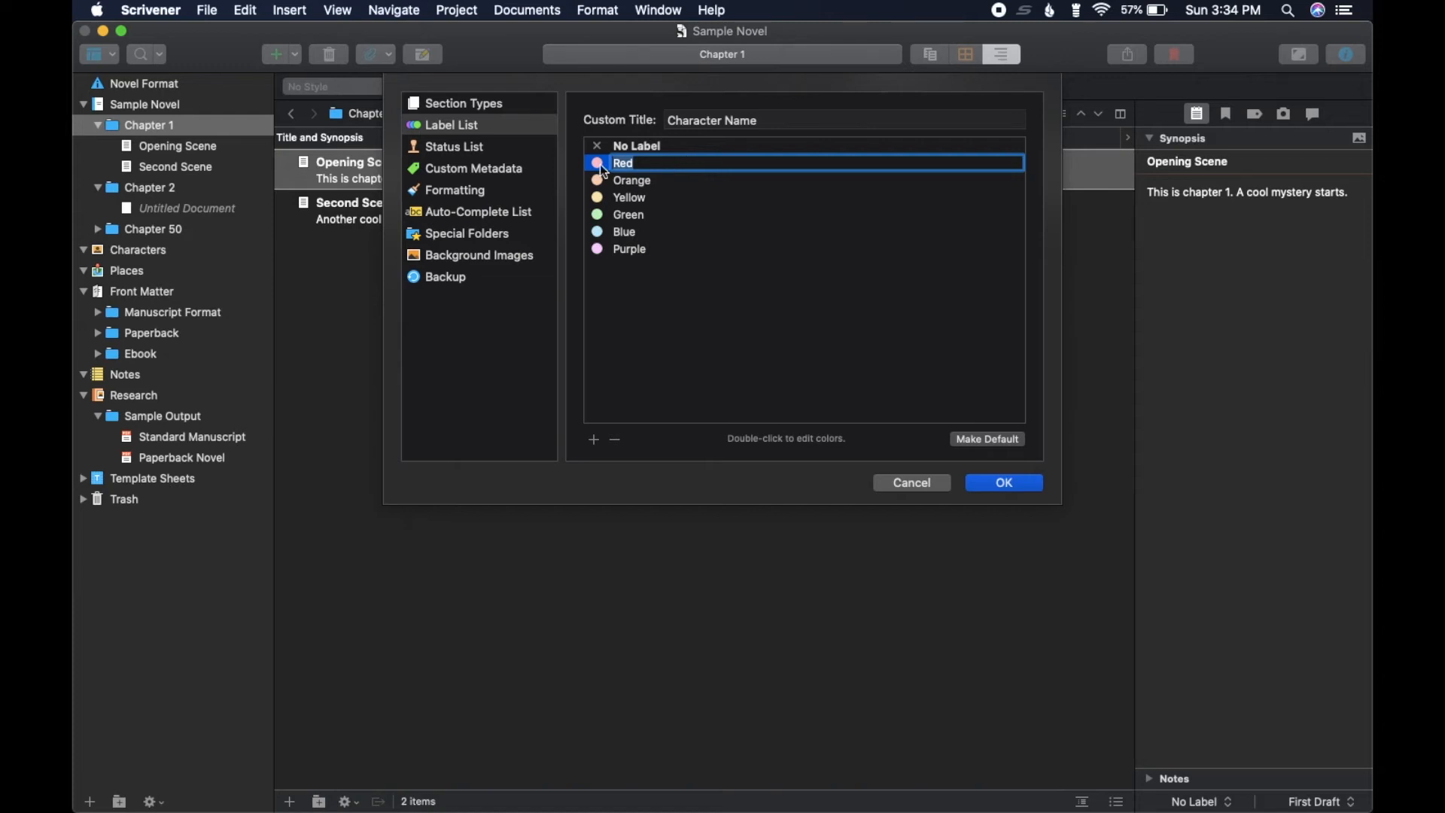
pyautogui.write('Mark')
pyautogui.press('Return')
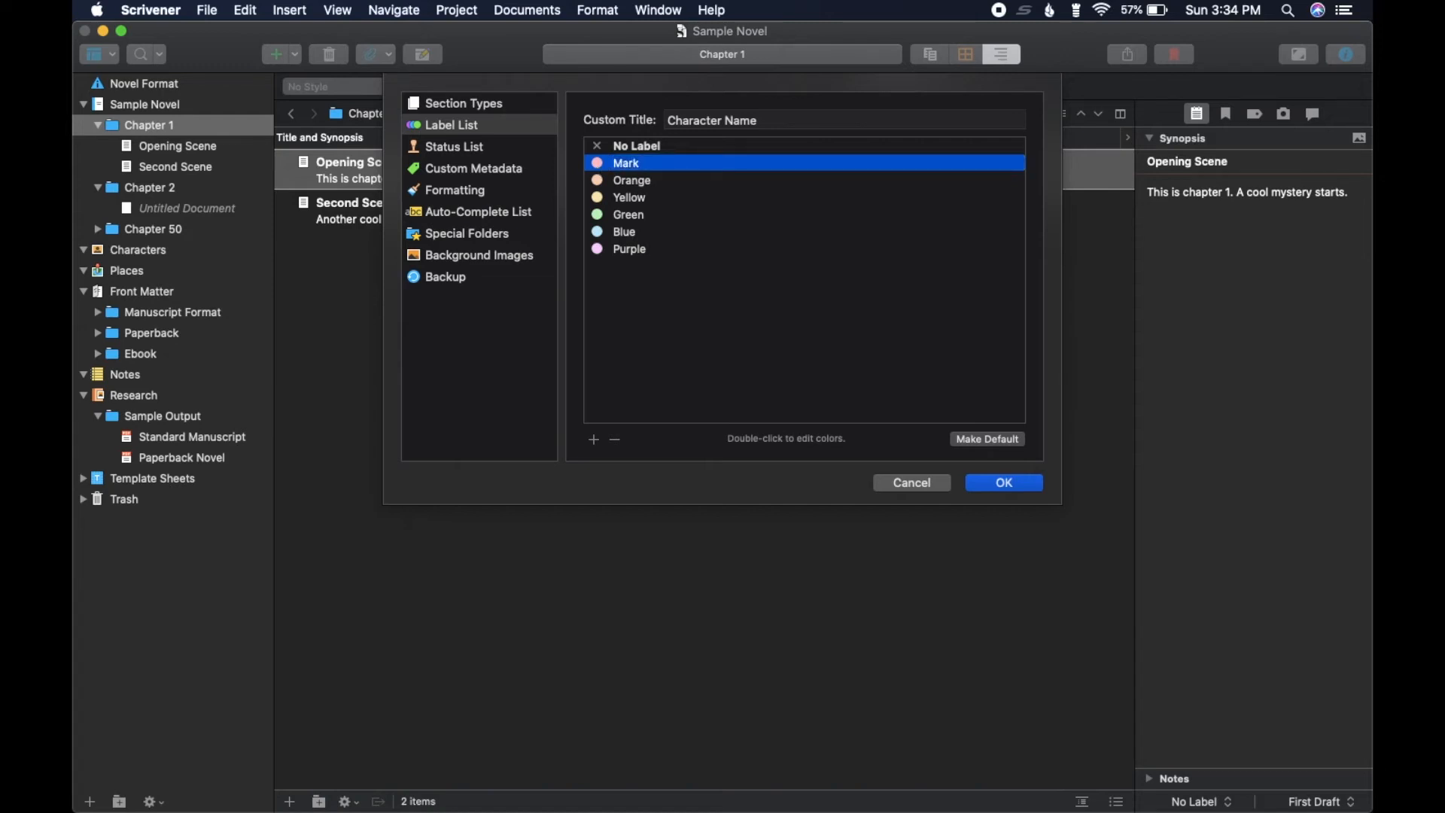
pyautogui.doubleClick(644, 183)
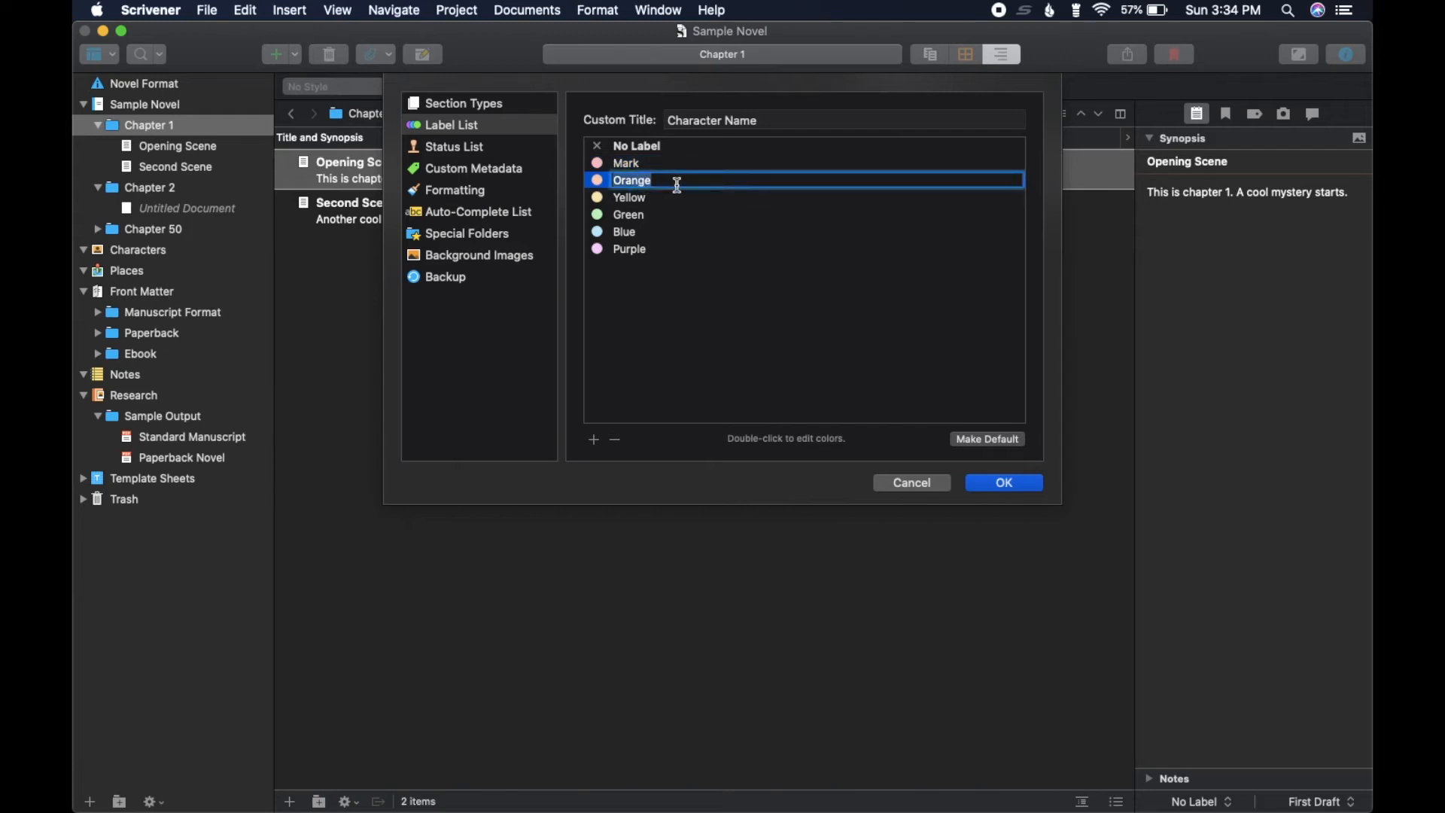
pyautogui.write('Lucy')
pyautogui.click(1014, 491)
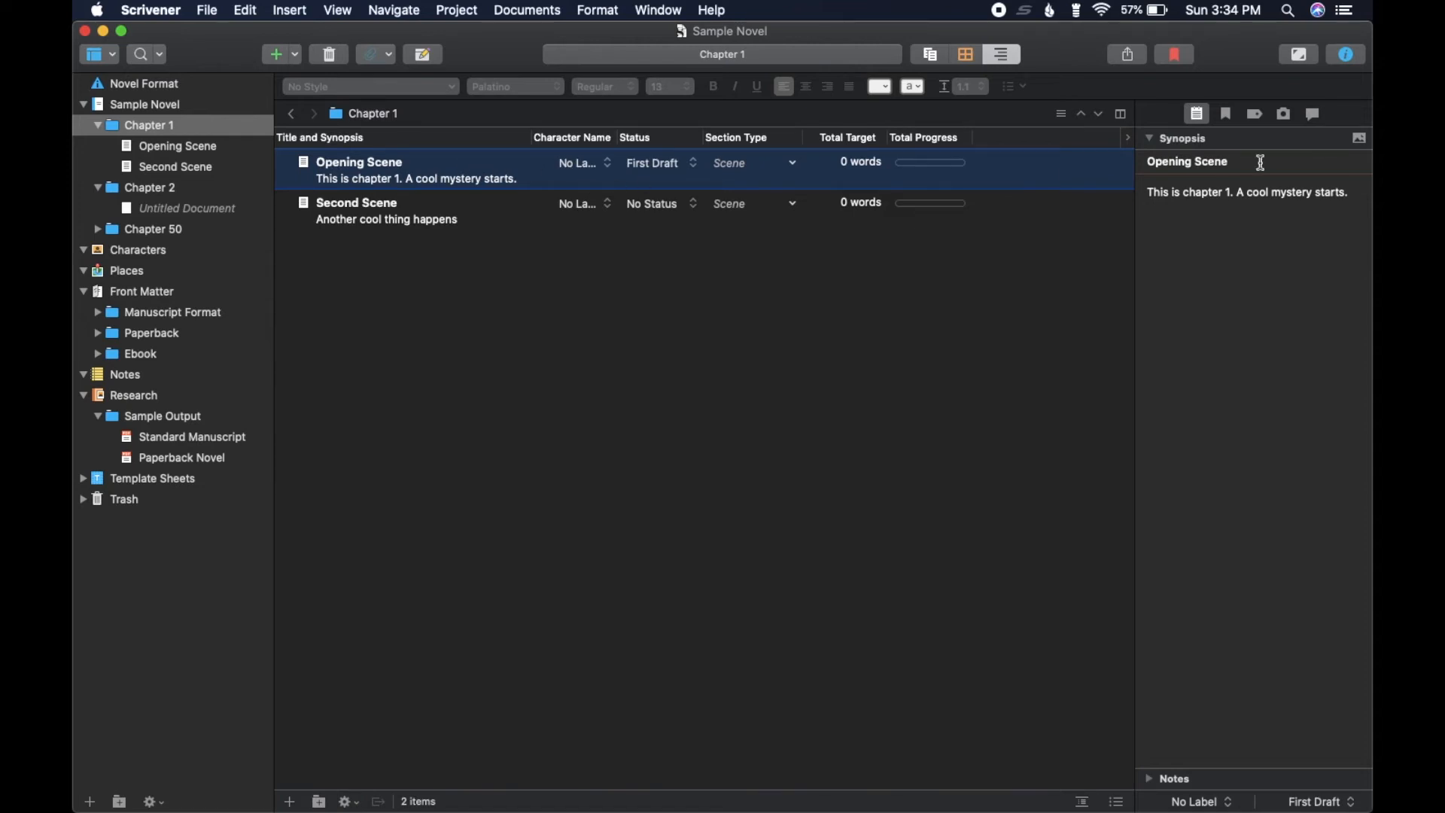
# - Assign the first character's label to Opening Scene and the second character's label to Second Scene in the outline
pyautogui.click(608, 167)
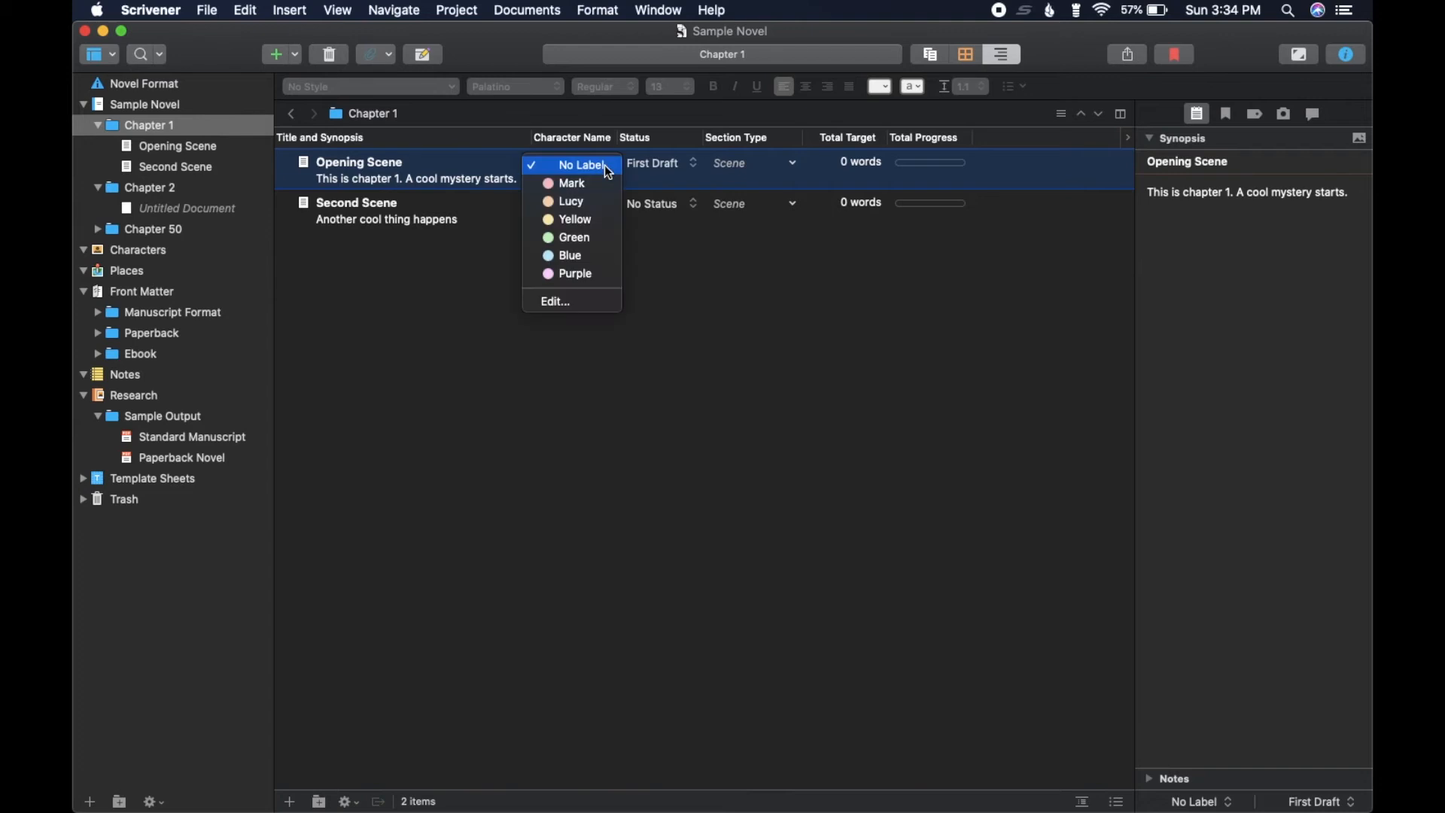
pyautogui.click(601, 183)
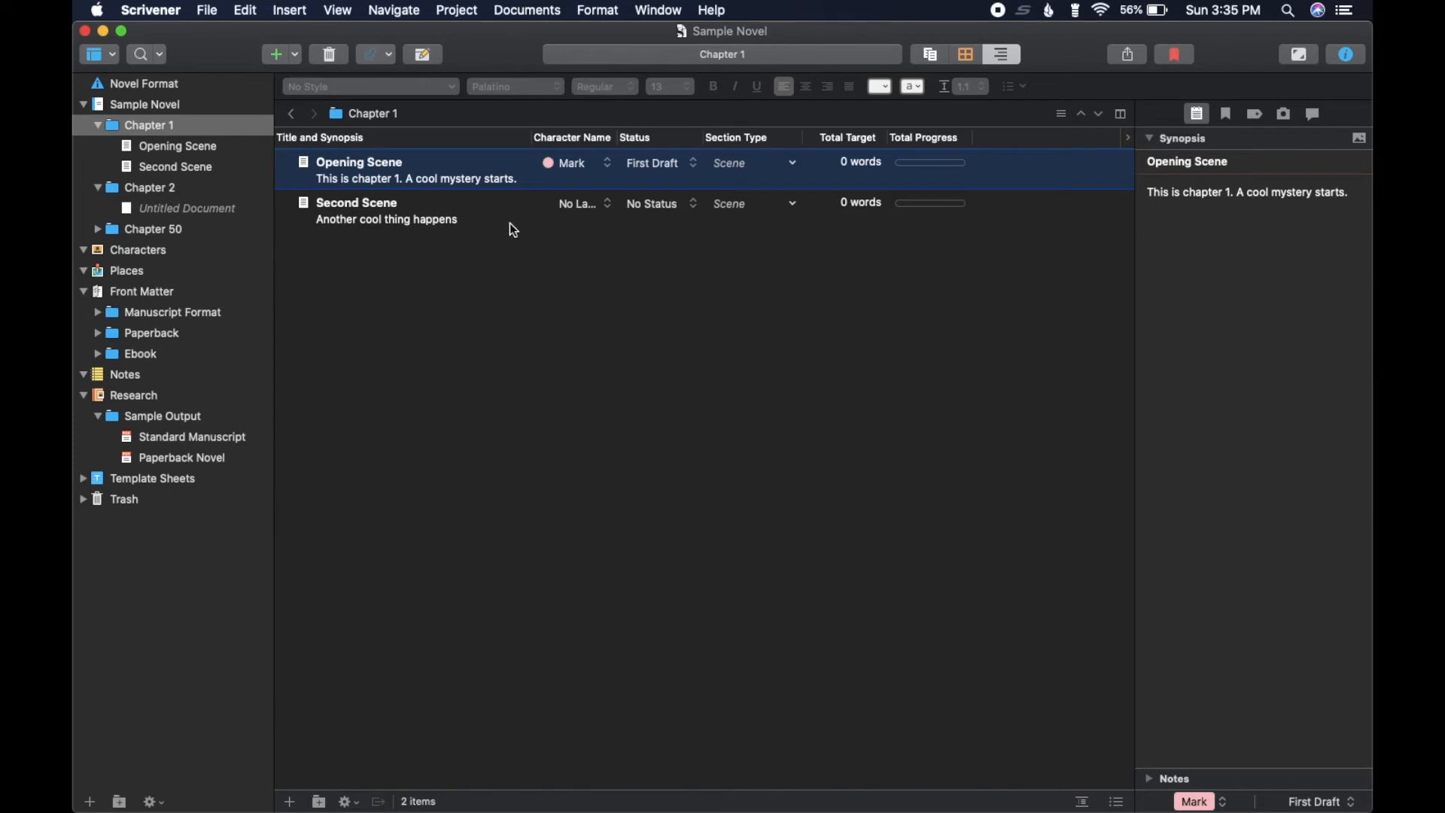
pyautogui.click(608, 207)
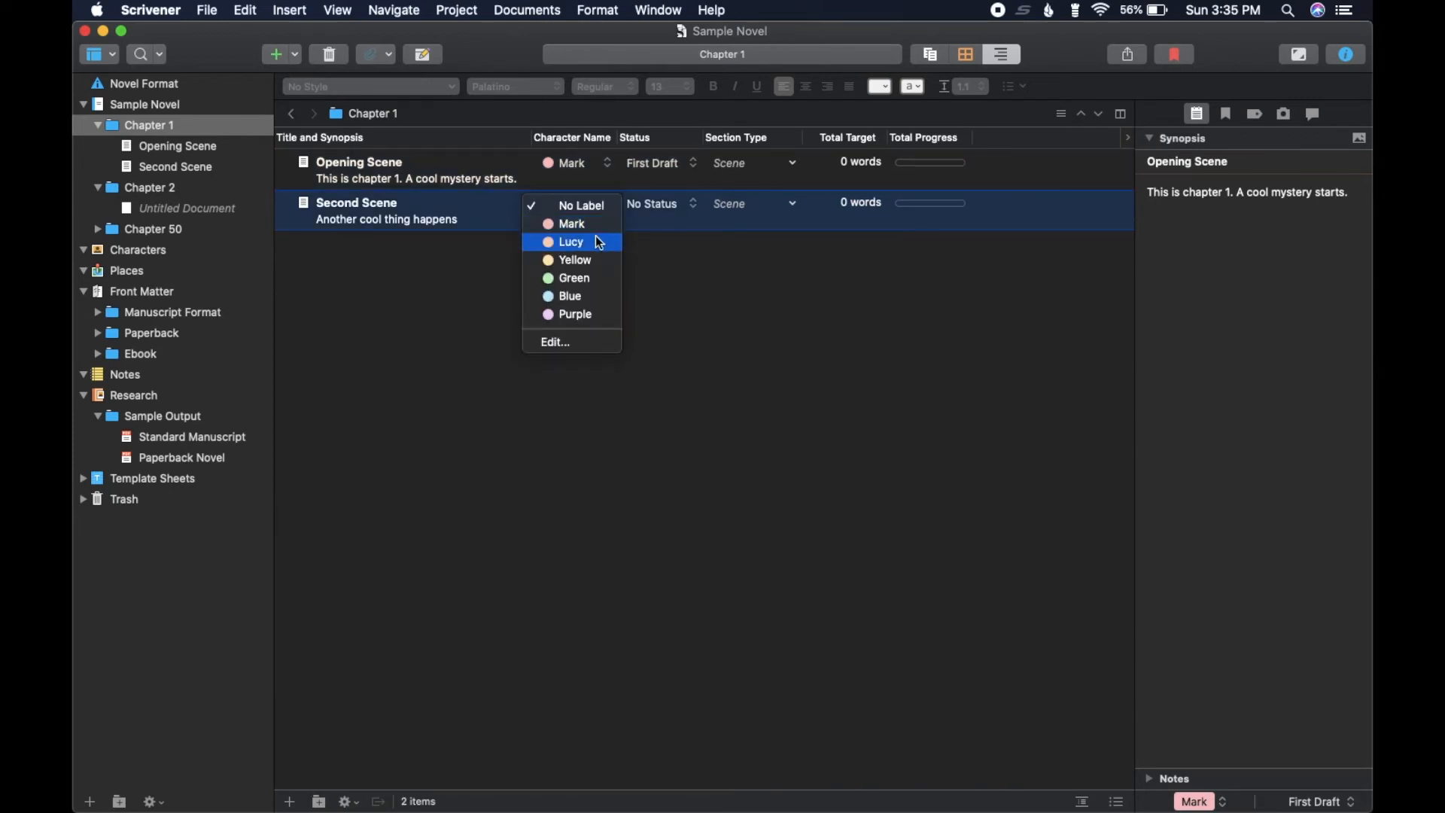
pyautogui.click(600, 238)
pyautogui.click(686, 305)
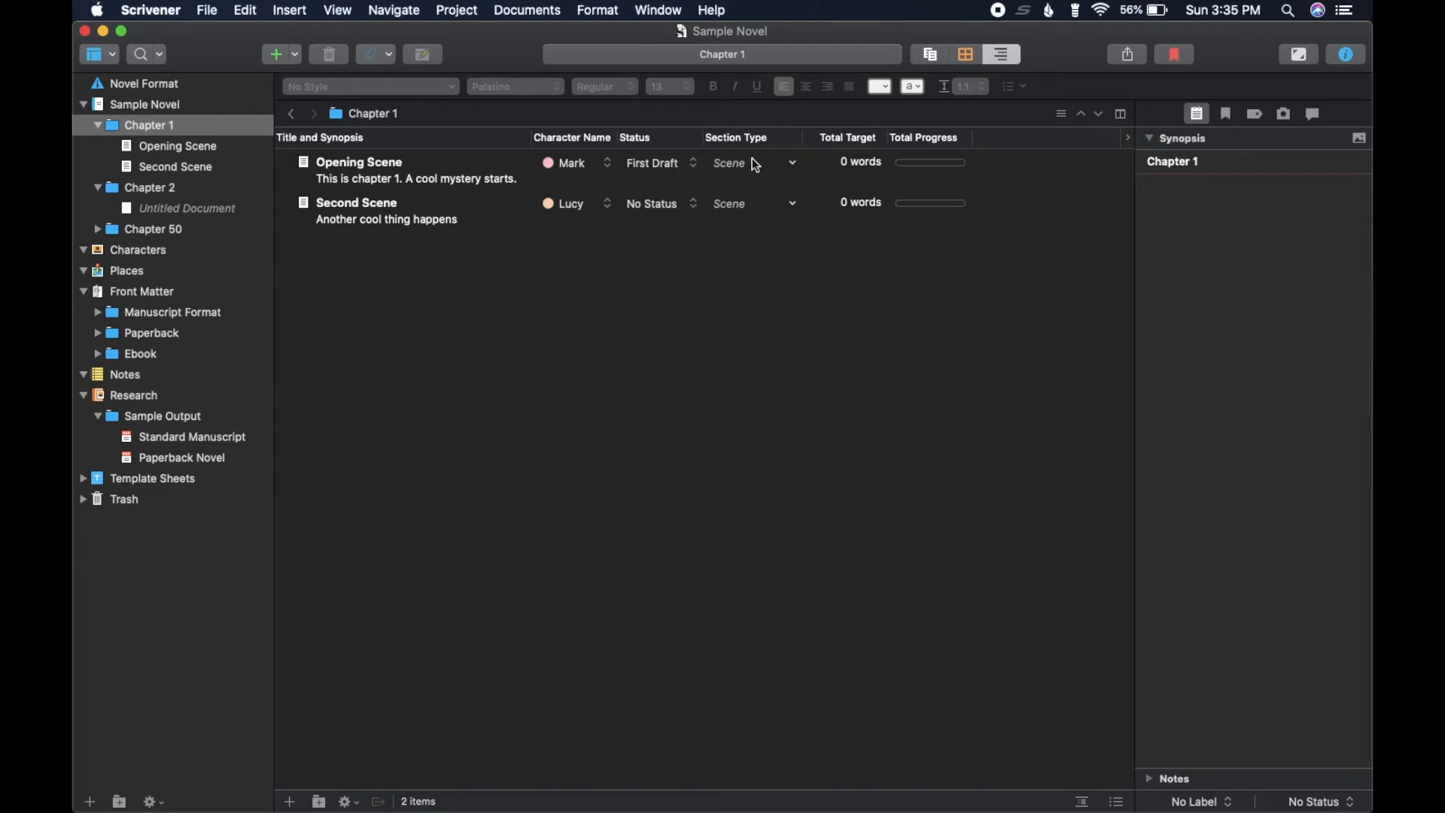
# - Sort Chapter 1's outline by Total Target in both directions and by Total Progress
pyautogui.click(855, 140)
pyautogui.click(873, 137)
pyautogui.click(843, 137)
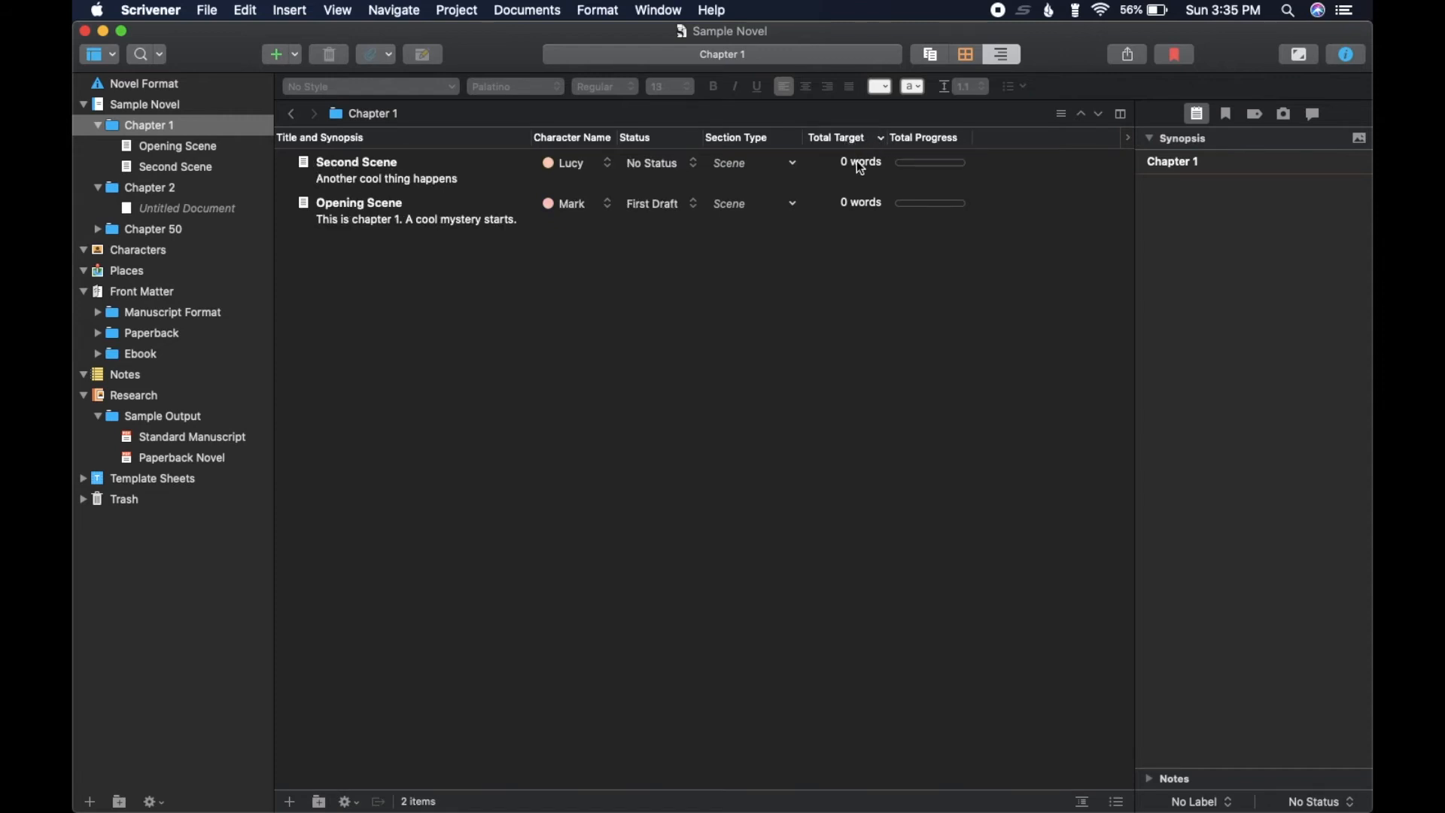
pyautogui.click(849, 140)
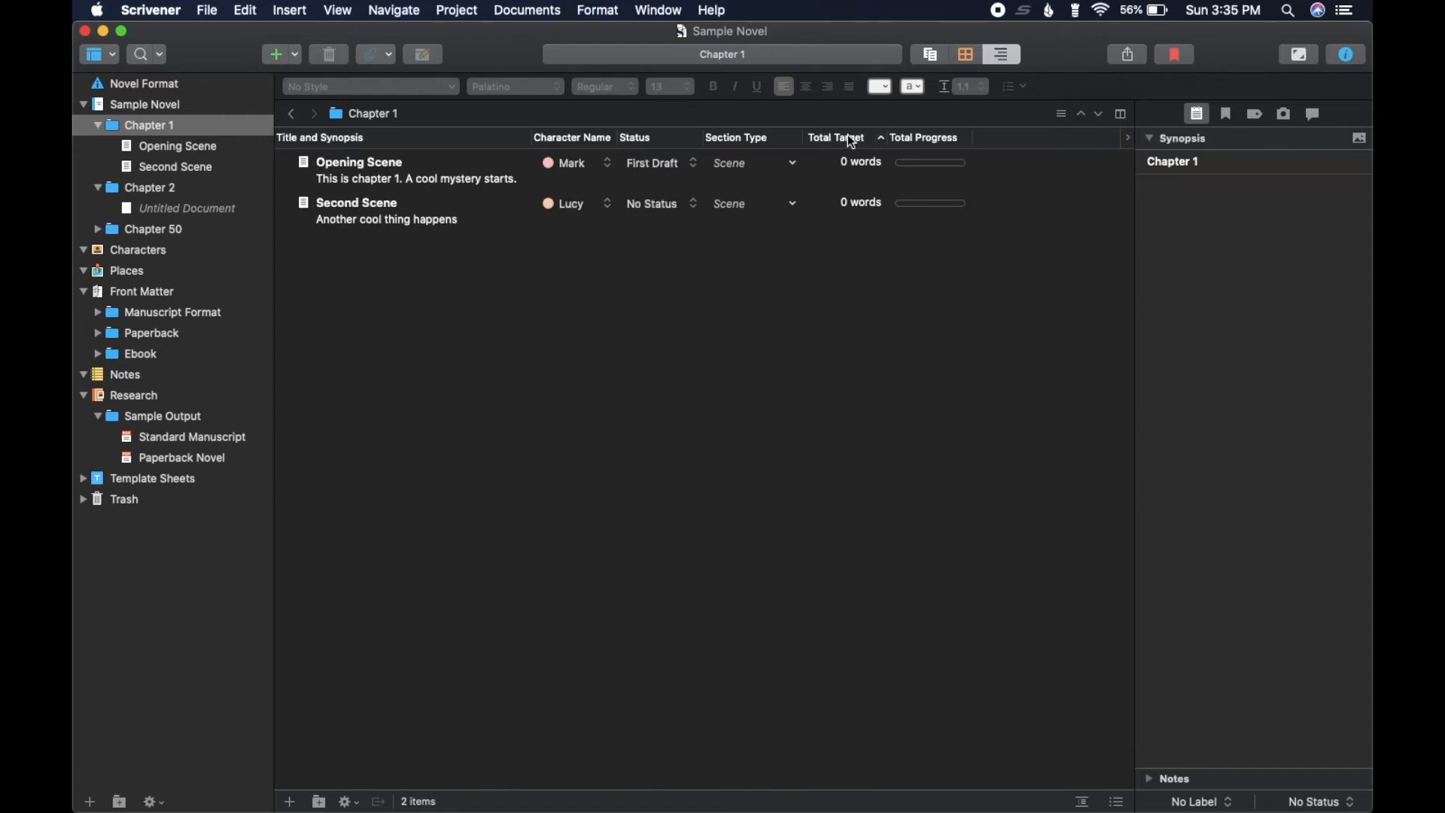
pyautogui.click(849, 140)
pyautogui.click(852, 141)
pyautogui.click(966, 140)
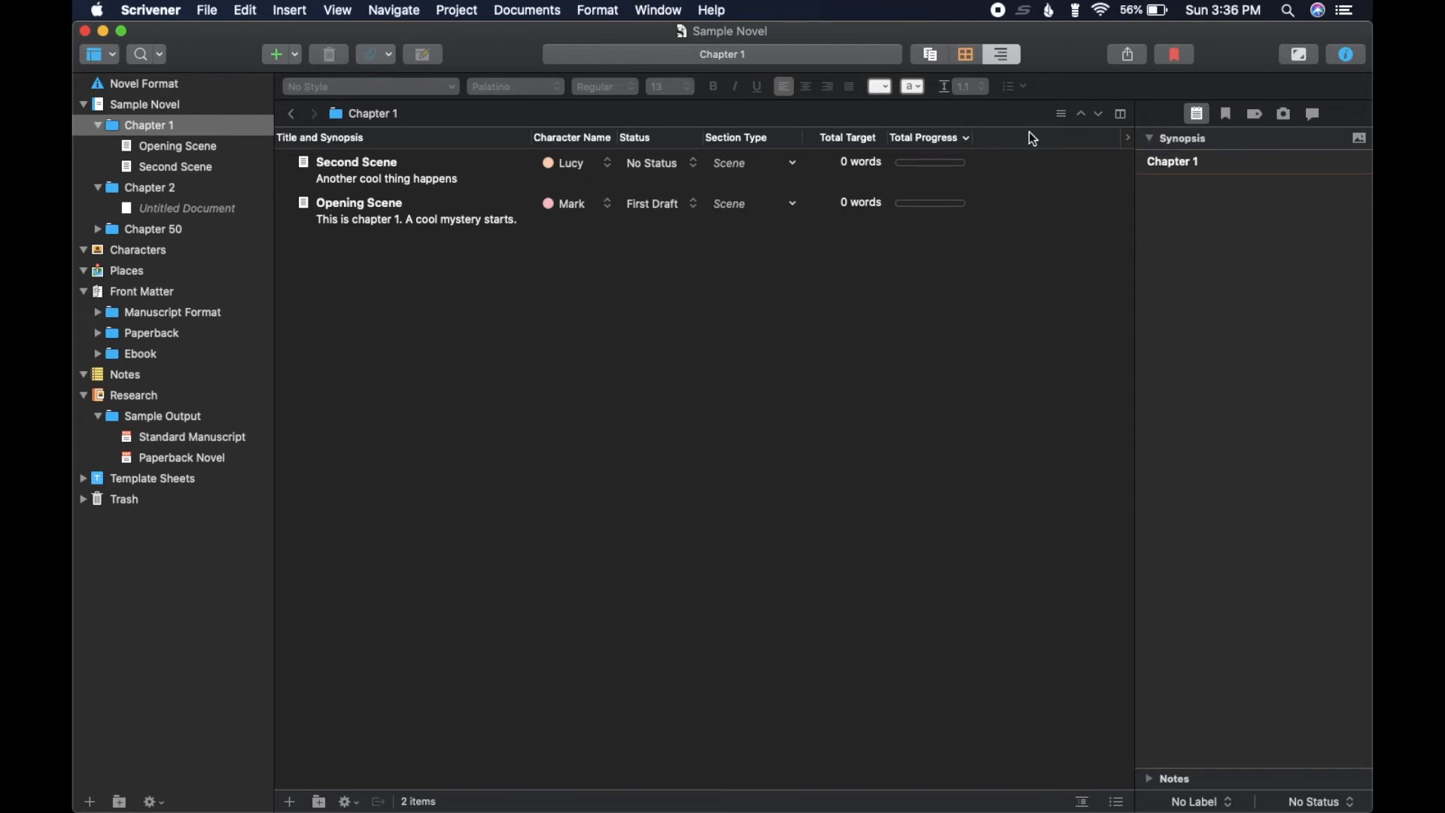
# - Hide the Total Target and Total Progress columns from the outline
pyautogui.click(1131, 140)
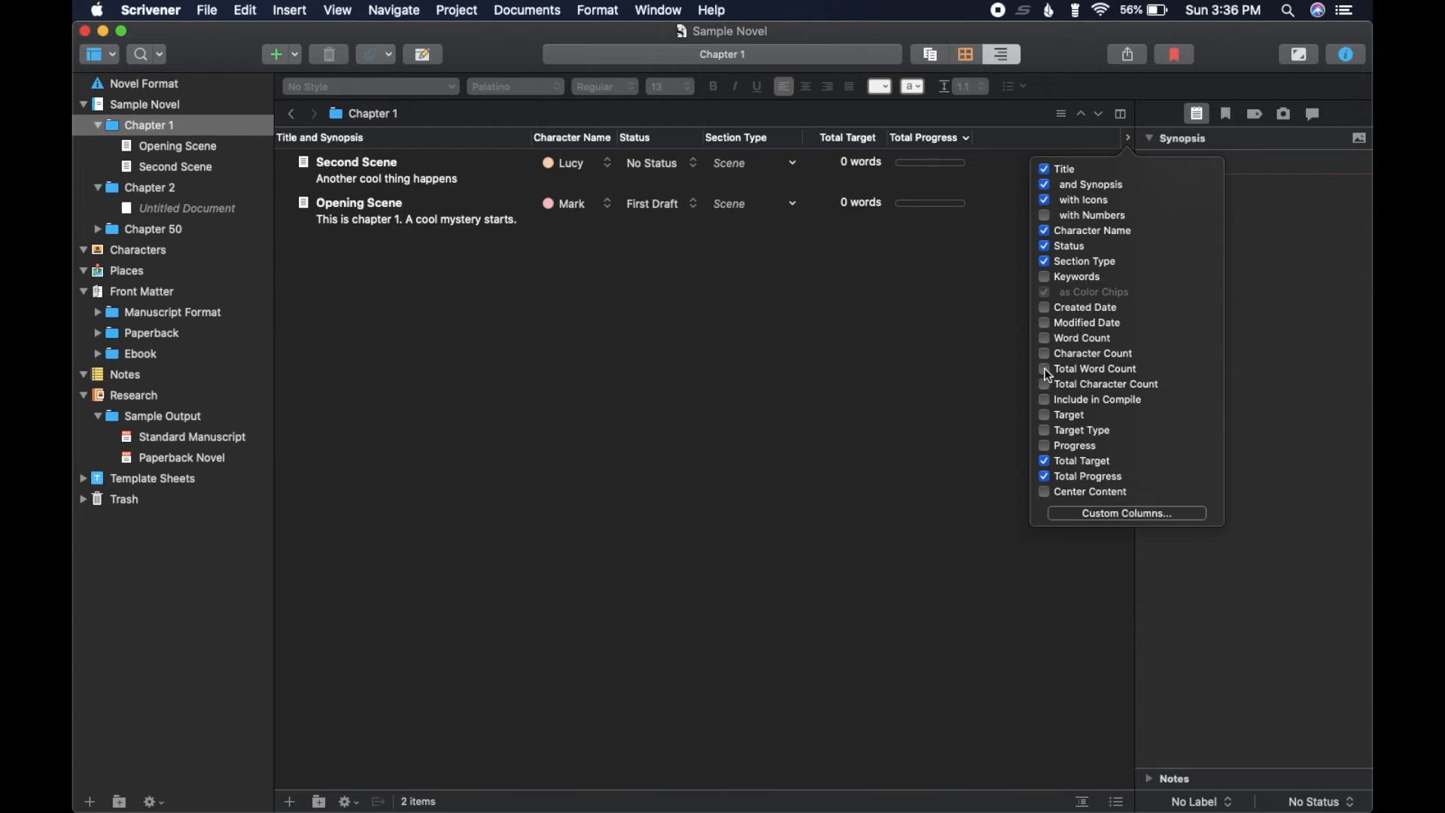
pyautogui.click(1047, 464)
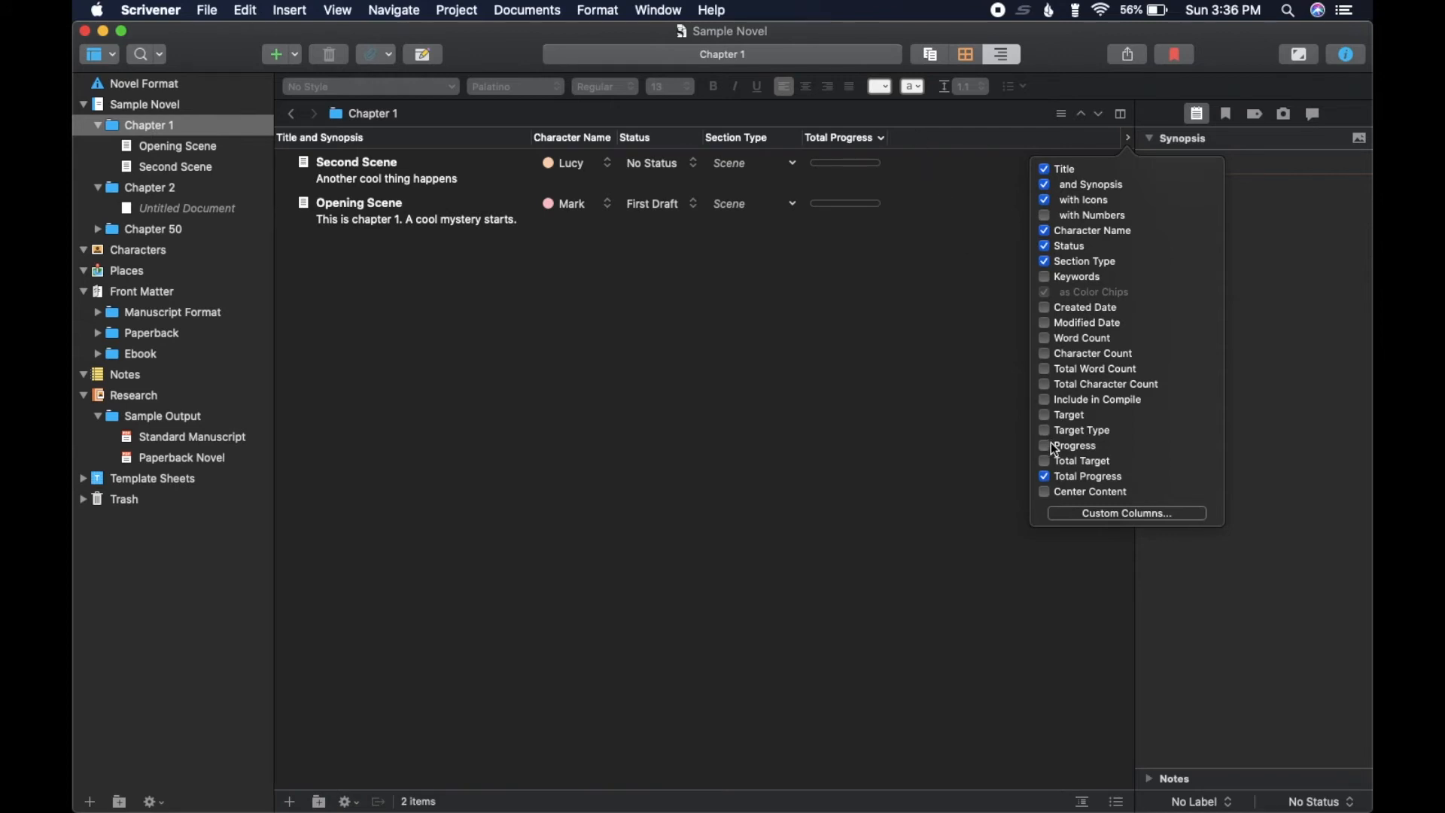
pyautogui.click(1047, 479)
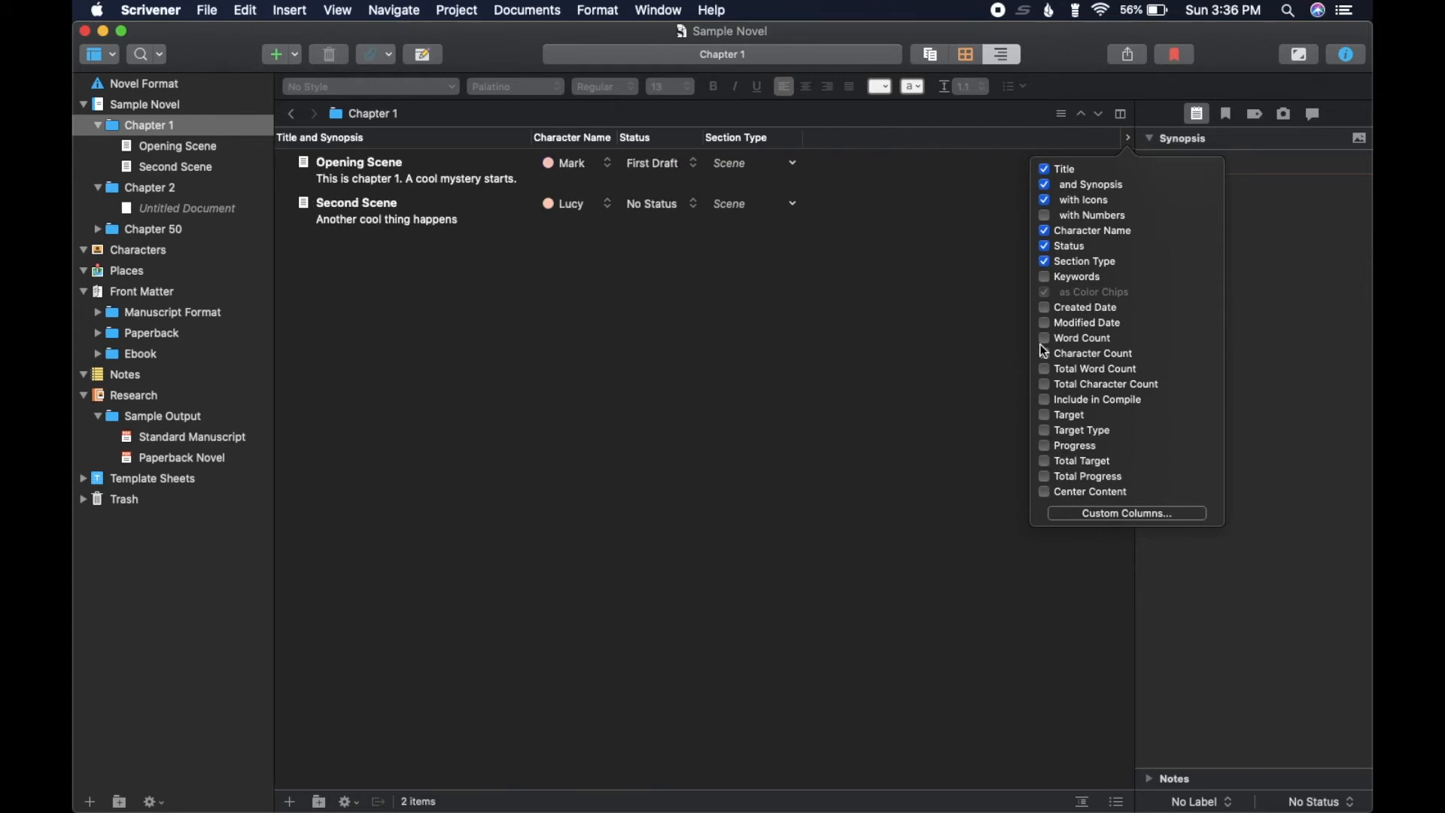
# - Add the Total Word Count column to Chapter 1's outline
pyautogui.click(1046, 370)
pyautogui.click(924, 141)
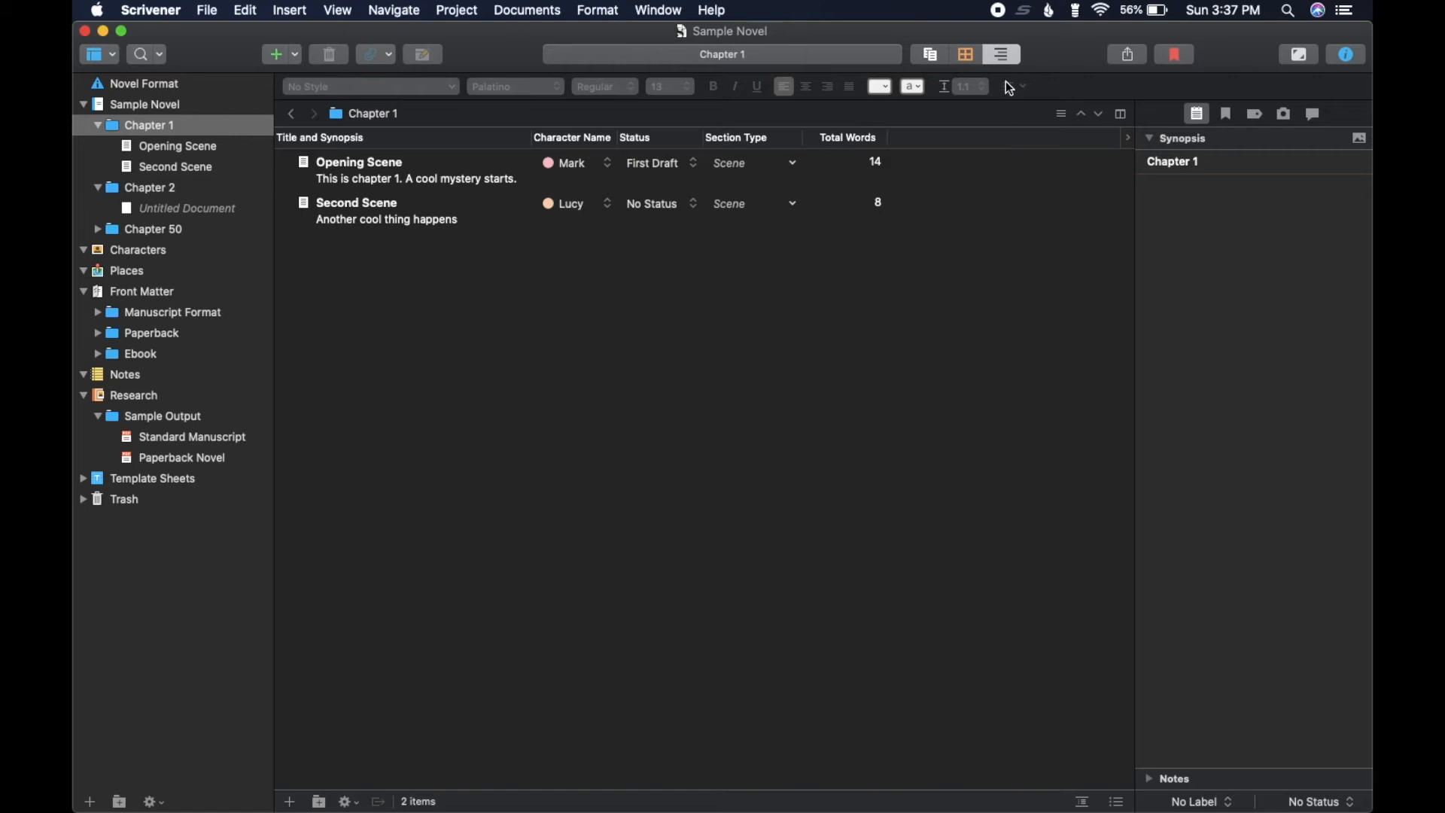
# - Create a custom text metadata field titled Location for the outline and save the project settings
pyautogui.click(1129, 140)
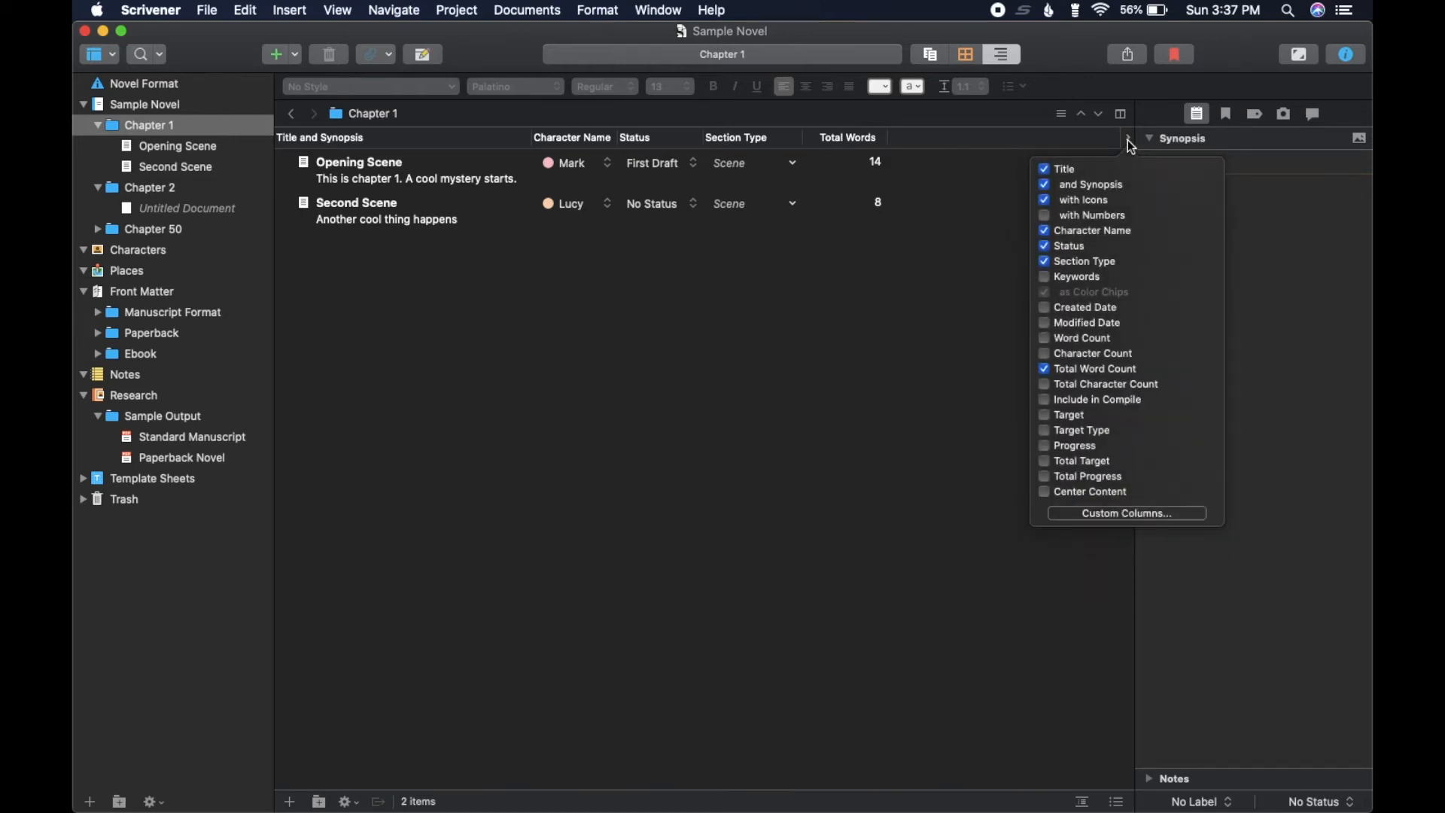
pyautogui.click(1099, 515)
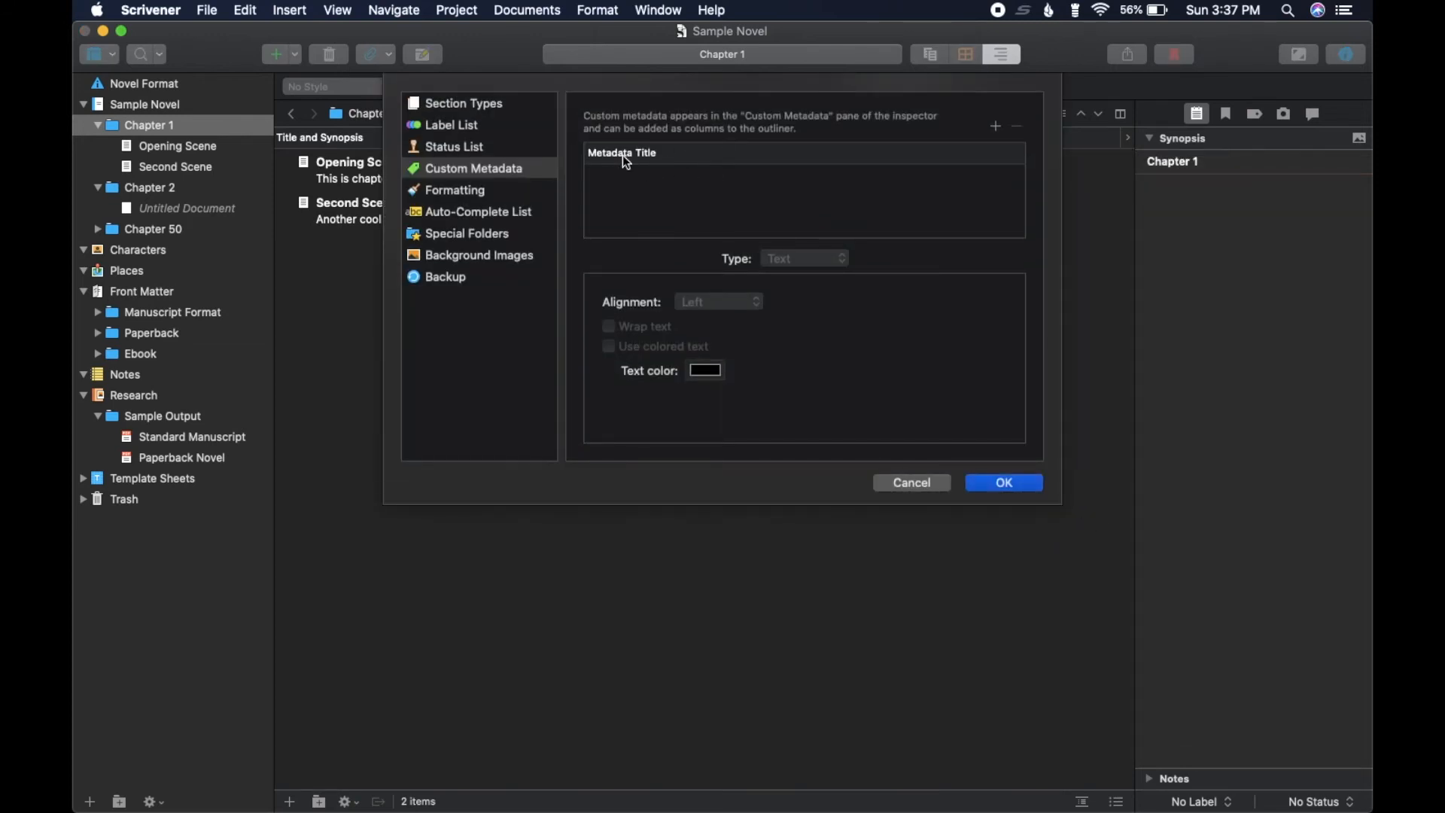
pyautogui.click(997, 128)
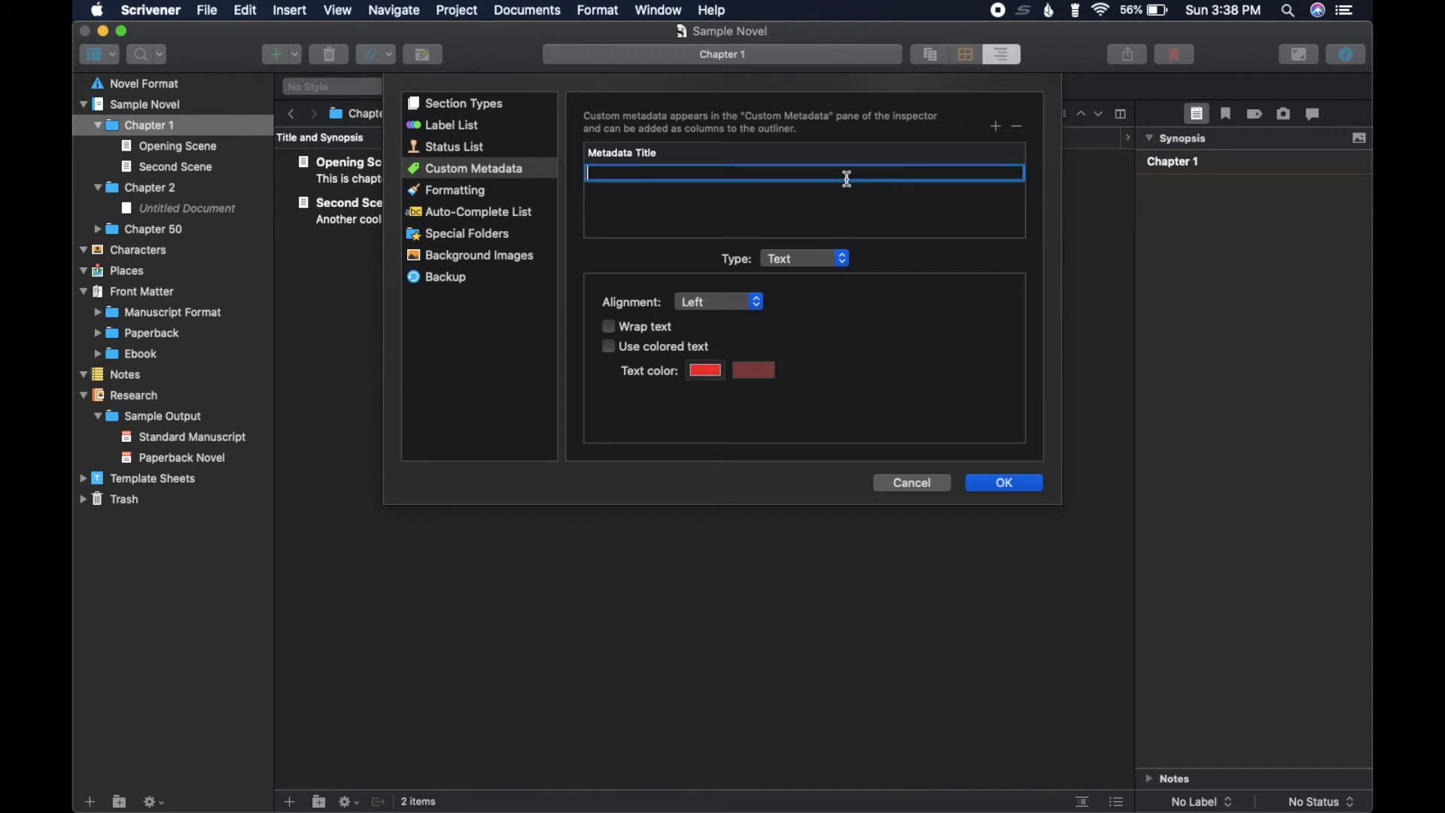
pyautogui.write('Location')
pyautogui.click(1004, 482)
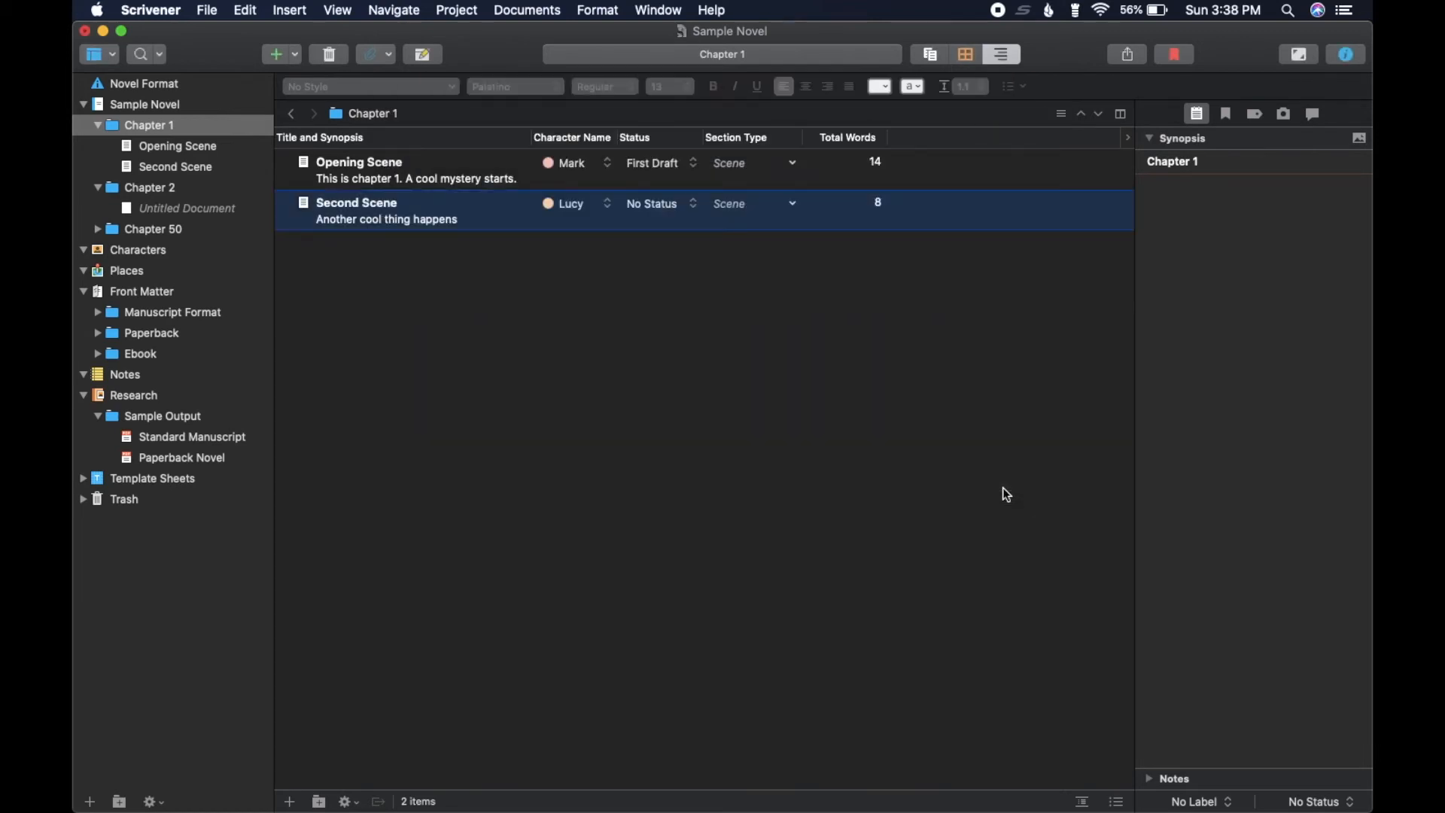
# - Add a second custom text metadata field titled Time and save the project settings
pyautogui.click(1126, 139)
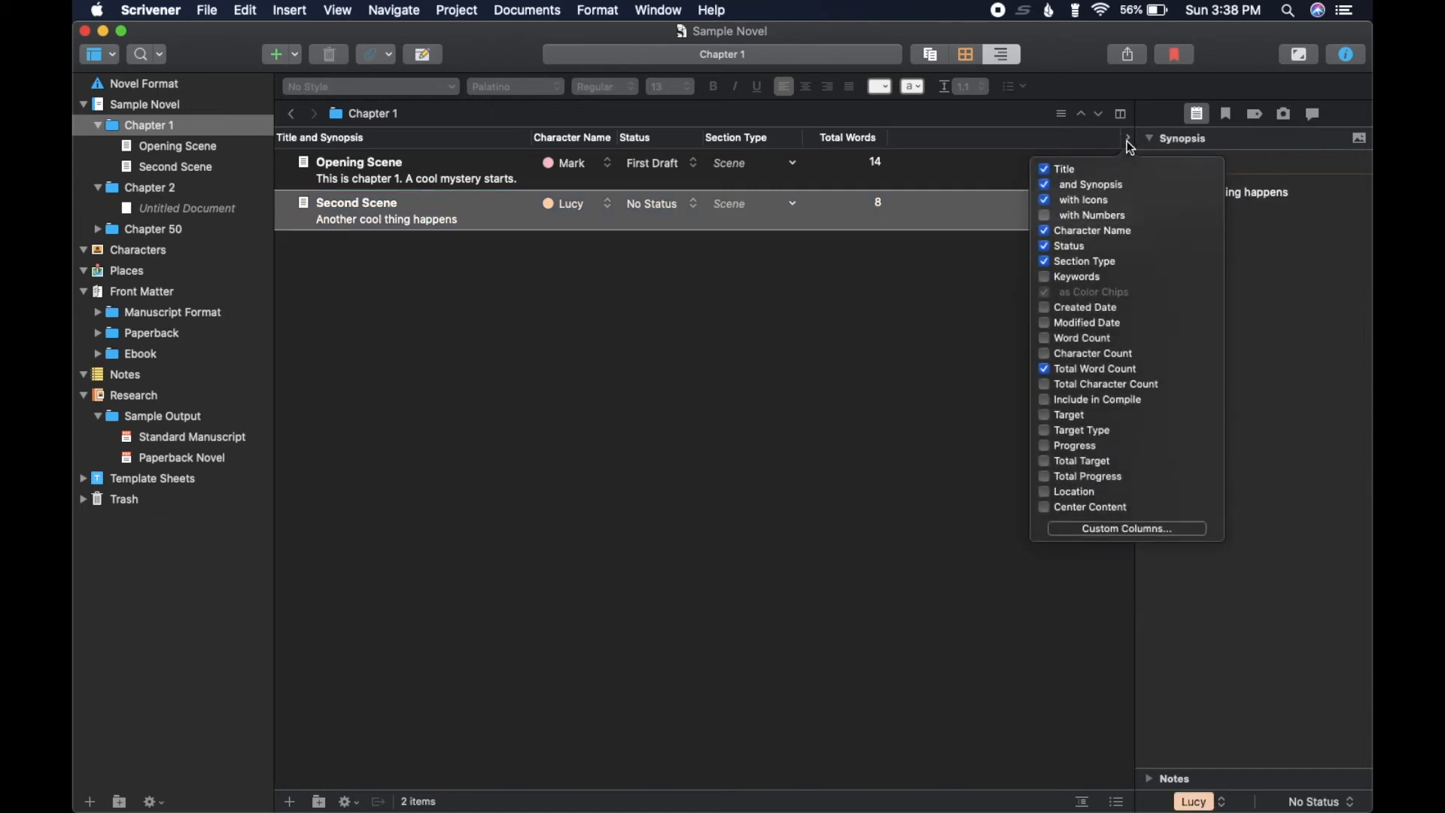
pyautogui.click(1087, 530)
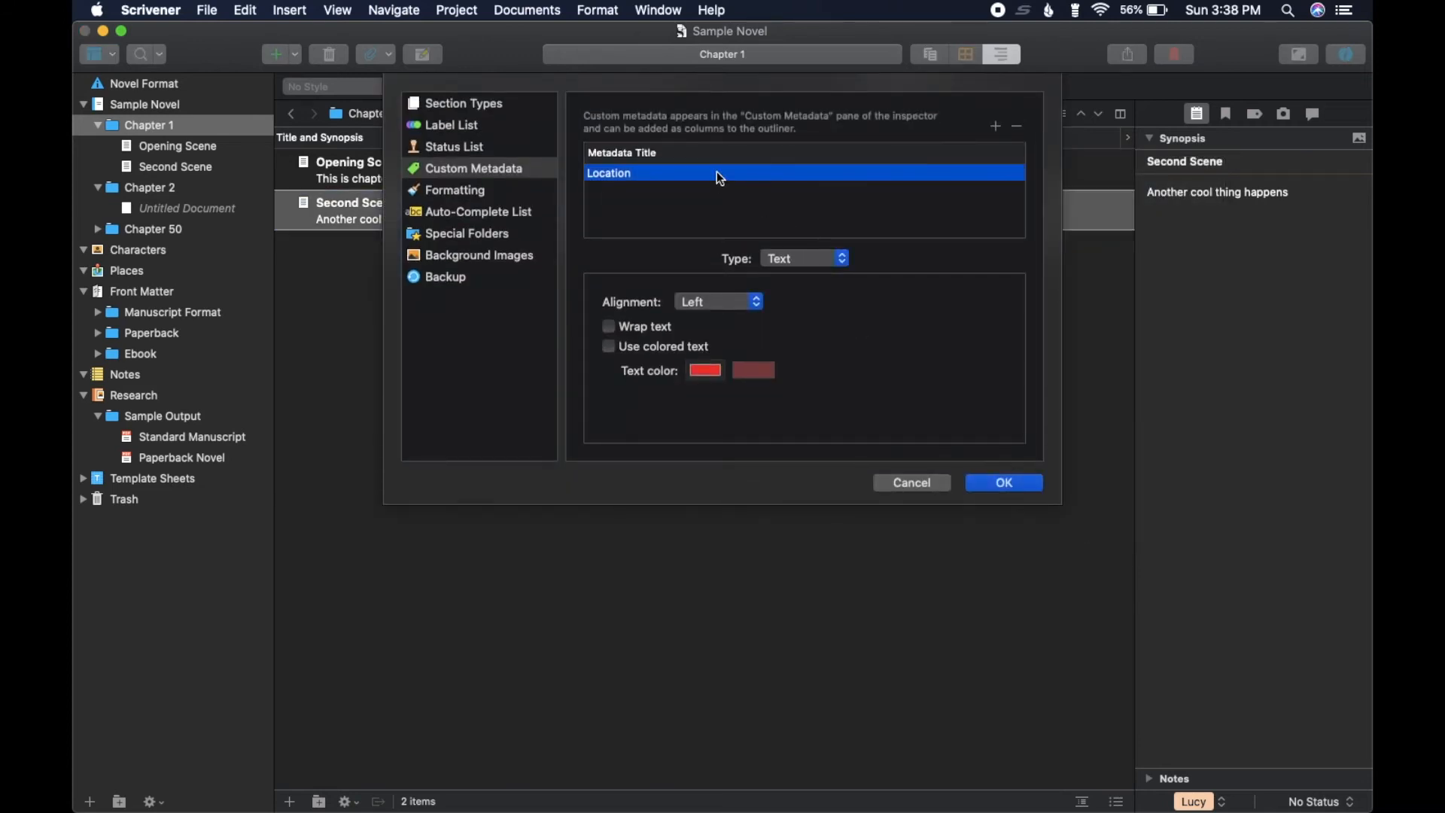
pyautogui.click(995, 127)
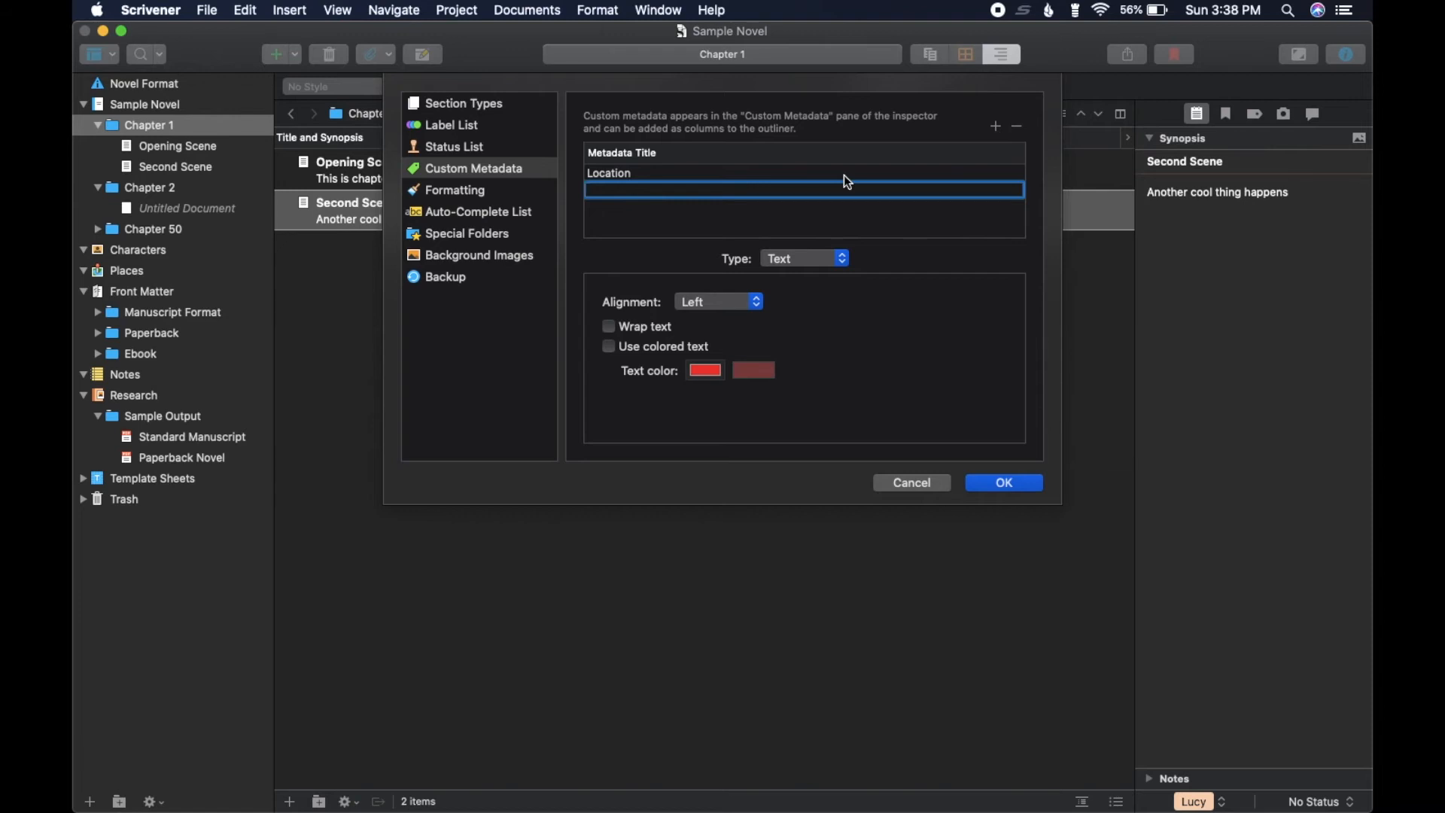
pyautogui.write('Time')
pyautogui.press('Return')
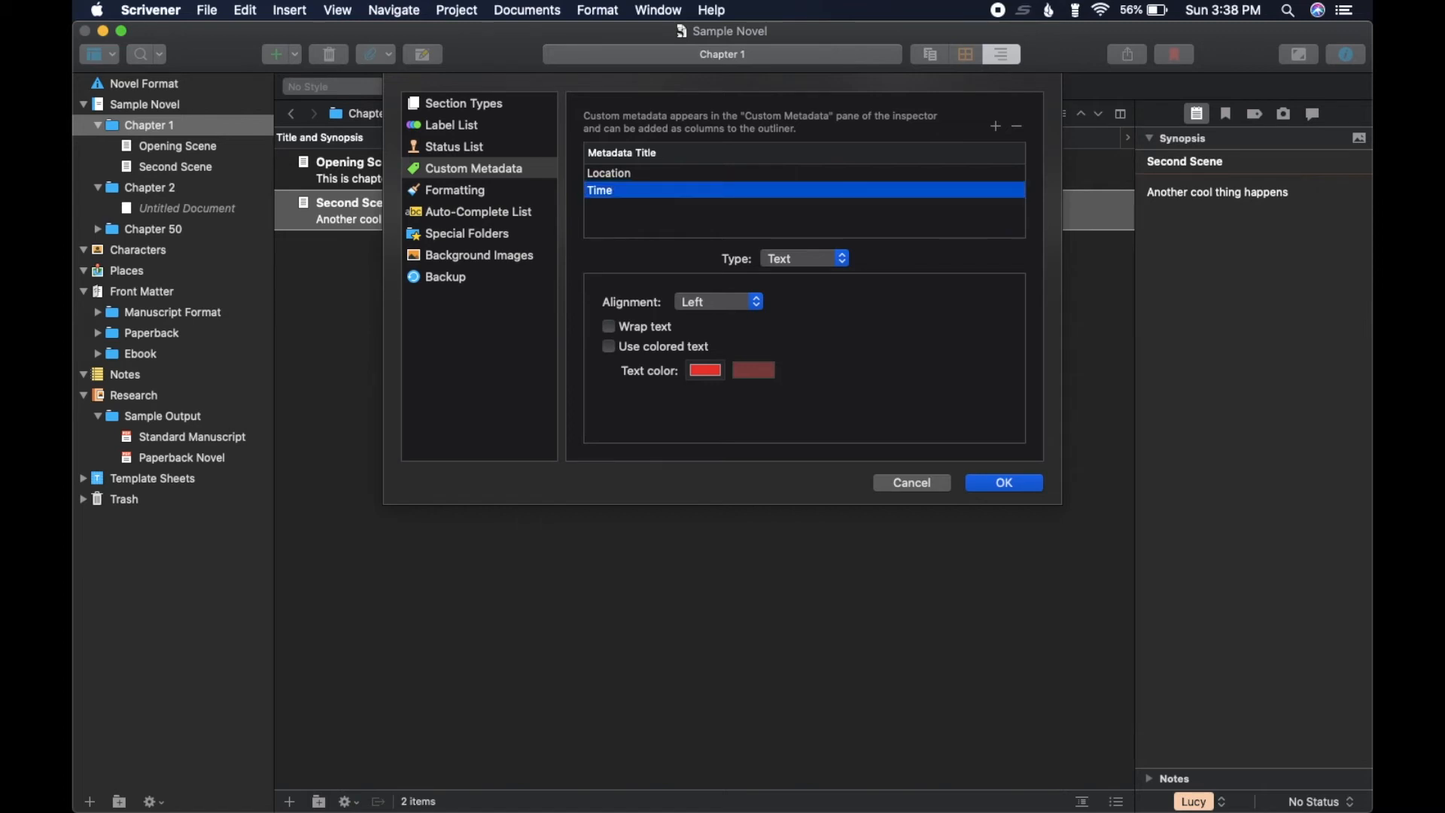
pyautogui.click(995, 480)
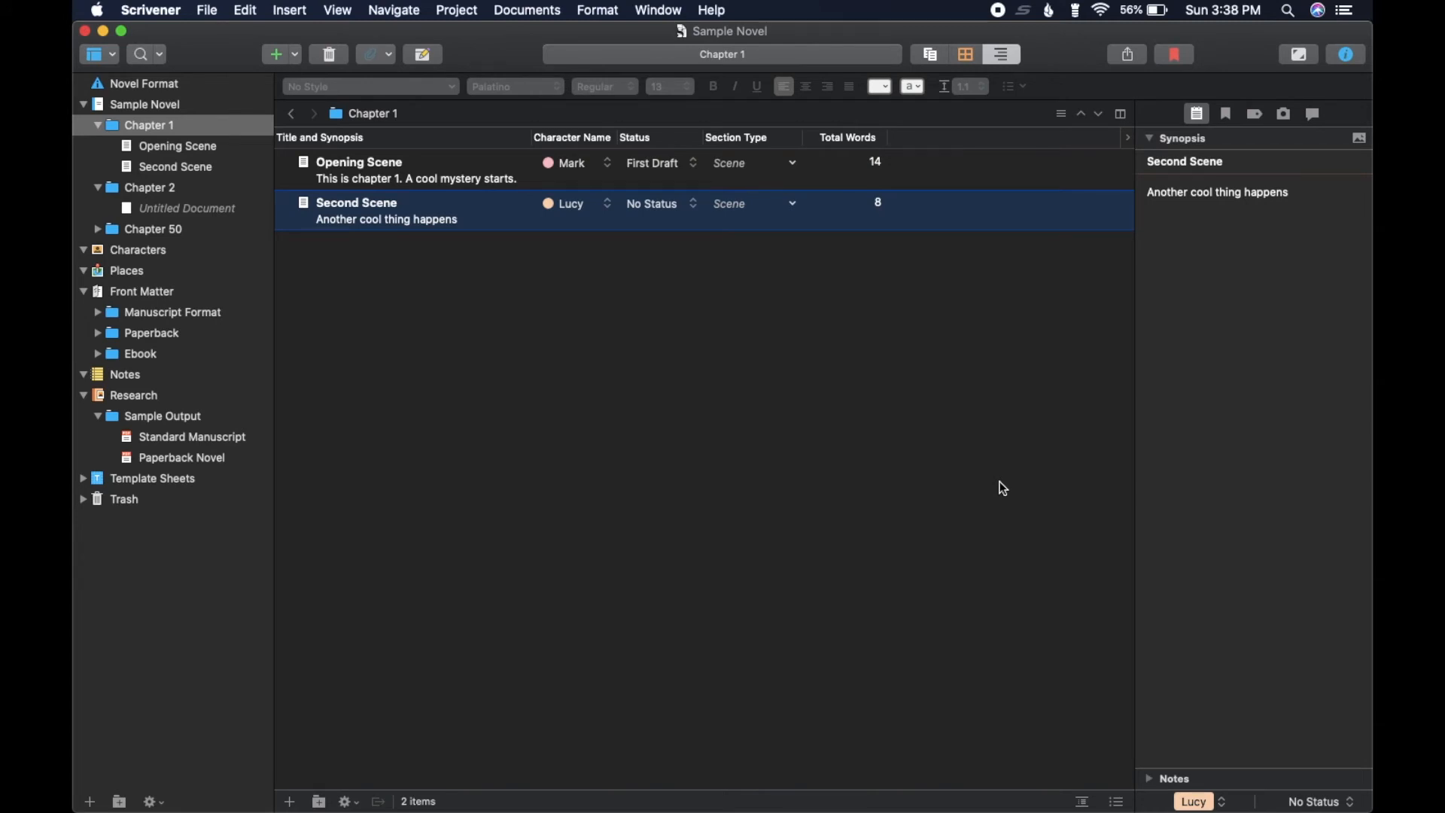
# - Show the custom Location and Time columns in Chapter 1's outline
pyautogui.click(1128, 140)
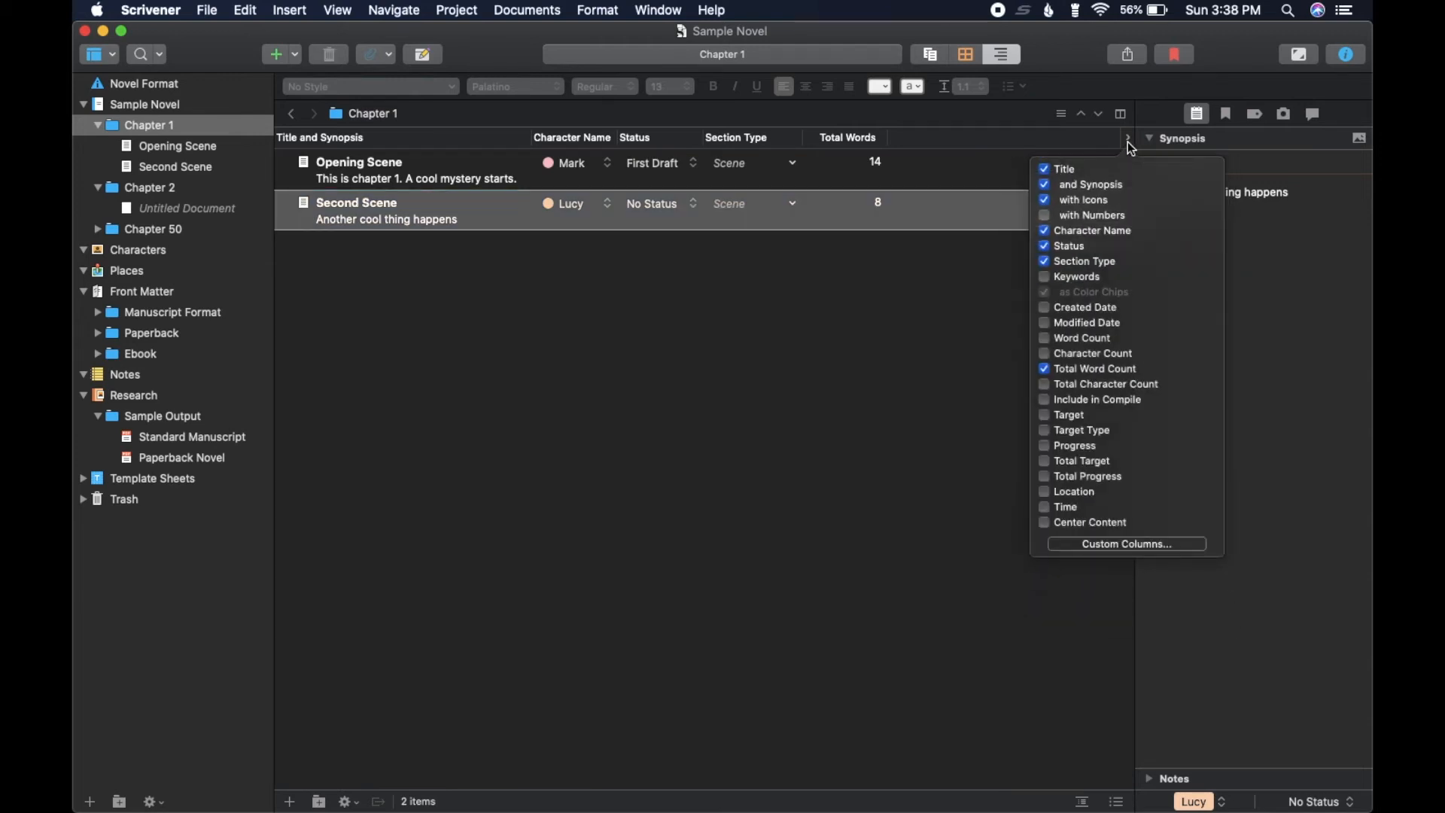
pyautogui.click(1046, 494)
pyautogui.click(1046, 509)
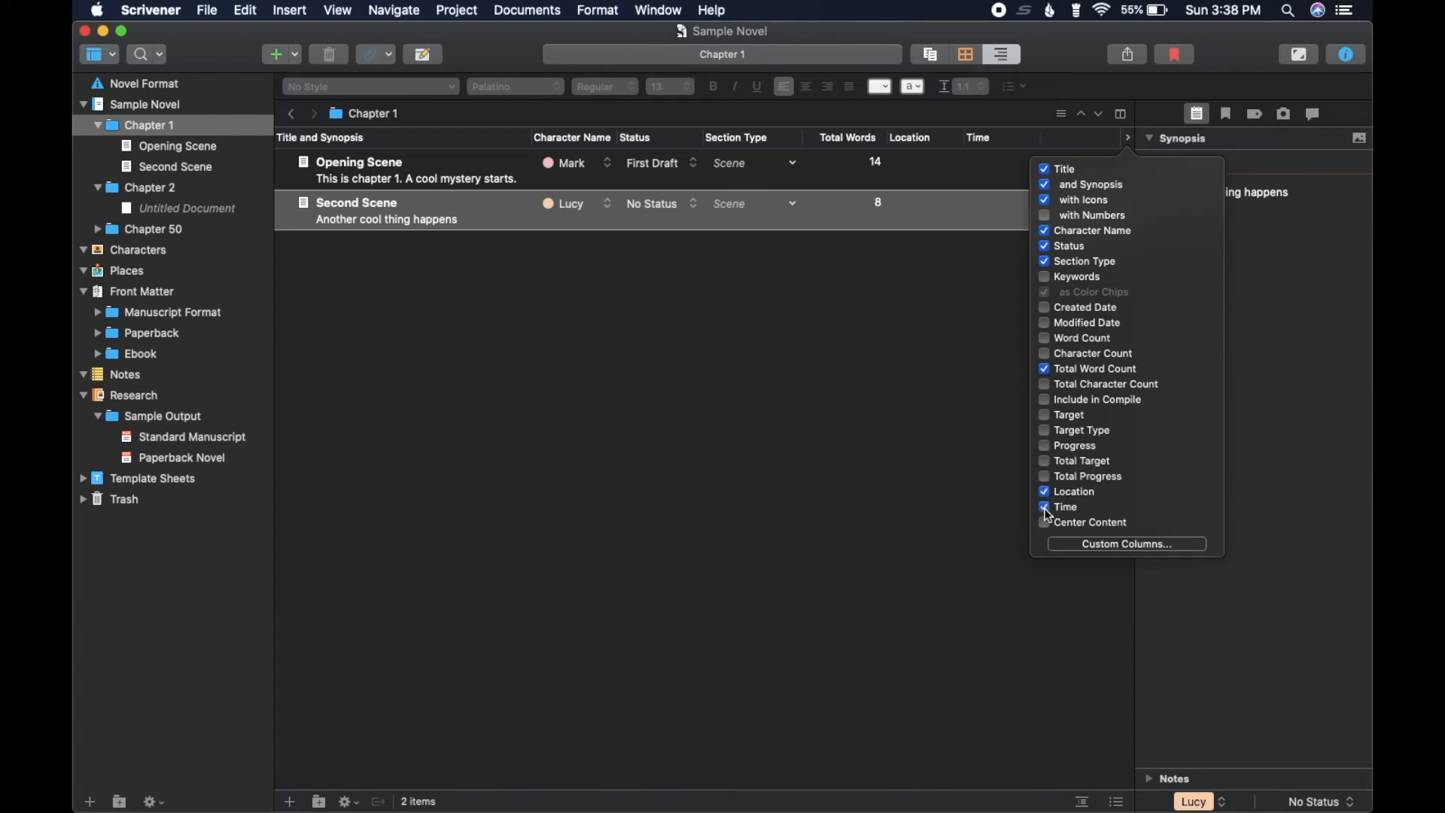
pyautogui.click(920, 443)
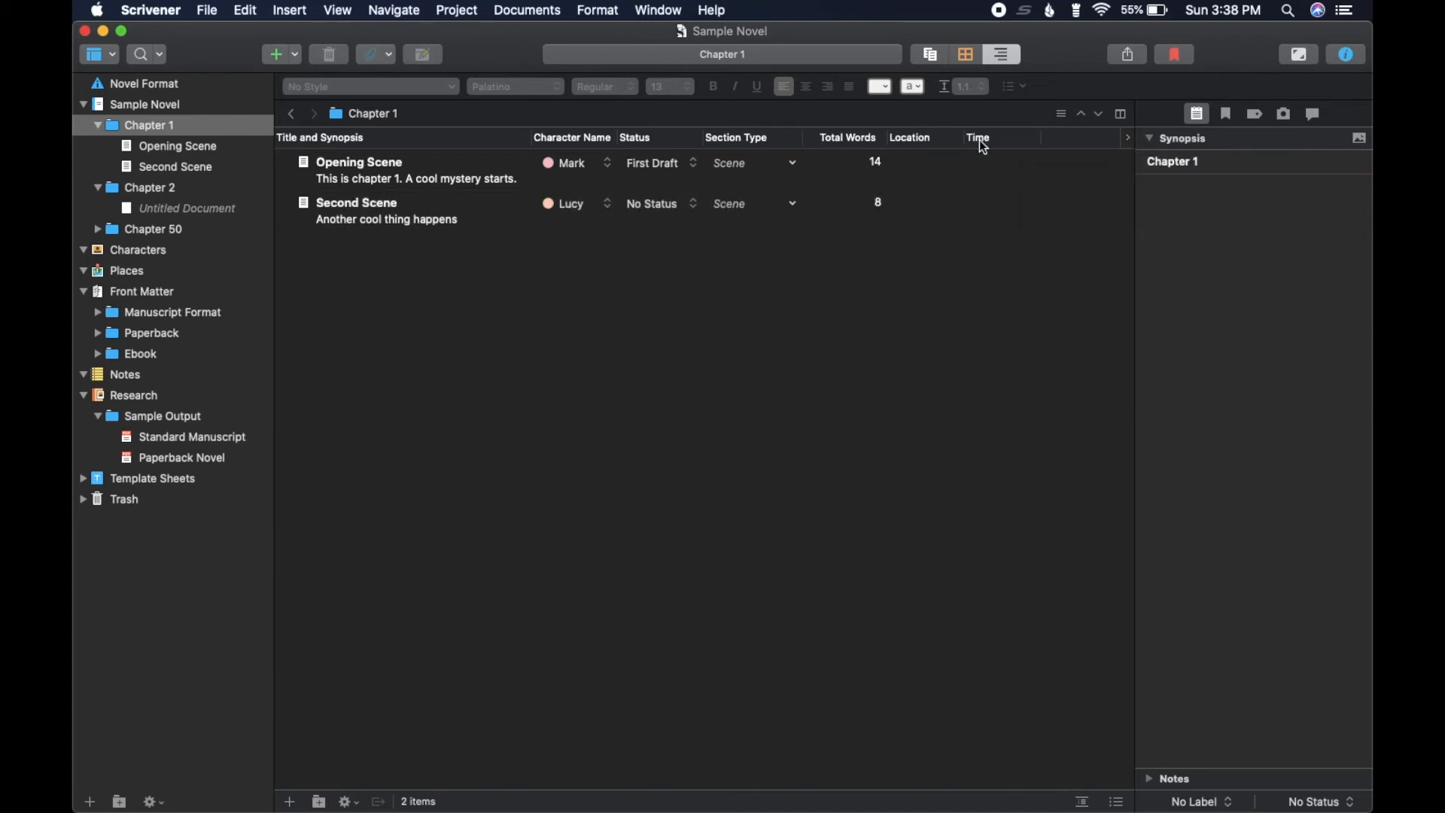
# - Set Opening Scene's Location to Chicago and its Time to 9AM in the outline
pyautogui.click(931, 162)
pyautogui.click(926, 164)
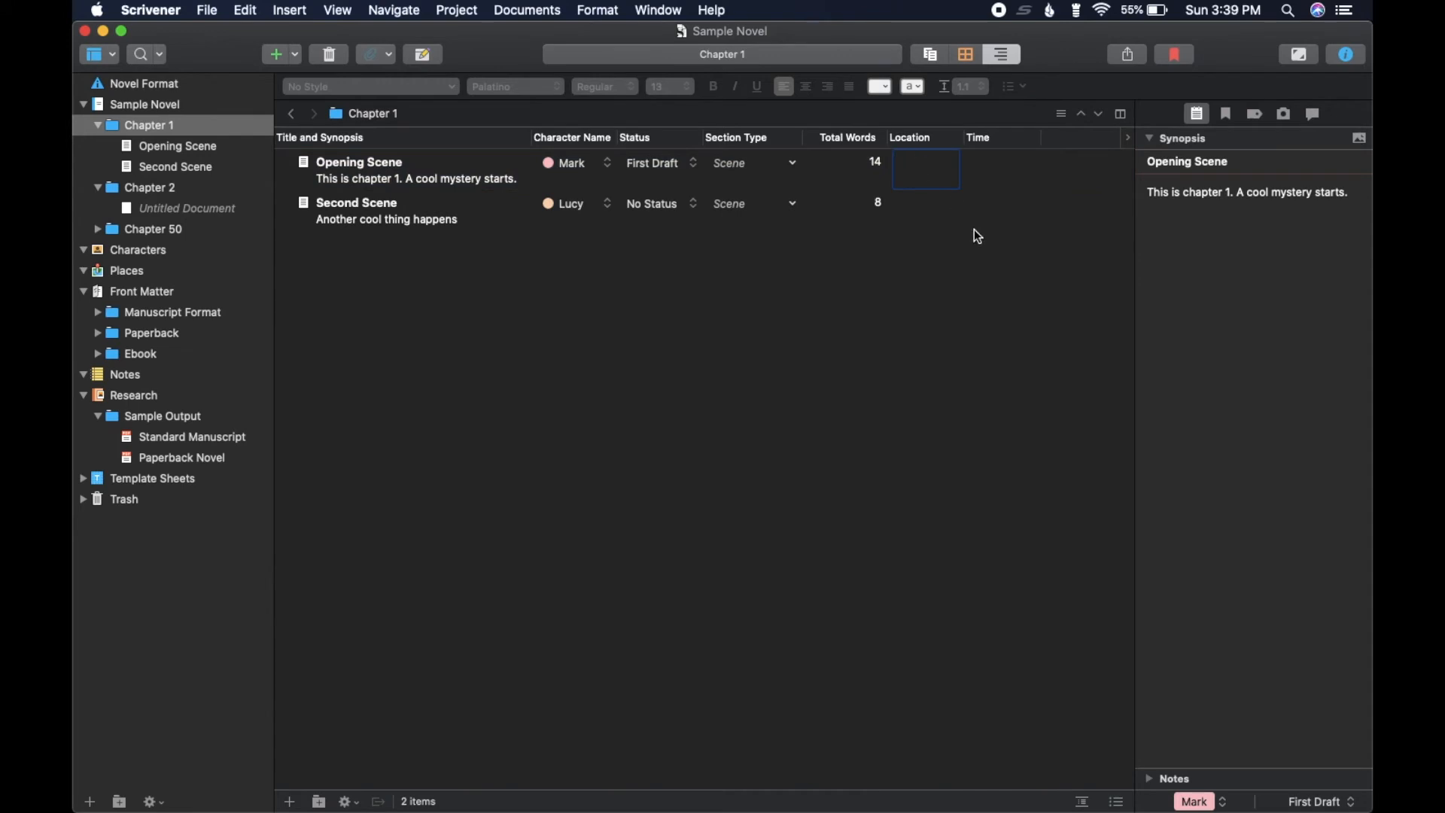
pyautogui.write('Chicago')
pyautogui.click(985, 185)
pyautogui.write('9AM')
# - Set Second Scene's Location to NYC and its Time to 1PM in the outline
pyautogui.click(919, 202)
pyautogui.click(919, 202)
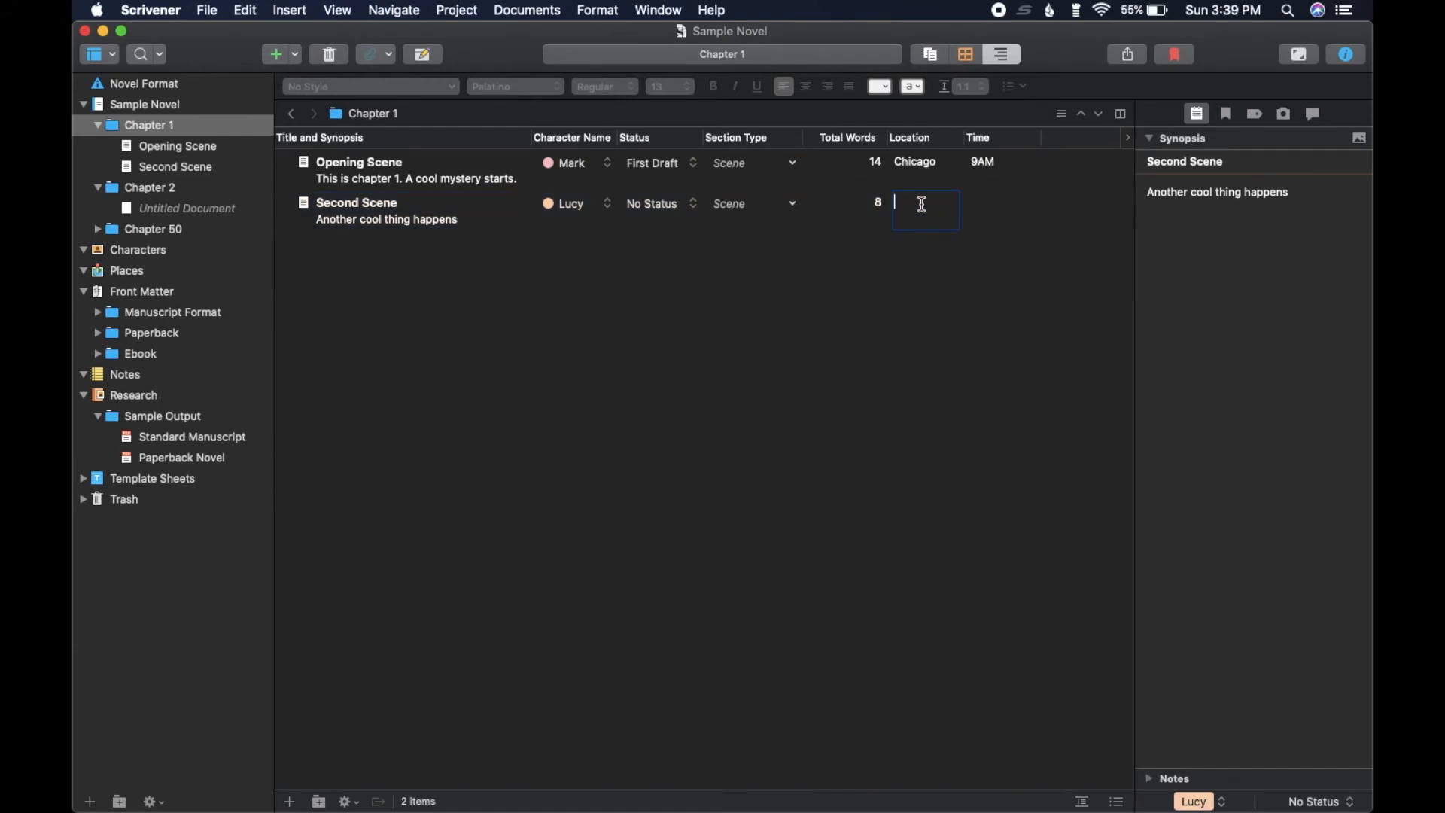
pyautogui.write('NYC')
pyautogui.press('Tab')
pyautogui.write('1PM')
pyautogui.press('Return')
pyautogui.click(974, 324)
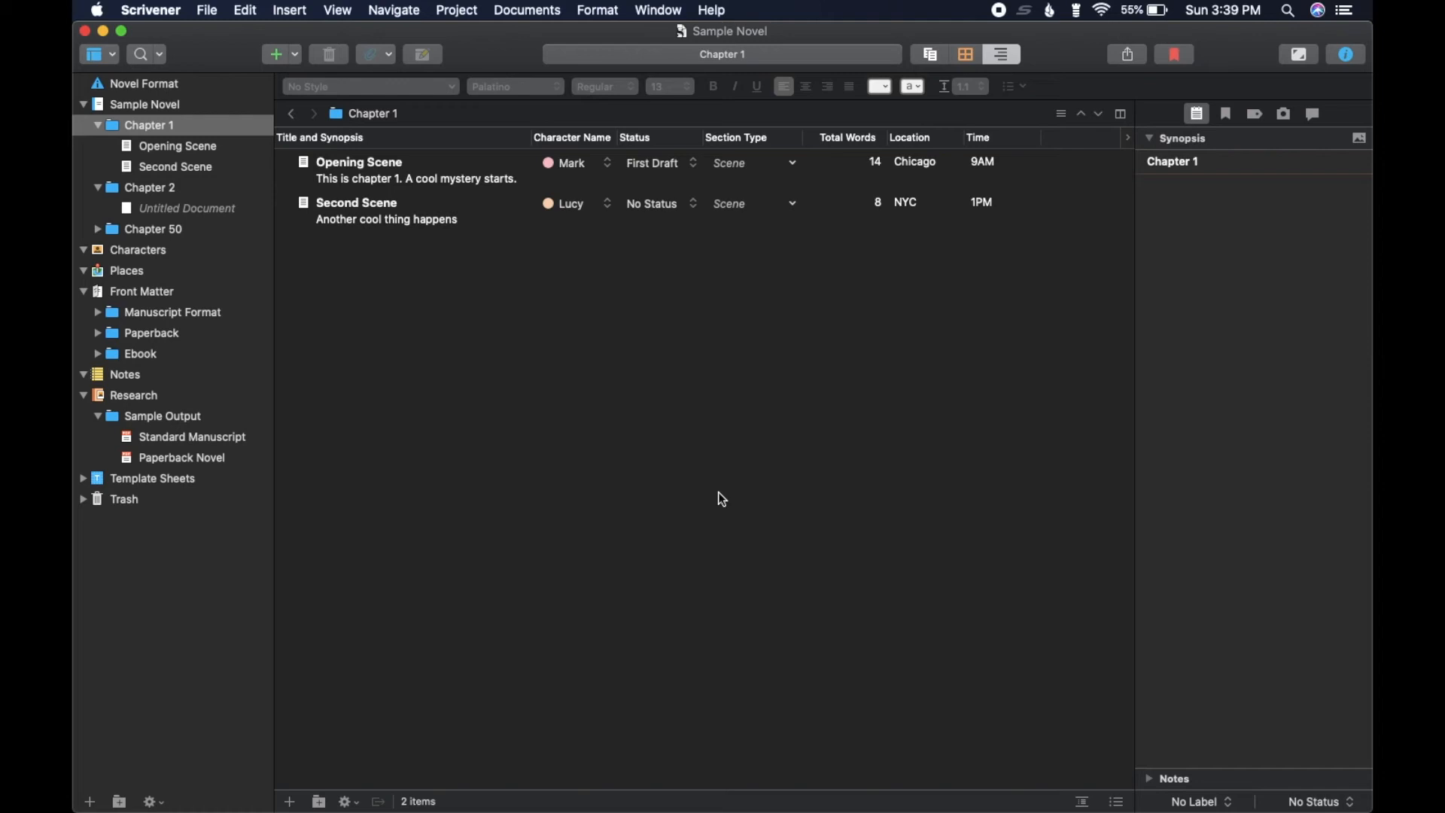
# - Switch from the outline to the text editor and append several lines of random filler text to Opening Scene
pyautogui.click(930, 57)
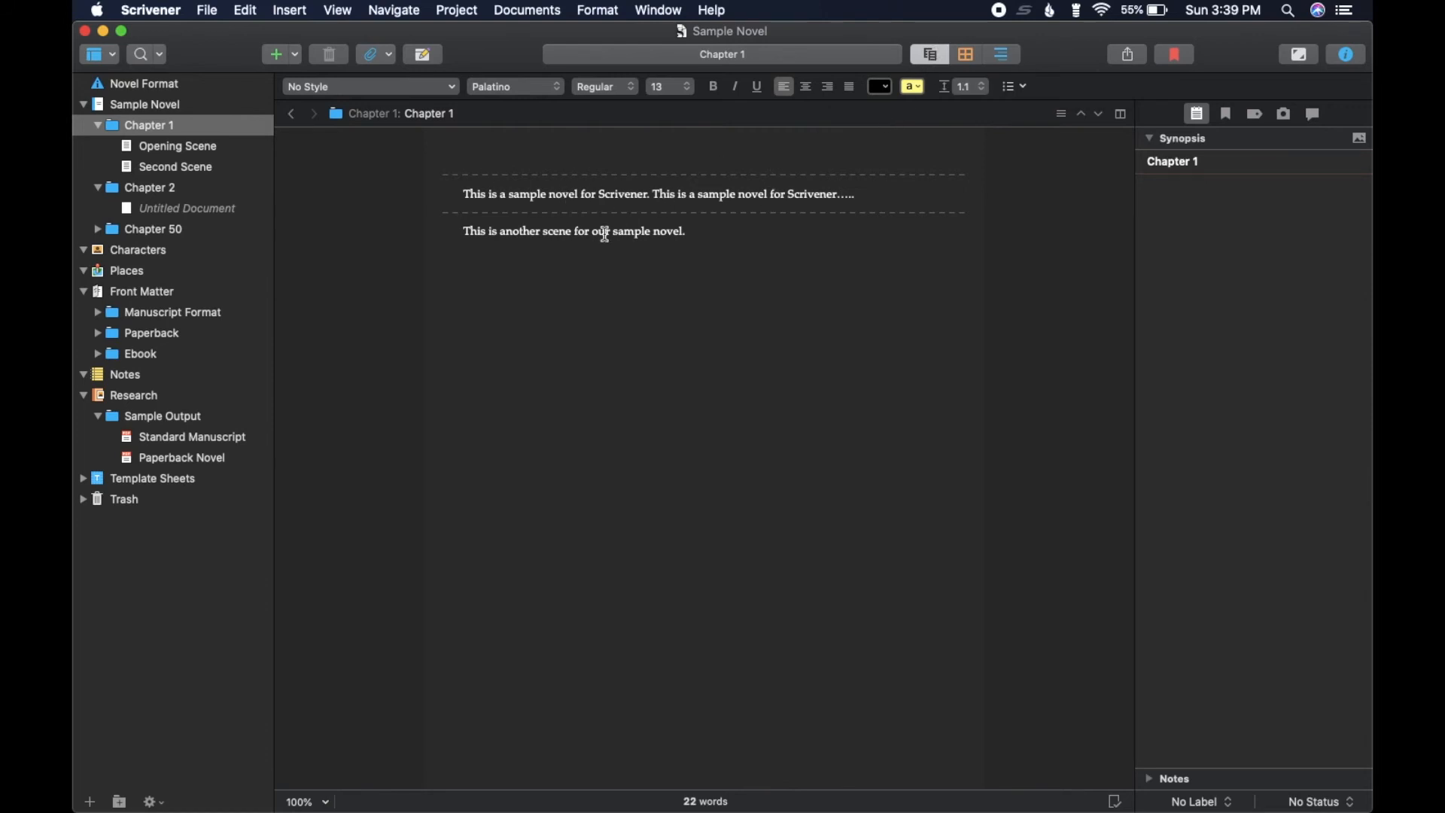
pyautogui.click(933, 53)
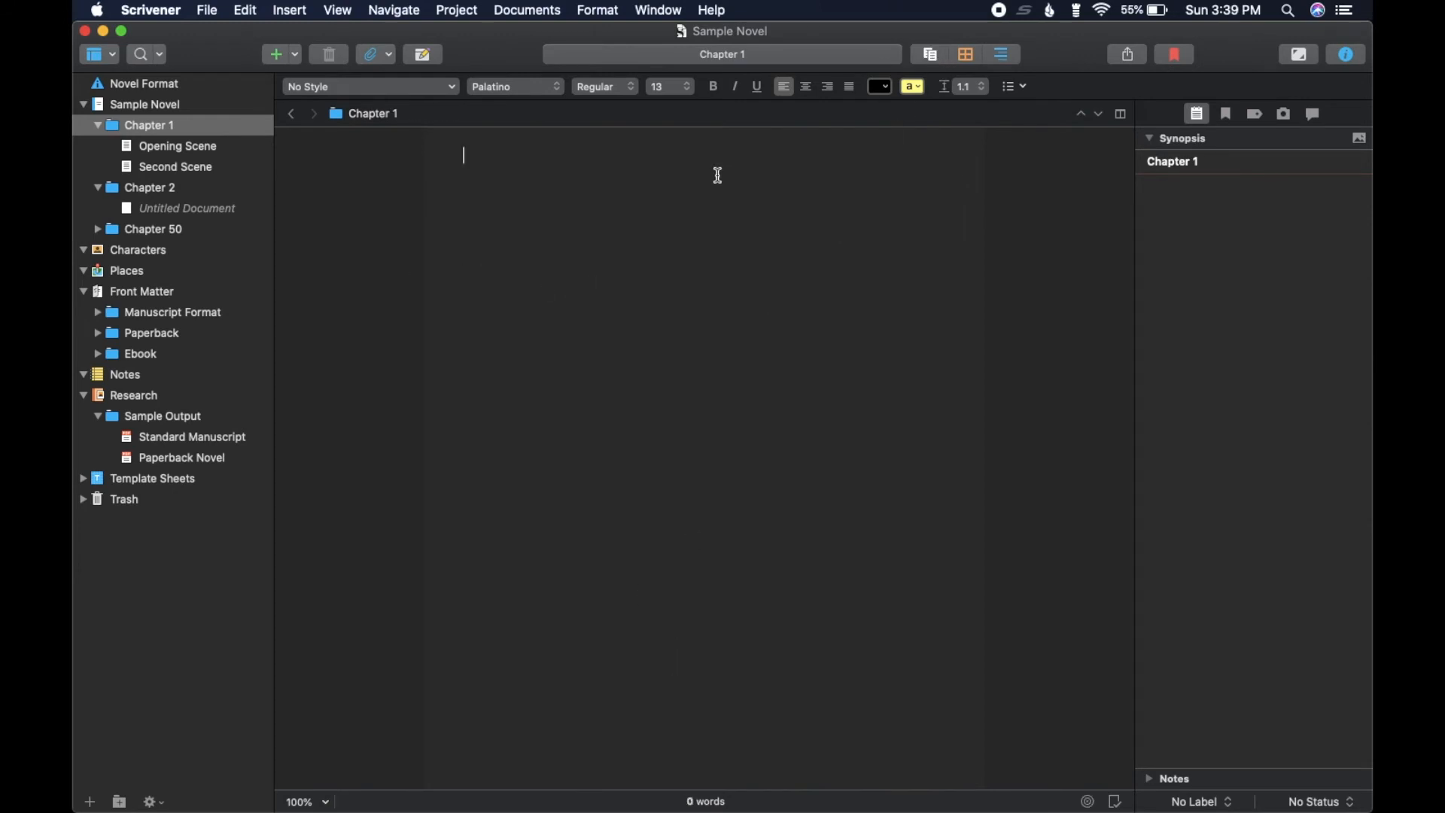
pyautogui.click(206, 146)
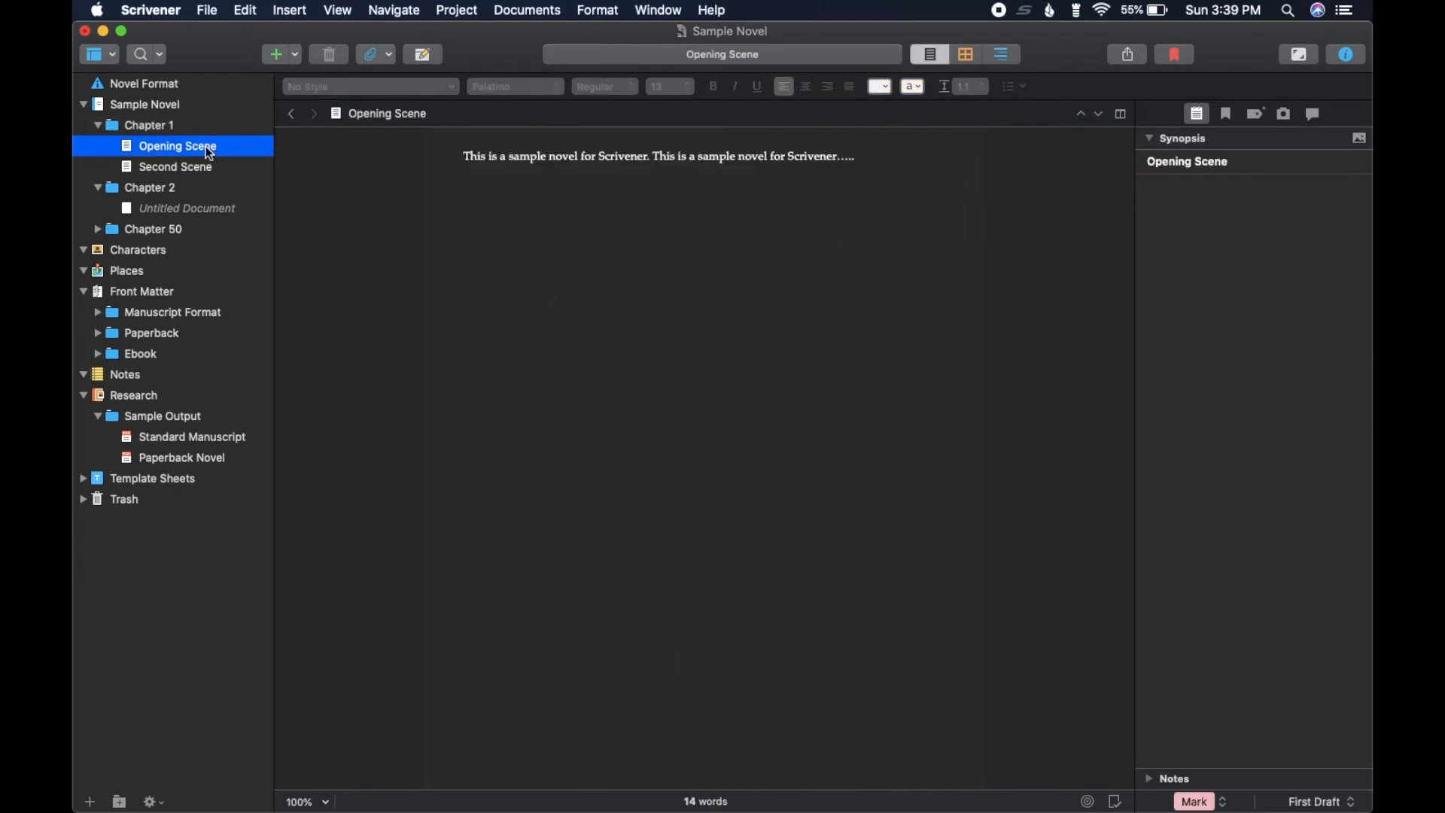
pyautogui.click(894, 163)
pyautogui.write('tjelkvhaldladhlajef')
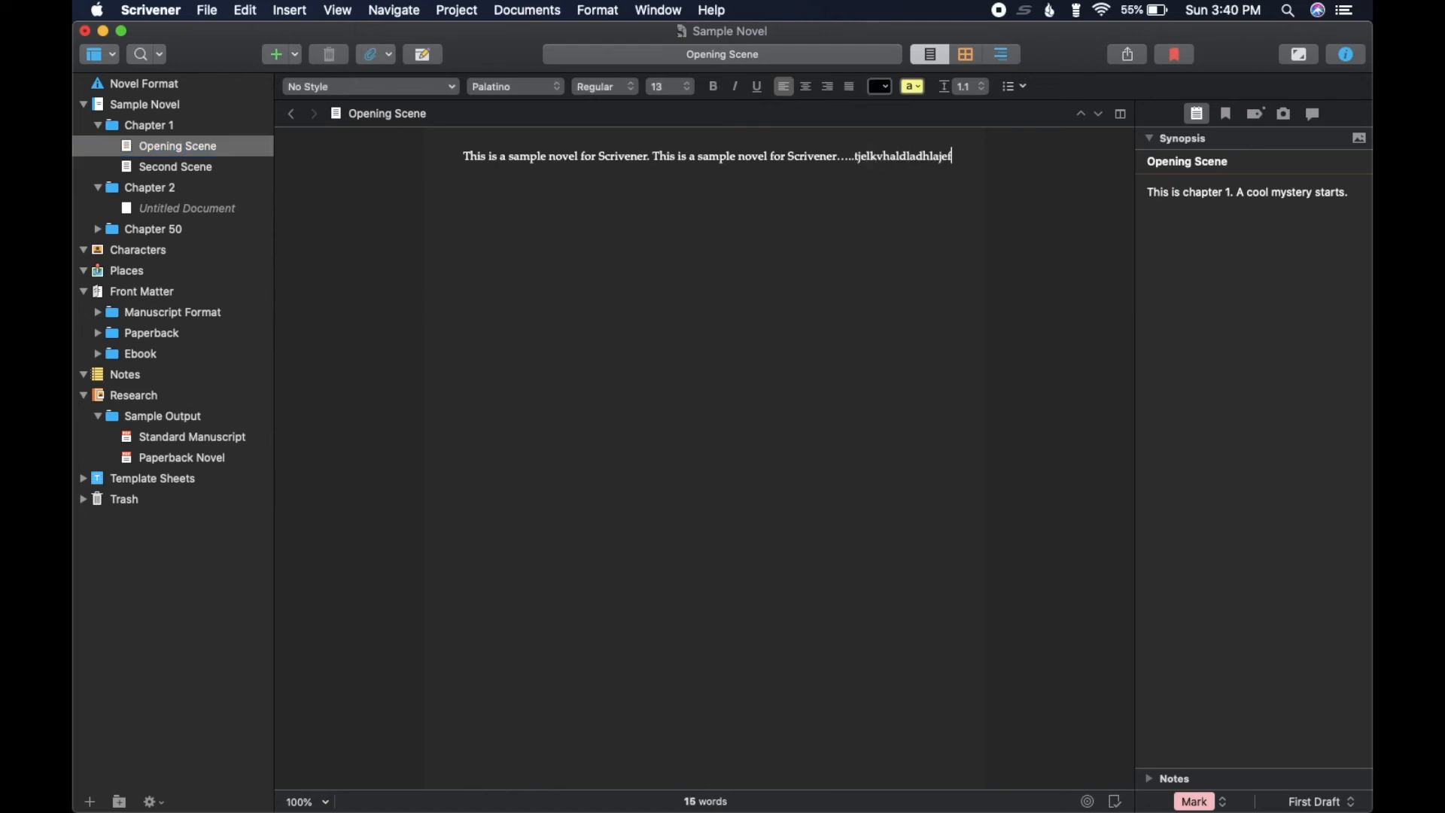
pyautogui.write('ljafljadfljadfljadlfjadlfjlajfladjfladjfladj')
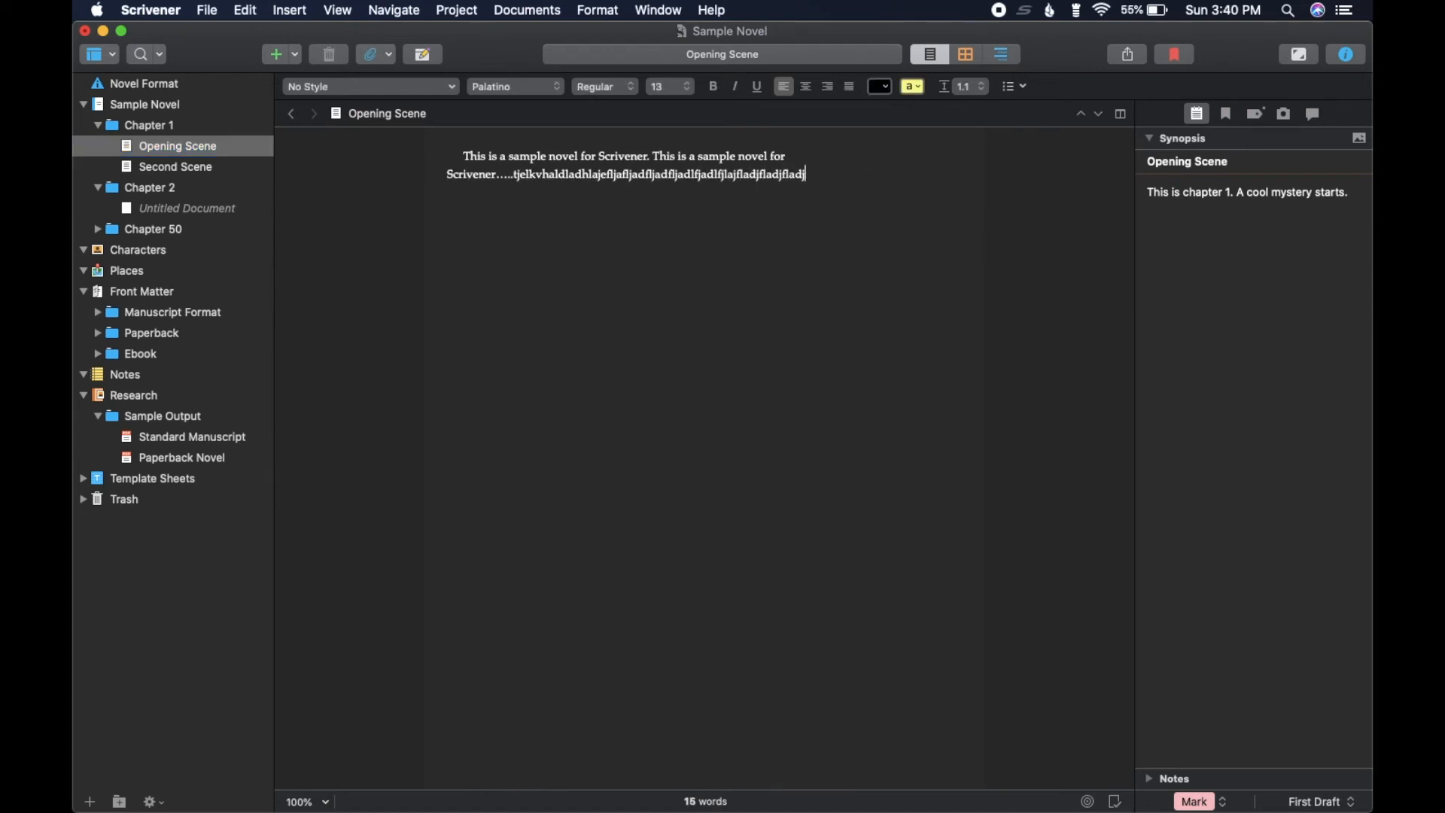
pyautogui.write('fldajfladjfljdalfjadlfjladjfladjfljadfladlf')
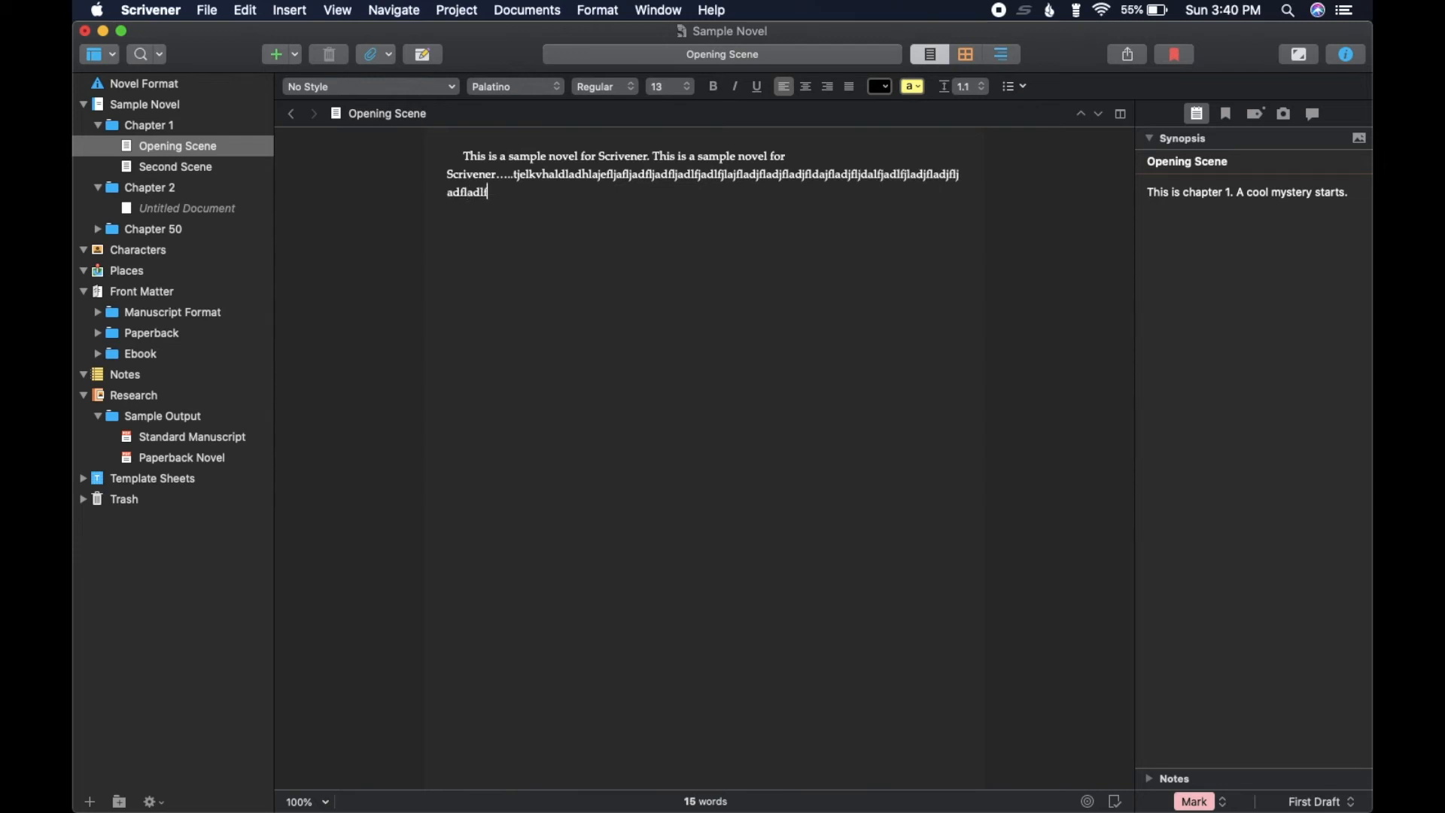
pyautogui.write('jldajfladfjlalfjaljflajfdlkajdflad')
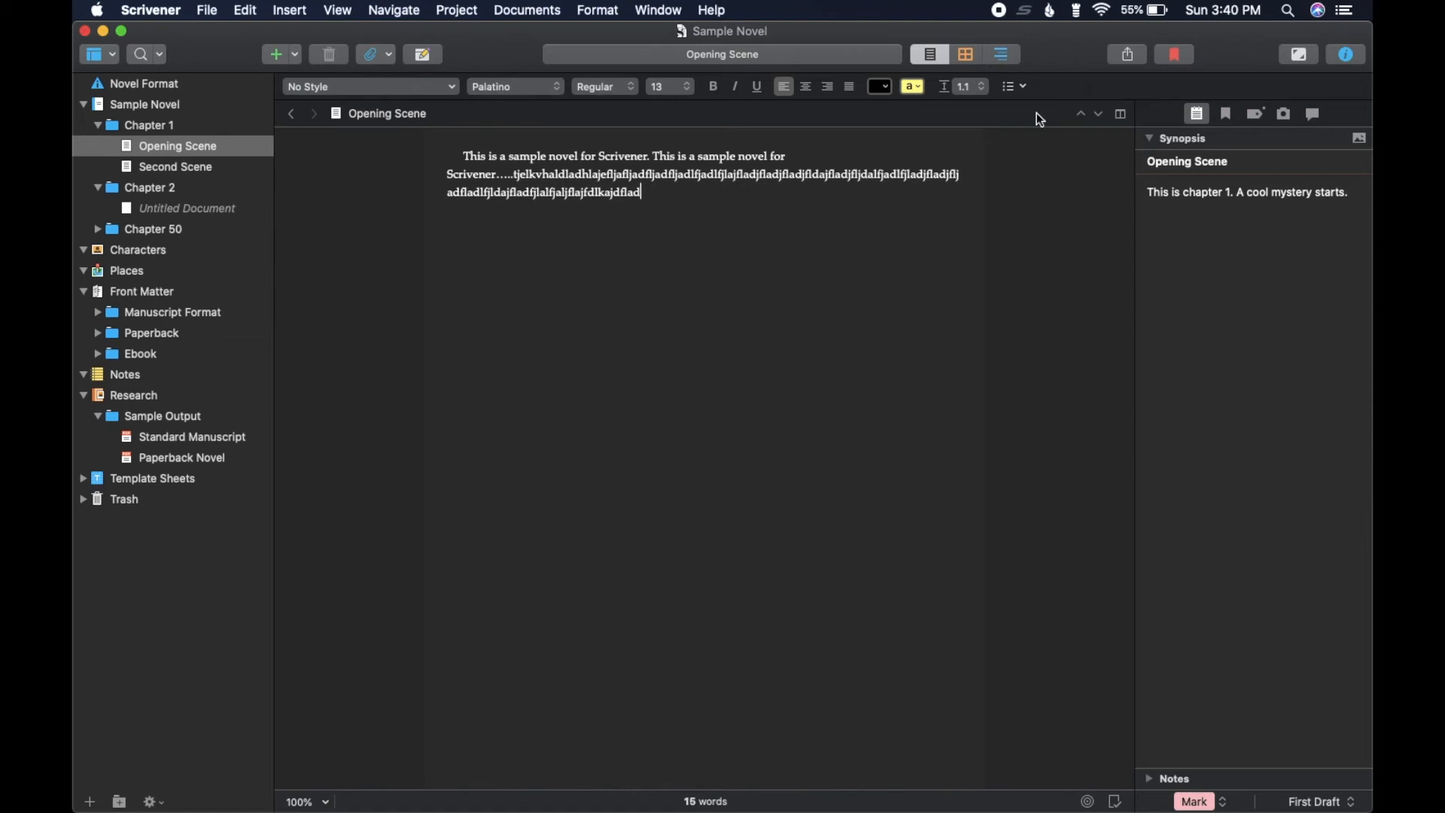
# - Continue Opening Scene's filler text in full-screen composition mode, then return to the project window
pyautogui.click(1302, 54)
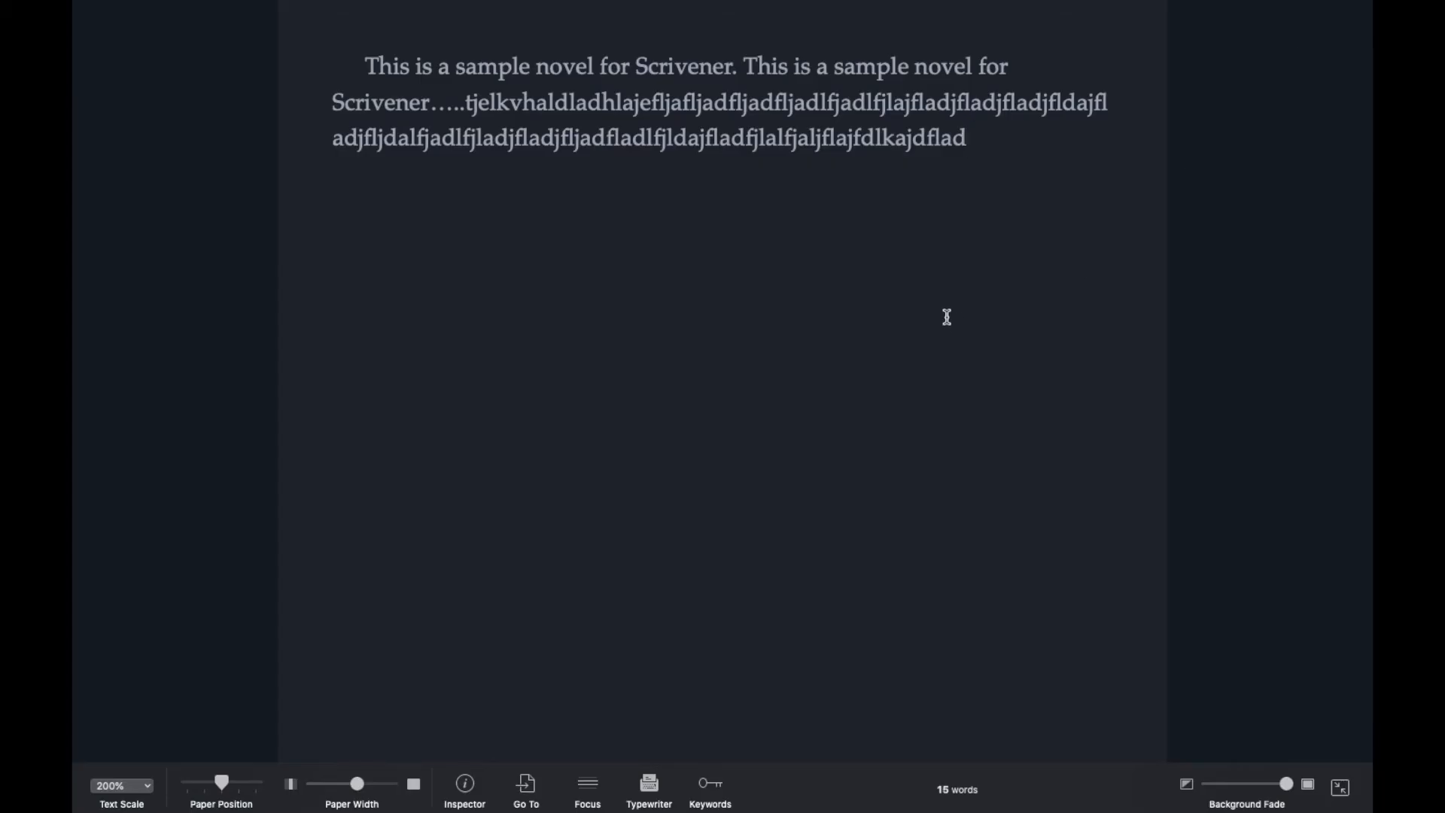
pyautogui.write('kjdfldjflajdfldjalfjadlfjladfjladjf')
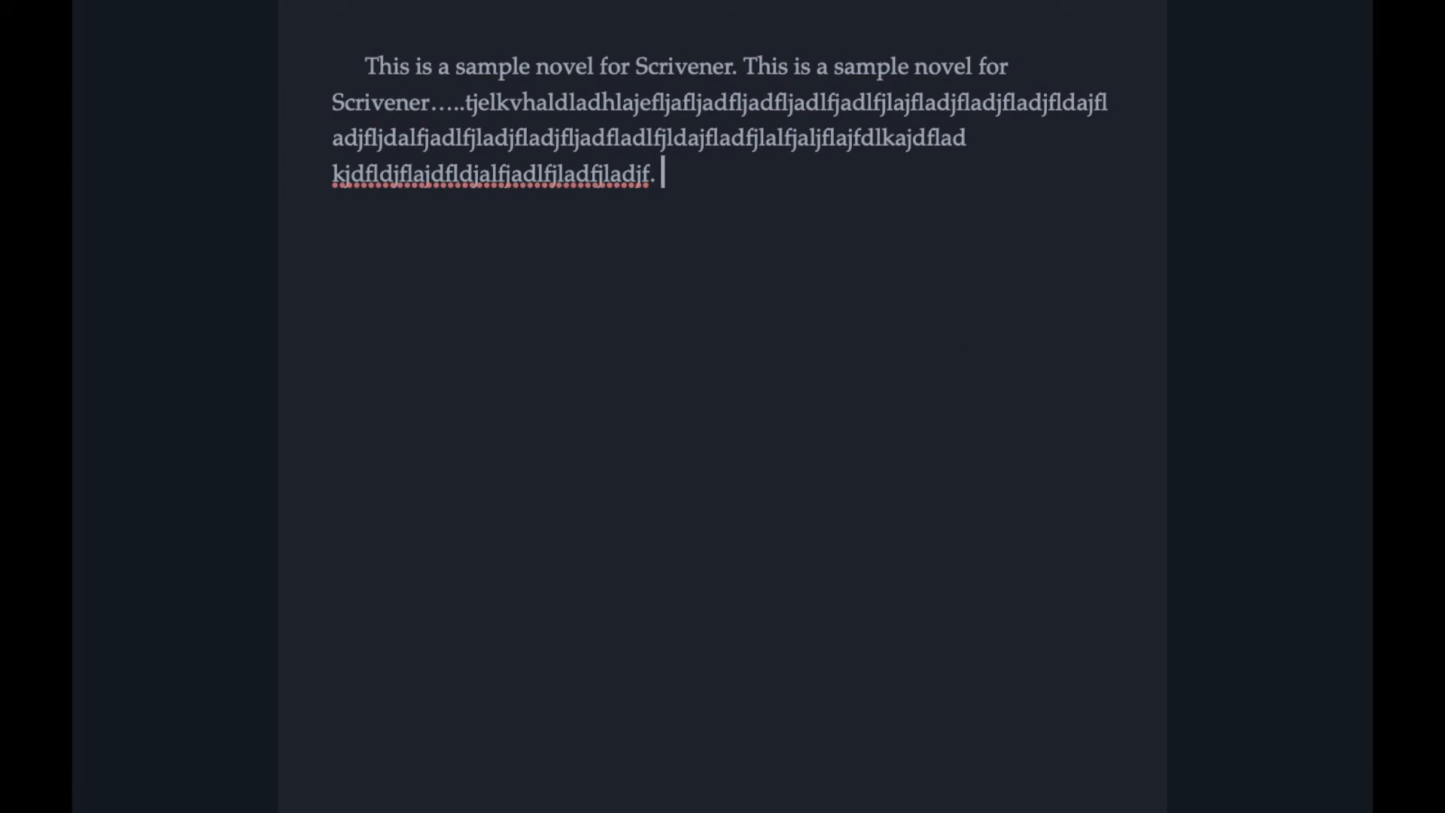
pyautogui.press('Escape')
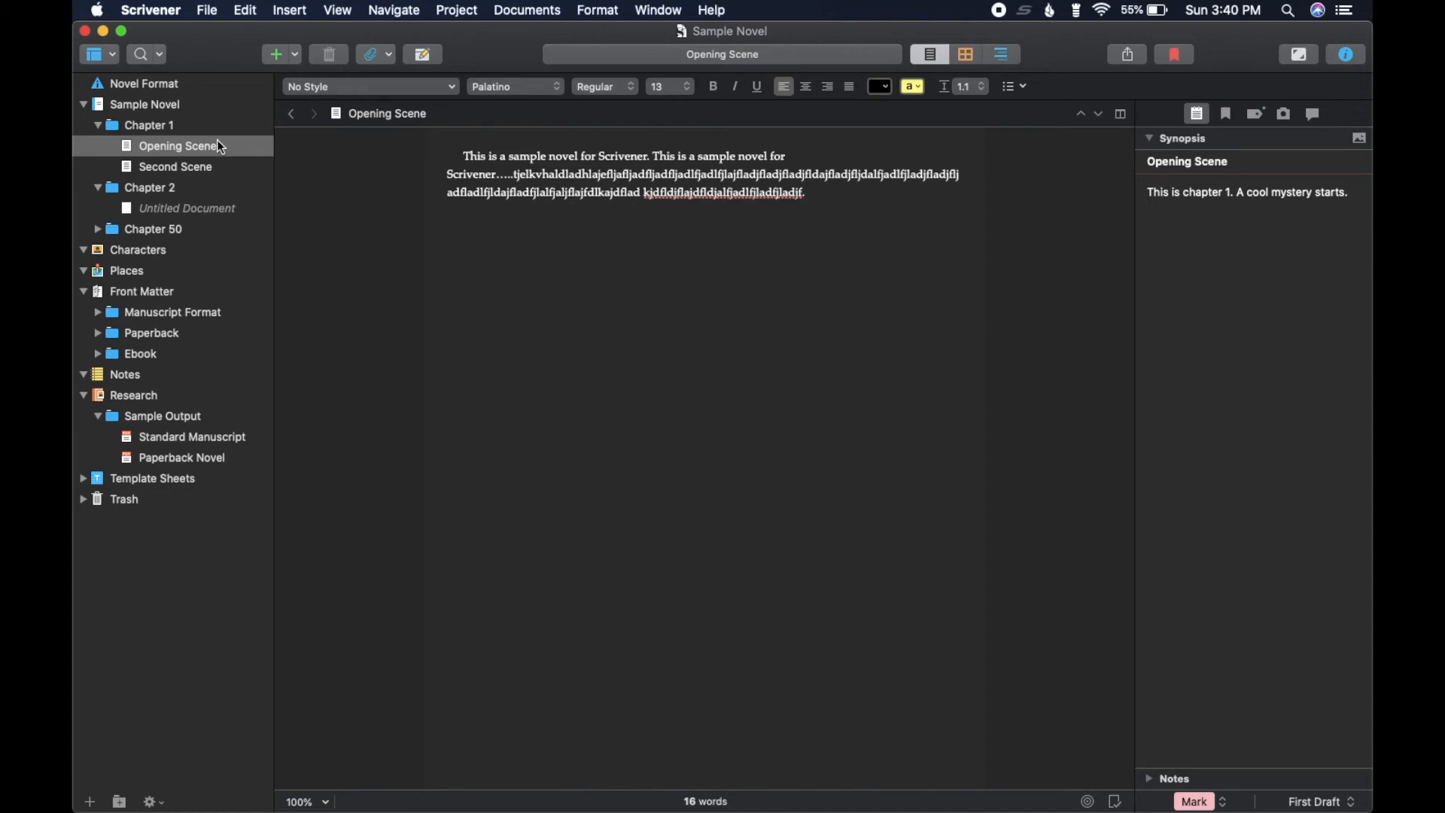
# - View Chapter 1 as an outline, as a corkboard and as the combined text of its scenes
pyautogui.click(197, 125)
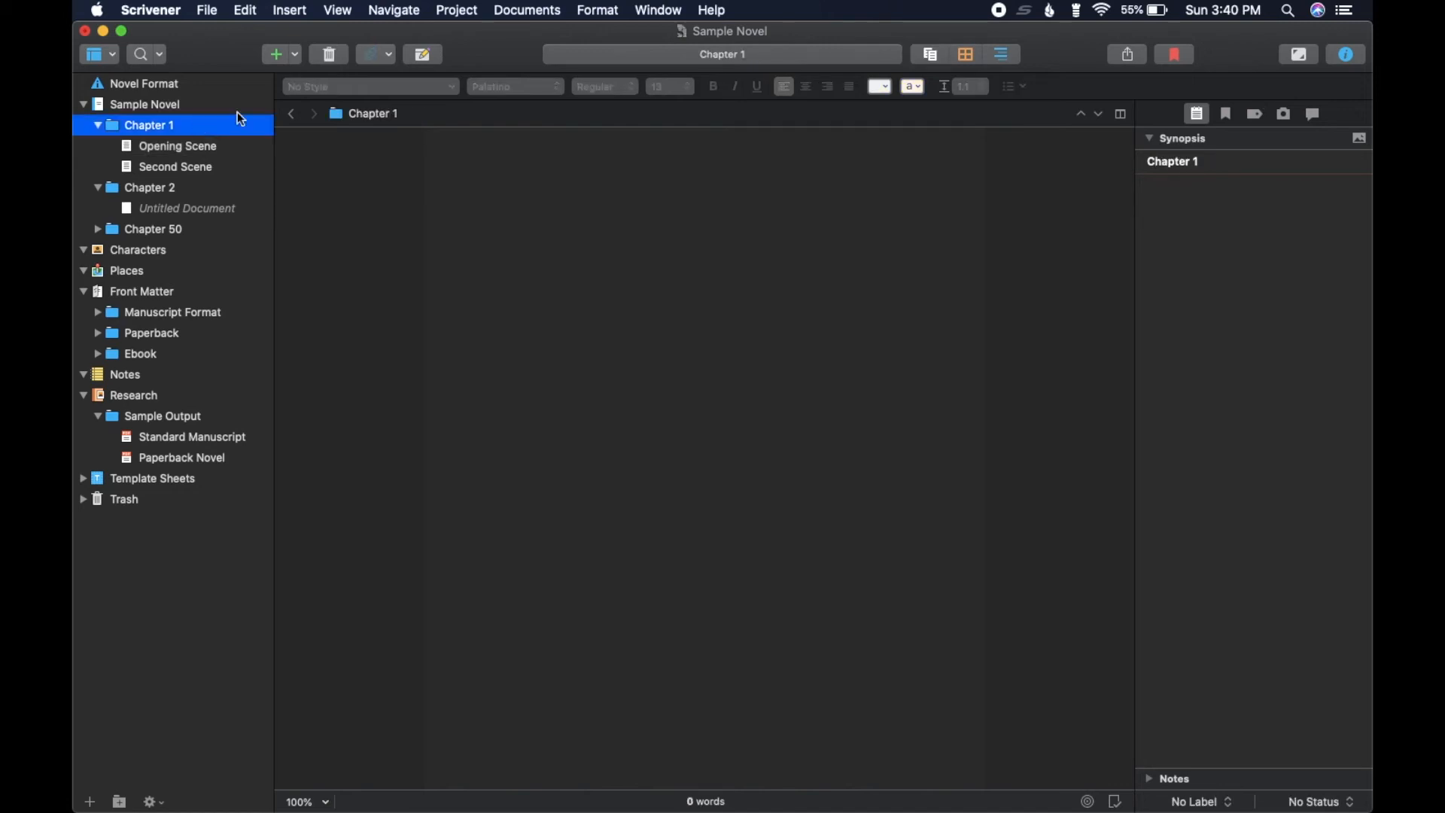
pyautogui.click(1002, 64)
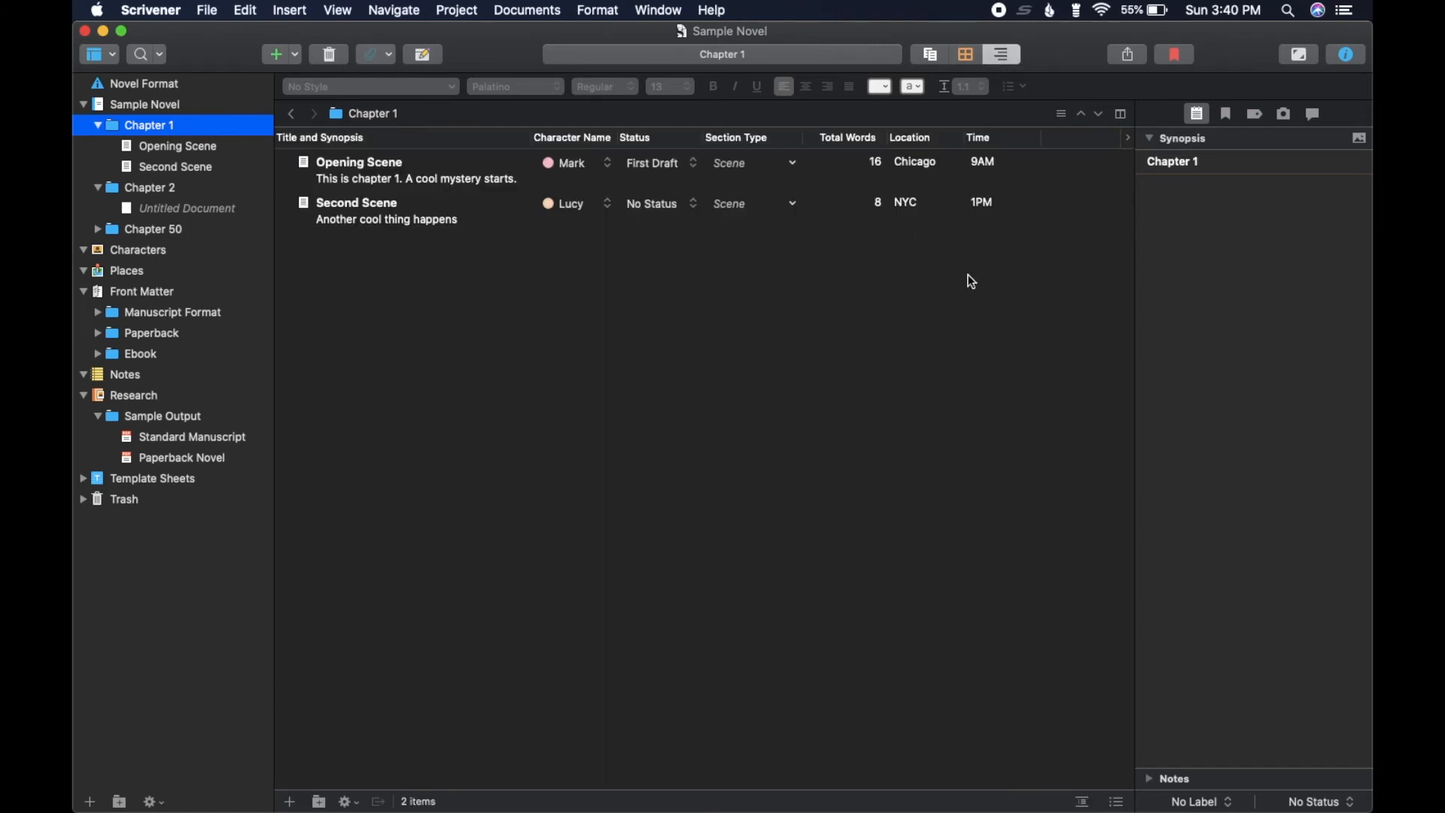
pyautogui.click(971, 55)
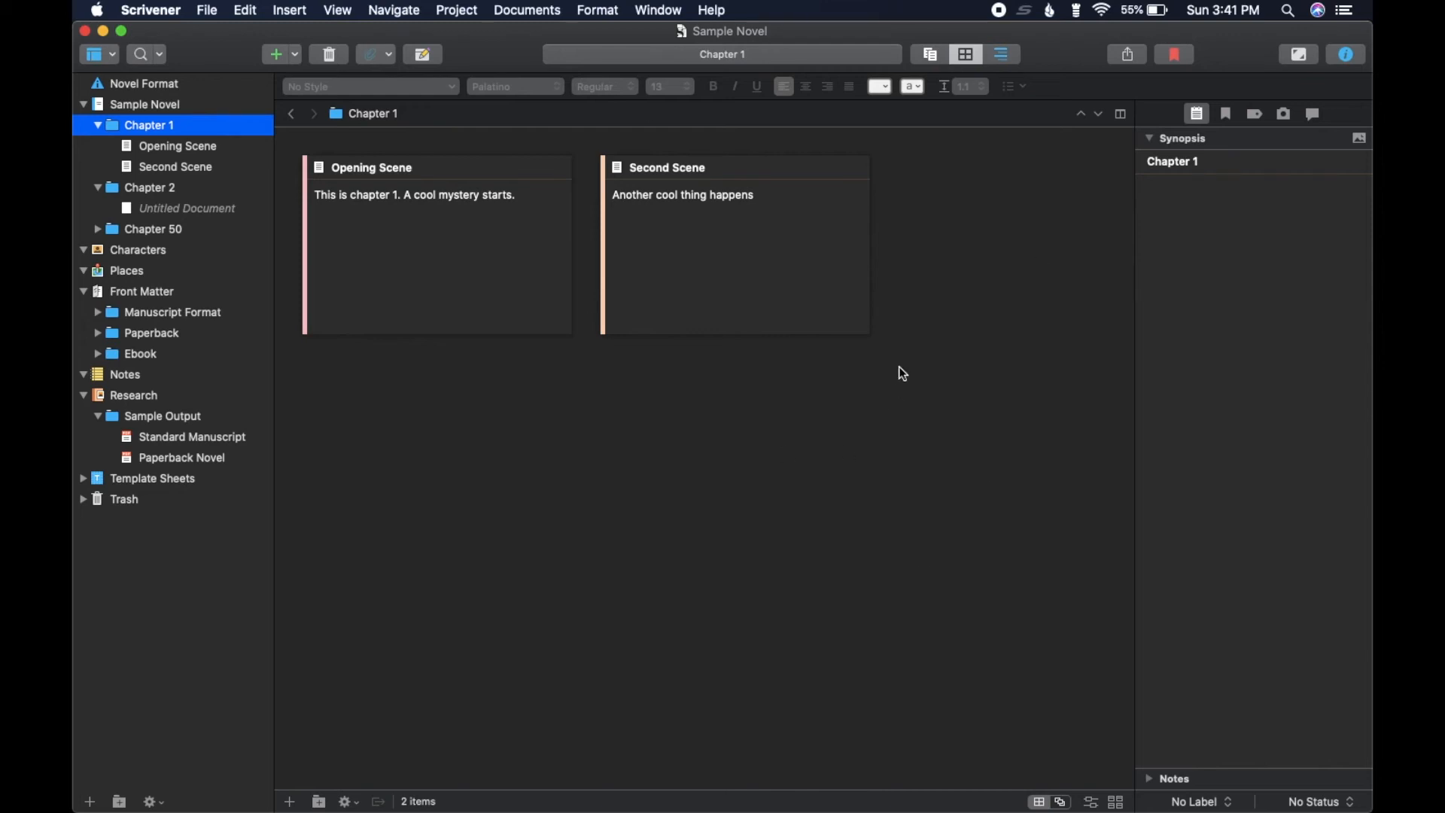
pyautogui.click(932, 55)
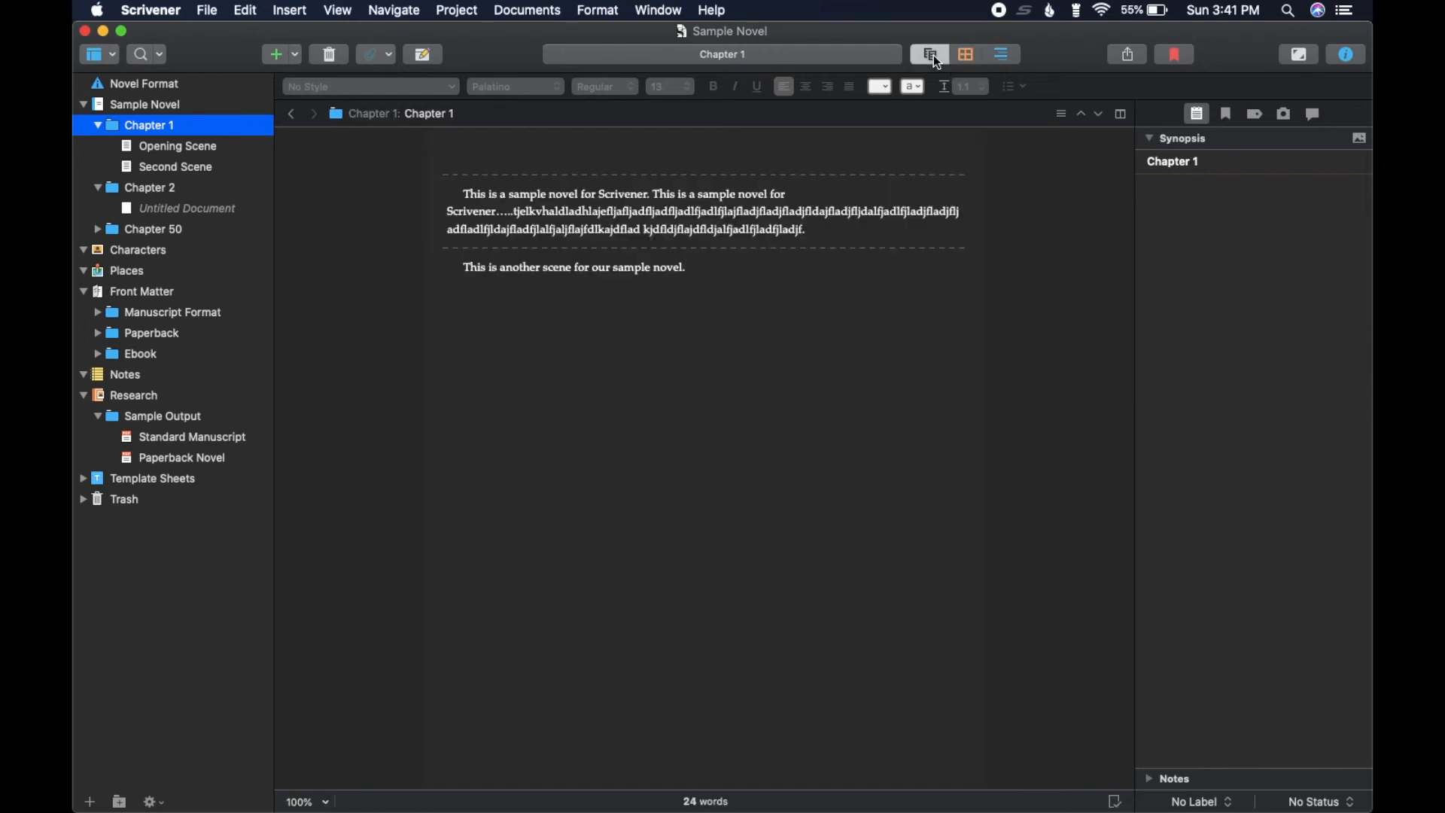
pyautogui.click(933, 55)
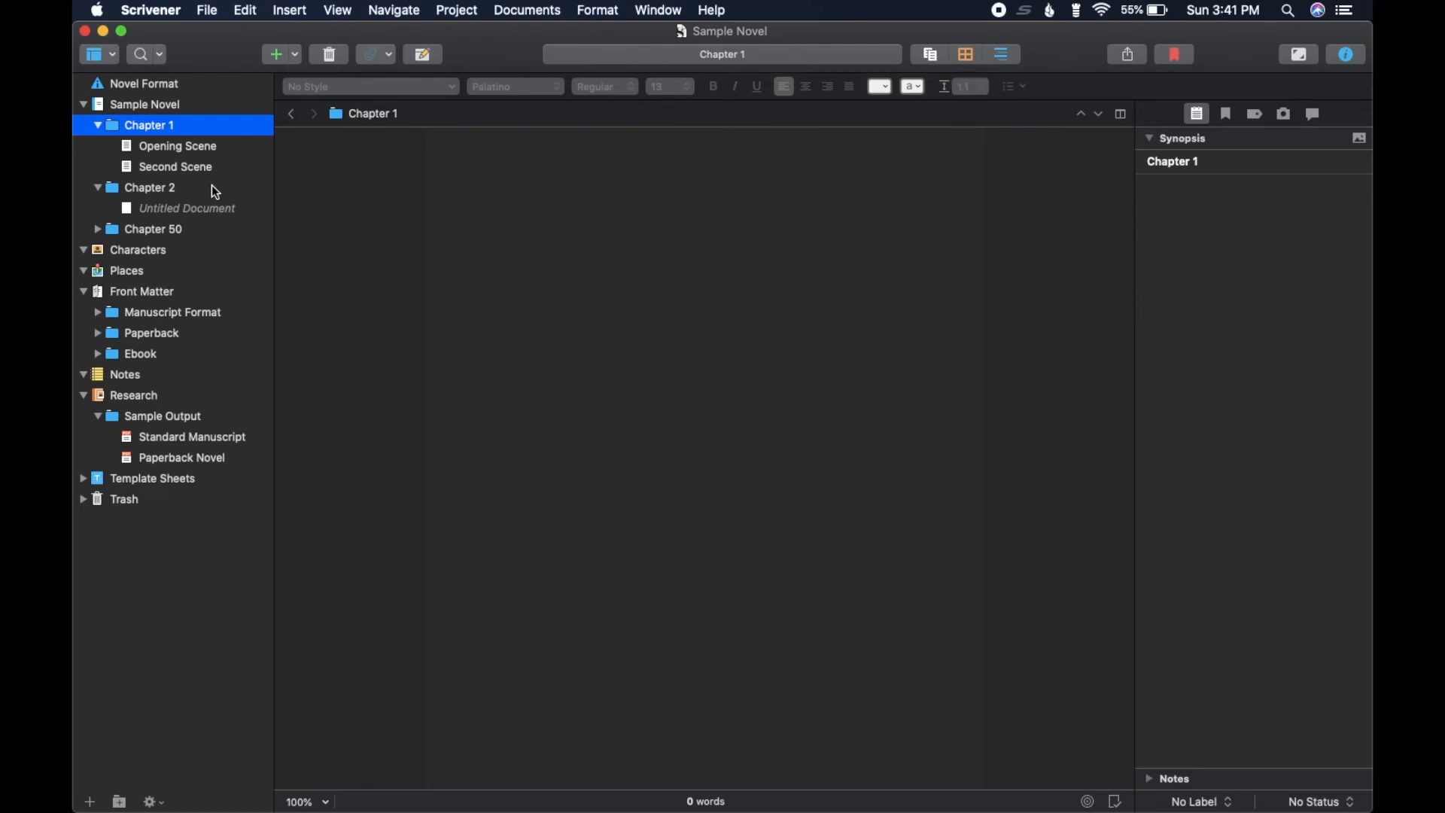
# - Look through Chapter 1's scene documents and the Characters and Places folders in the binder
pyautogui.click(174, 167)
pyautogui.click(170, 133)
pyautogui.click(161, 146)
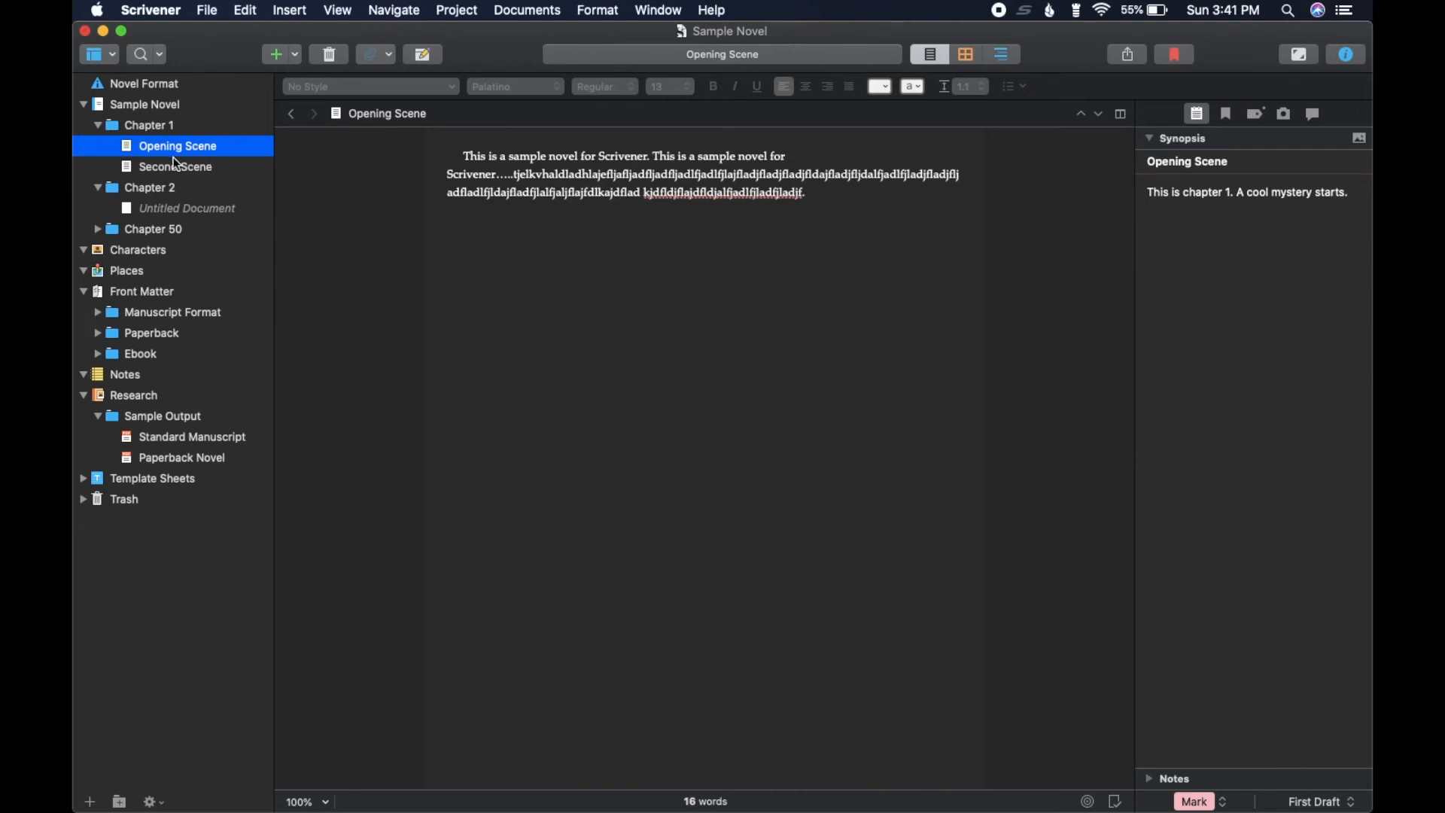
pyautogui.click(126, 253)
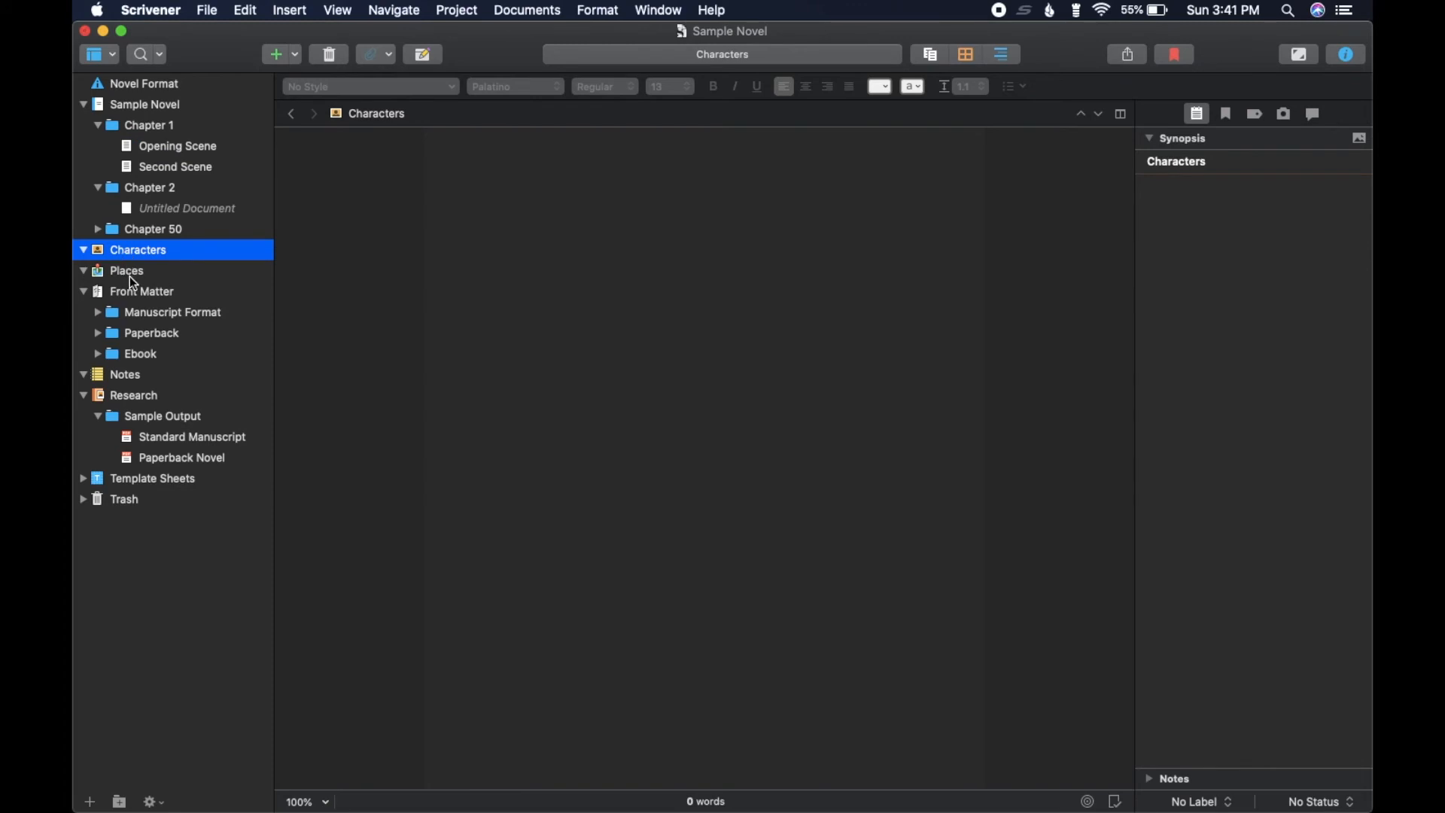
pyautogui.click(132, 278)
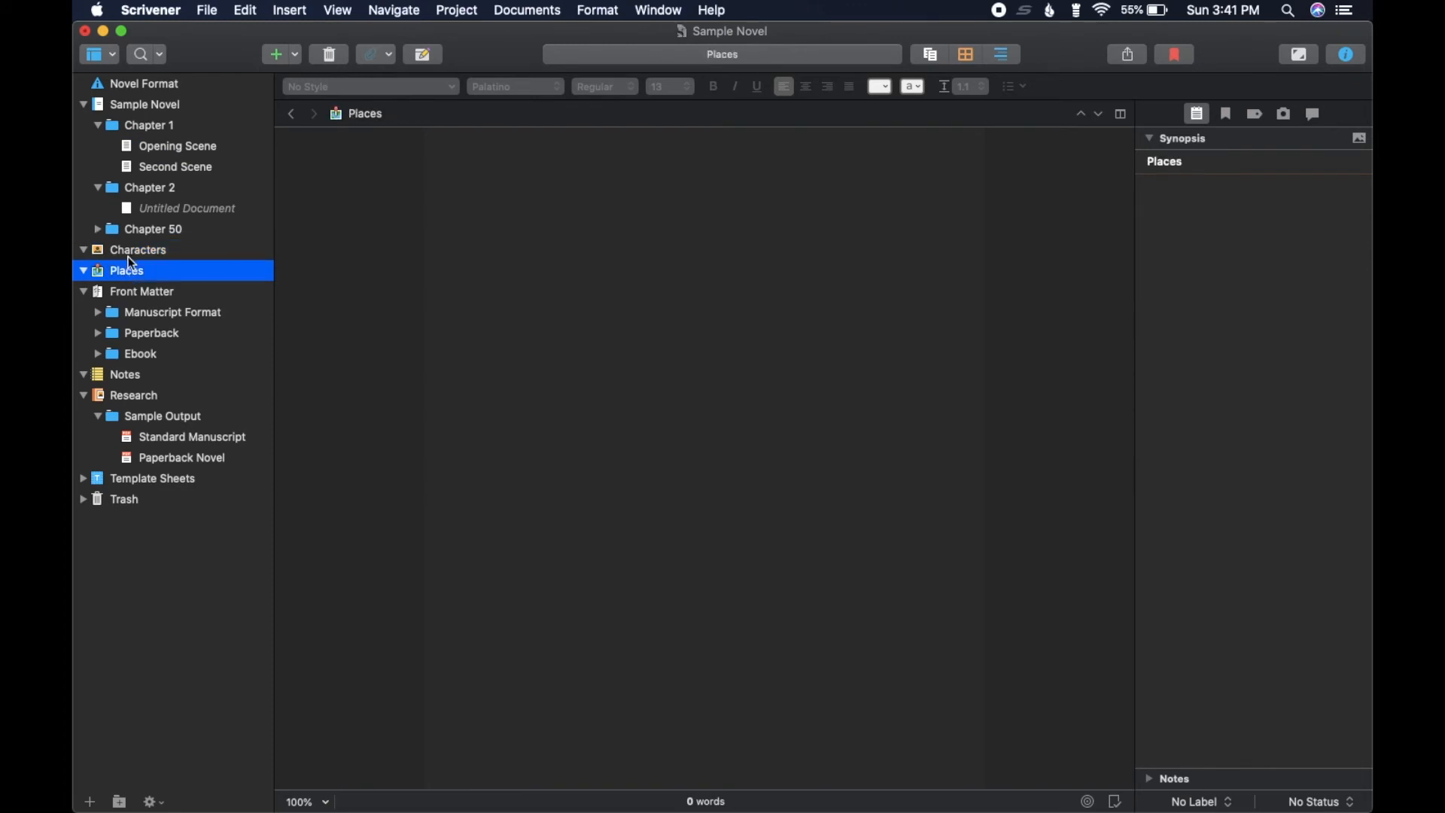
pyautogui.click(128, 257)
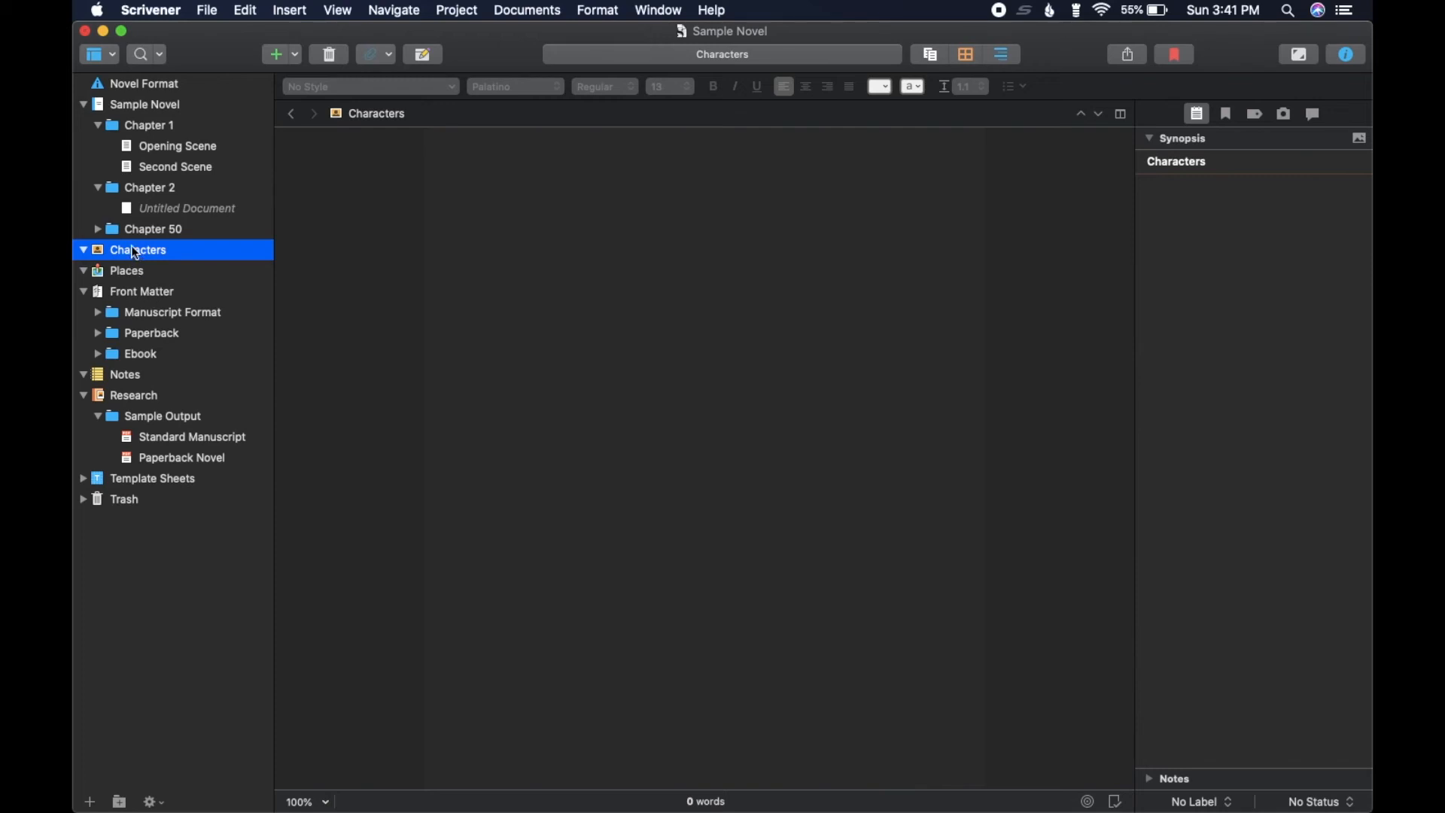
# - Add a character sketch to the Characters folder and append the first character's name to its title
pyautogui.click(138, 277)
pyautogui.click(139, 252)
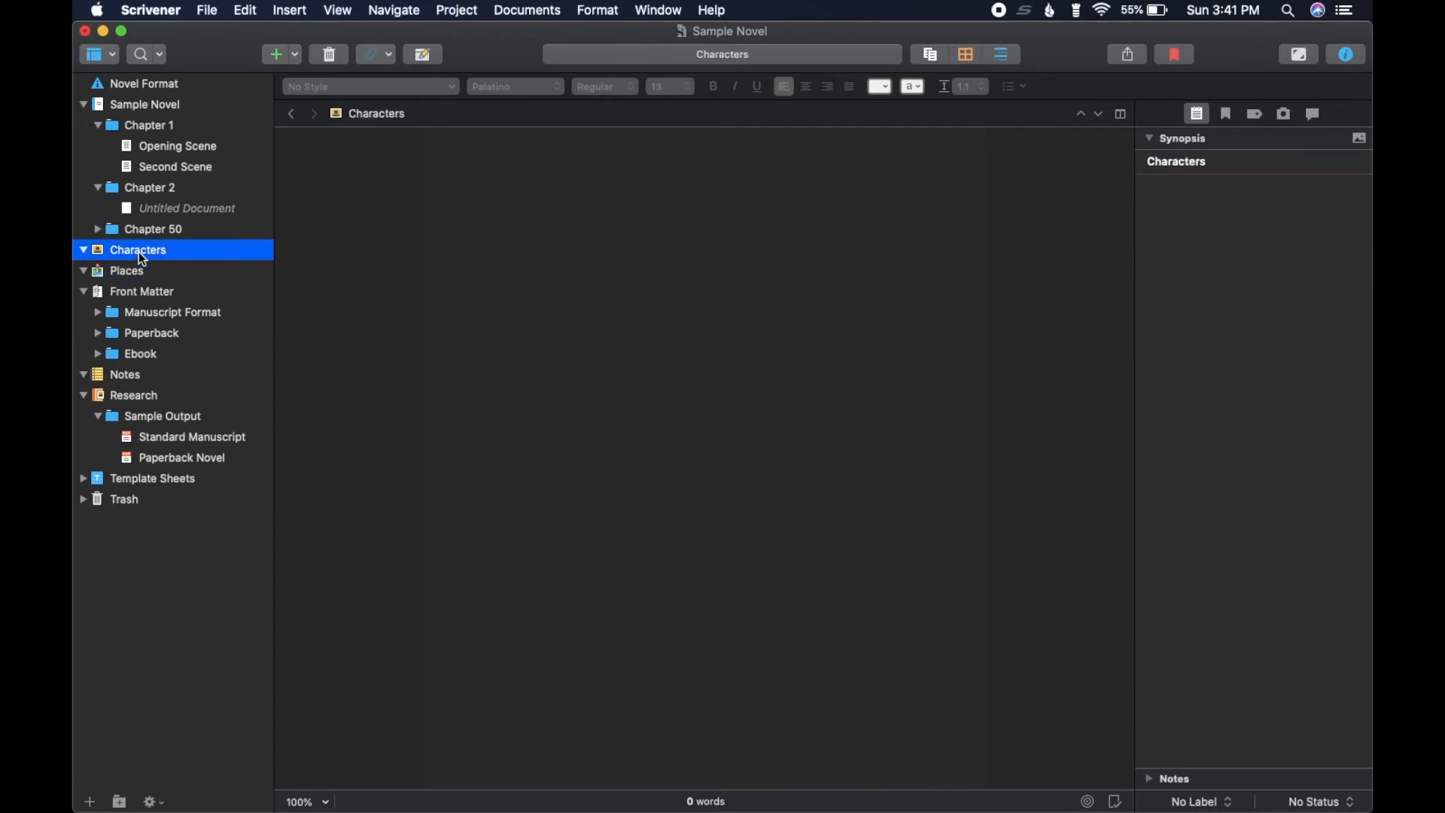
pyautogui.click(279, 56)
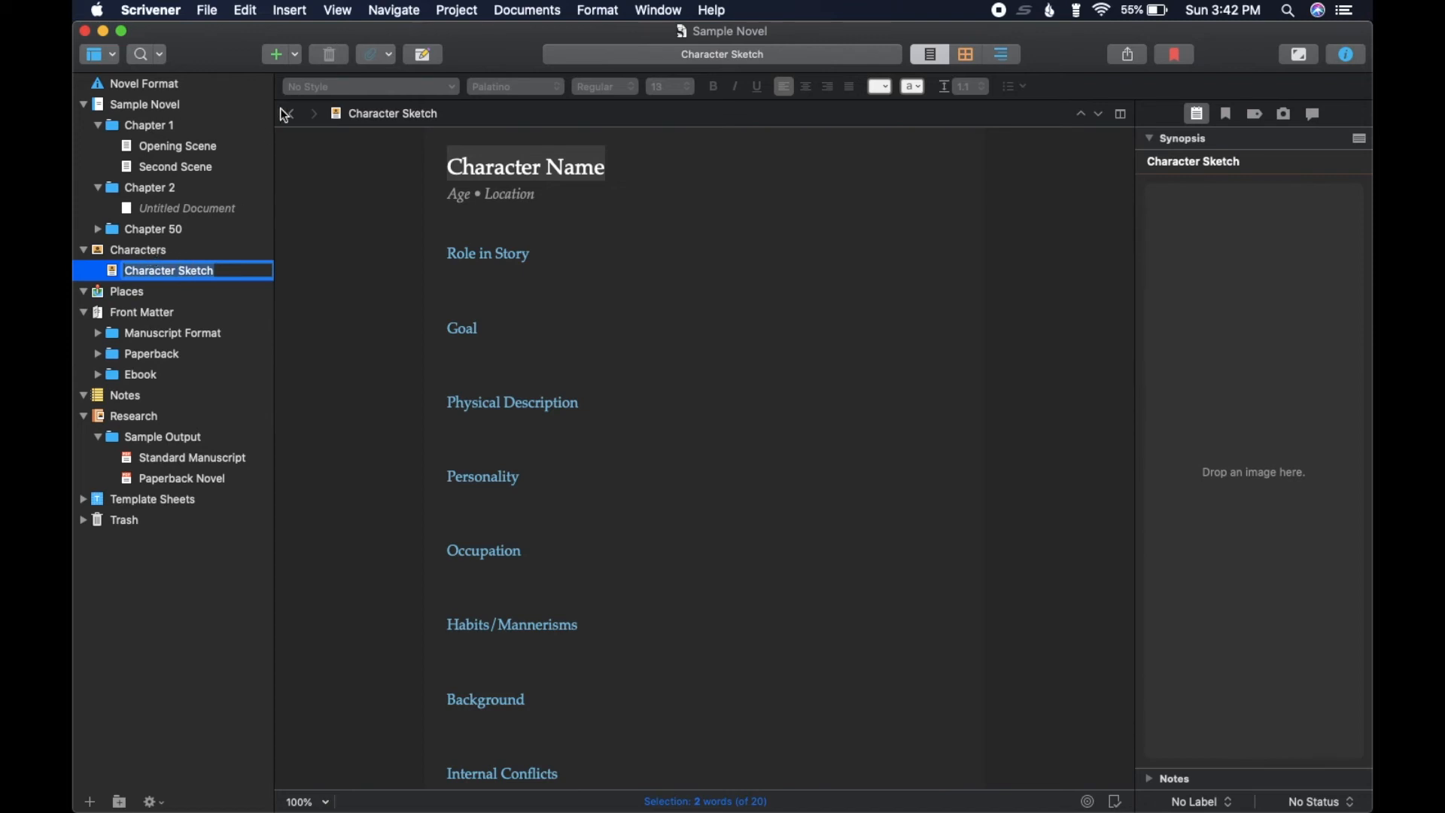
pyautogui.click(671, 257)
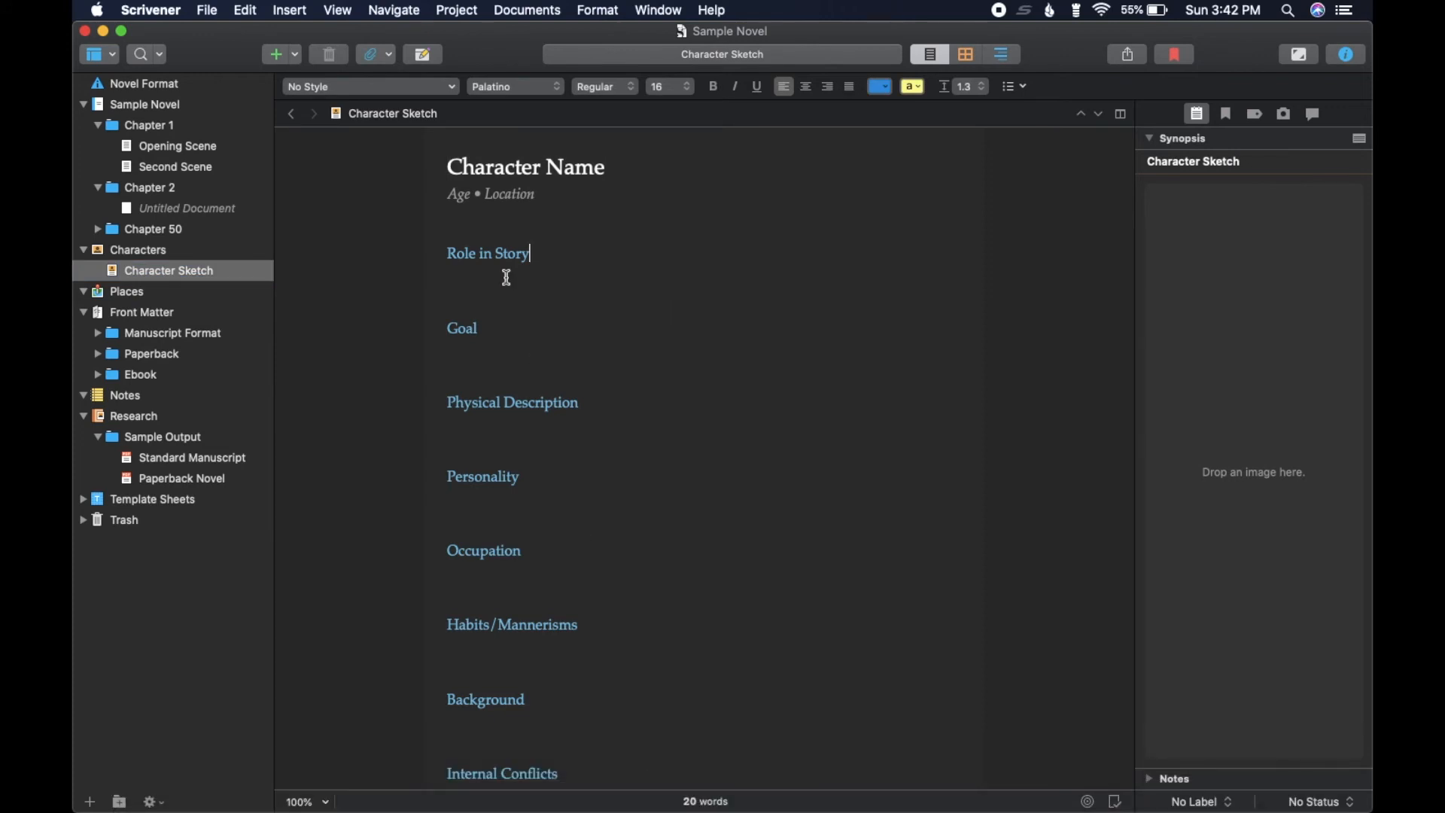
pyautogui.click(250, 270)
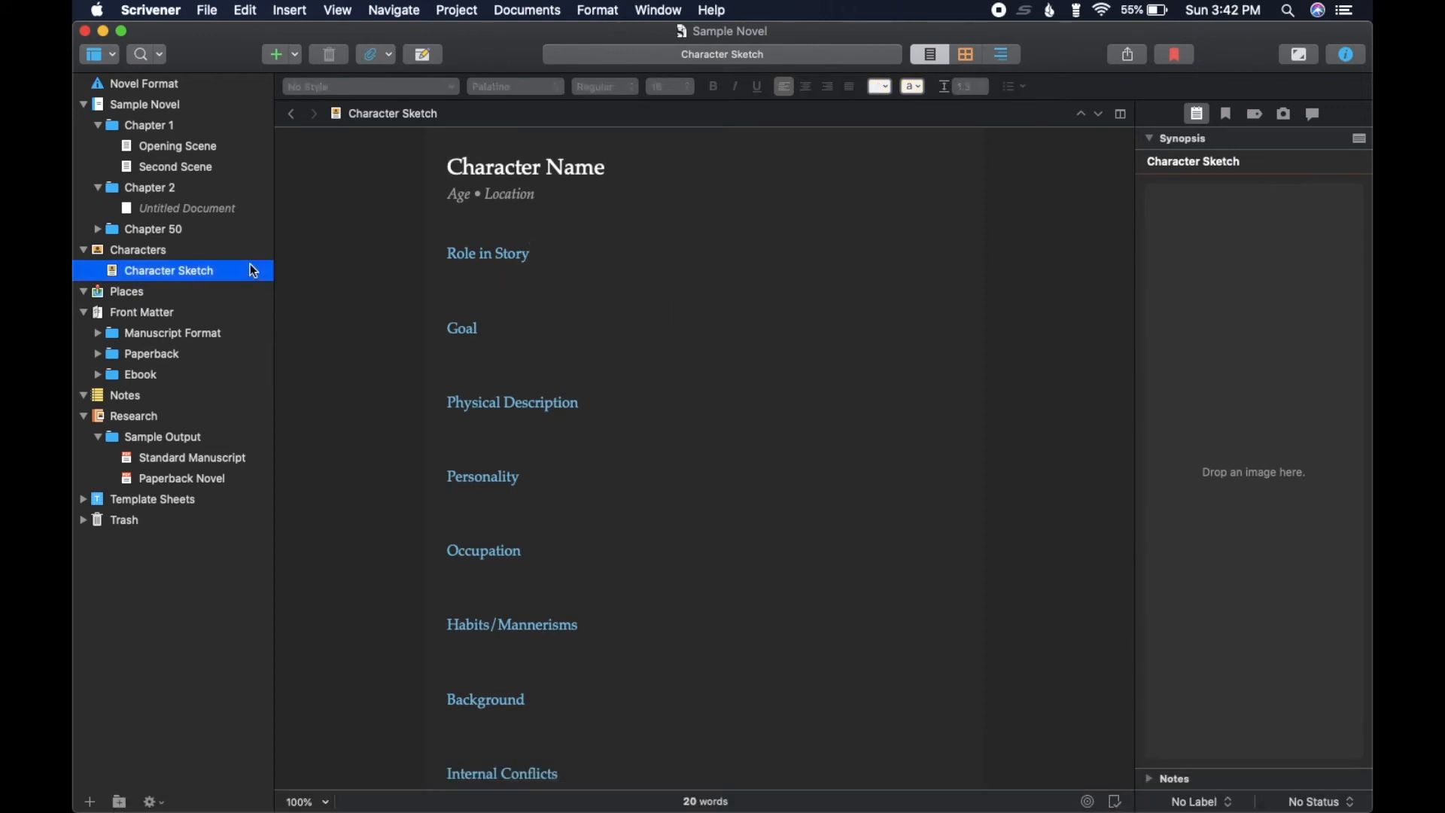
pyautogui.doubleClick(238, 269)
pyautogui.click(239, 271)
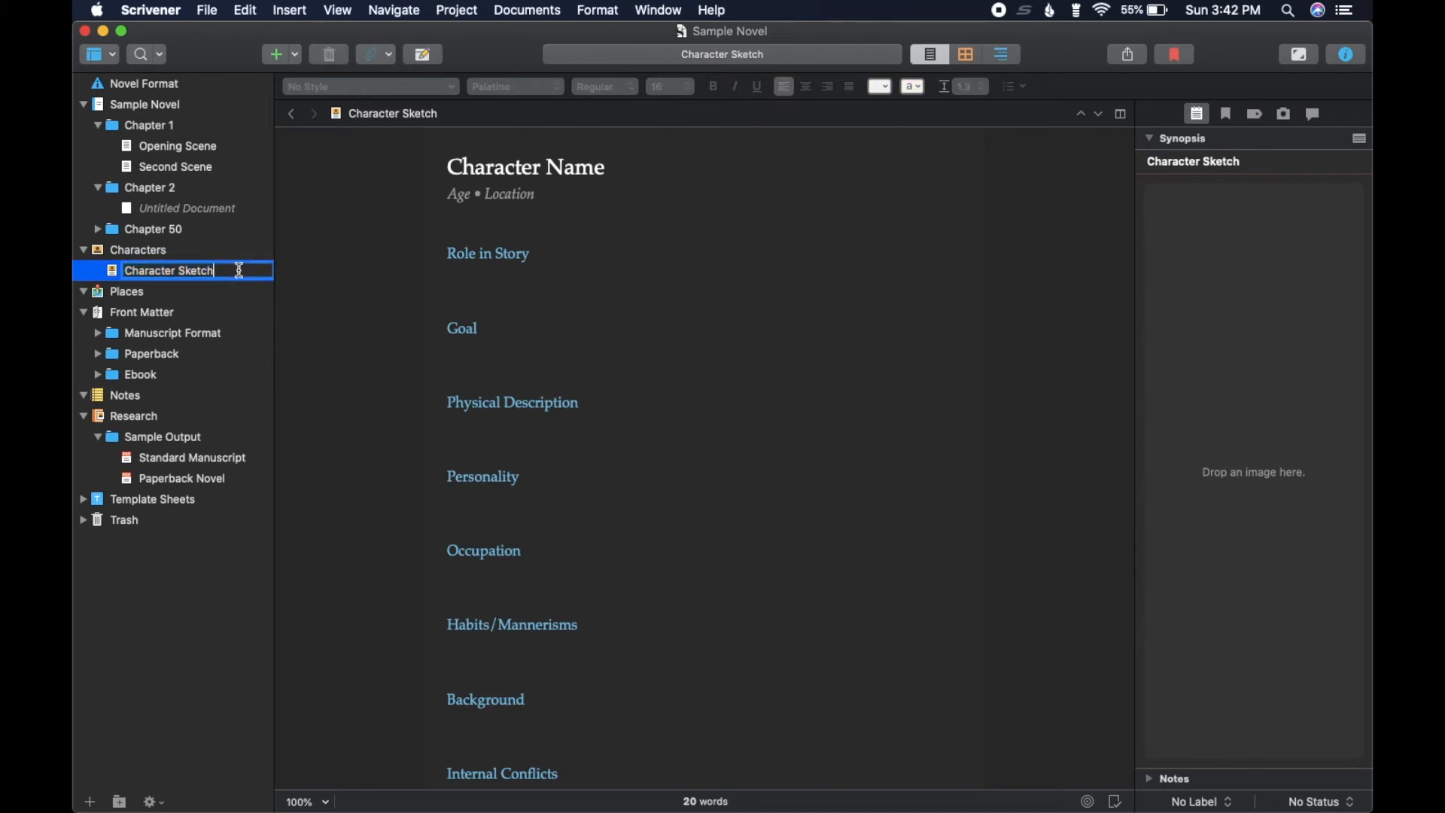
pyautogui.write('Mark')
# - Replace the Character Name heading in the first sketch with the character's name
pyautogui.click(600, 253)
pyautogui.click(583, 189)
pyautogui.click(648, 154)
pyautogui.press('BackSpace')
pyautogui.press('BackSpace')
pyautogui.press('BackSpace')
pyautogui.press('BackSpace')
pyautogui.press('BackSpace')
pyautogui.press('BackSpace')
pyautogui.press('BackSpace')
pyautogui.press('BackSpace')
pyautogui.press('BackSpace')
pyautogui.press('BackSpace')
pyautogui.press('BackSpace')
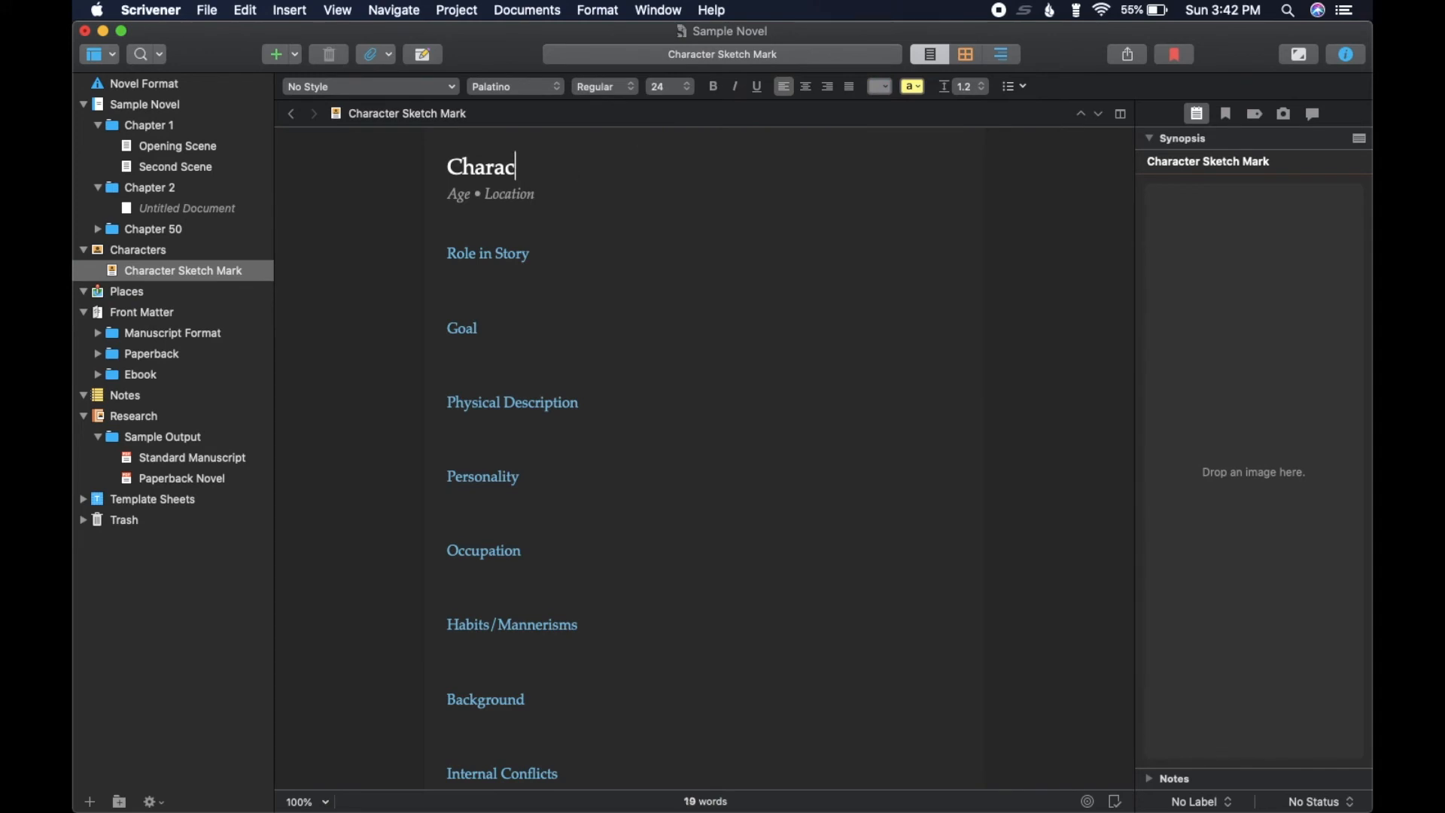
pyautogui.press('BackSpace')
pyautogui.press('BackSpace')
pyautogui.press('BackSpace')
pyautogui.write('Mark')
# - Replace the age and location line under the first character's heading with "30, From Chicago"
pyautogui.click(602, 200)
pyautogui.press('BackSpace')
pyautogui.press('BackSpace')
pyautogui.press('BackSpace')
pyautogui.press('BackSpace')
pyautogui.press('BackSpace')
pyautogui.press('BackSpace')
pyautogui.press('BackSpace')
pyautogui.press('BackSpace')
pyautogui.press('BackSpace')
pyautogui.press('BackSpace')
pyautogui.press('BackSpace')
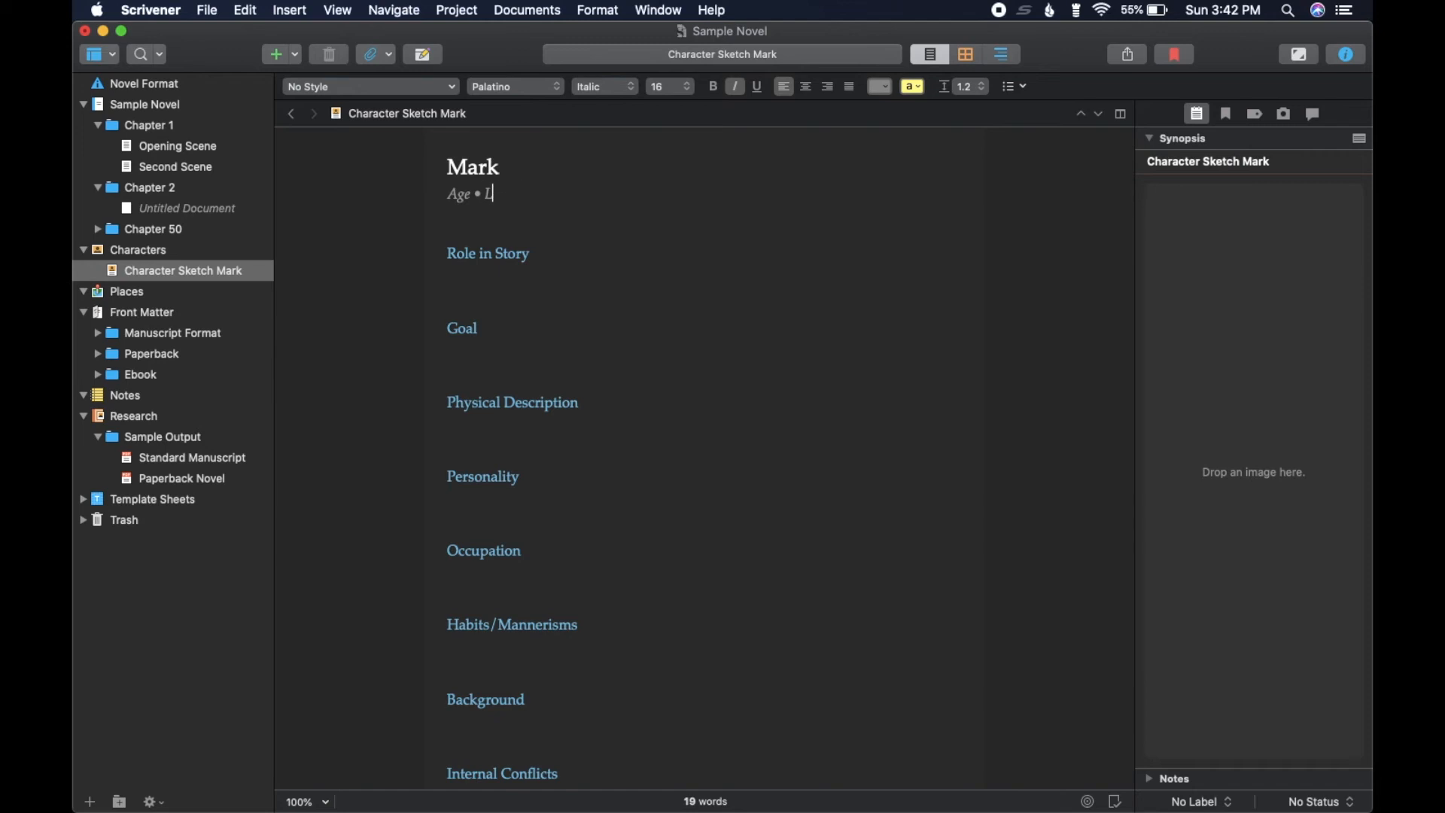
pyautogui.press('BackSpace')
pyautogui.press('BackSpace')
pyautogui.press('BackSpace')
pyautogui.write('30, Lo')
pyautogui.press('BackSpace')
pyautogui.press('BackSpace')
pyautogui.write('From Chicago')
# - Look through the first character sketch's sections from Role in Story down to Notes
pyautogui.click(666, 274)
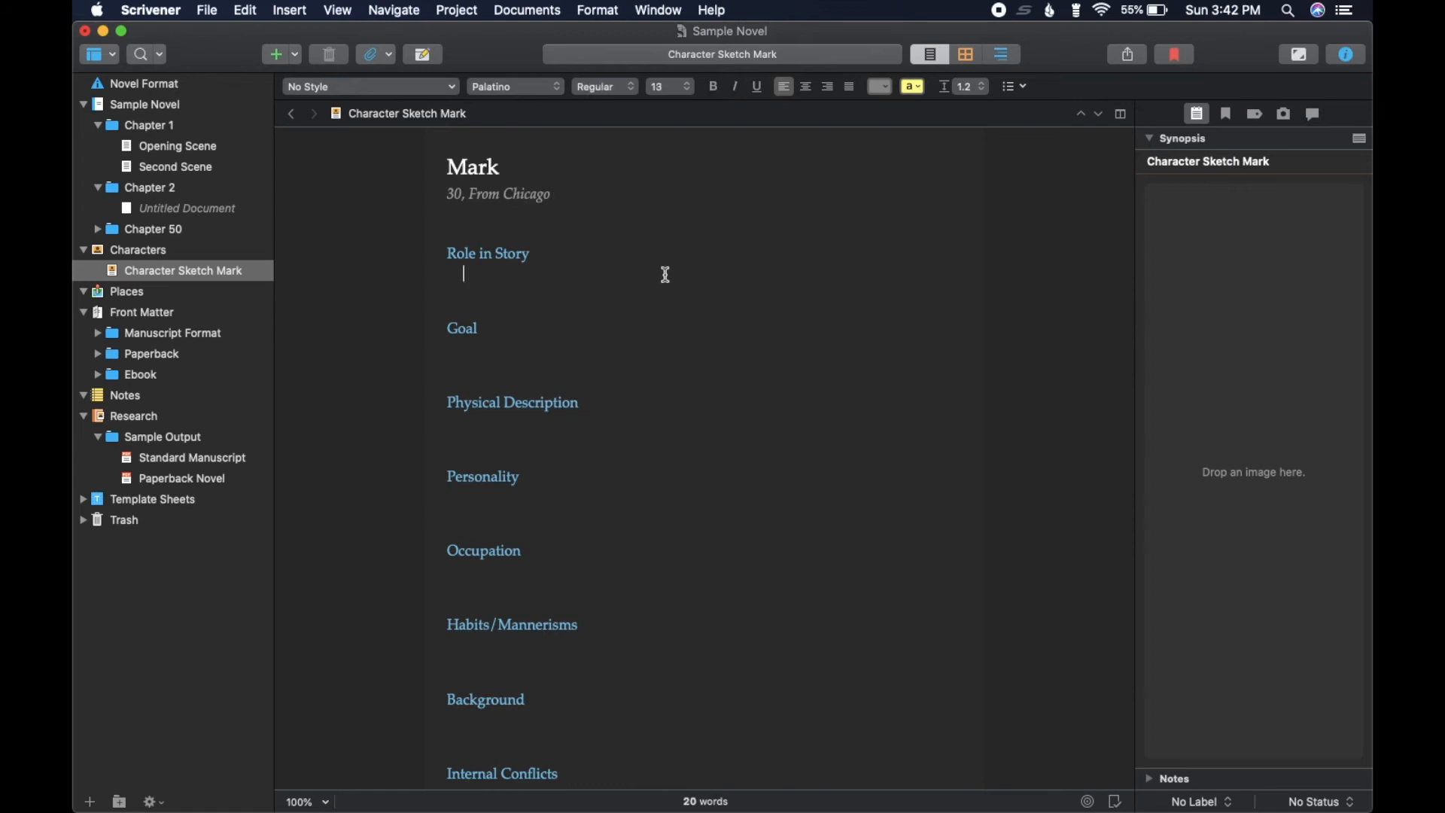
pyautogui.press('Down')
pyautogui.press('Down')
pyautogui.press('Down')
pyautogui.press('Down')
pyautogui.press('Down')
pyautogui.click(462, 250)
pyautogui.click(746, 716)
pyautogui.moveTo(542, 549); pyautogui.dragTo(635, 310)
pyautogui.click(665, 441)
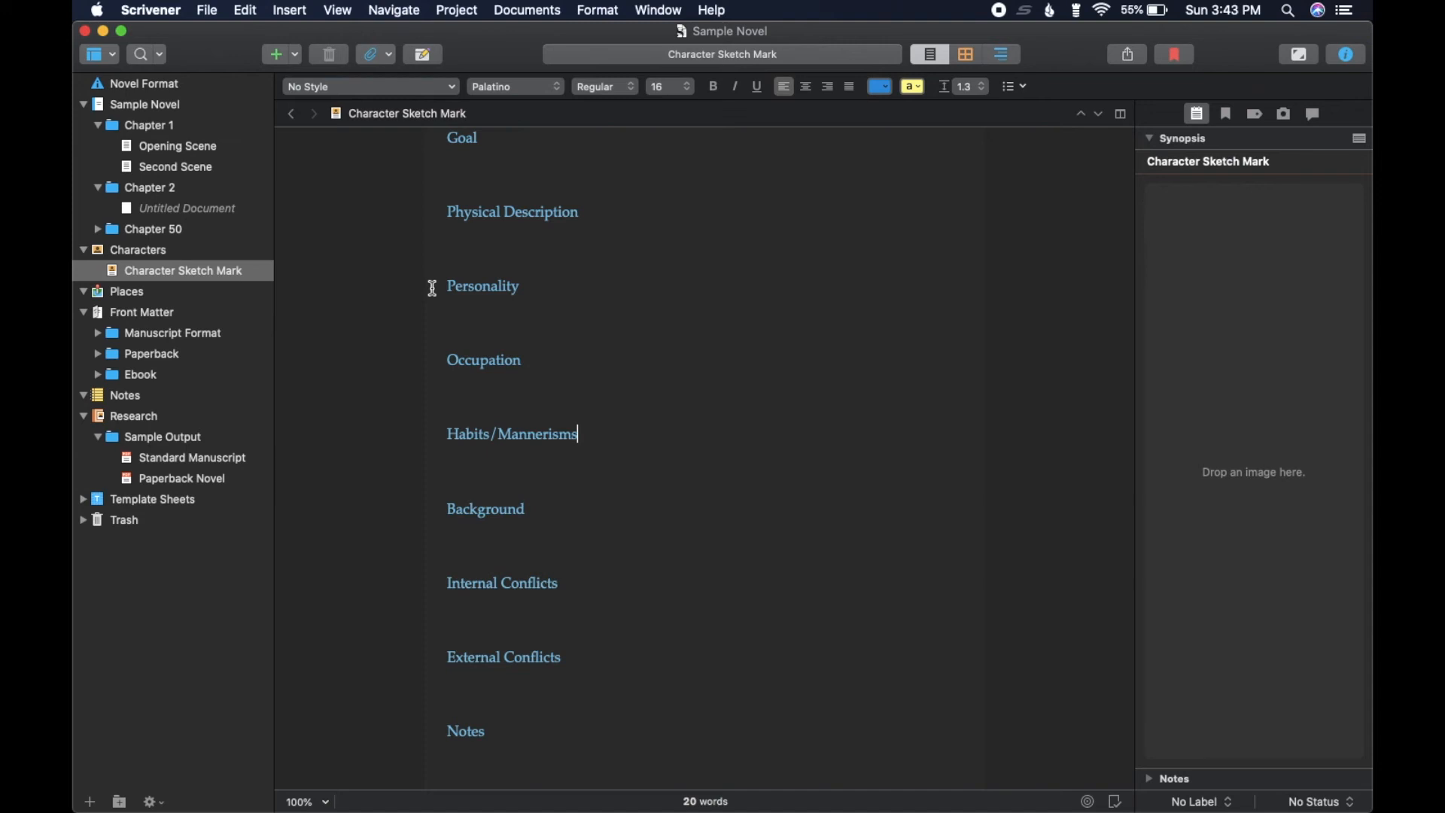
# - Add a second character sketch below the first and append the second character's name to its title
pyautogui.click(186, 271)
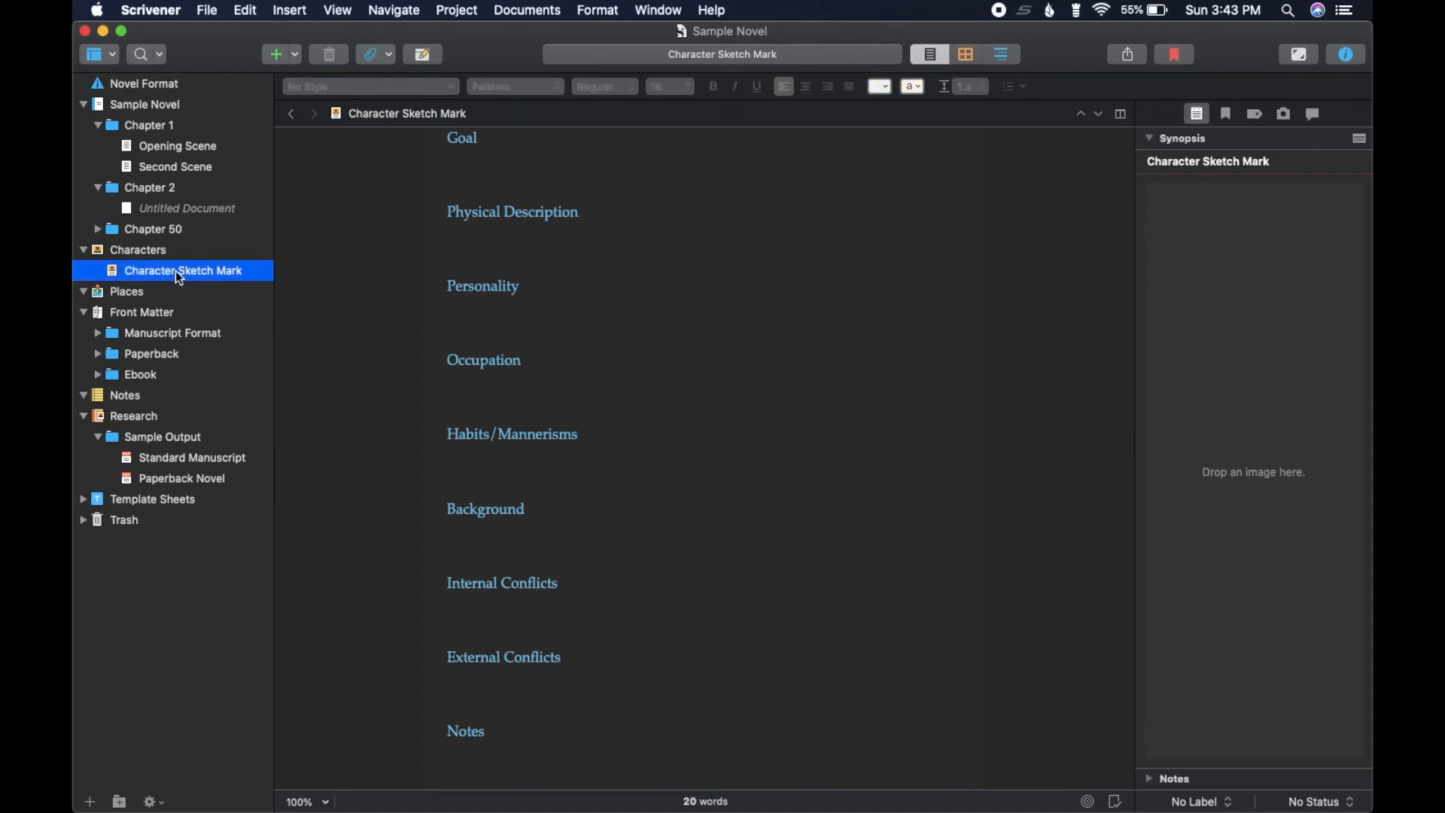
pyautogui.click(297, 56)
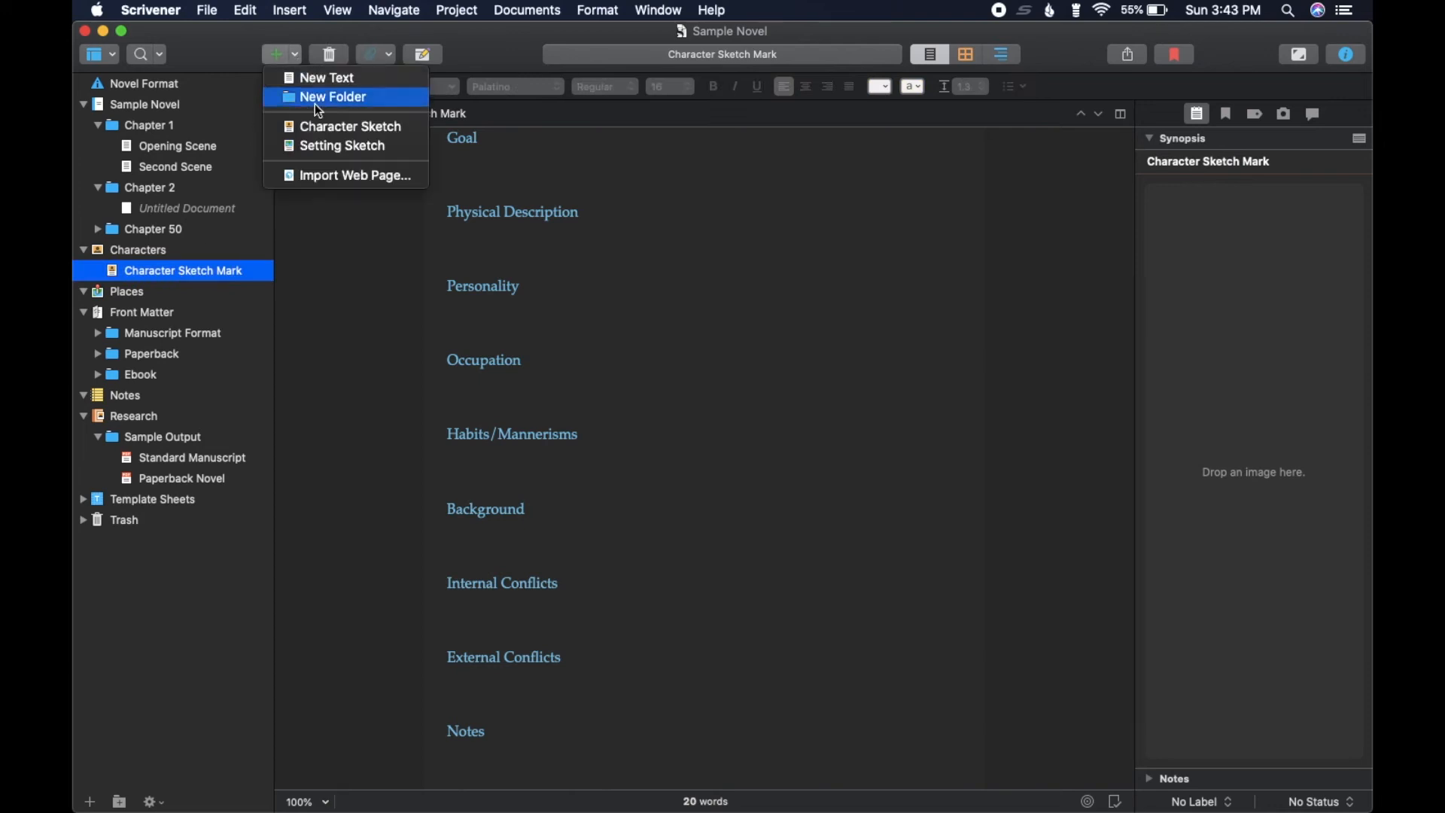
pyautogui.click(322, 128)
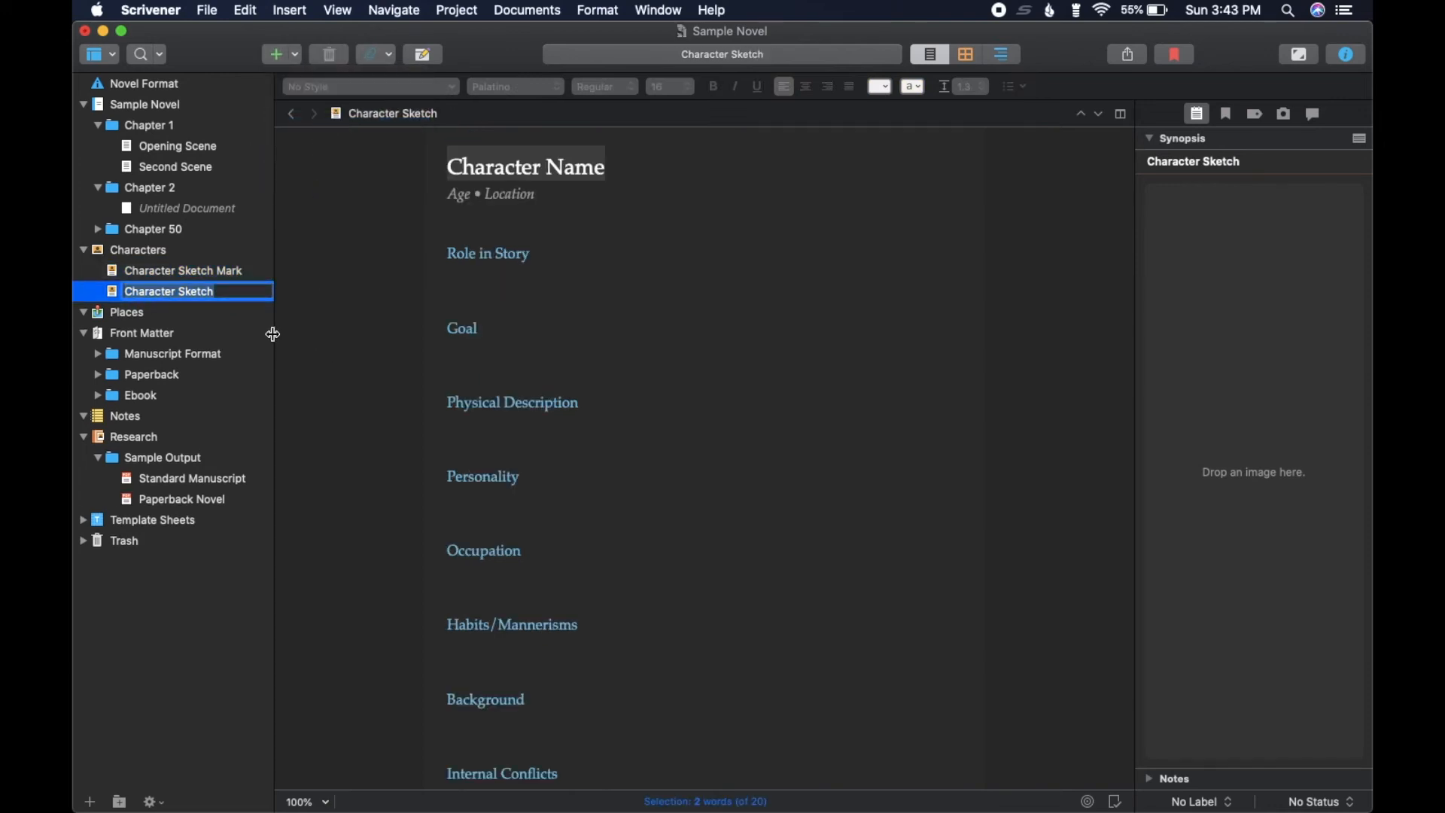
pyautogui.click(250, 291)
pyautogui.write('Lucy')
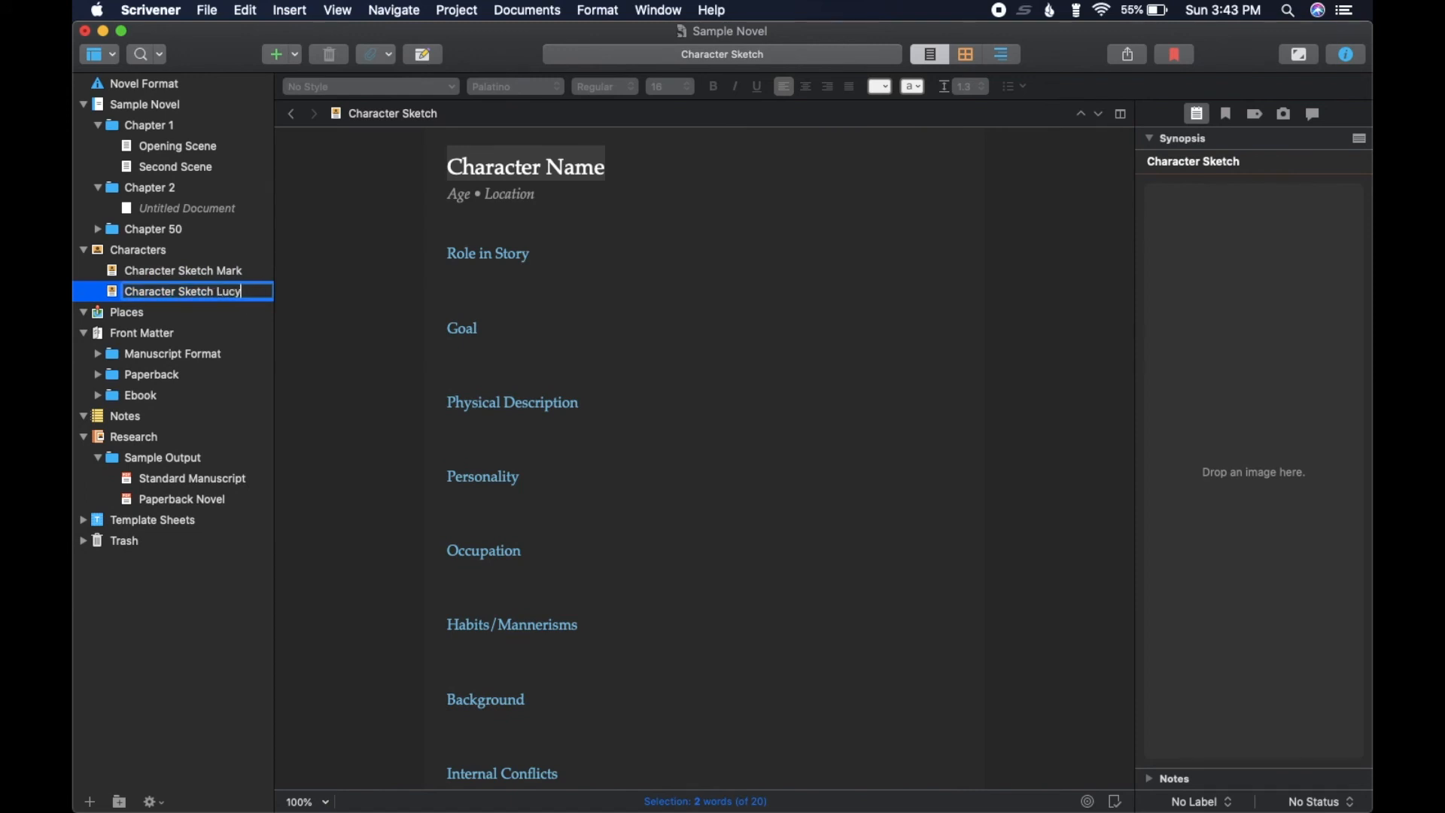
pyautogui.press('Return')
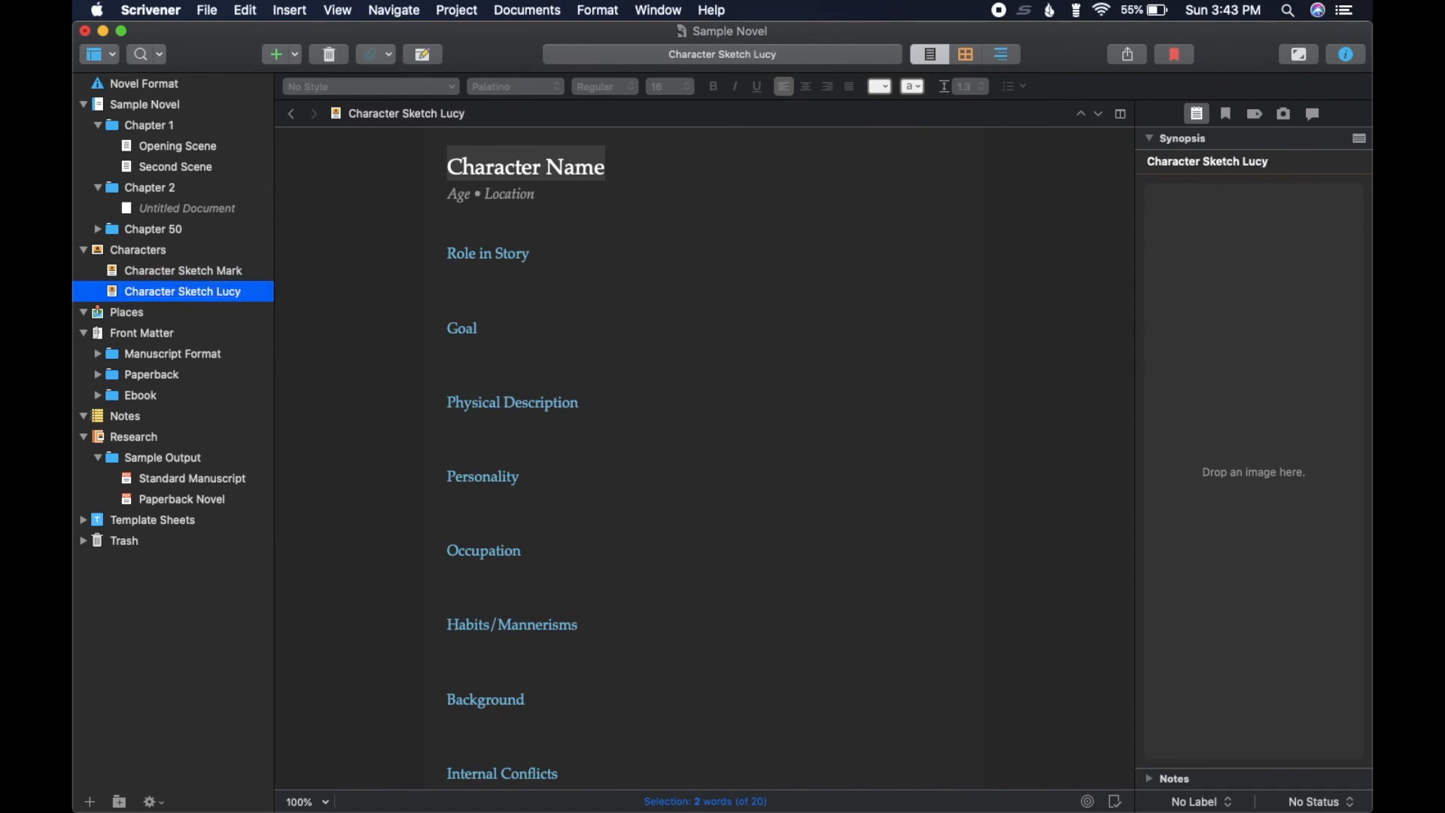
pyautogui.click(153, 269)
pyautogui.click(183, 291)
# - Replace the Character Name heading in the second sketch with the second character's name
pyautogui.click(608, 167)
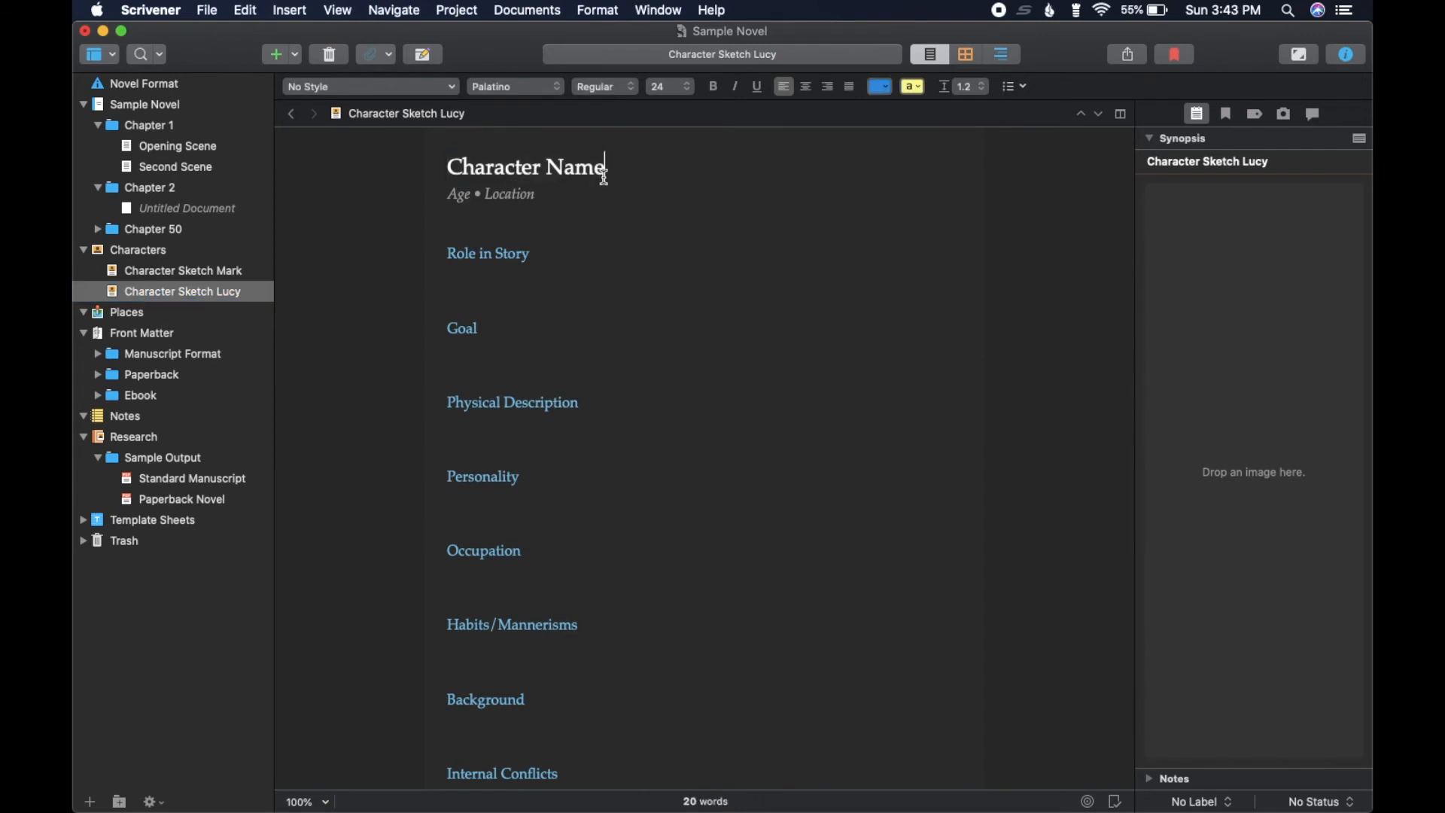
pyautogui.press('BackSpace')
pyautogui.press('BackSpace')
pyautogui.press('BackSpace')
pyautogui.press('BackSpace')
pyautogui.press('BackSpace')
pyautogui.press('BackSpace')
pyautogui.press('BackSpace')
pyautogui.press('BackSpace')
pyautogui.press('BackSpace')
pyautogui.press('BackSpace')
pyautogui.press('BackSpace')
pyautogui.press('BackSpace')
pyautogui.press('BackSpace')
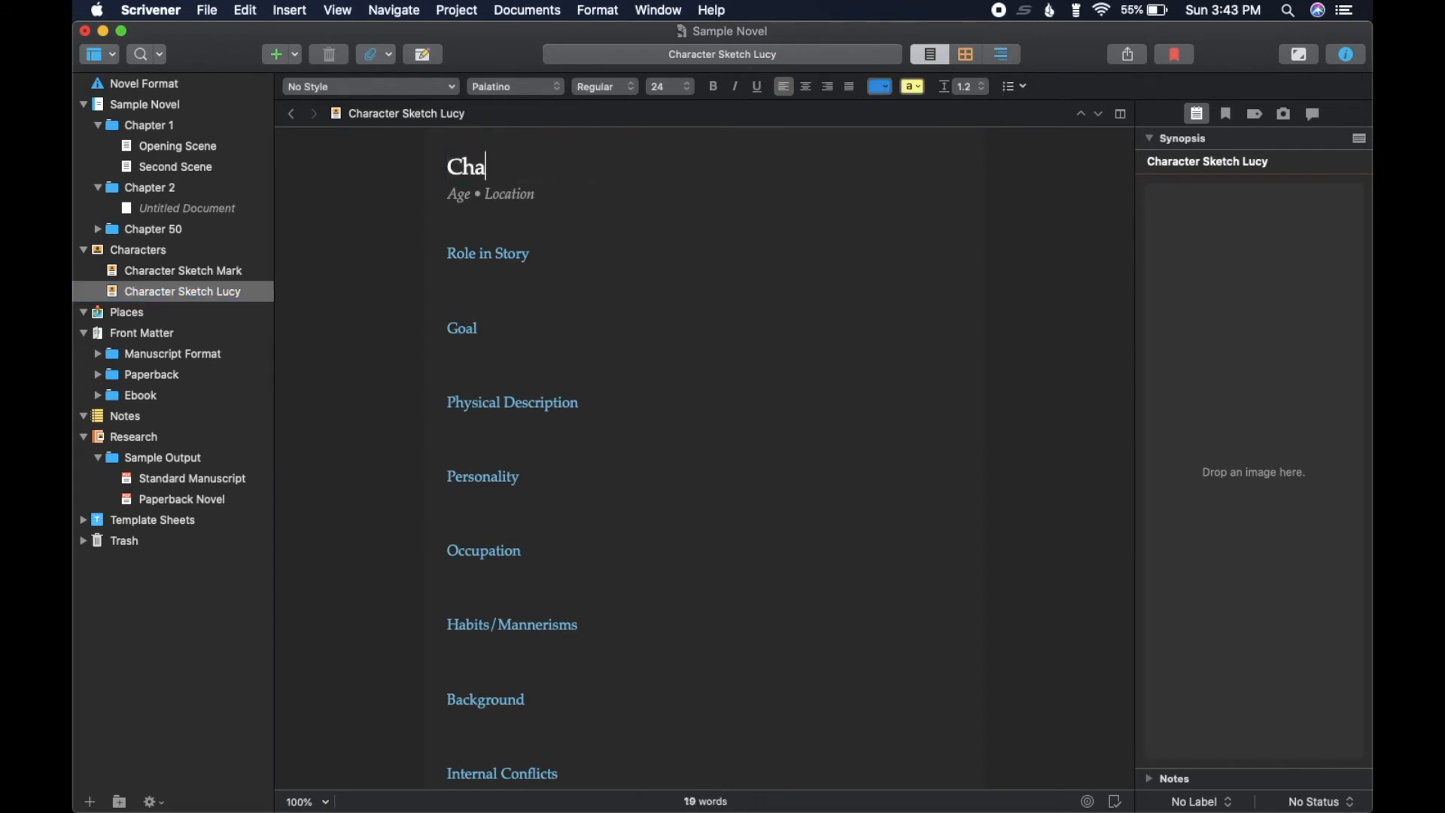
pyautogui.press('BackSpace')
pyautogui.write('Lucy')
pyautogui.press('BackSpace')
pyautogui.press('BackSpace')
# - Replace the age and location line under the second character's heading with "28, From Boston"
pyautogui.click(529, 194)
pyautogui.press('BackSpace')
pyautogui.press('BackSpace')
pyautogui.press('BackSpace')
pyautogui.press('BackSpace')
pyautogui.press('BackSpace')
pyautogui.press('BackSpace')
pyautogui.press('BackSpace')
pyautogui.press('BackSpace')
pyautogui.press('BackSpace')
pyautogui.press('BackSpace')
pyautogui.press('BackSpace')
pyautogui.press('BackSpace')
pyautogui.press('BackSpace')
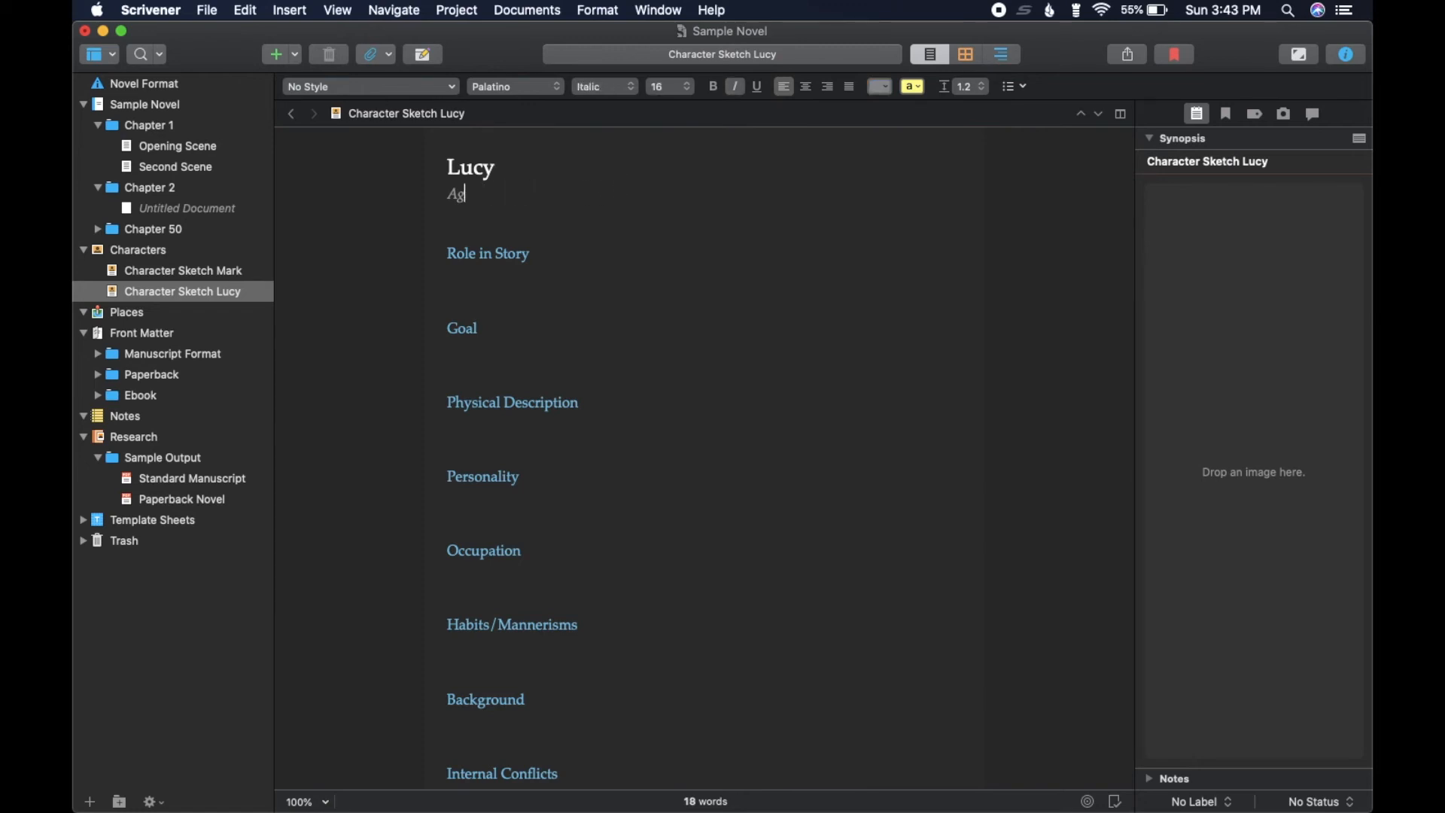
pyautogui.write('28, From Boston')
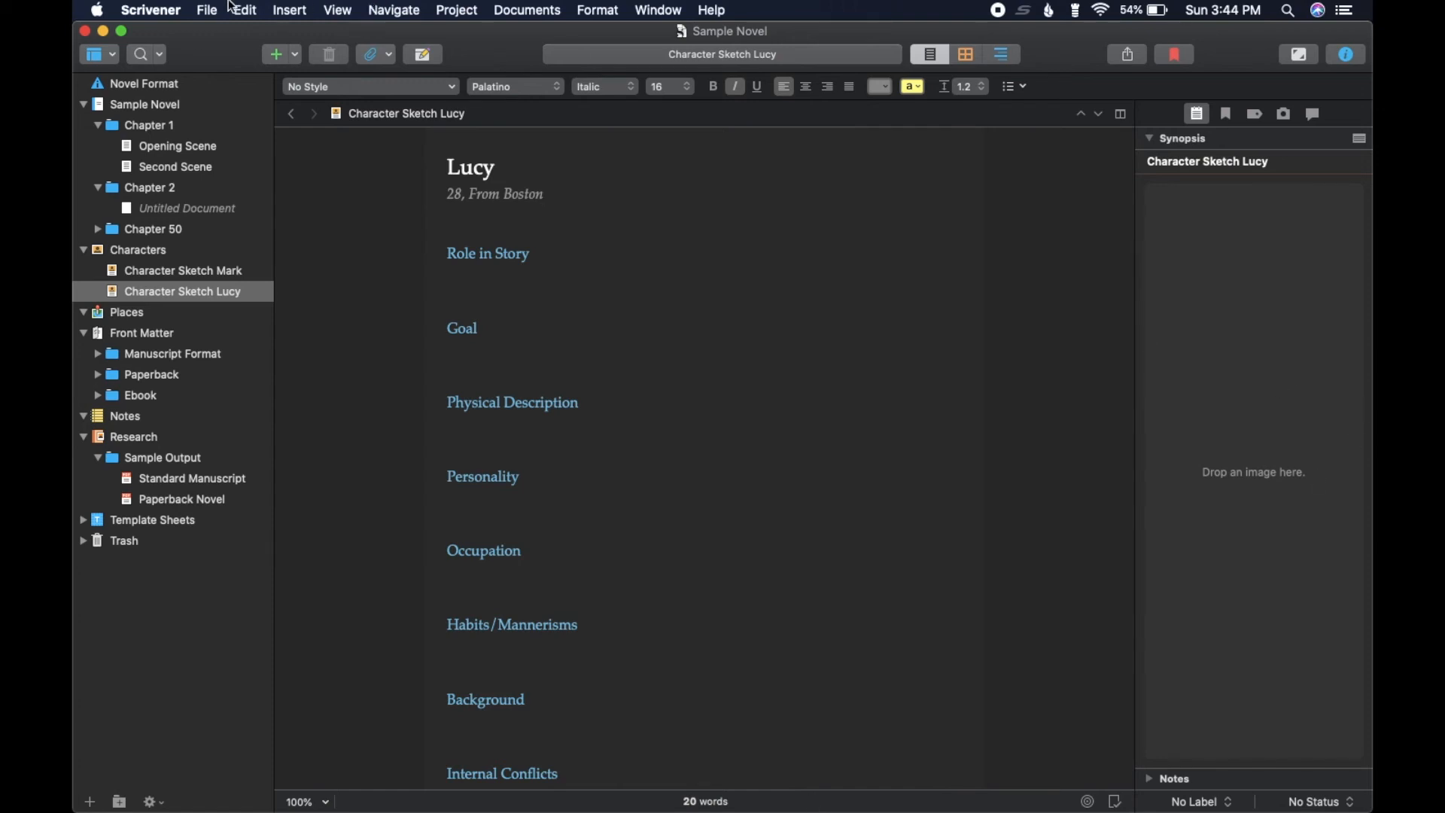
pyautogui.click(170, 9)
pyautogui.moveTo(206, 7)
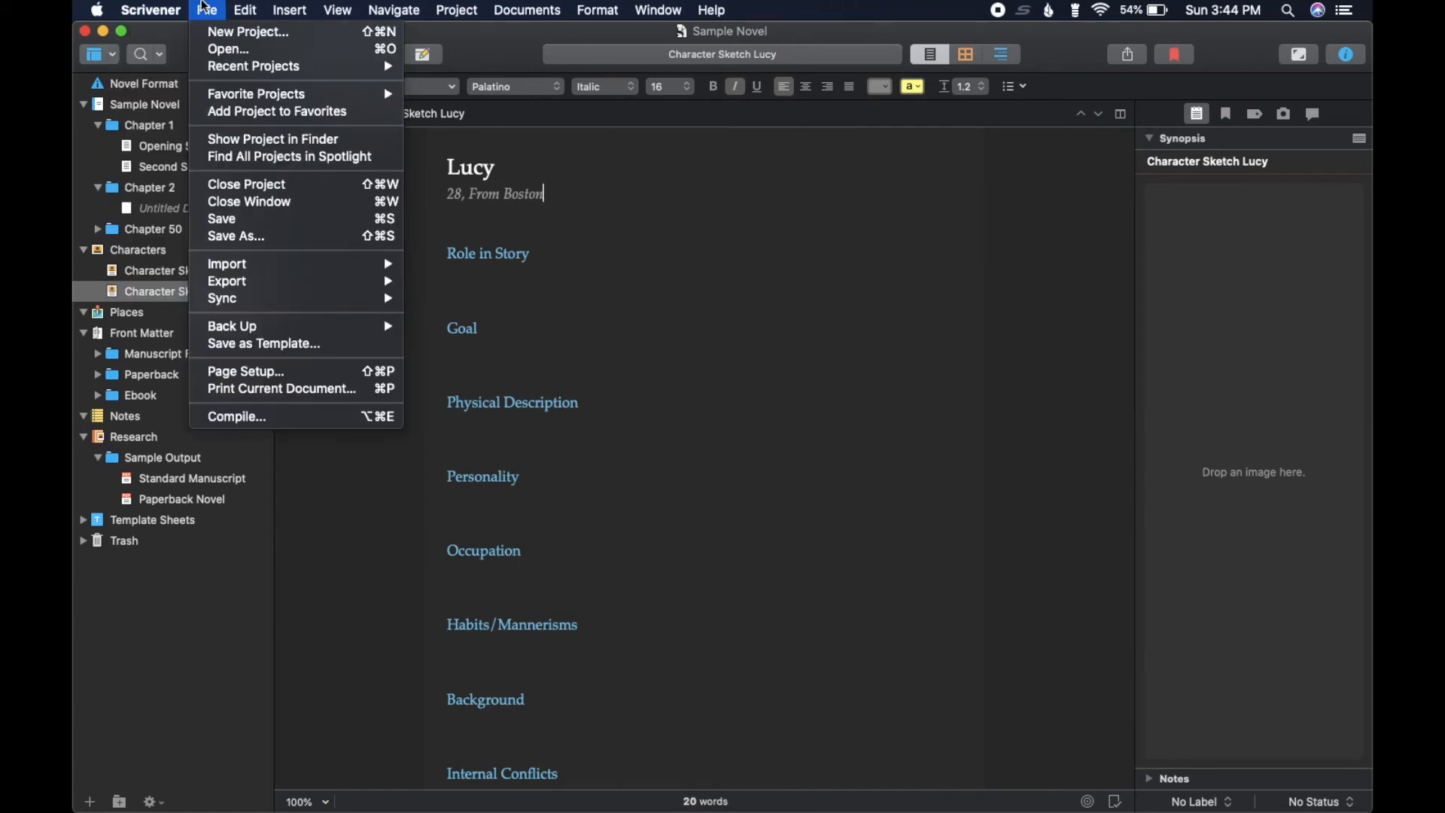
pyautogui.moveTo(278, 270)
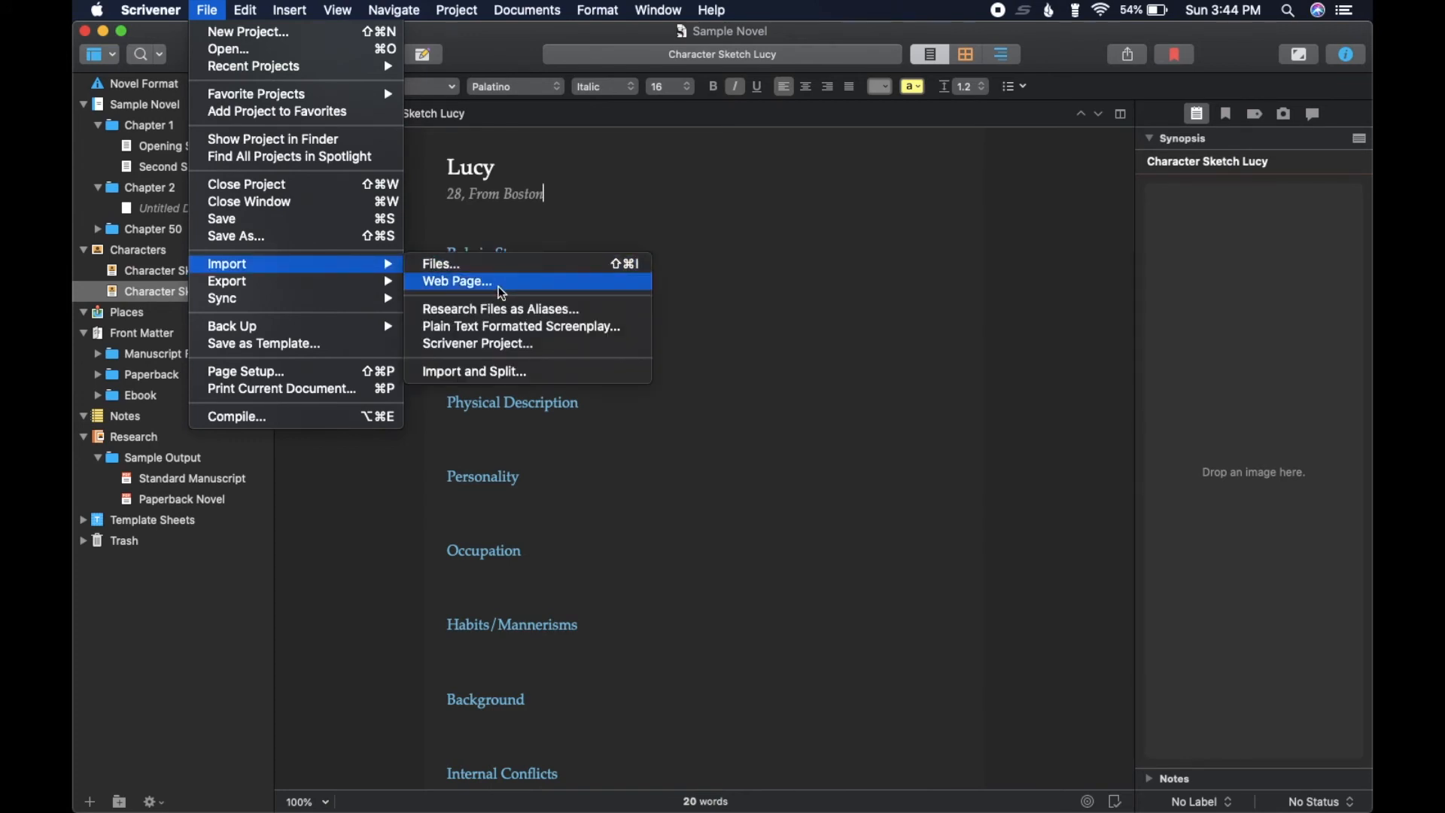
# - Collapse the Characters folder in the binder and move it with its two sketches to the Trash
pyautogui.click(136, 250)
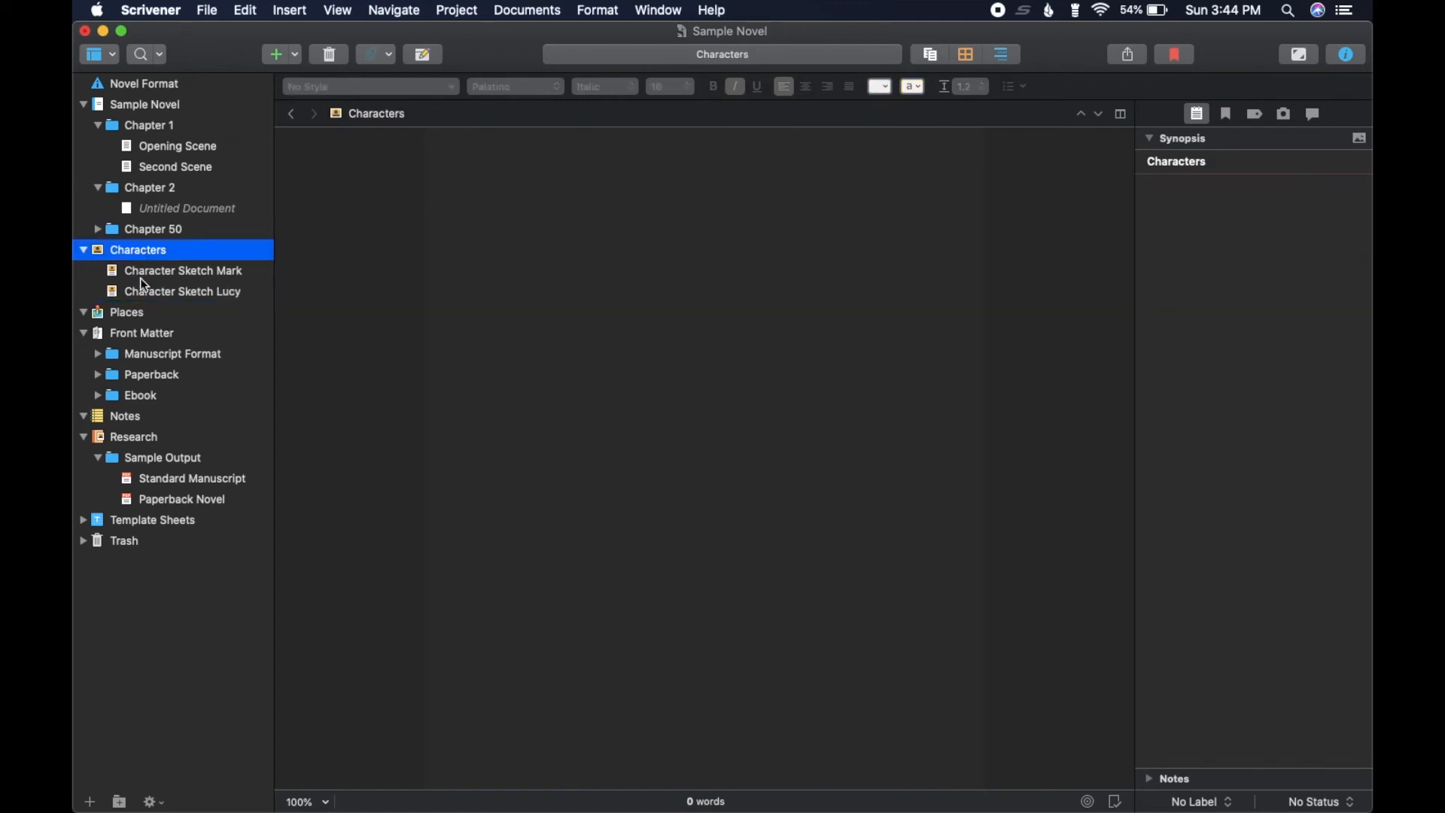
pyautogui.click(140, 278)
pyautogui.click(151, 294)
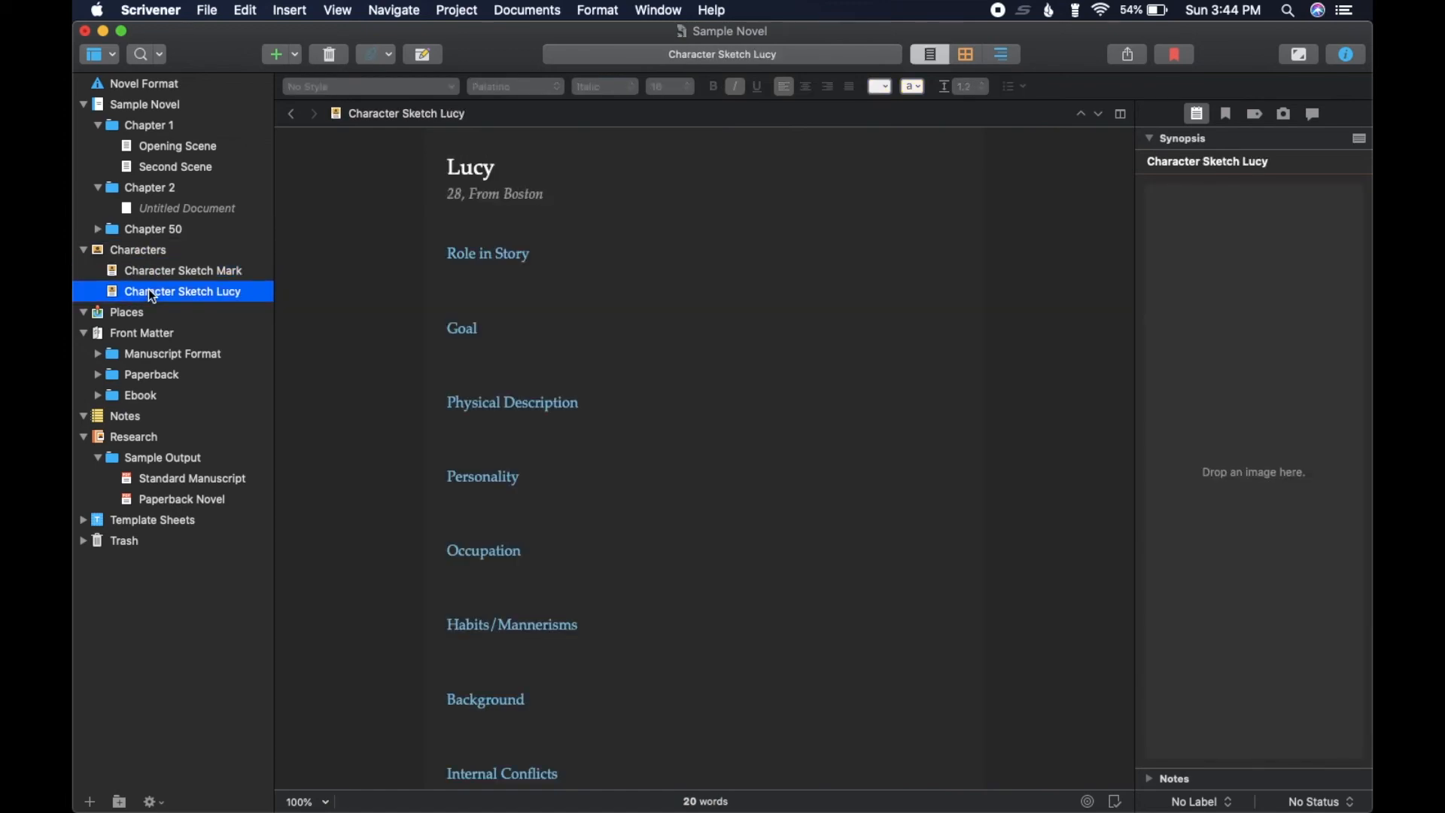
pyautogui.click(132, 251)
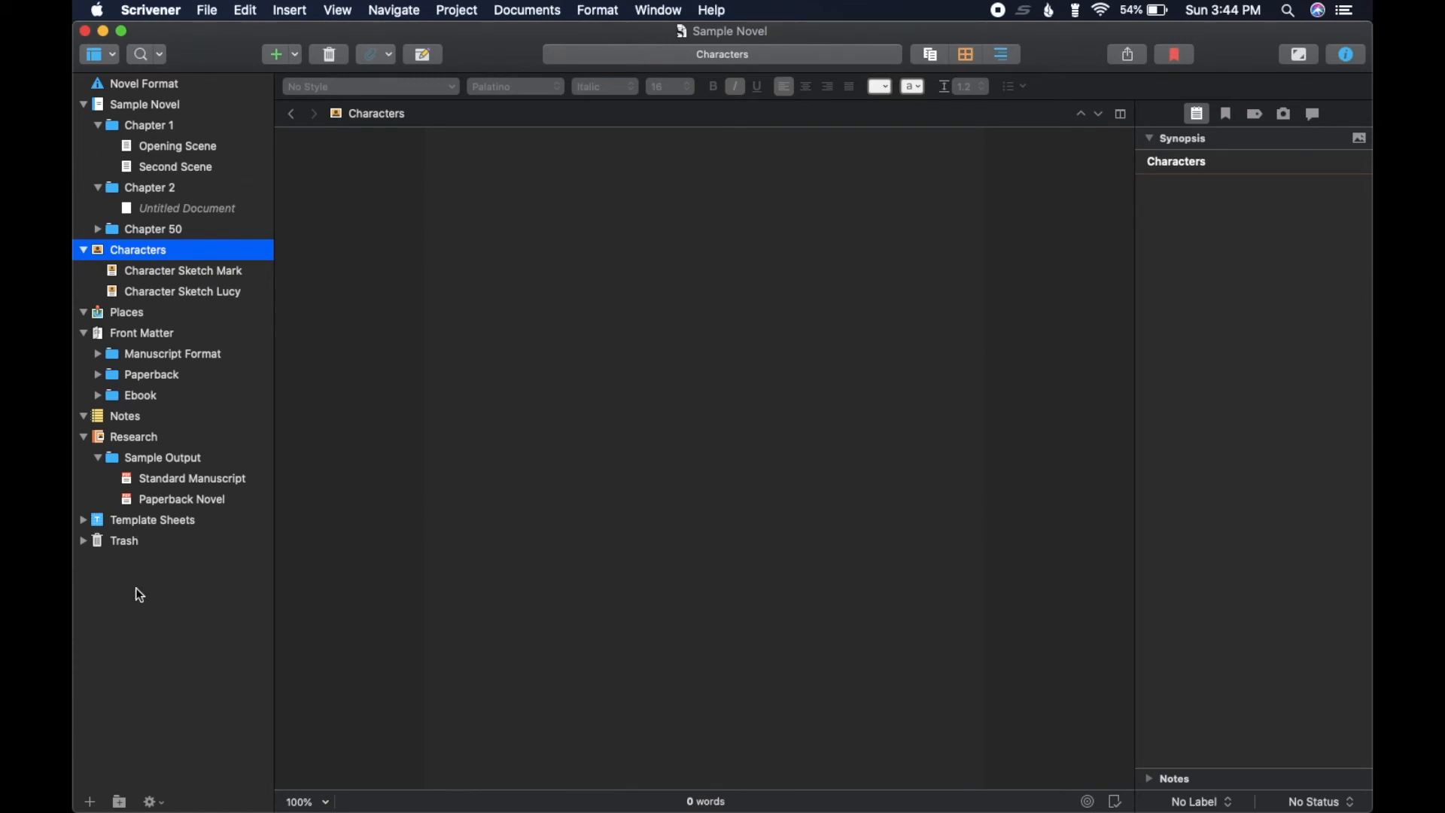
pyautogui.click(83, 251)
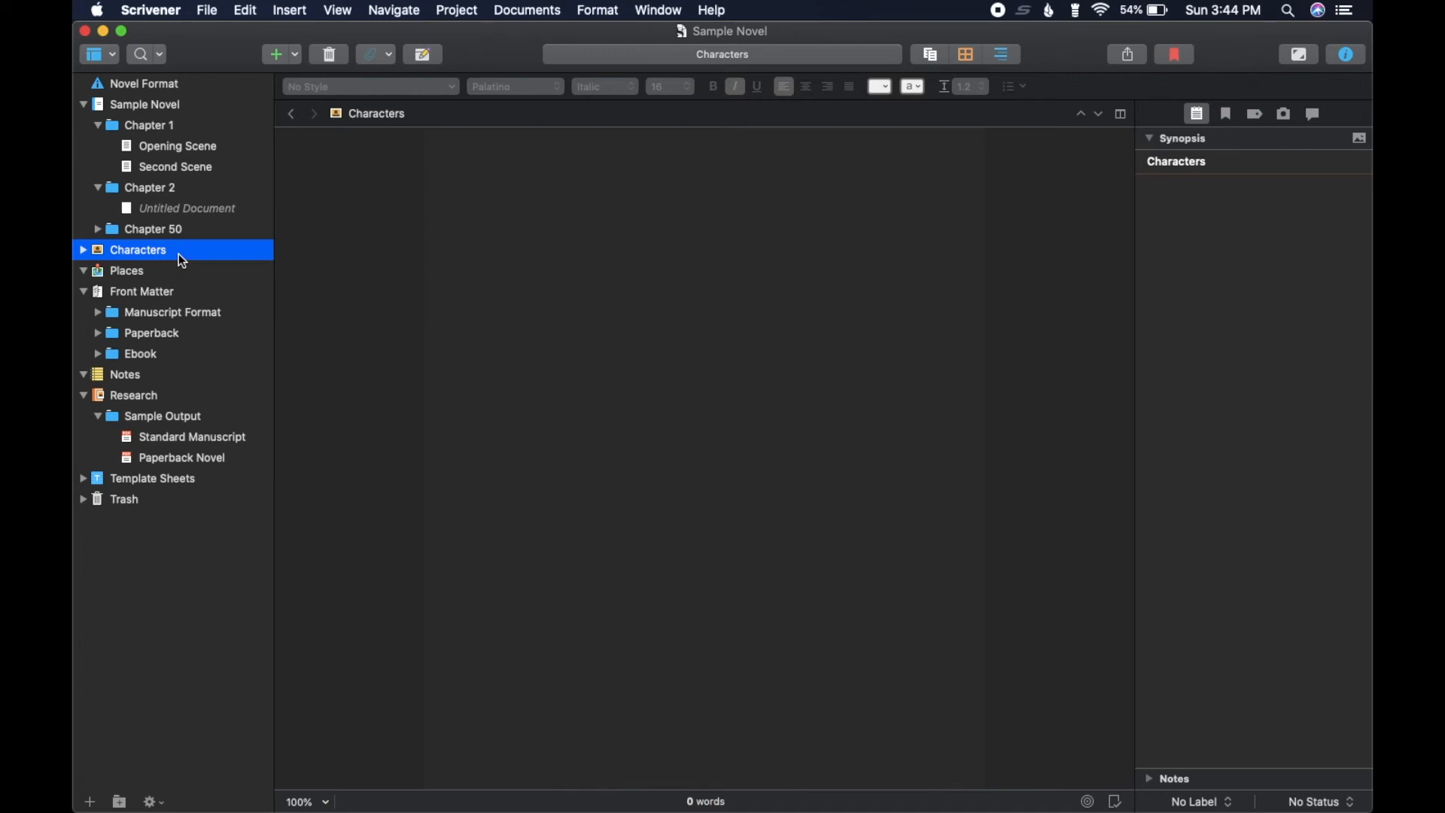
pyautogui.moveTo(168, 250); pyautogui.dragTo(182, 498)
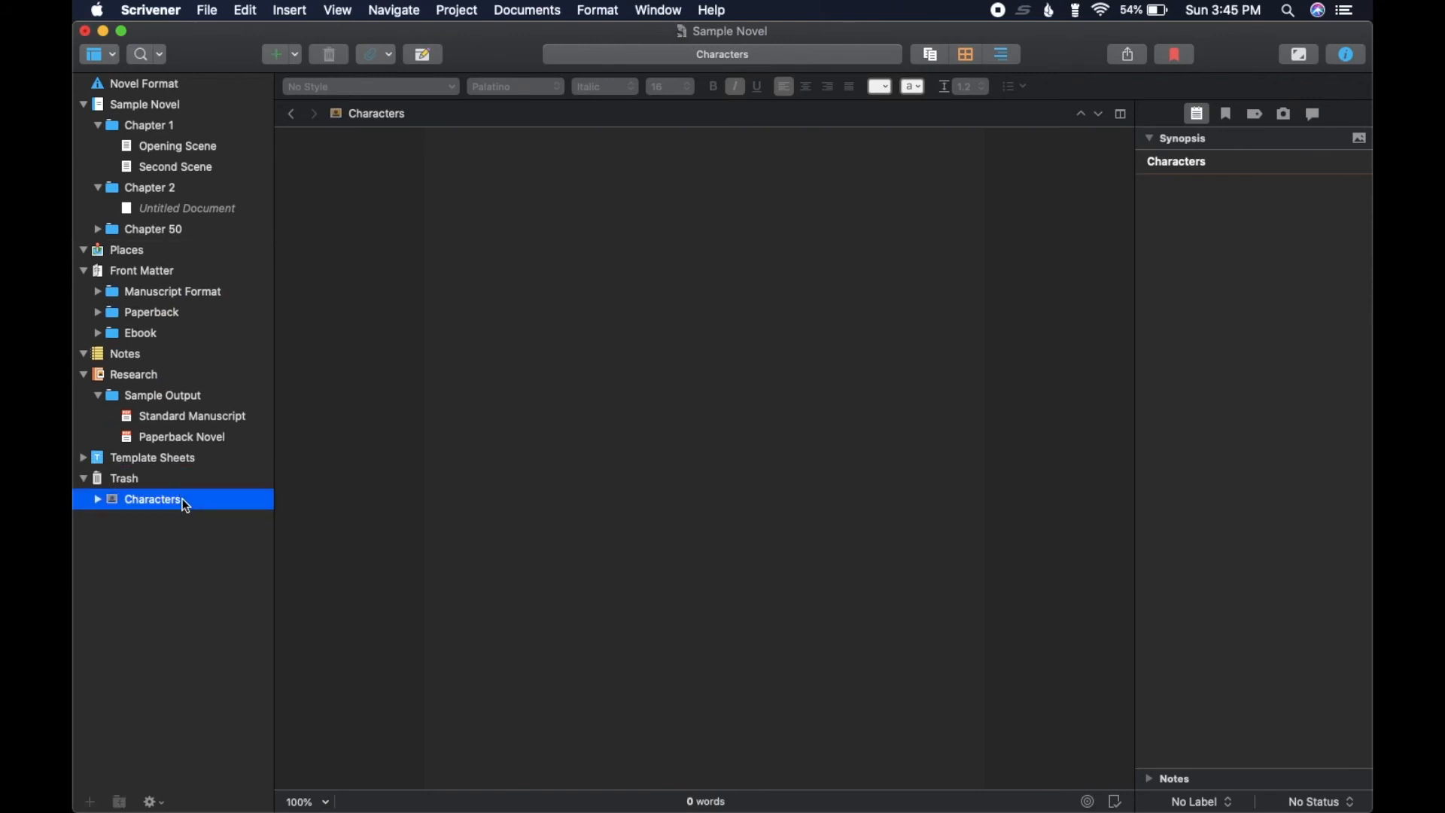
# - Add a setting sketch to the Places folder, keeping its default title
pyautogui.click(138, 250)
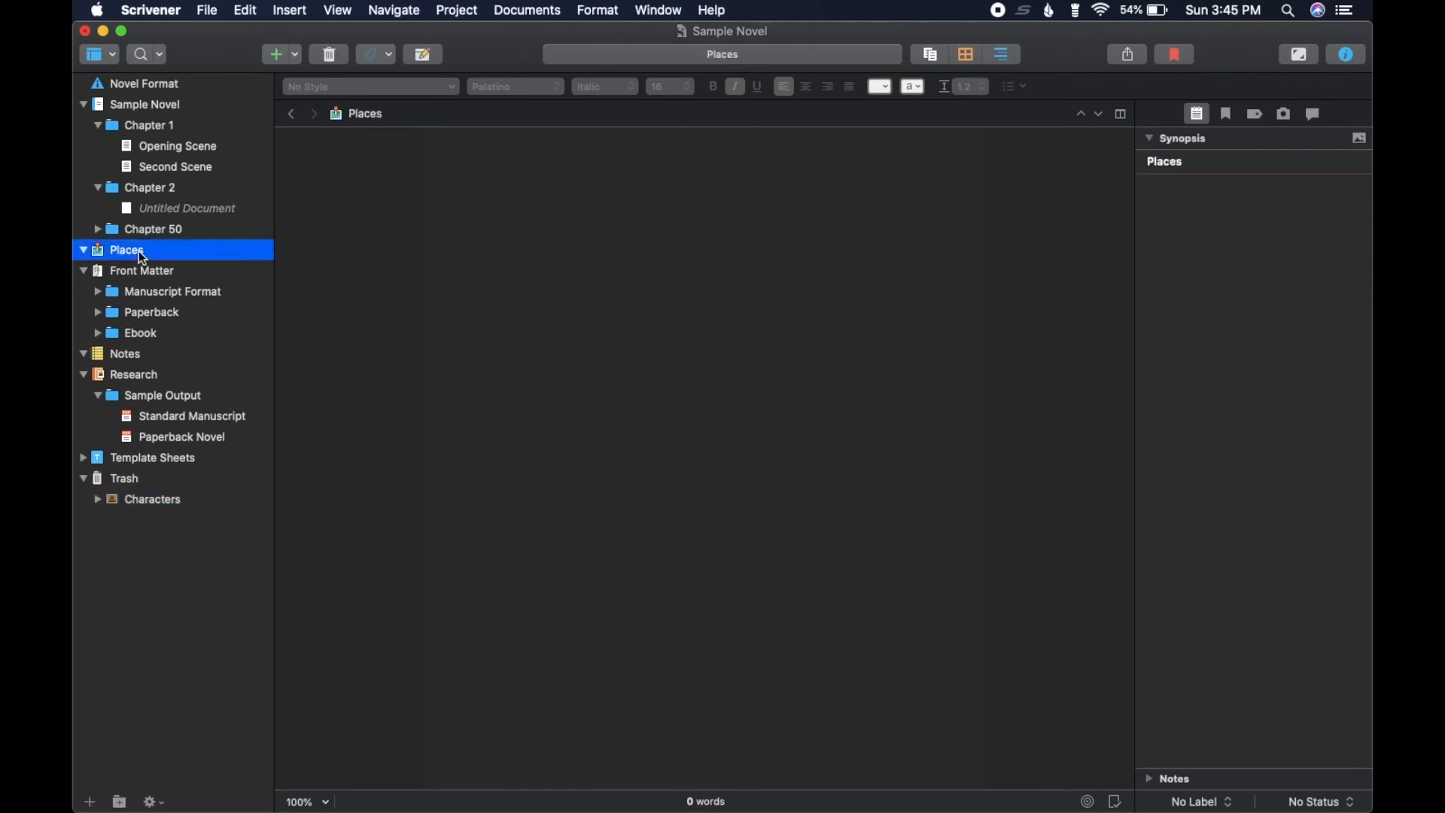
pyautogui.click(85, 250)
pyautogui.click(295, 55)
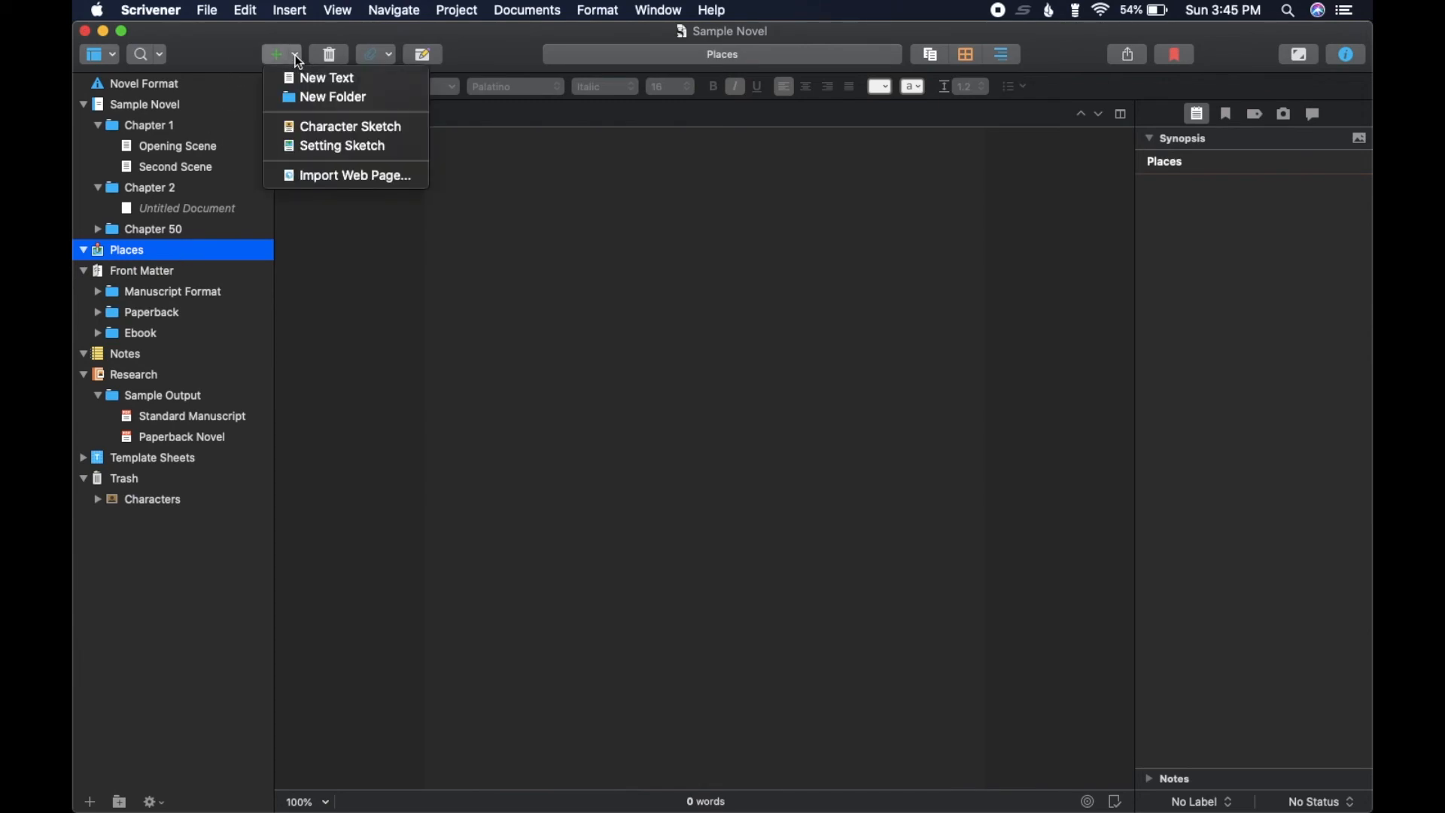
pyautogui.click(305, 144)
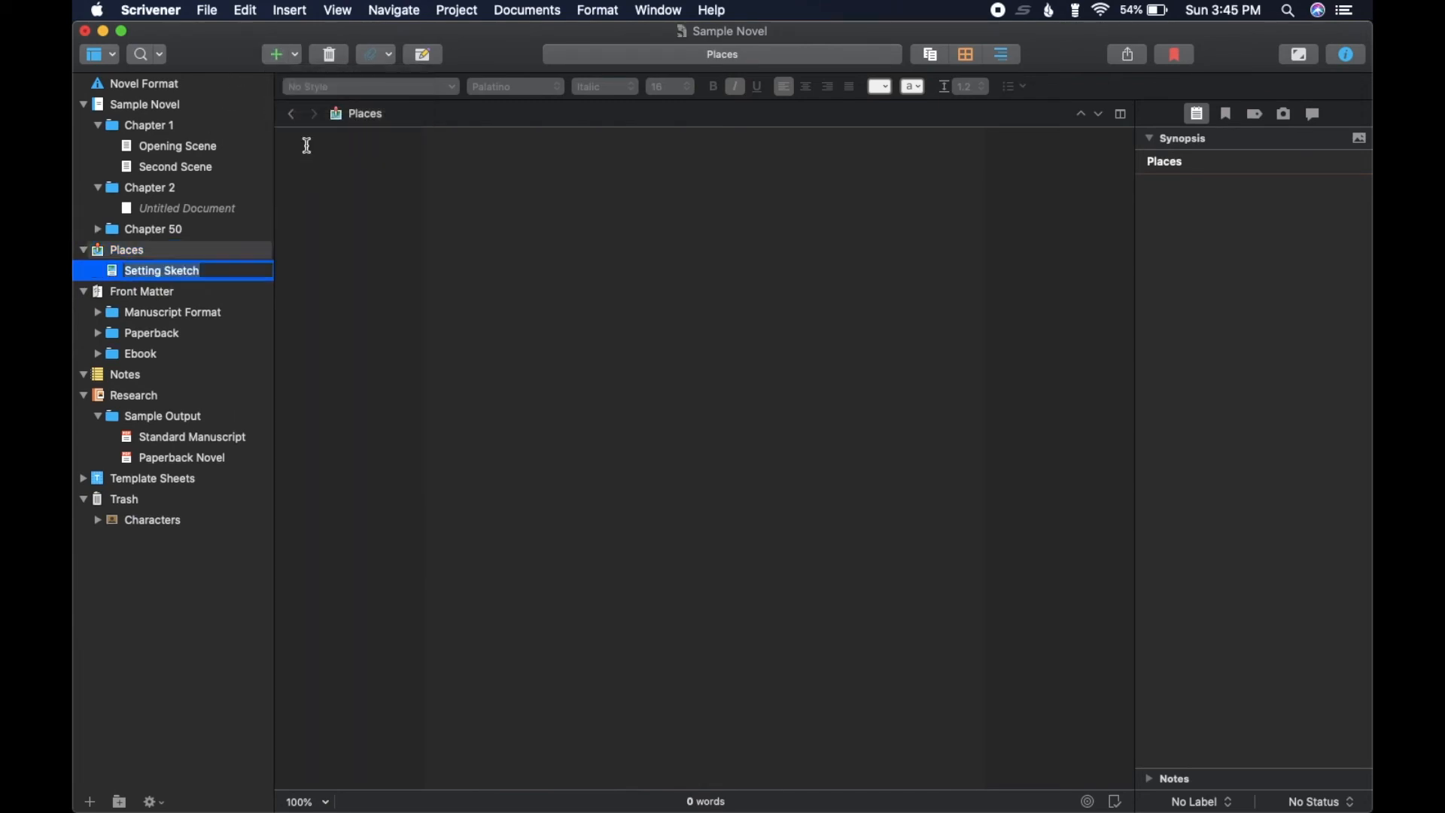
# - Replace the Name of Setting heading in the setting sketch with "Chicago"
pyautogui.click(663, 166)
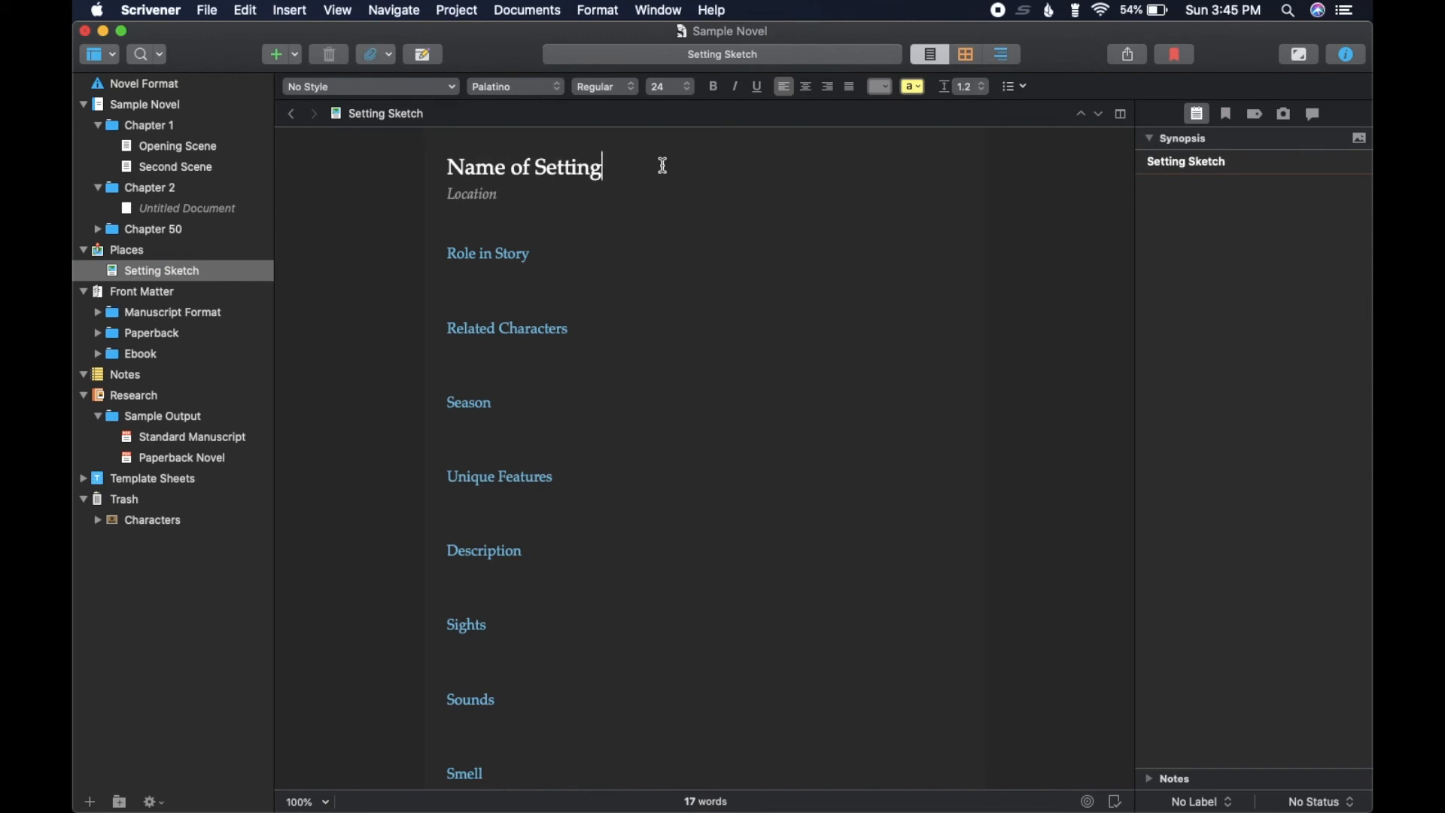
pyautogui.press('BackSpace')
pyautogui.press('BackSpace')
pyautogui.press('BackSpace')
pyautogui.press('BackSpace')
pyautogui.press('BackSpace')
pyautogui.press('BackSpace')
pyautogui.press('BackSpace')
pyautogui.press('BackSpace')
pyautogui.press('BackSpace')
pyautogui.press('BackSpace')
pyautogui.press('BackSpace')
pyautogui.press('BackSpace')
pyautogui.press('BackSpace')
pyautogui.press('BackSpace')
pyautogui.press('BackSpace')
pyautogui.write('Chicago')
# - Replace the Location line under the Chicago heading with "Bus Stop"
pyautogui.press('Down')
pyautogui.press('BackSpace')
pyautogui.press('BackSpace')
pyautogui.press('BackSpace')
pyautogui.press('BackSpace')
pyautogui.press('BackSpace')
pyautogui.press('BackSpace')
pyautogui.press('BackSpace')
pyautogui.press('BackSpace')
pyautogui.write('Bust Shop')
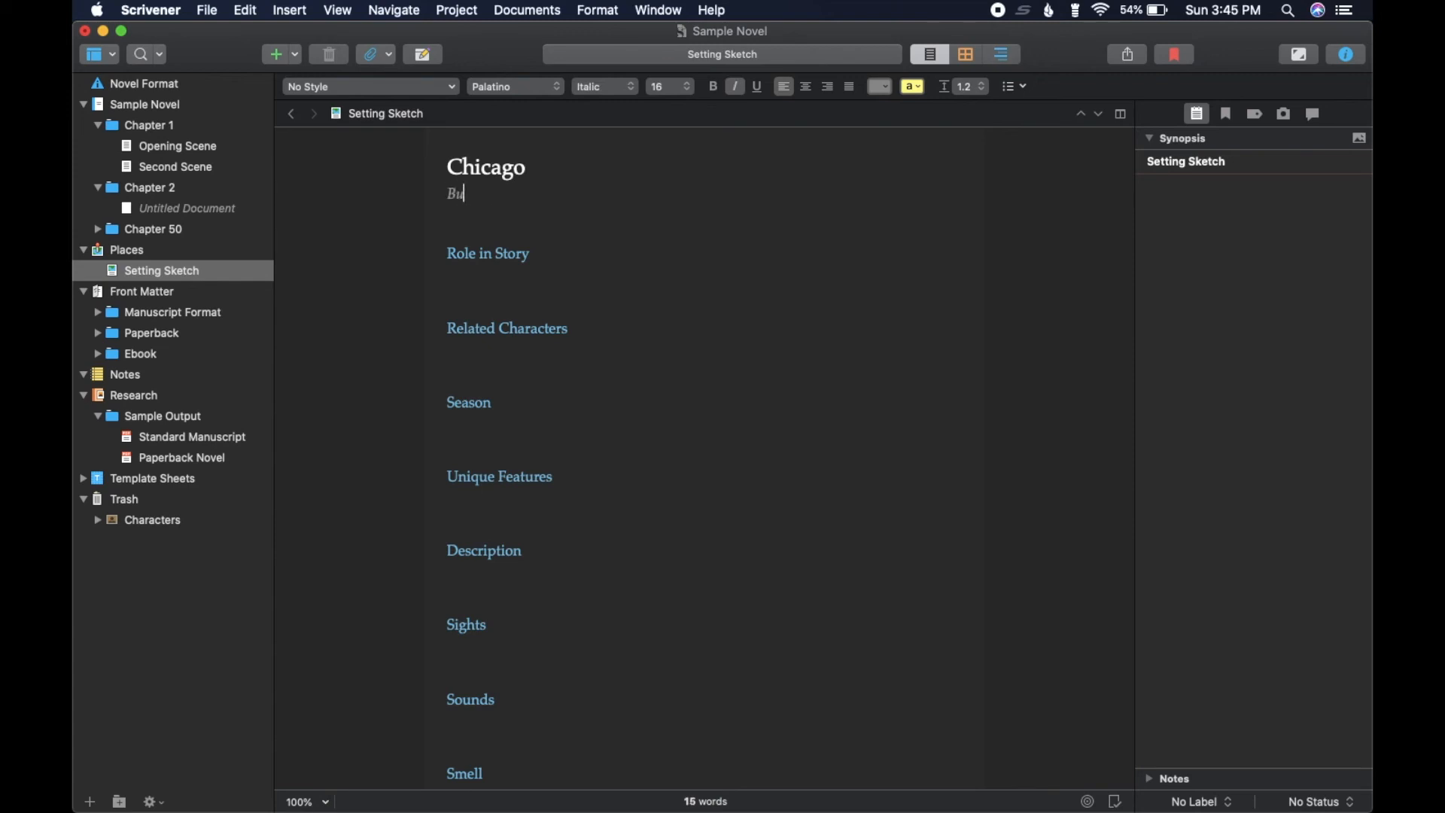
pyautogui.press('BackSpace')
pyautogui.press('BackSpace')
pyautogui.press('BackSpace')
pyautogui.press('BackSpace')
pyautogui.press('BackSpace')
pyautogui.press('BackSpace')
pyautogui.write('Stop')
pyautogui.click(655, 258)
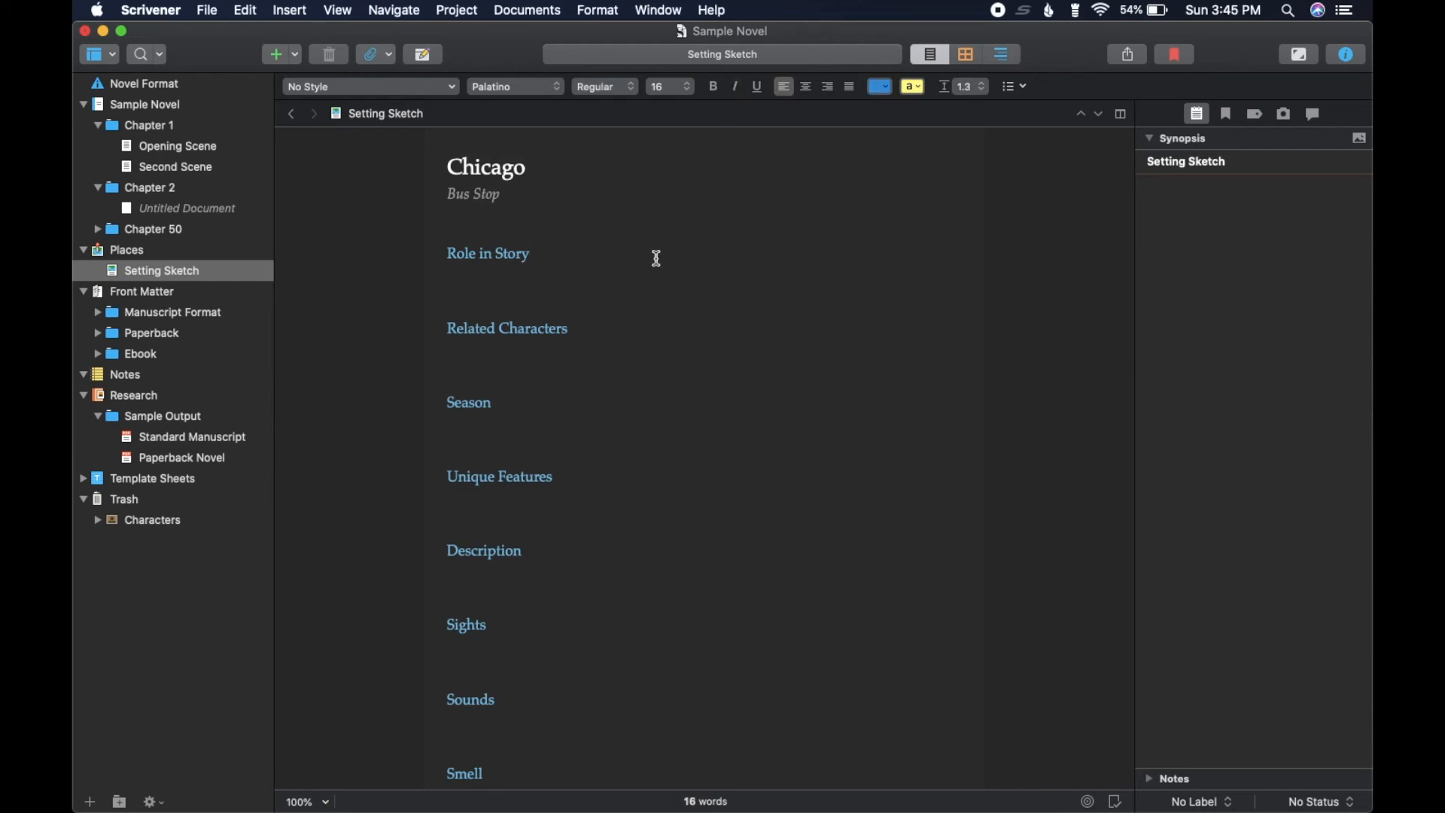
pyautogui.click(1272, 330)
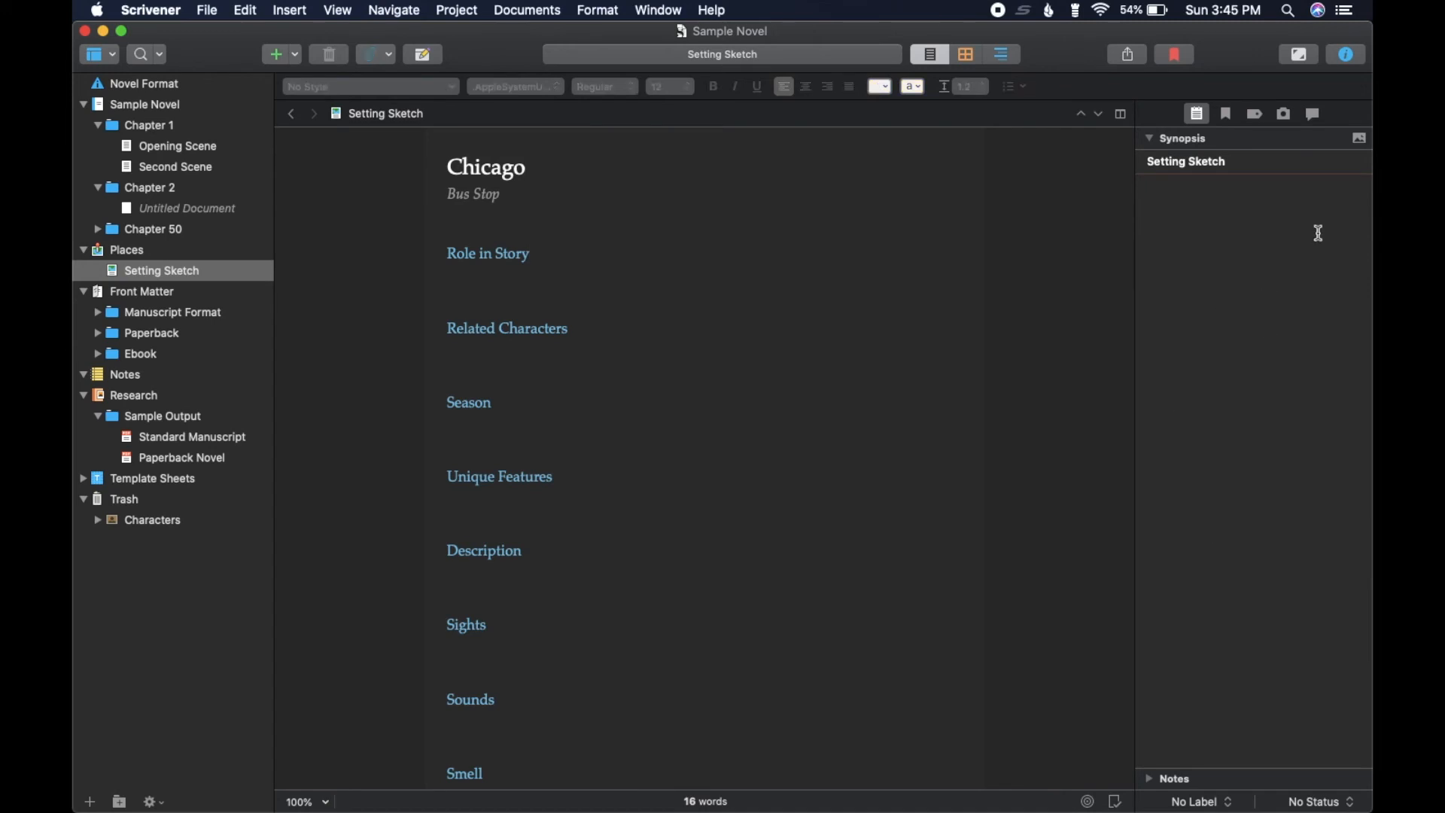
# - Collapse the Places folder, move it to the Trash and collapse the Trash in the binder
pyautogui.click(143, 248)
pyautogui.click(157, 269)
pyautogui.click(147, 253)
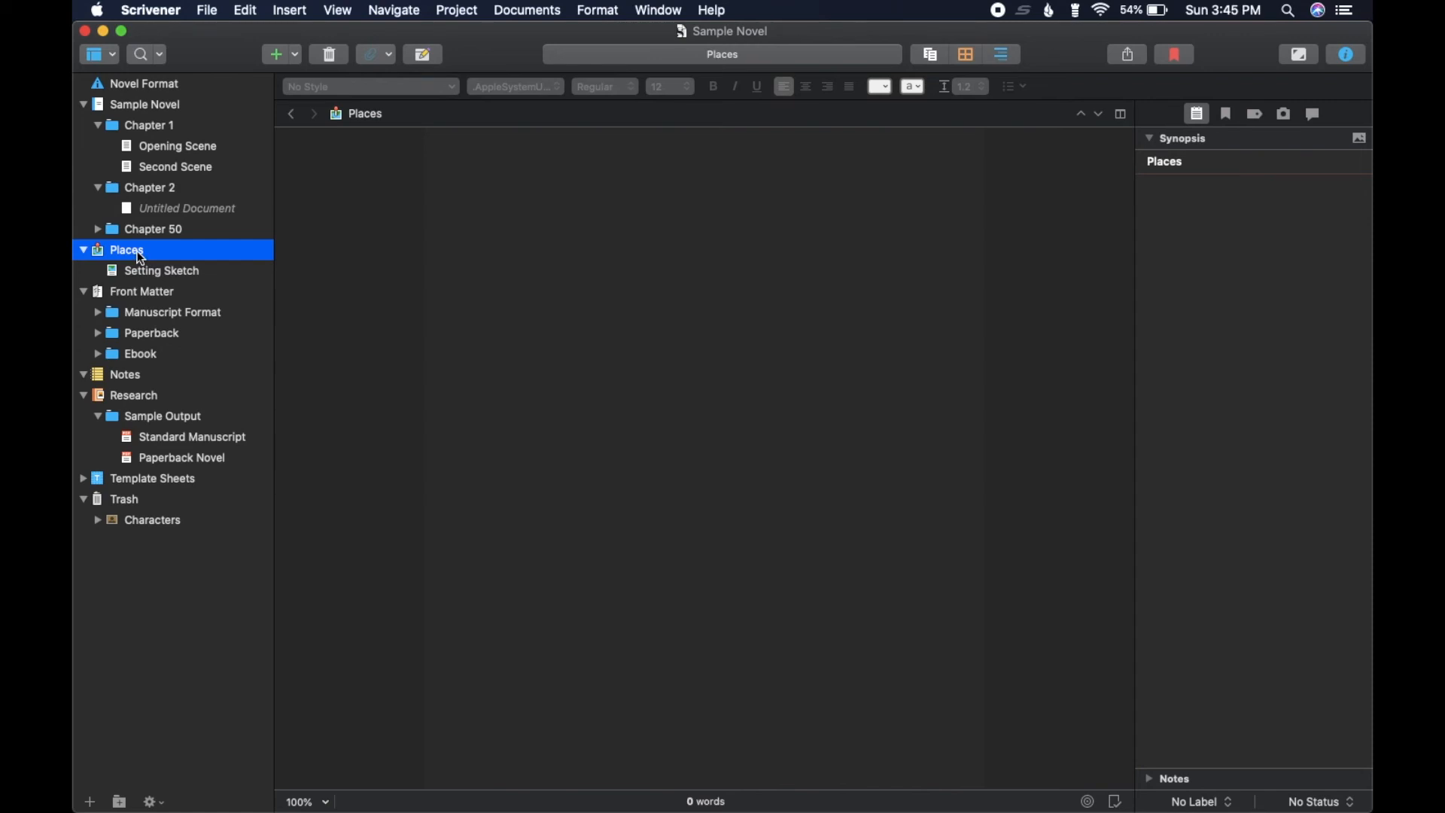
pyautogui.click(84, 250)
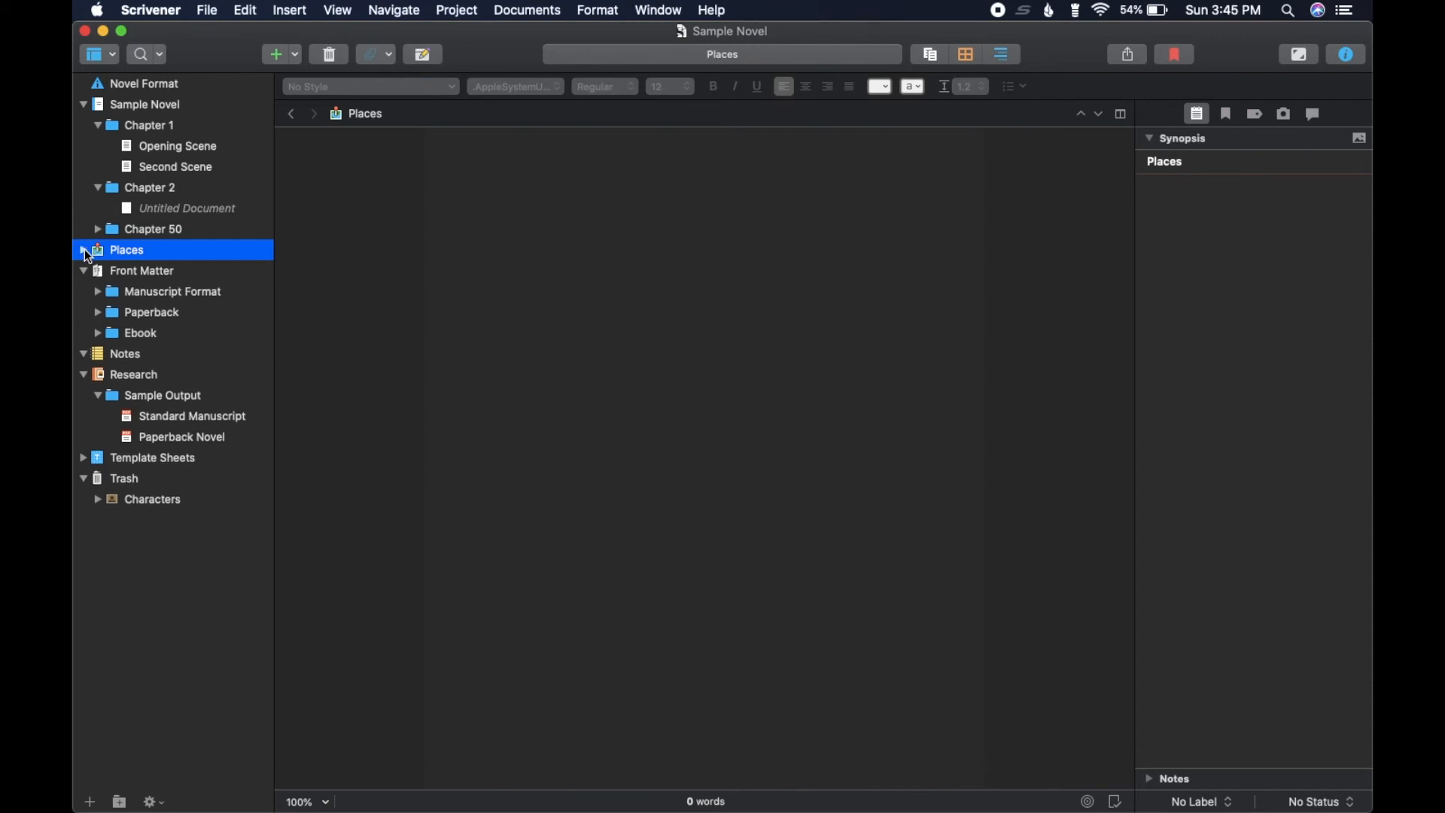
pyautogui.moveTo(140, 251); pyautogui.dragTo(178, 488)
pyautogui.click(83, 458)
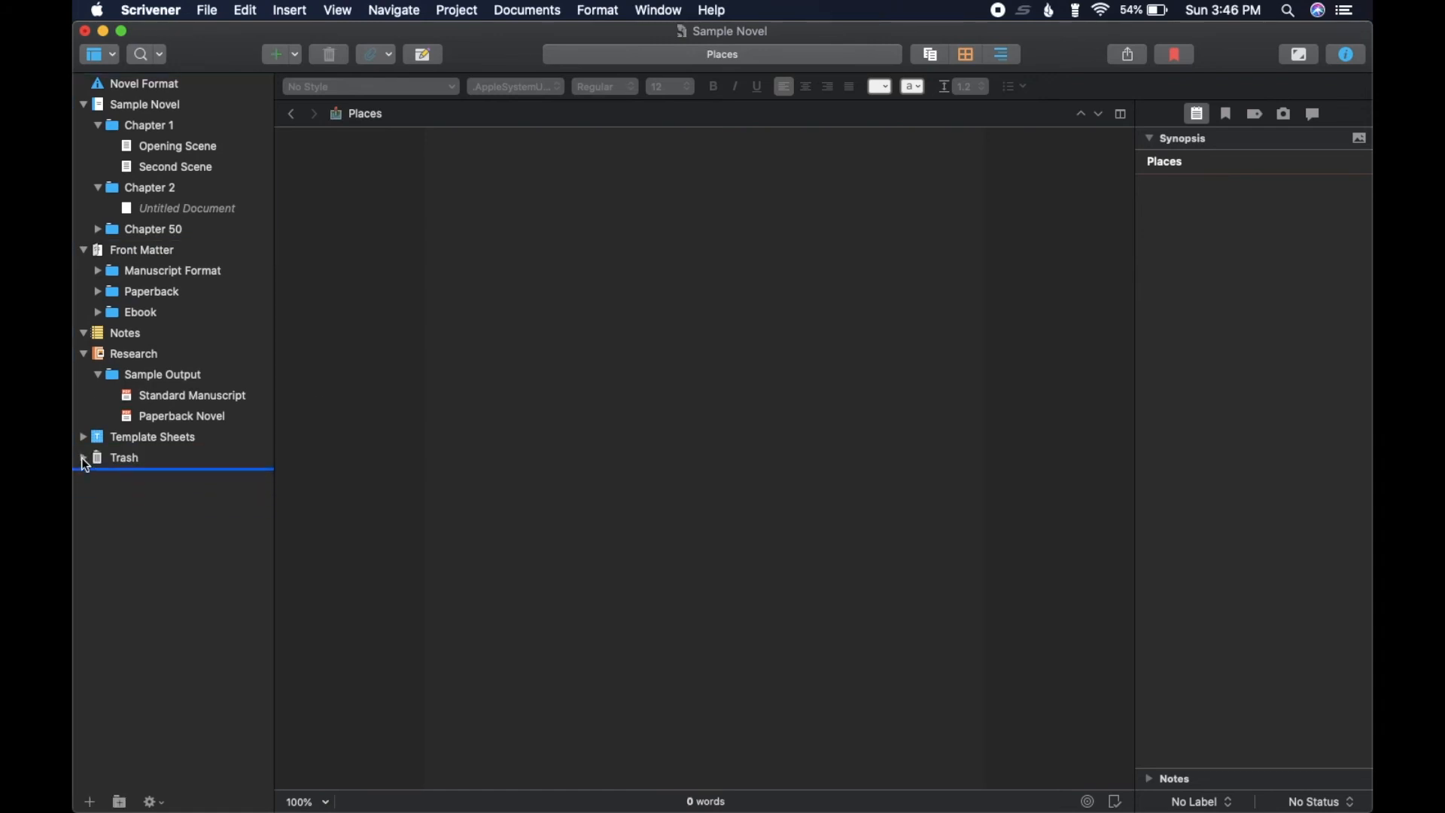
# - Add a new text document to the Notes folder and write "This is a note." in its body
pyautogui.click(83, 458)
pyautogui.click(83, 458)
pyautogui.click(114, 337)
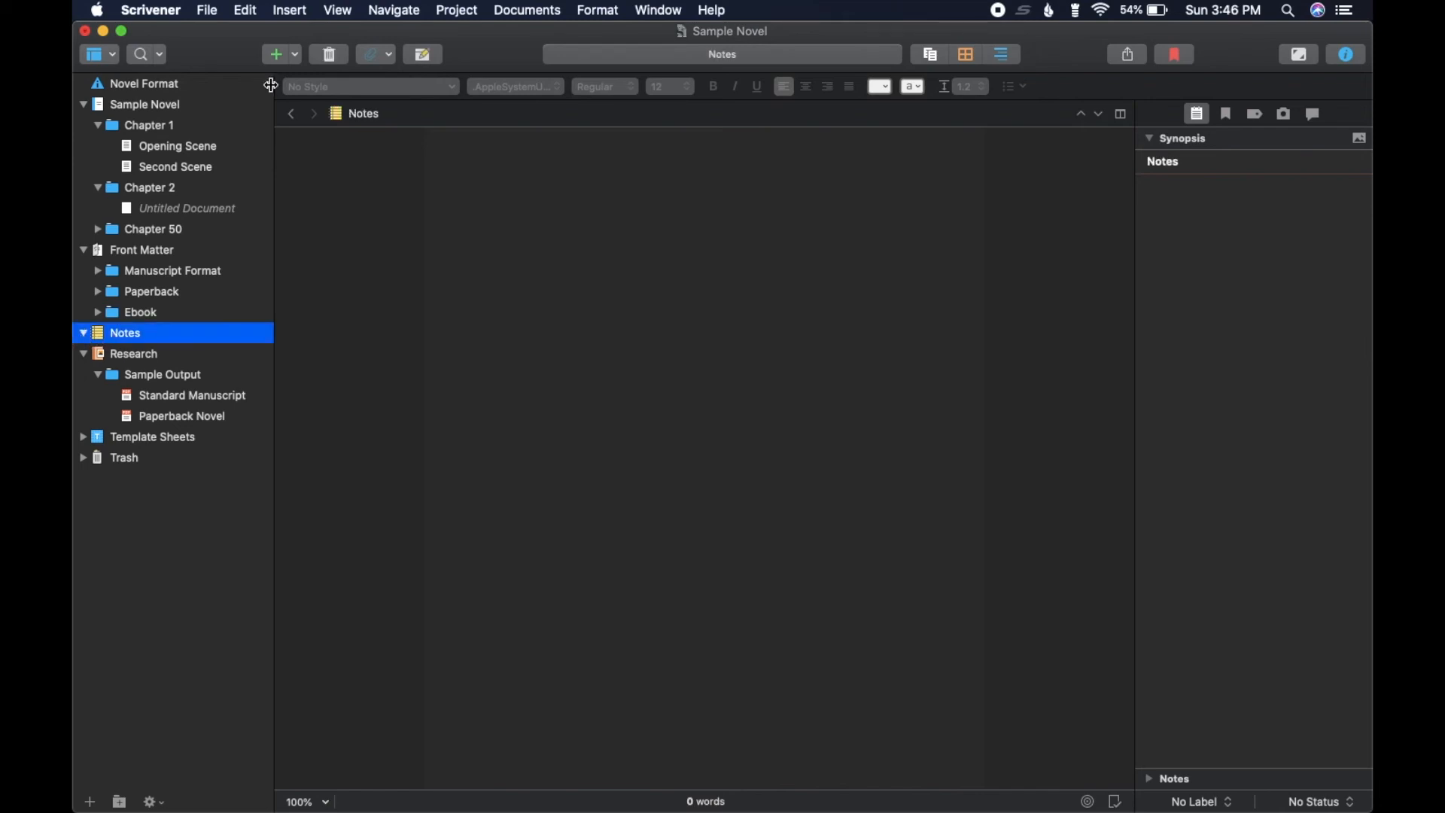
pyautogui.click(297, 57)
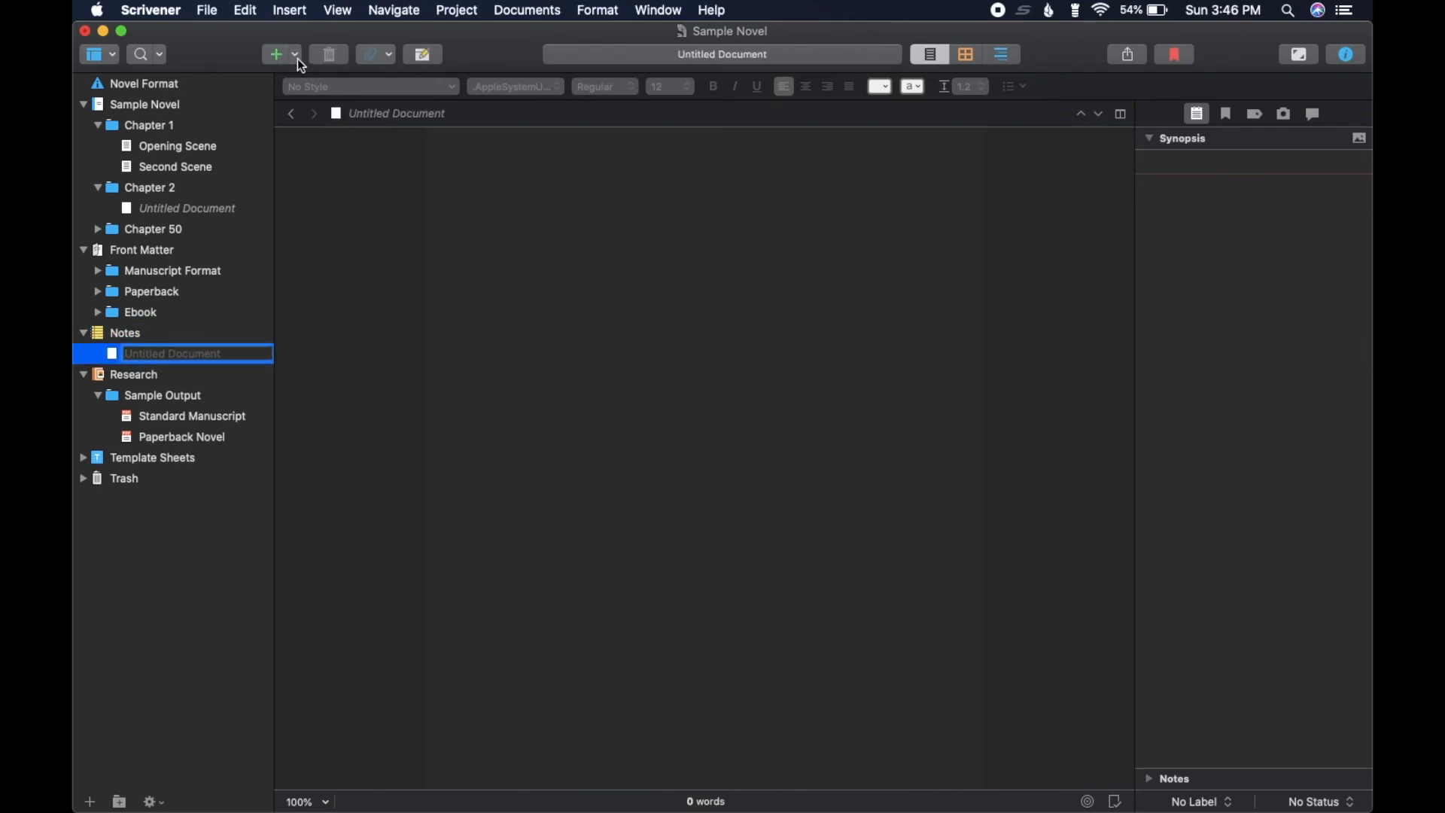
pyautogui.click(298, 57)
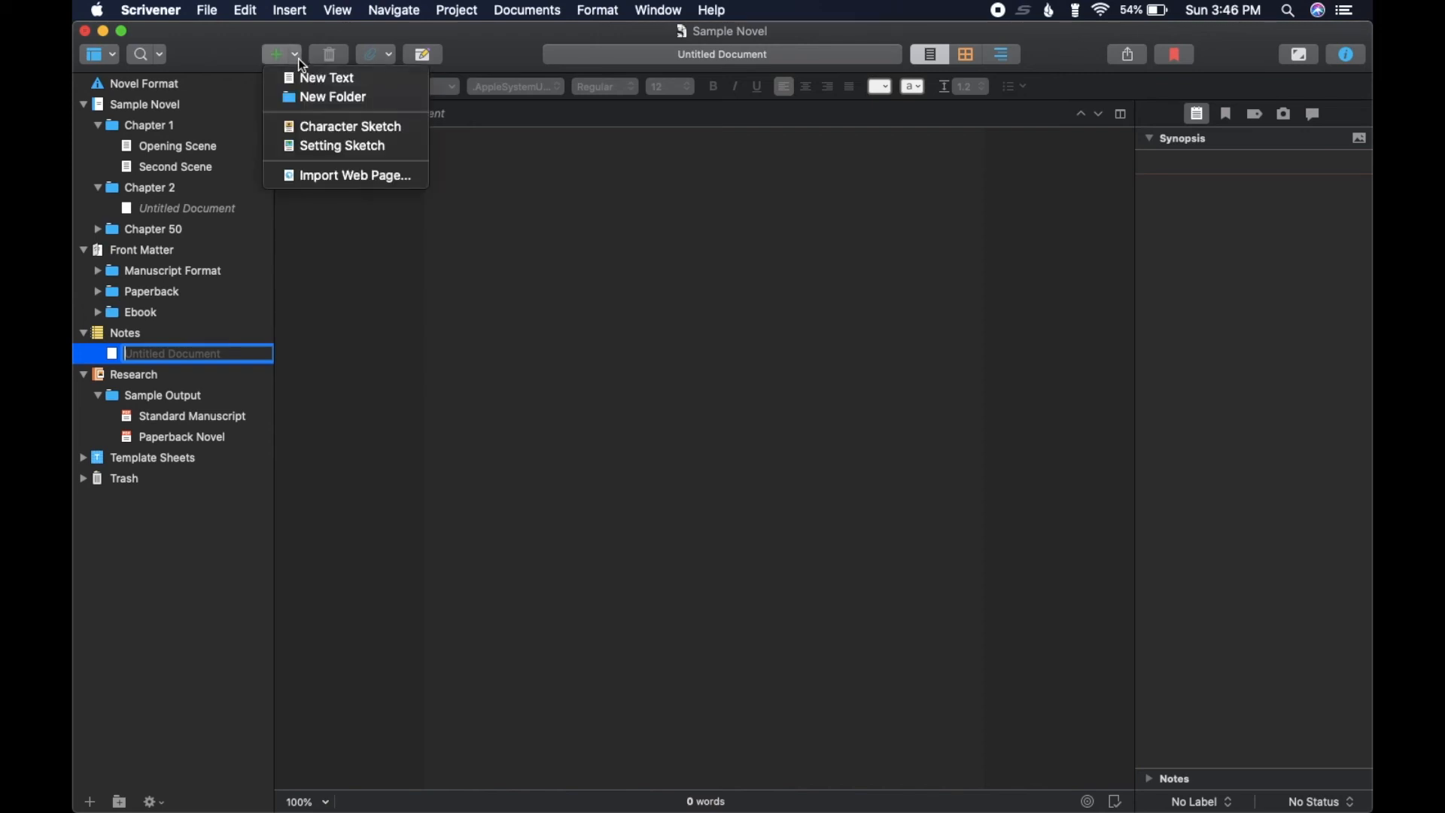
pyautogui.click(202, 43)
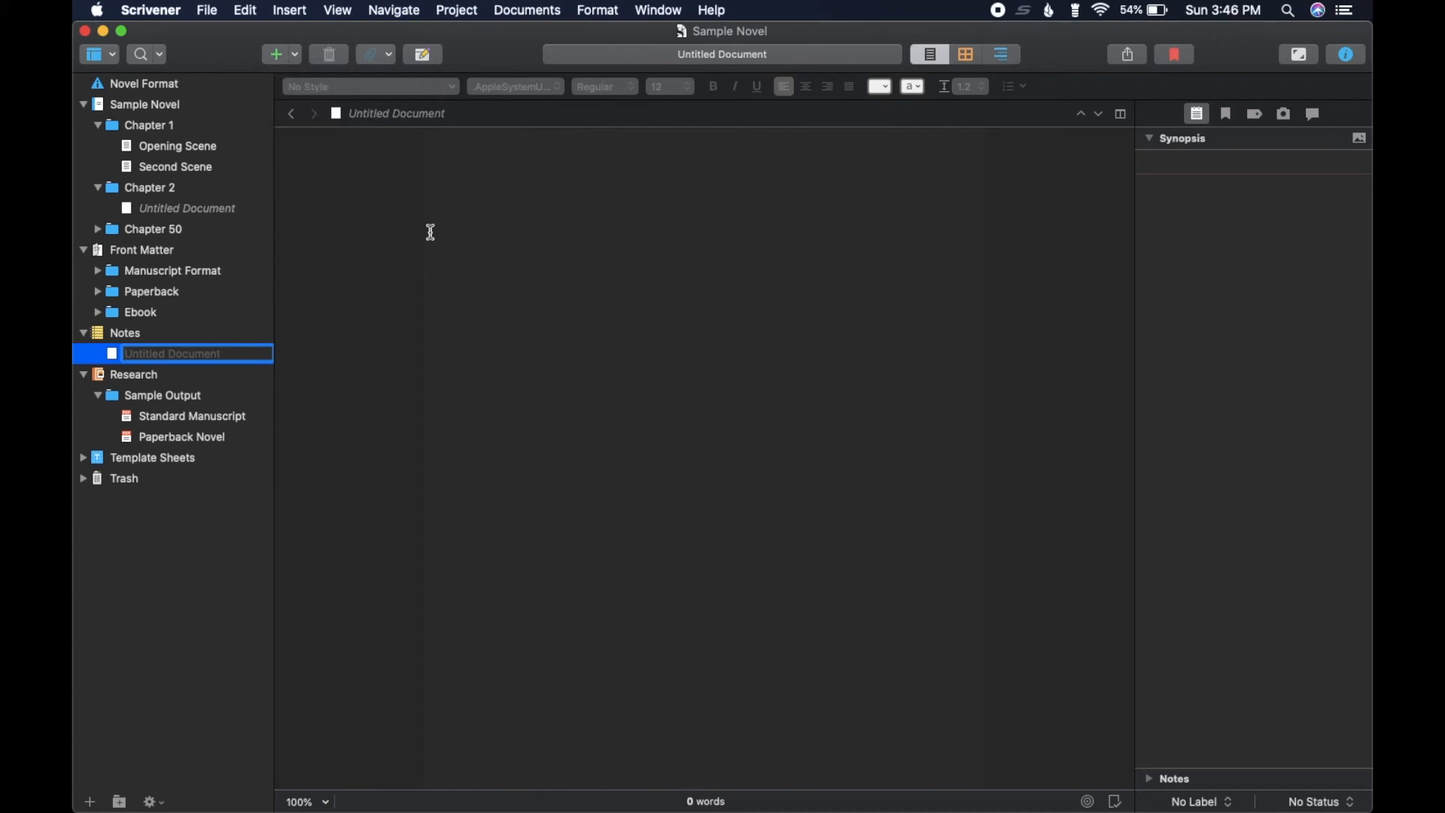
pyautogui.click(653, 143)
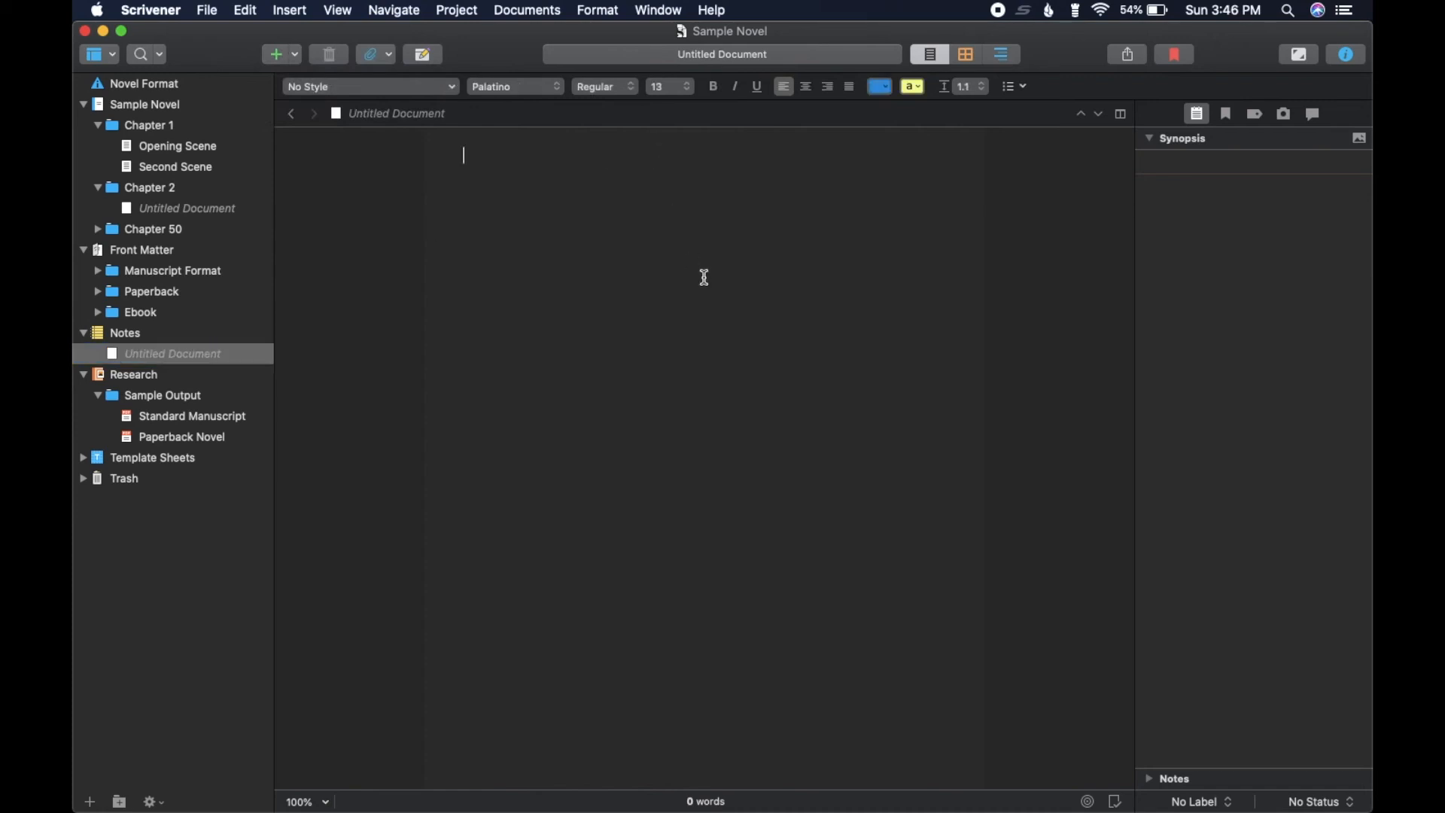
pyautogui.write('This is a note.')
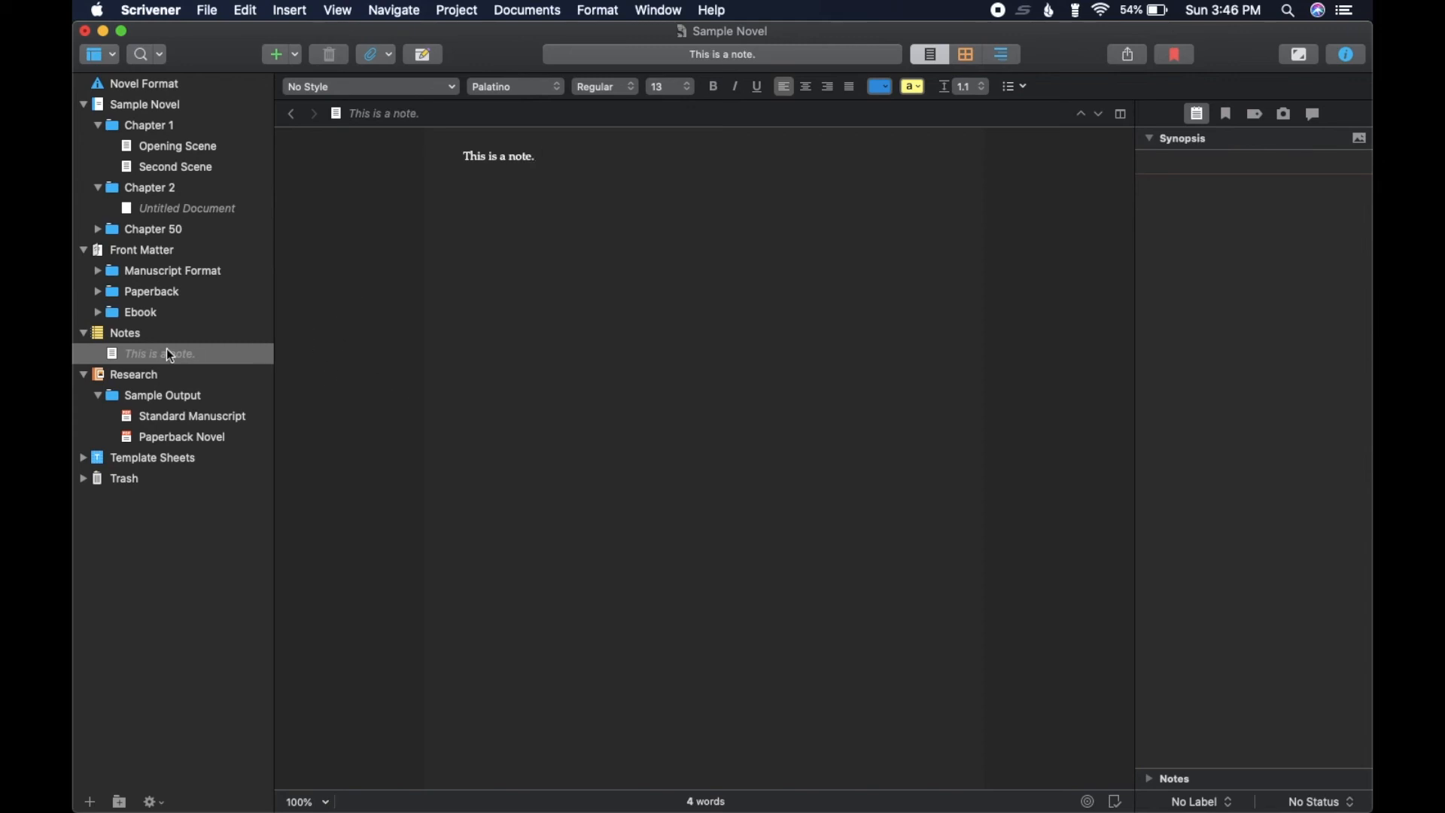
# - Collapse the Notes folder and look at the synopsis of the Opening Scene in Chapter 1
pyautogui.click(105, 336)
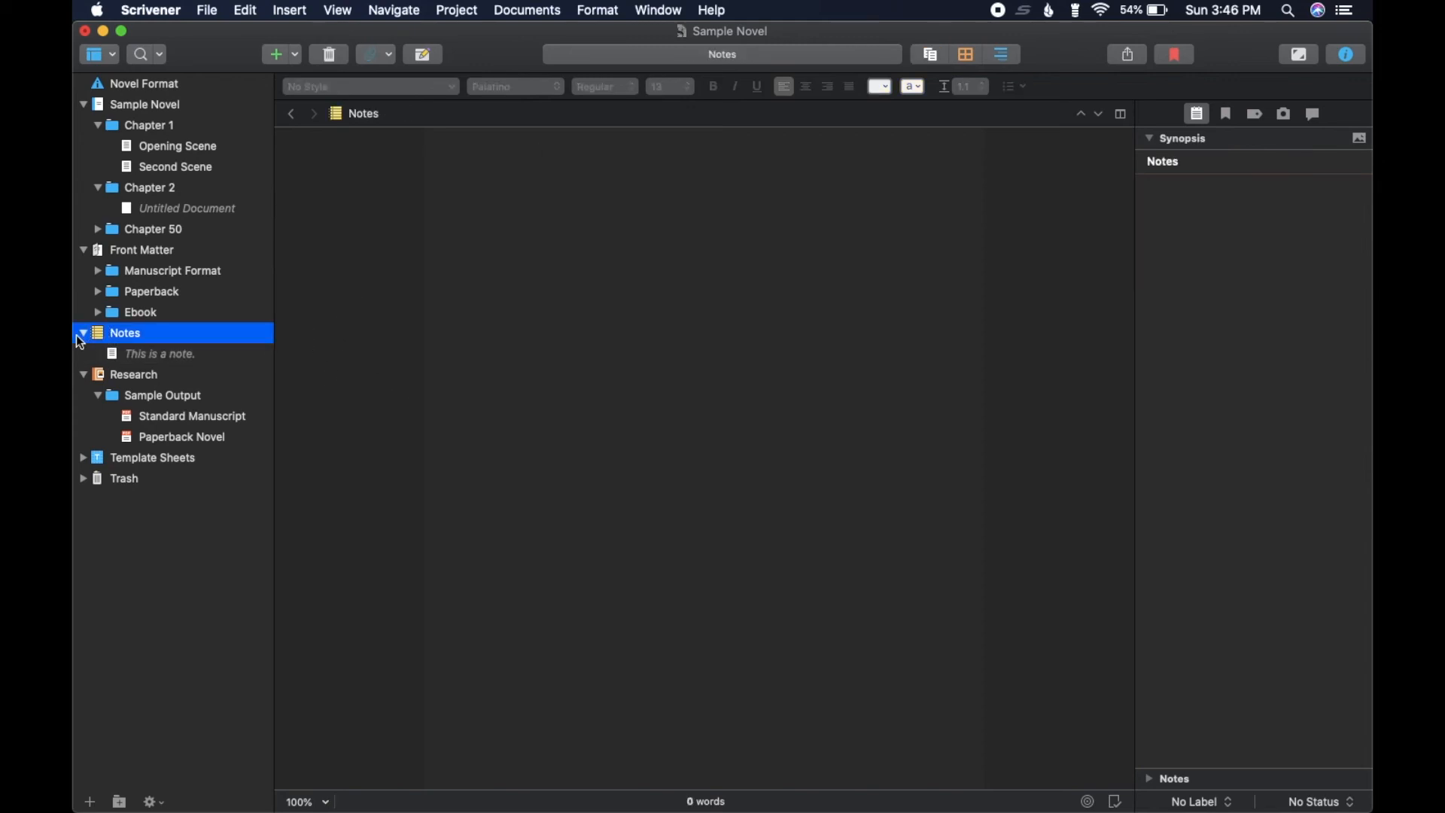
pyautogui.click(83, 336)
pyautogui.click(84, 336)
pyautogui.click(84, 336)
pyautogui.click(83, 335)
pyautogui.click(84, 335)
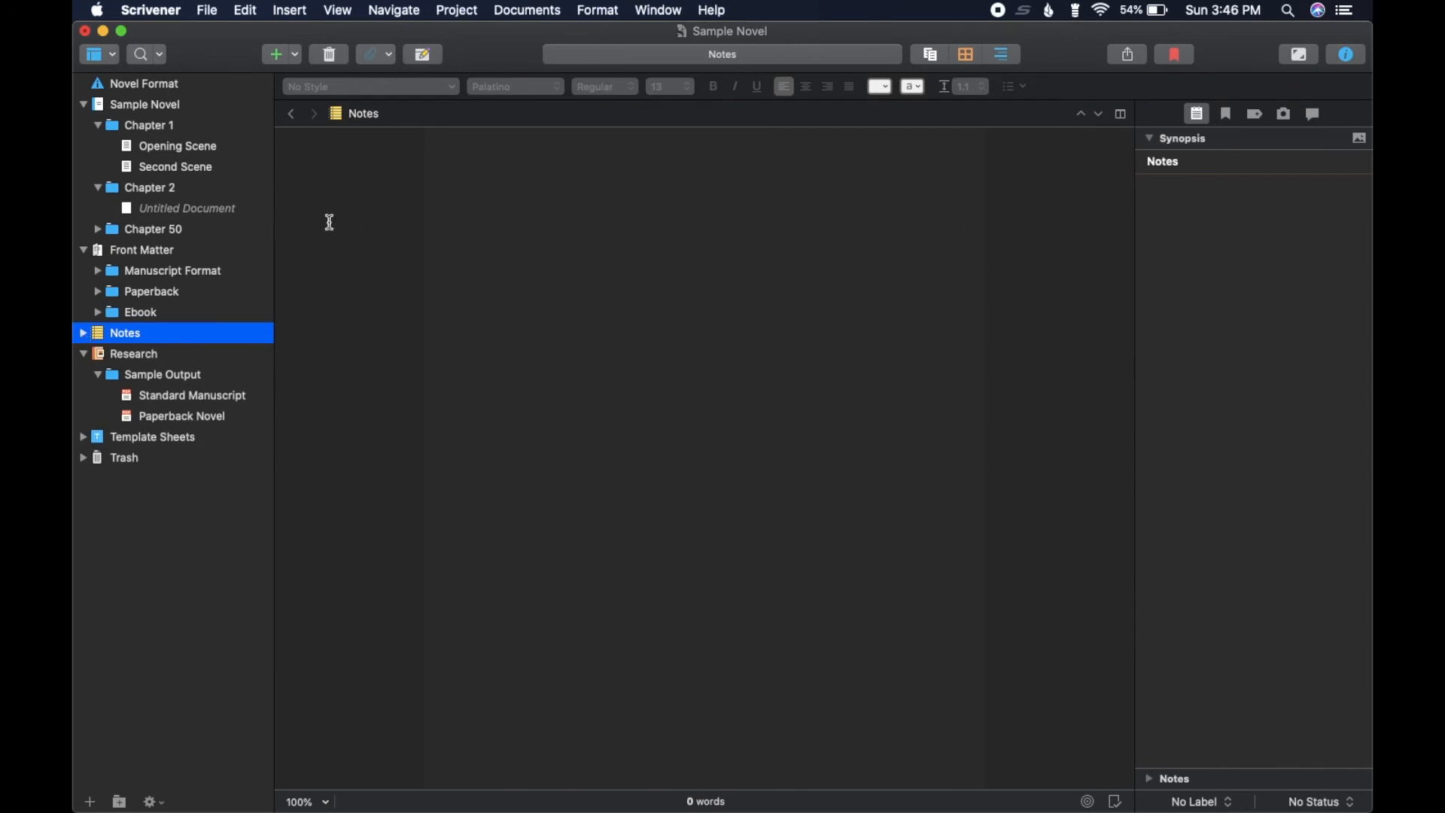
pyautogui.click(175, 121)
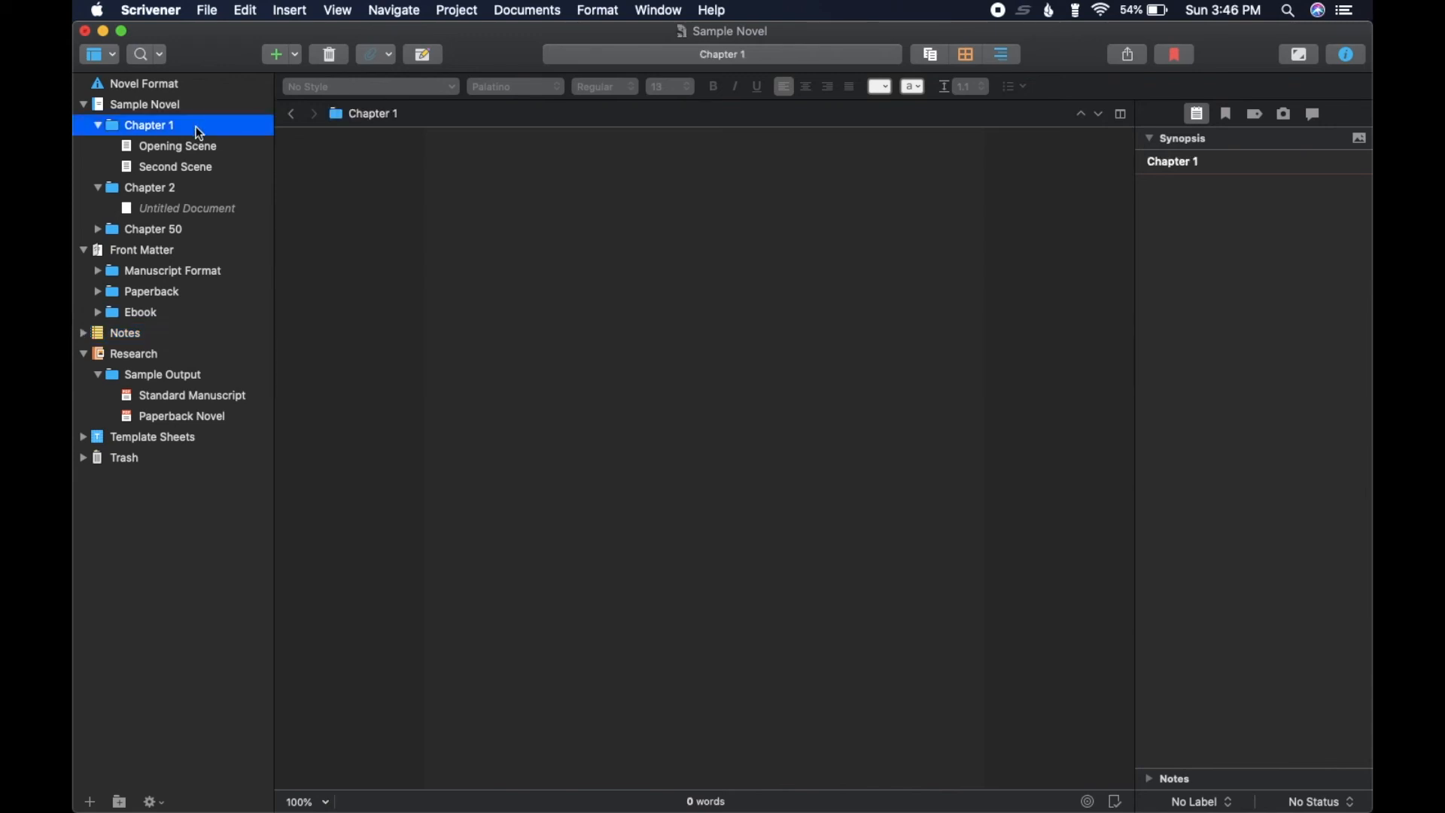
pyautogui.click(155, 148)
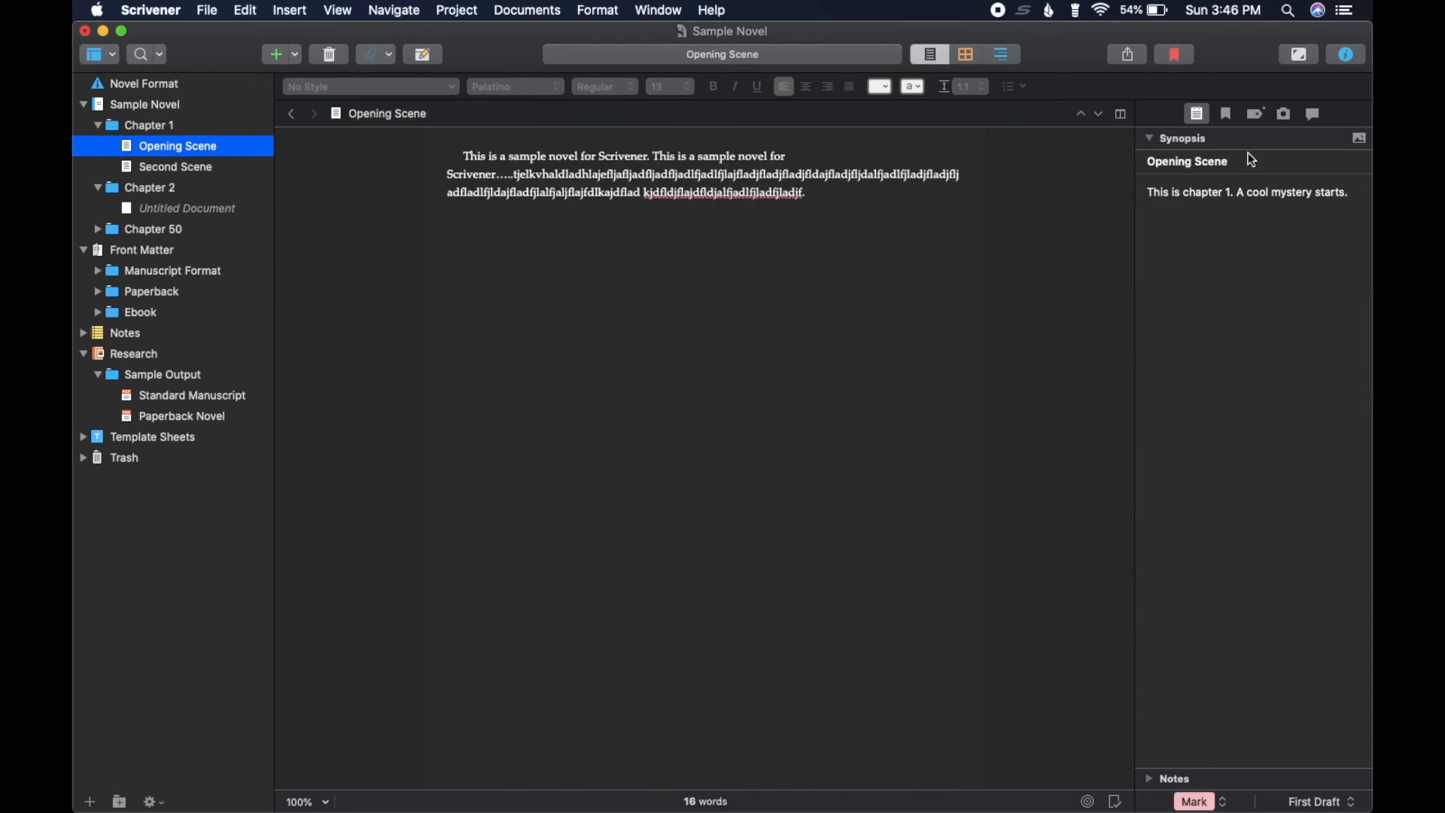
pyautogui.click(1271, 286)
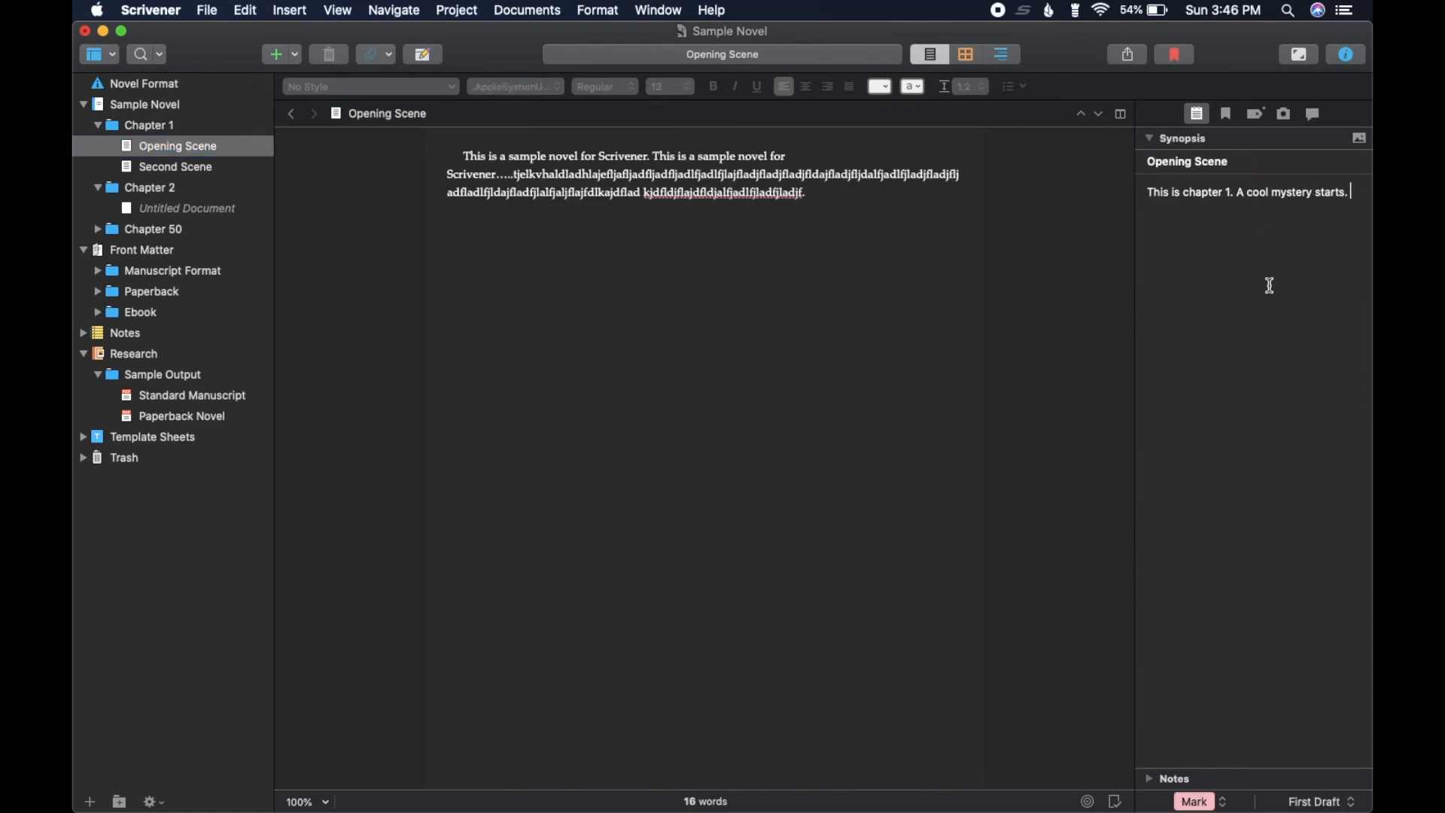
# - Expand the Notes folder again and view the note document inside it
pyautogui.click(97, 337)
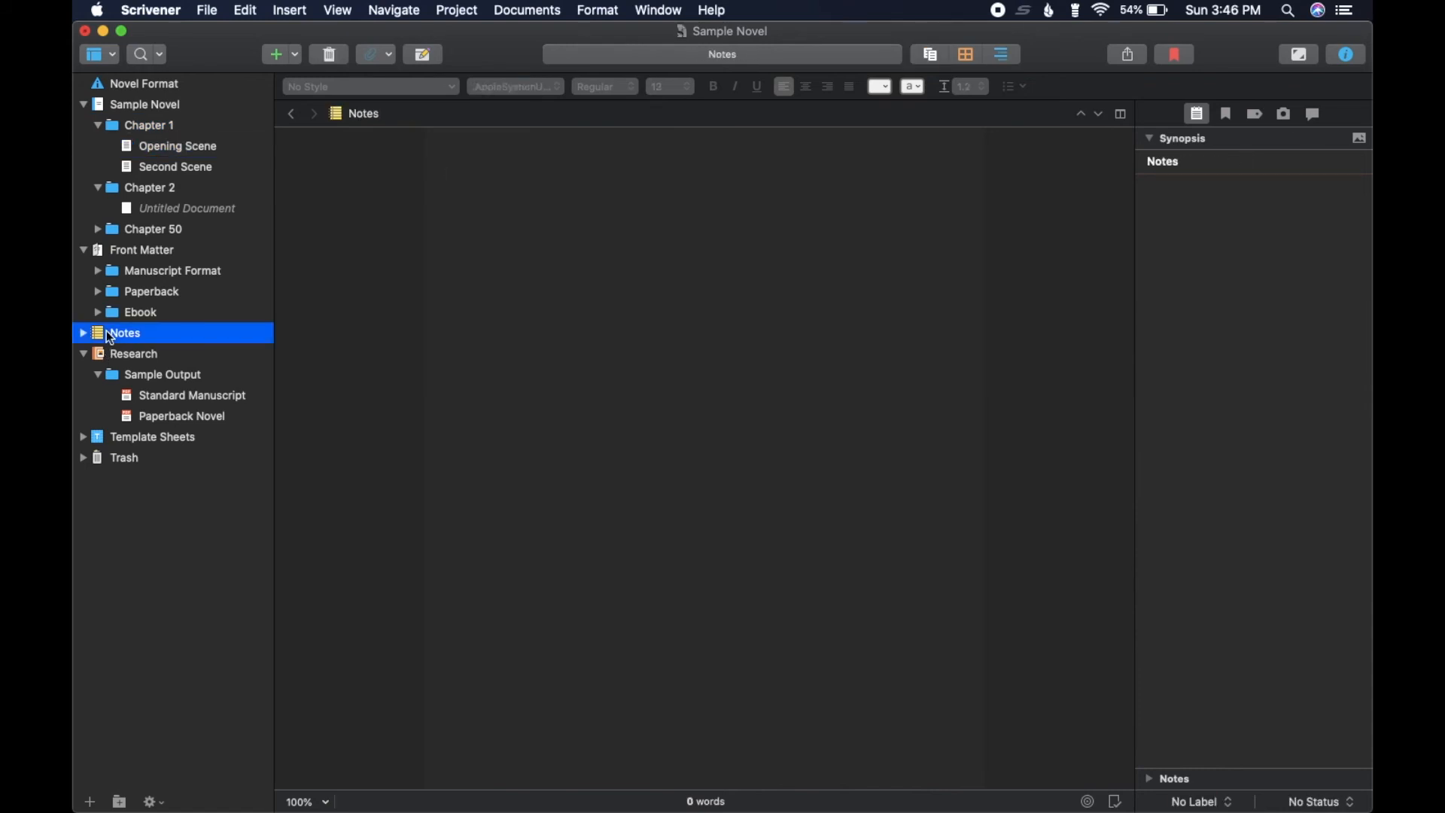
pyautogui.click(85, 336)
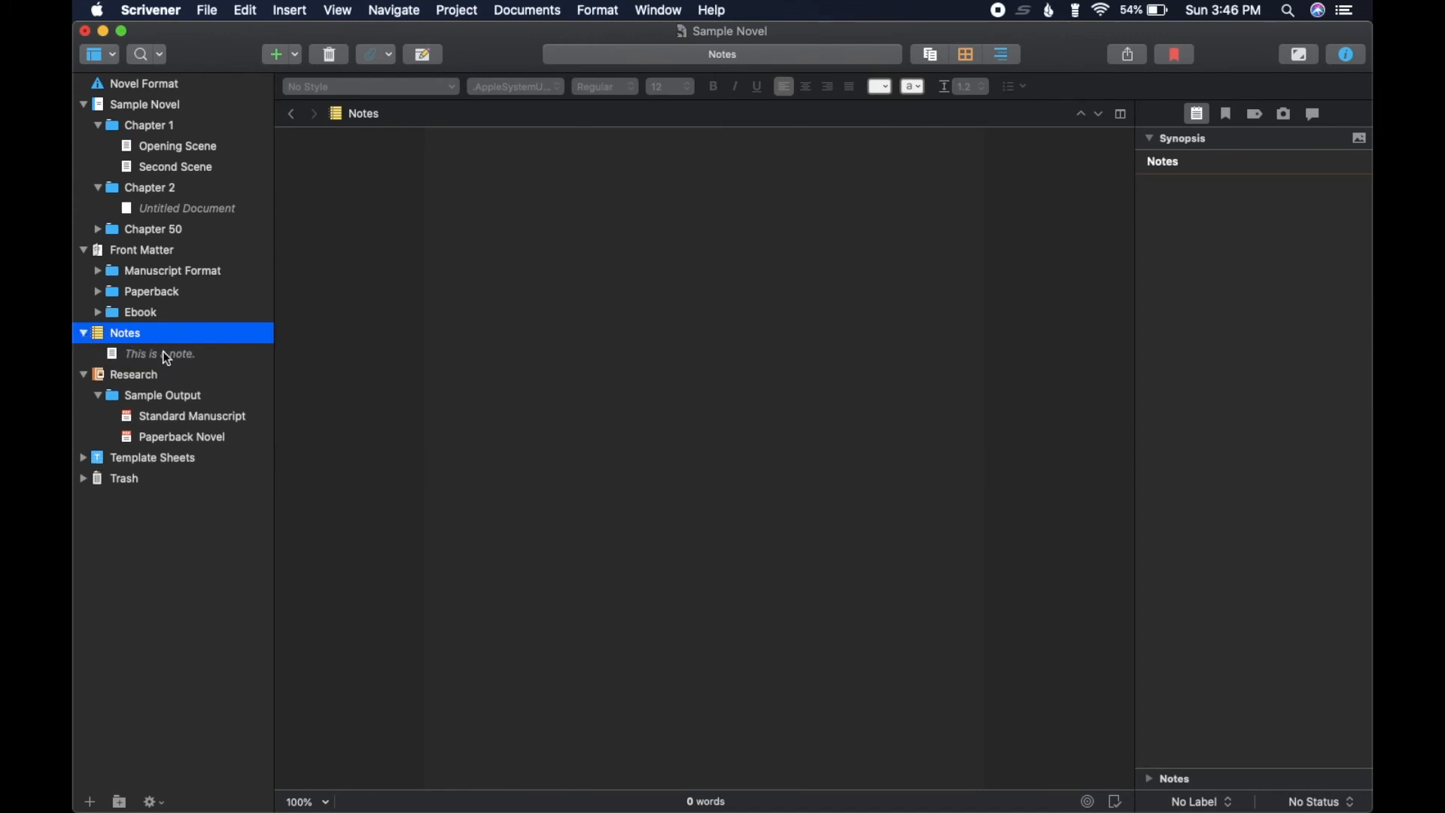
pyautogui.click(166, 356)
pyautogui.click(152, 336)
pyautogui.click(152, 356)
# - Collapse the Notes folder, move it to the Trash and collapse the Trash in the binder
pyautogui.click(85, 336)
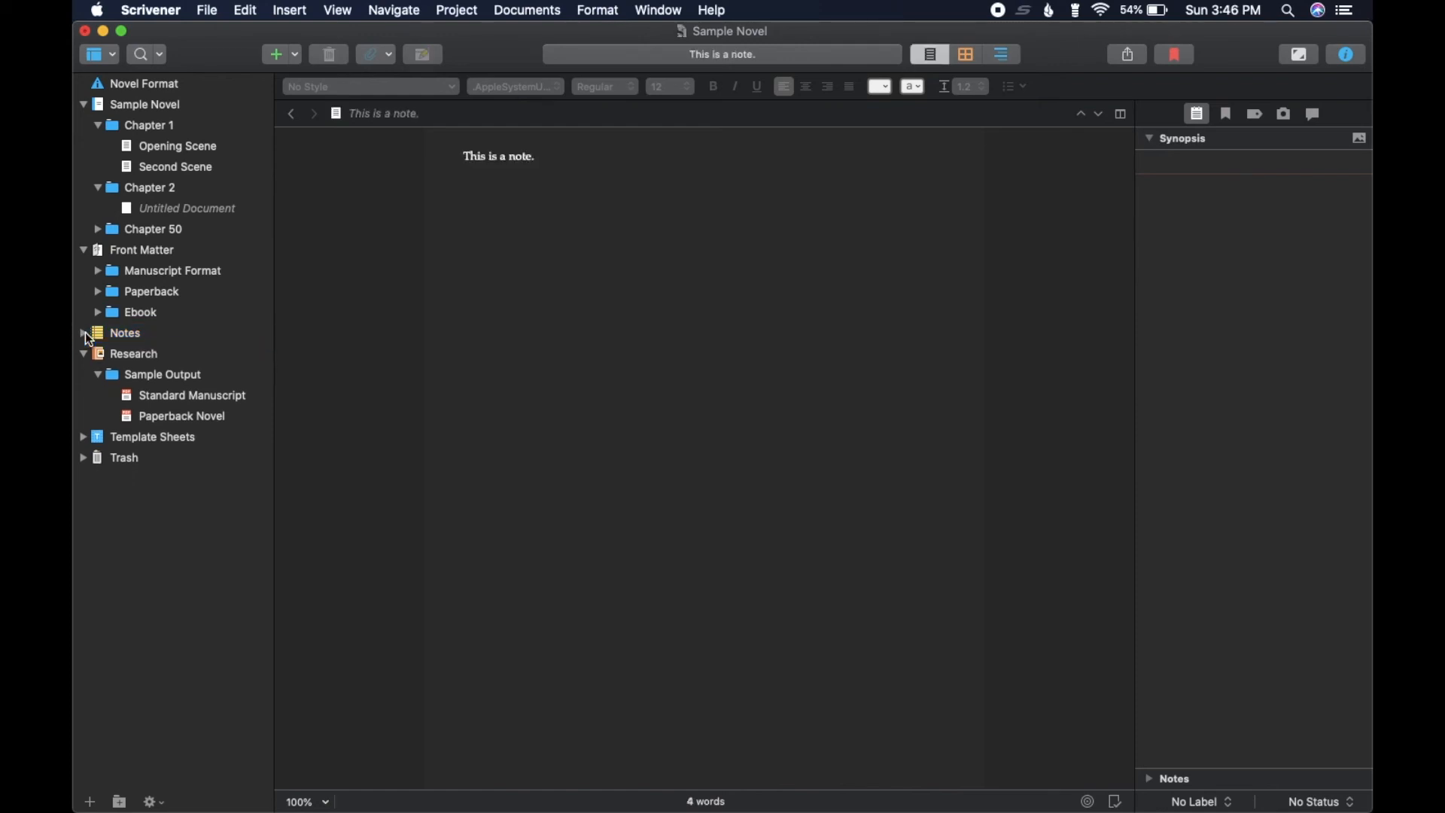
pyautogui.moveTo(126, 335); pyautogui.dragTo(164, 461)
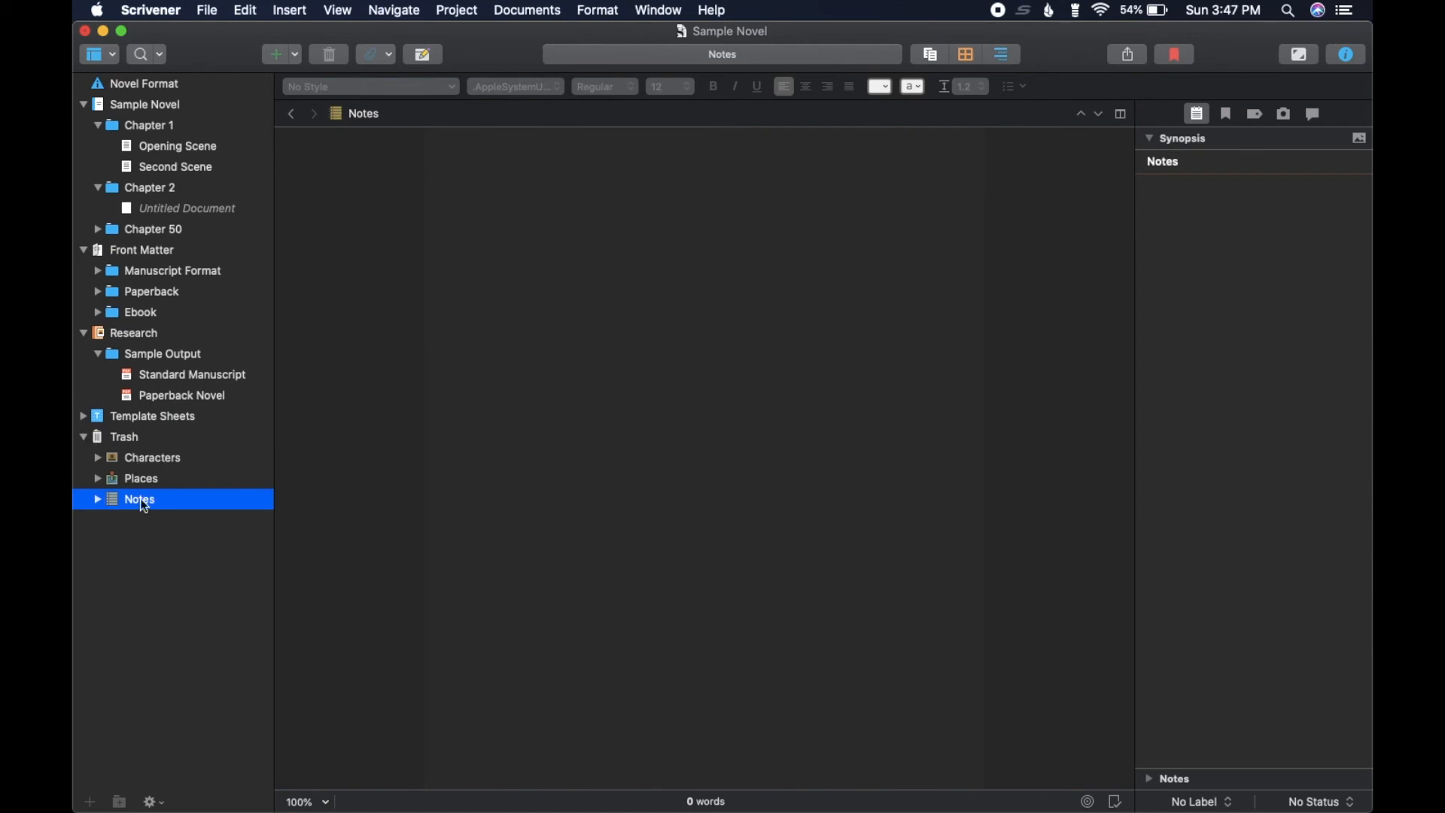
pyautogui.click(81, 438)
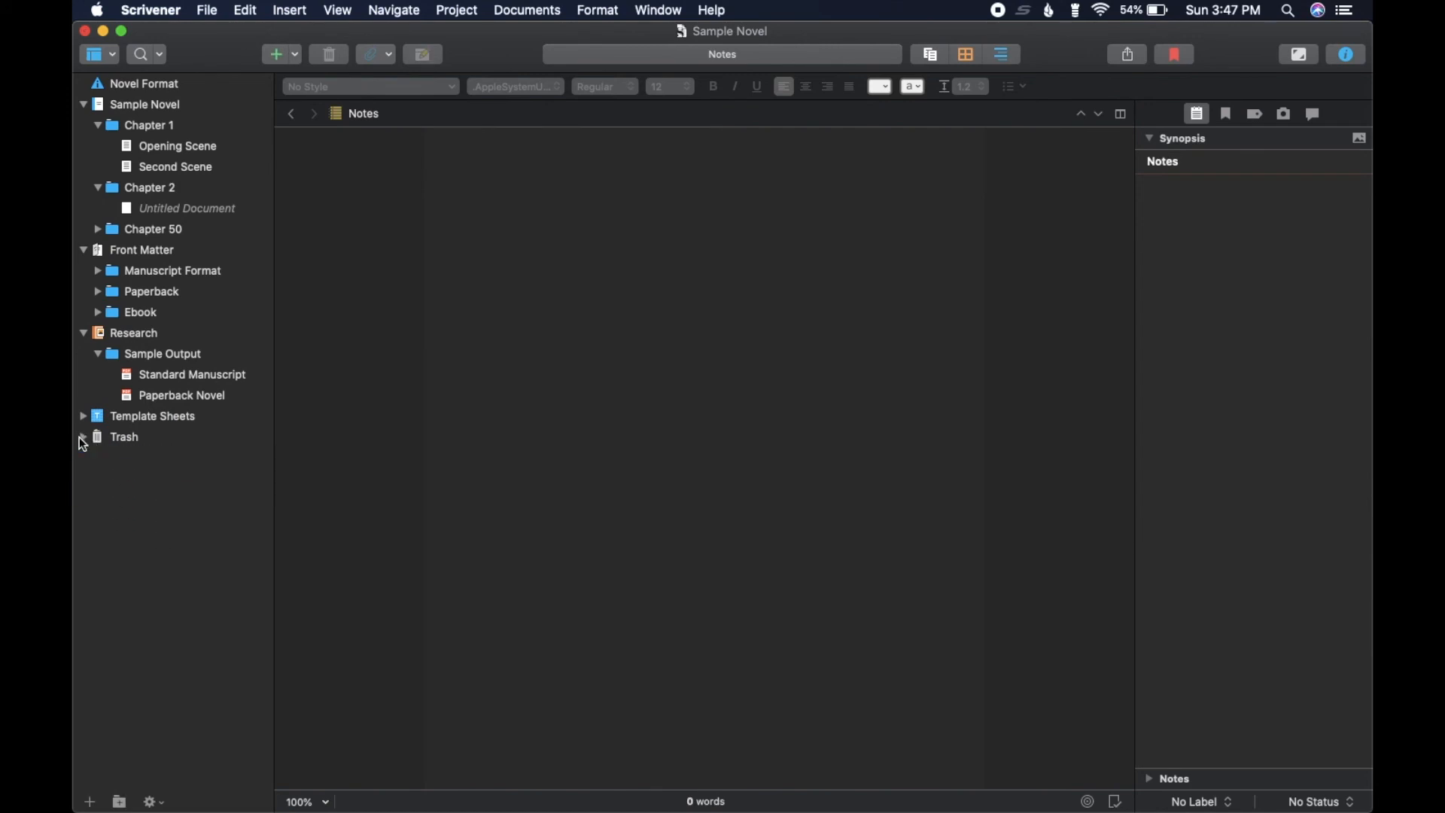
# - Examine the title page in the Manuscript Format folder of Front Matter, and collapse that folder
pyautogui.click(122, 250)
pyautogui.click(175, 271)
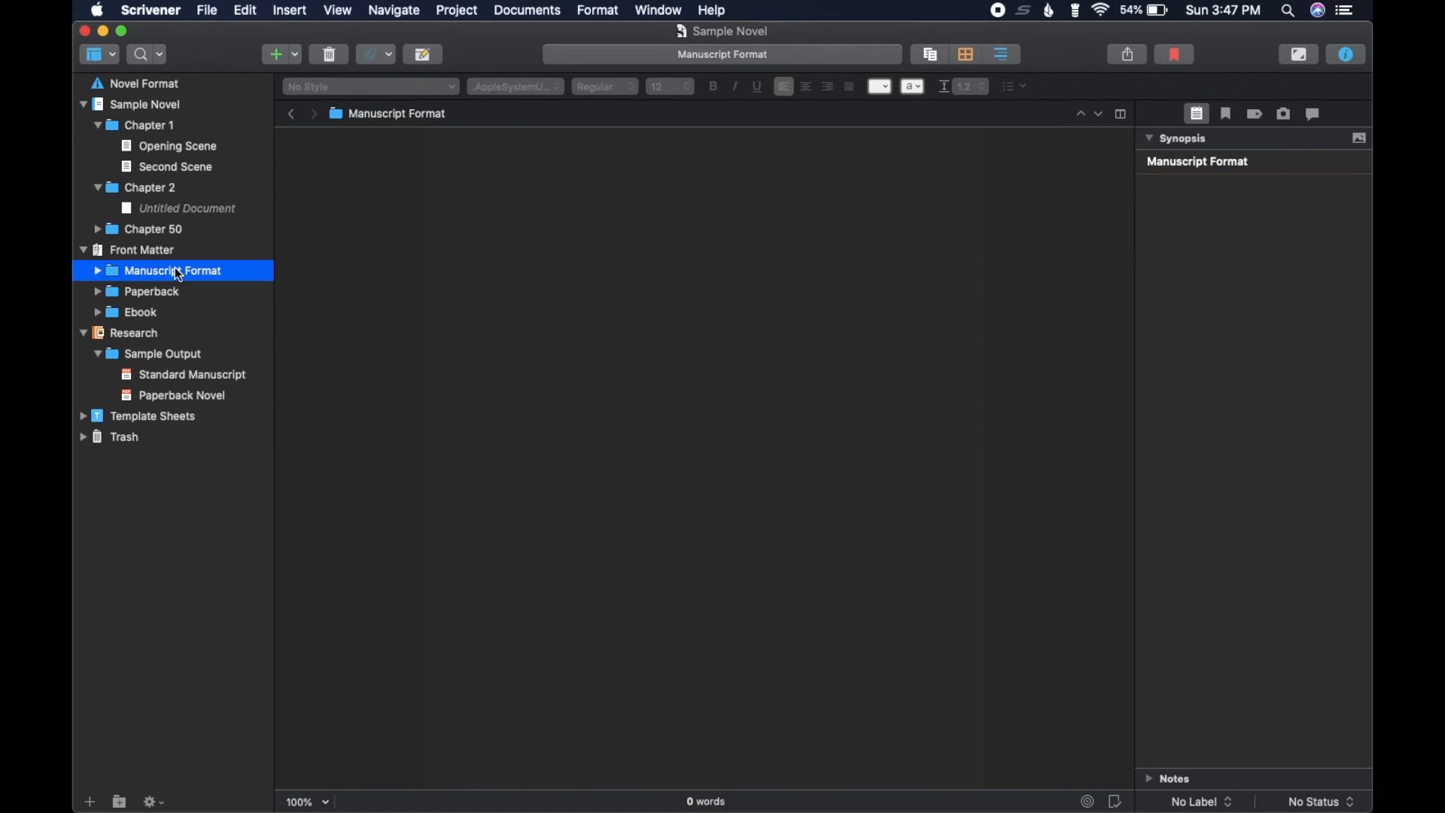
pyautogui.click(97, 272)
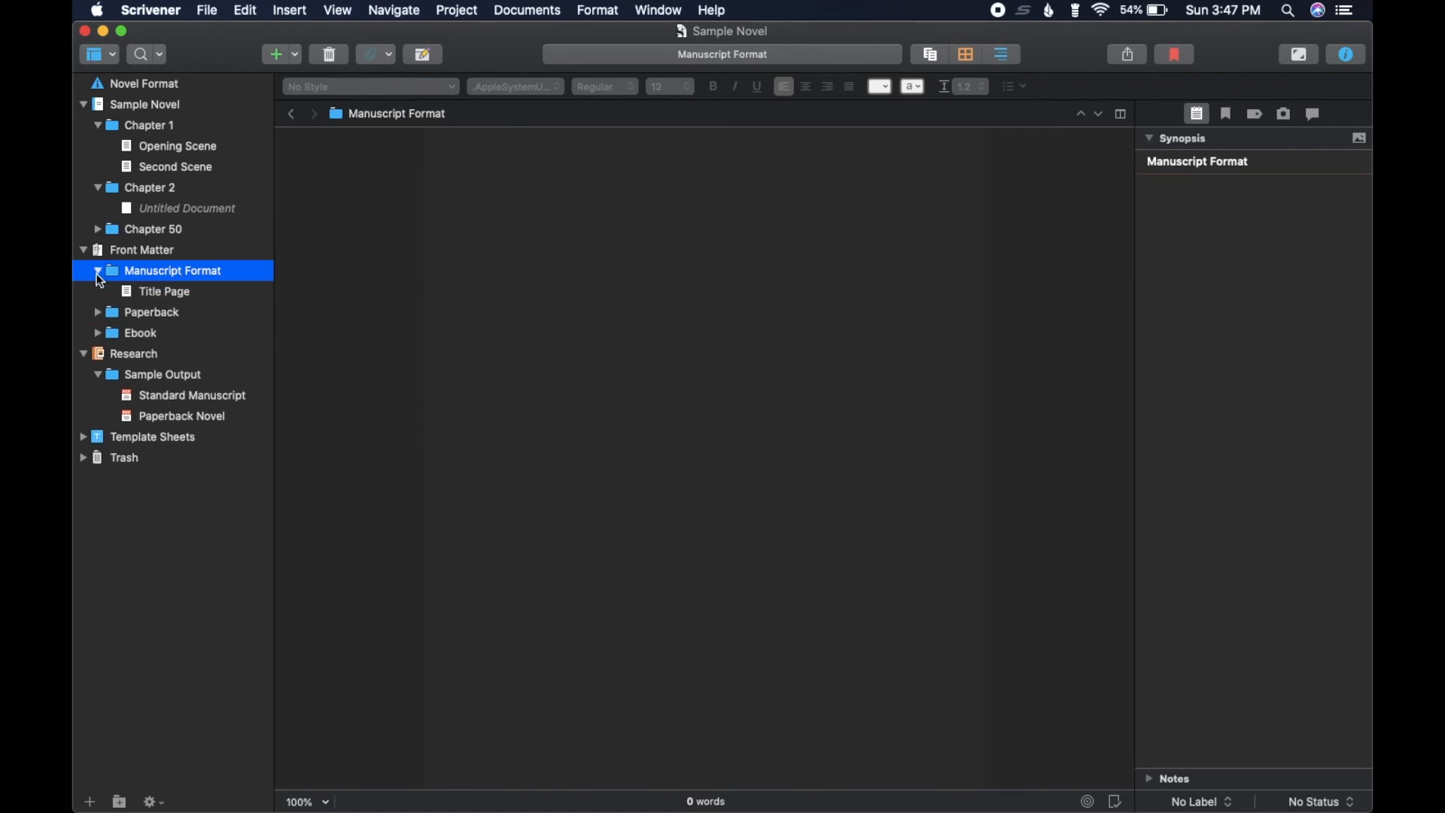
pyautogui.click(155, 293)
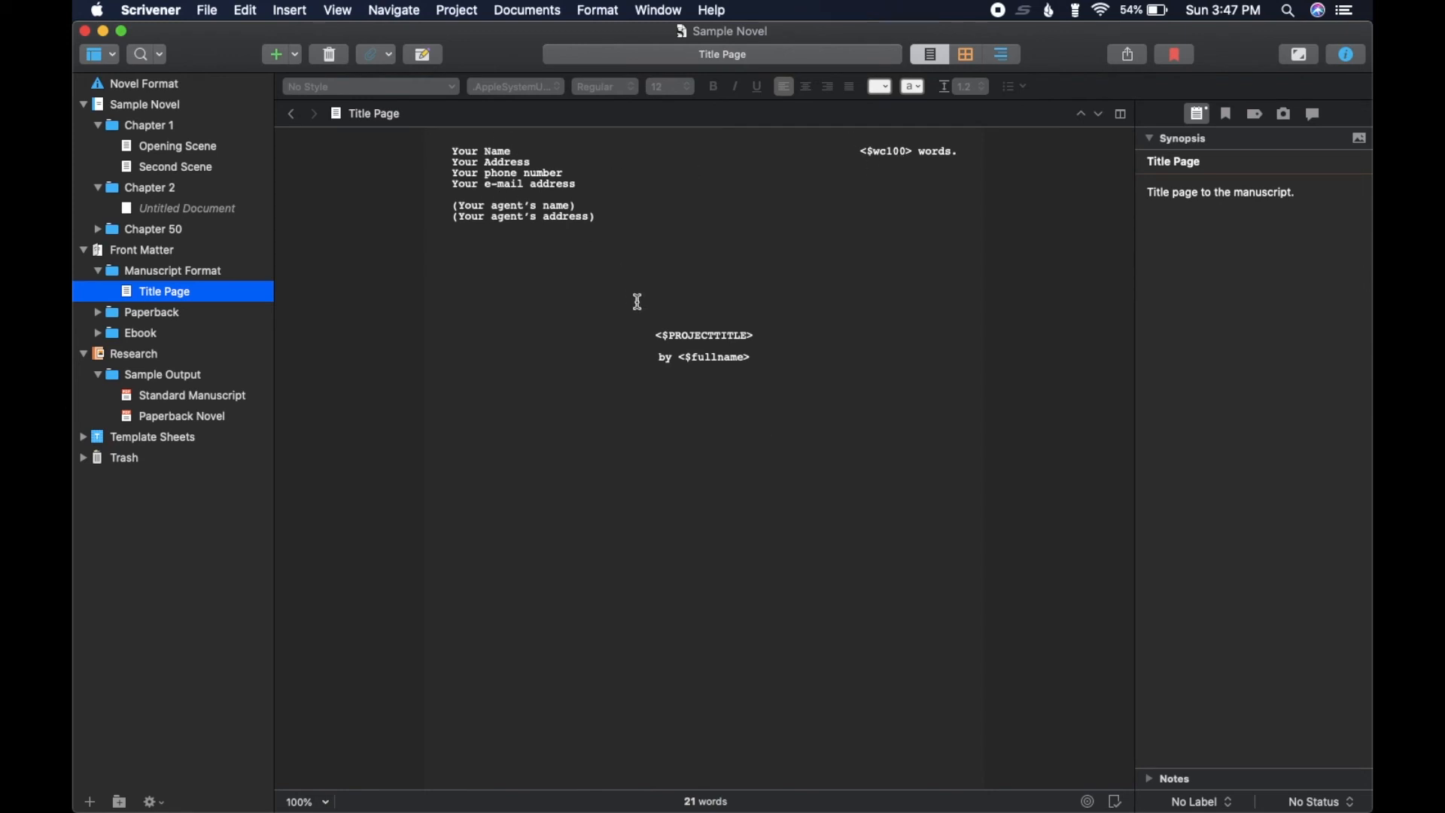
pyautogui.moveTo(776, 810)
pyautogui.click(98, 271)
# - Look through the Title Page, Copyright, Dedication and Blank Page documents in the Paperback front matter folder
pyautogui.click(96, 292)
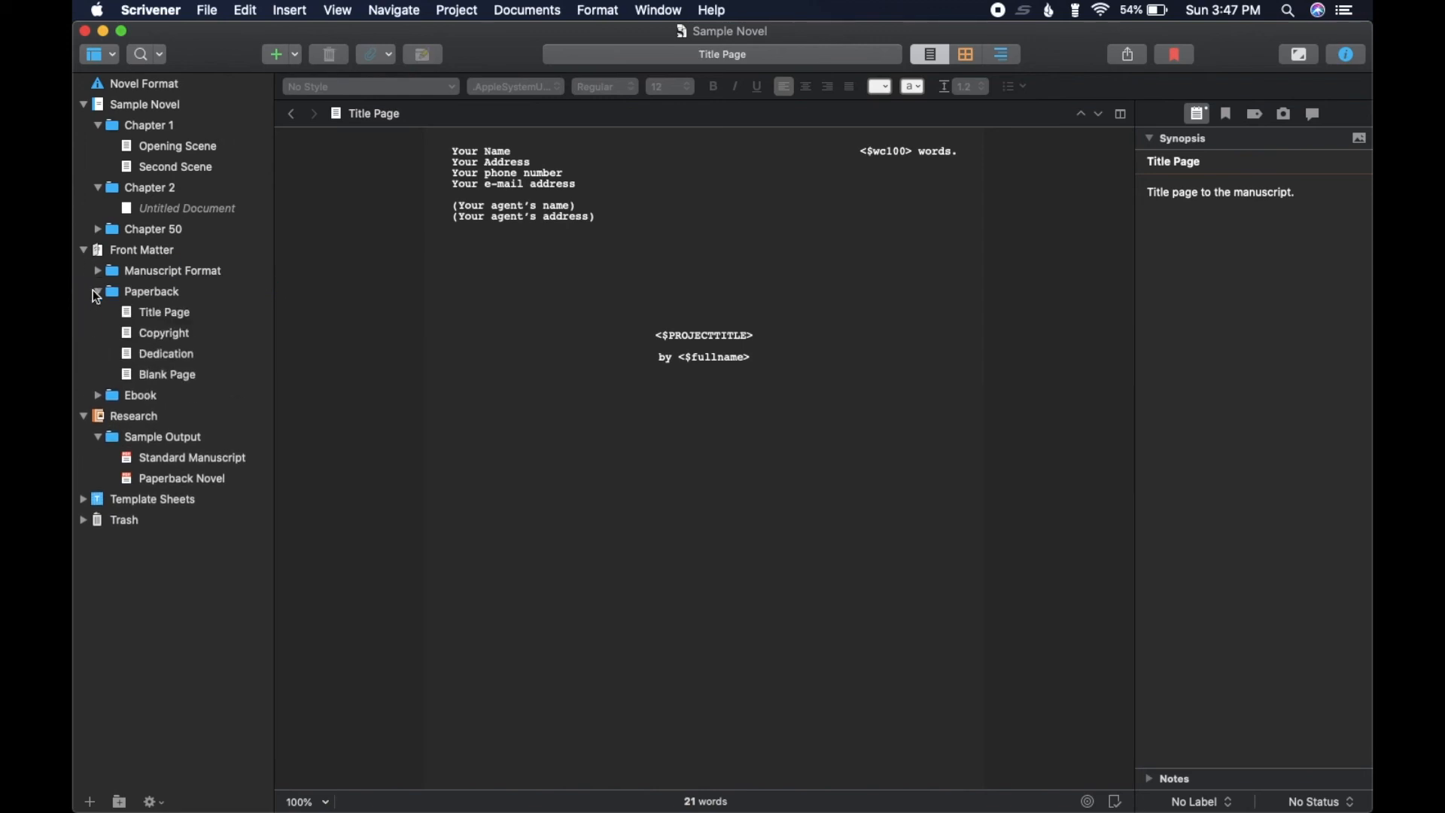
pyautogui.click(170, 309)
pyautogui.click(179, 333)
pyautogui.click(185, 353)
pyautogui.click(187, 374)
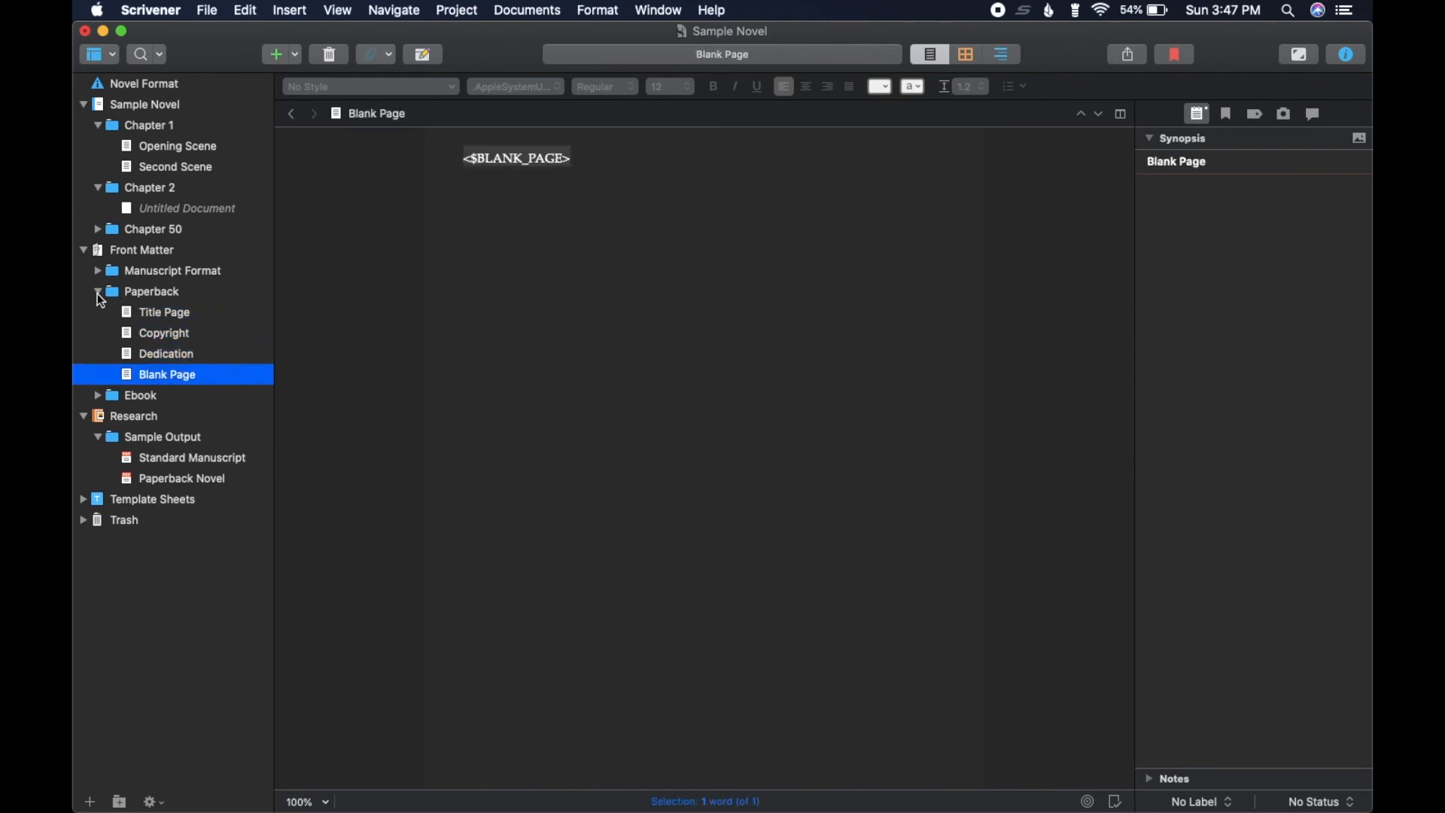
pyautogui.click(97, 293)
pyautogui.click(97, 293)
pyautogui.click(171, 338)
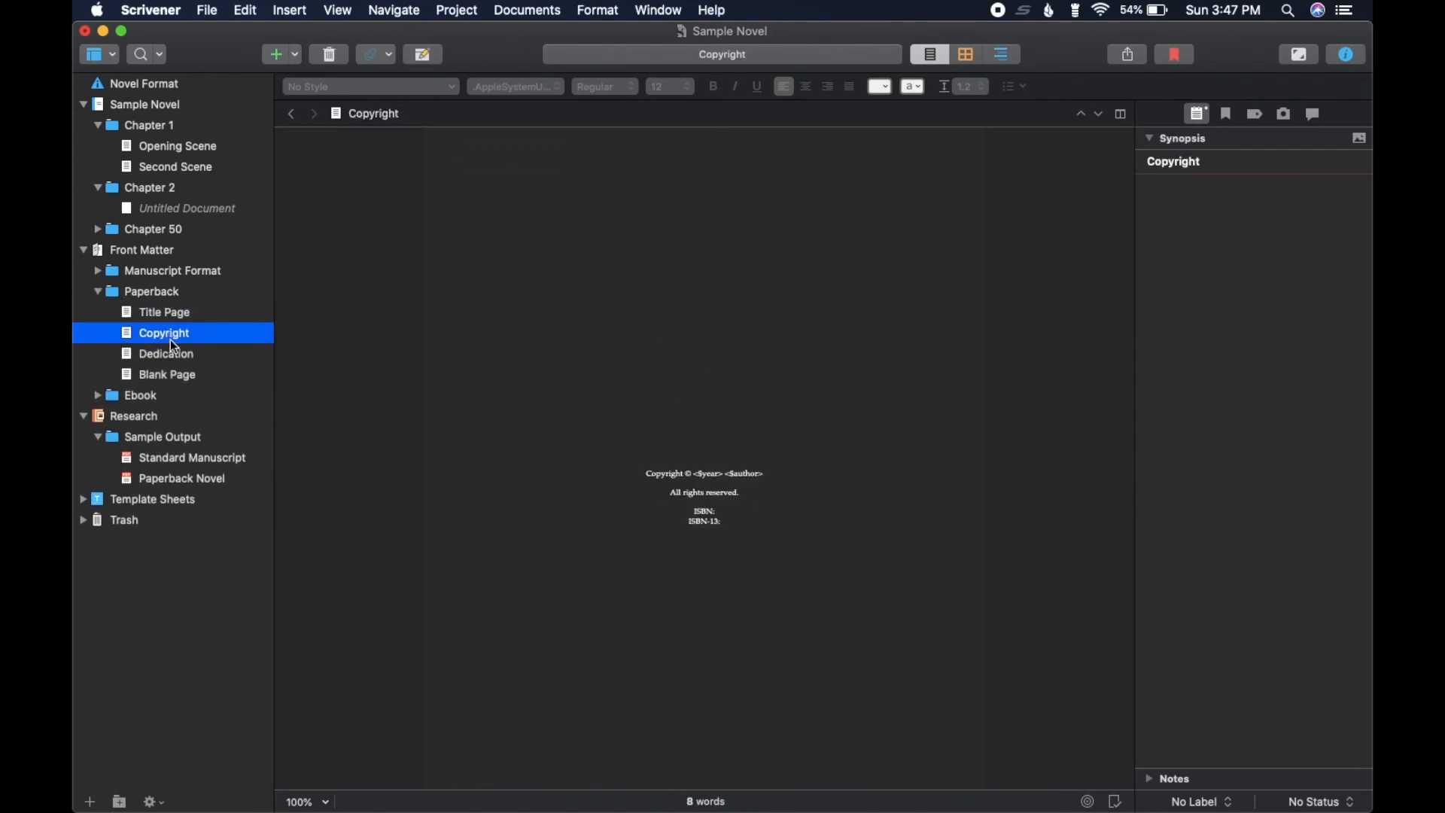
pyautogui.click(171, 351)
pyautogui.click(187, 377)
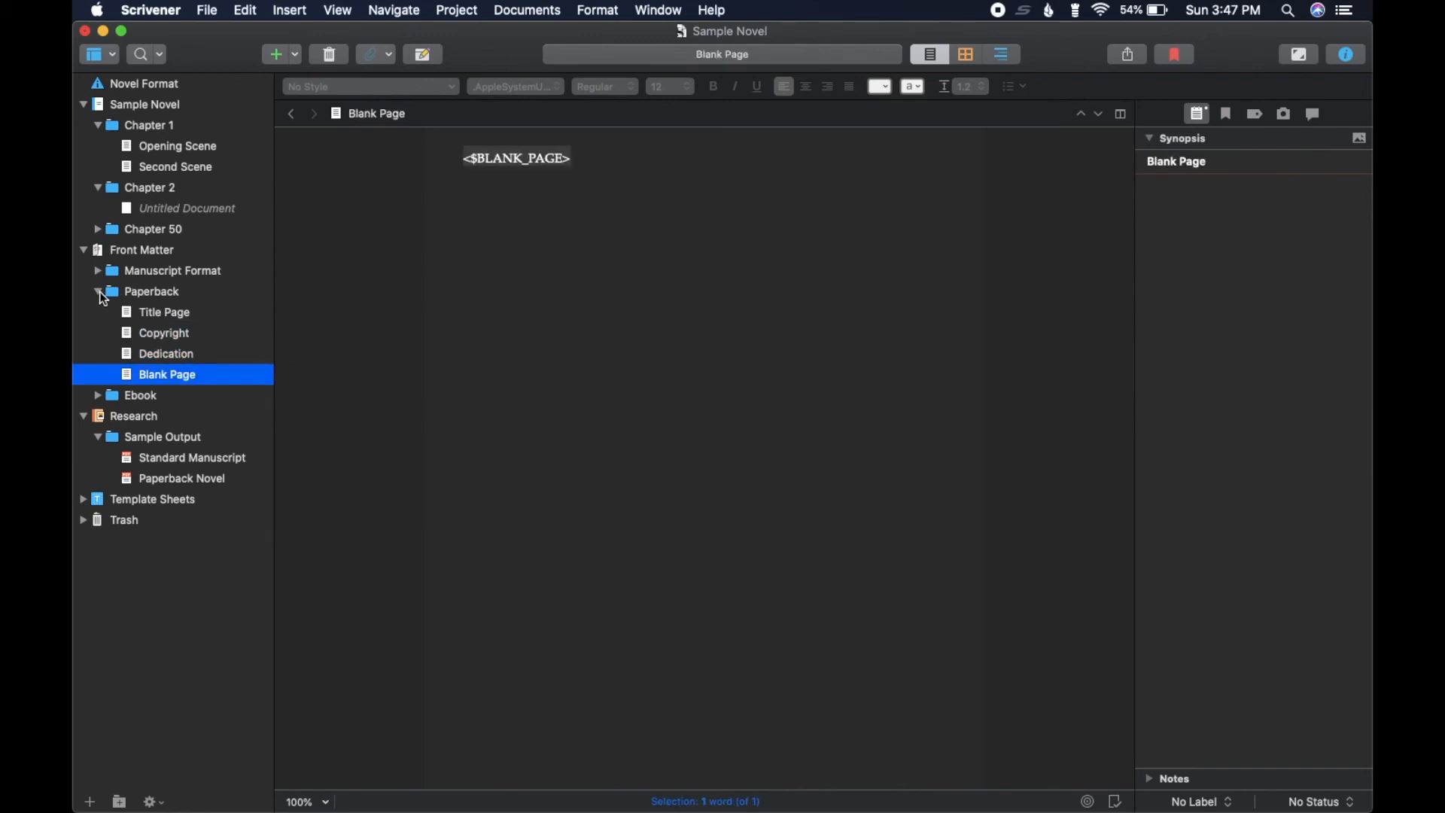
pyautogui.click(98, 292)
# - View the Cover and Dedication items in the Ebook front matter folder, and collapse the folder
pyautogui.click(101, 312)
pyautogui.click(148, 336)
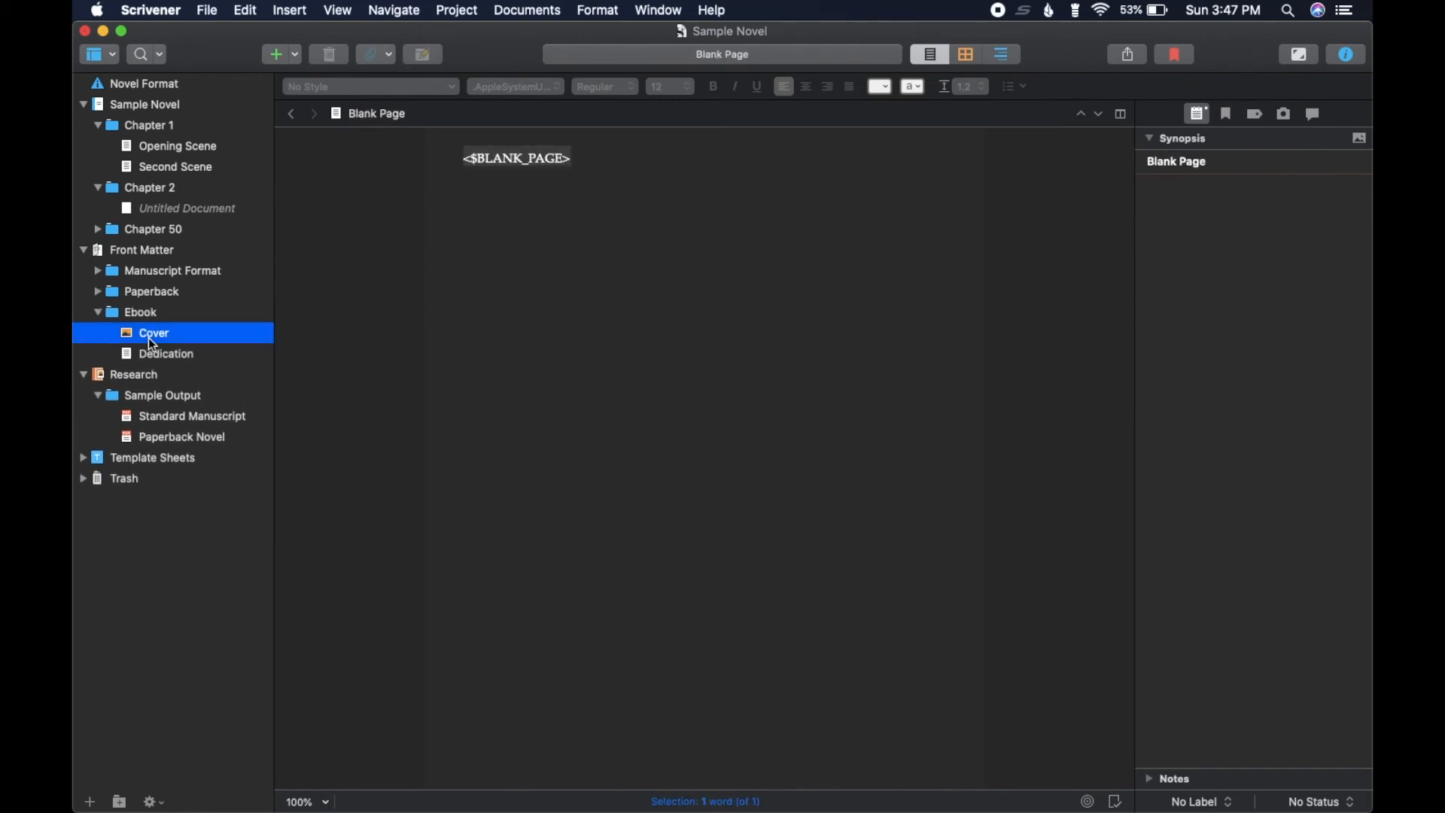
pyautogui.click(158, 353)
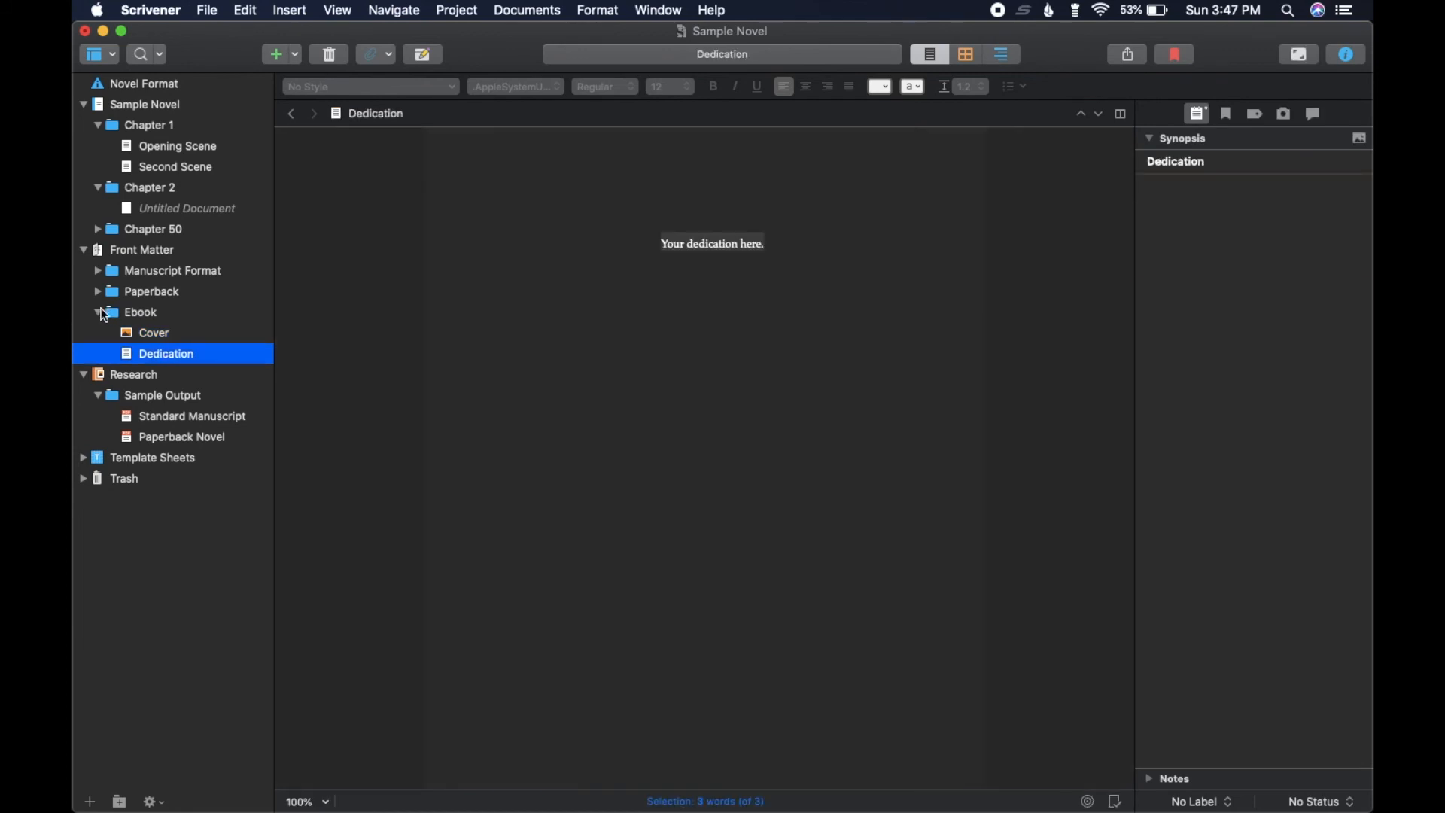
pyautogui.click(99, 313)
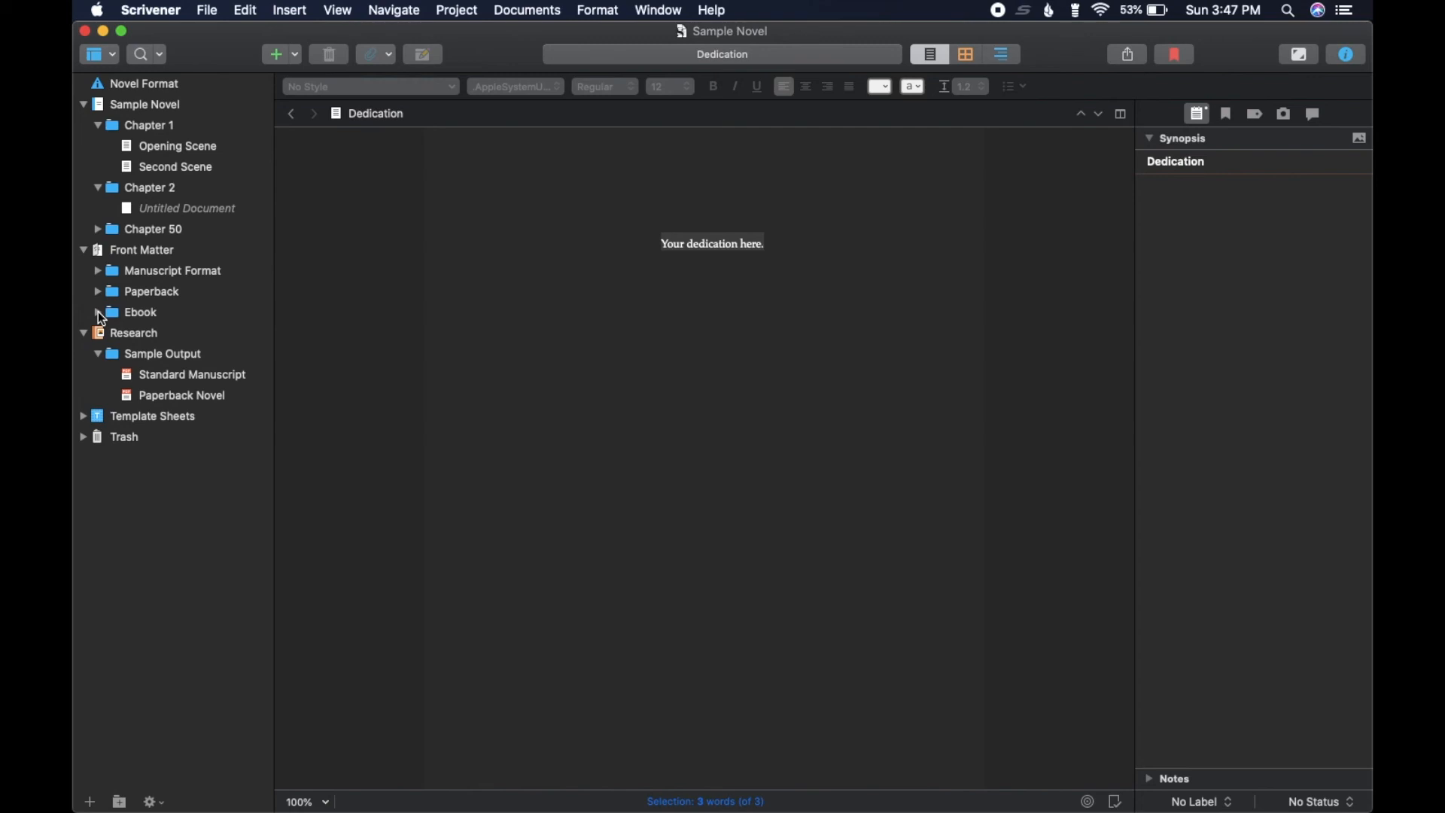
pyautogui.click(130, 316)
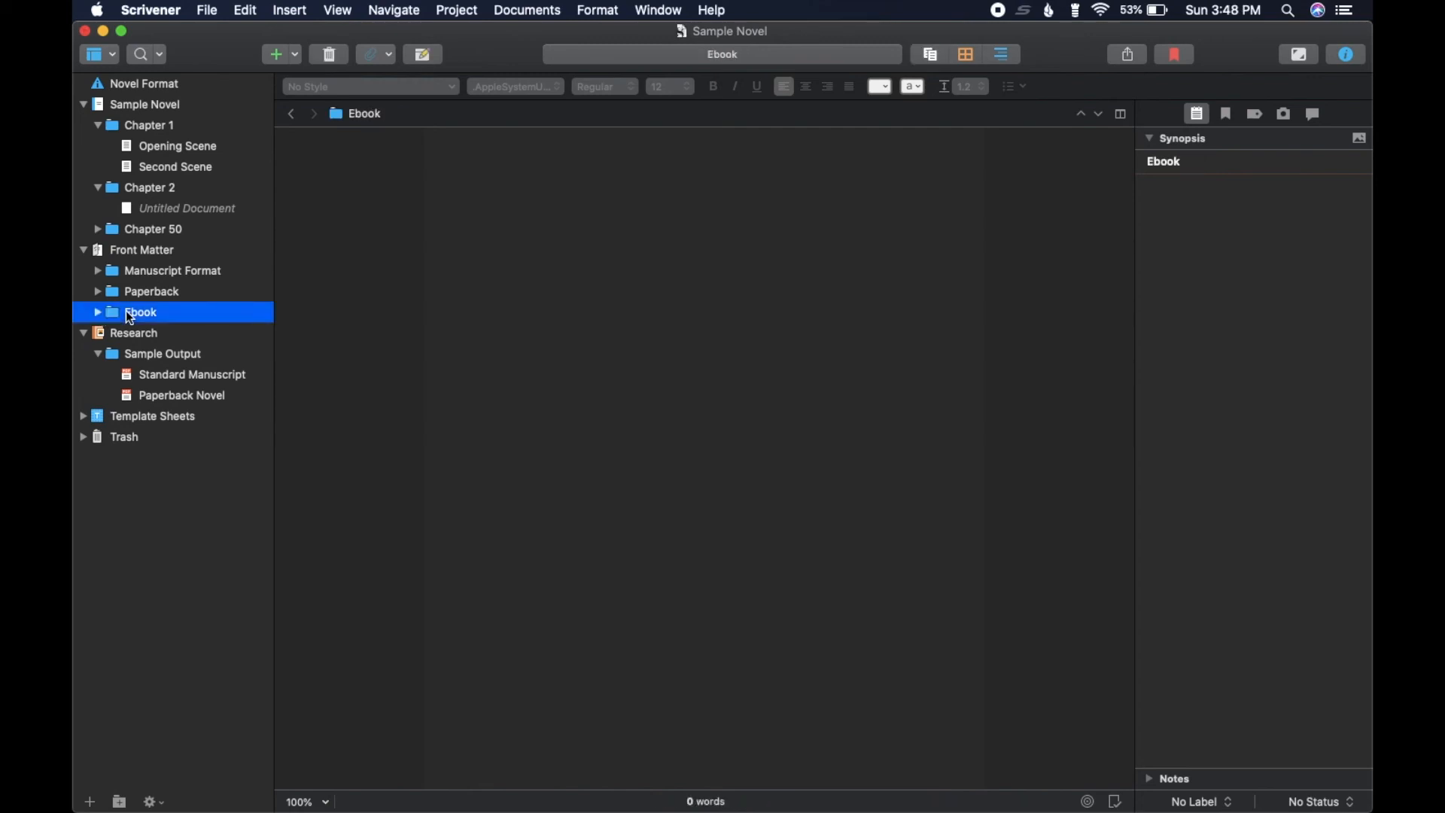
# - Review the Manuscript Format title page once more and collapse the Front Matter folder
pyautogui.click(116, 270)
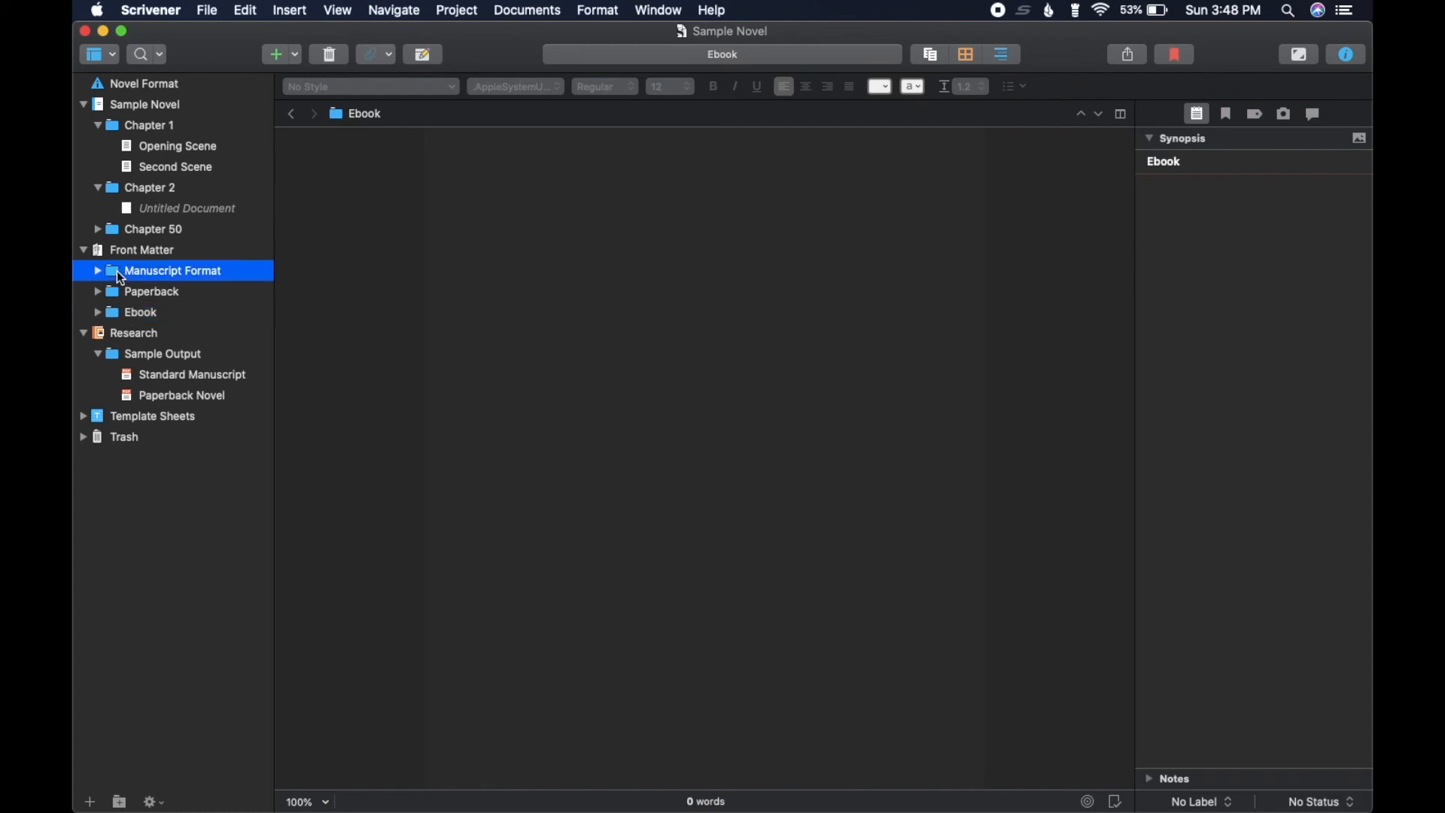
pyautogui.click(98, 273)
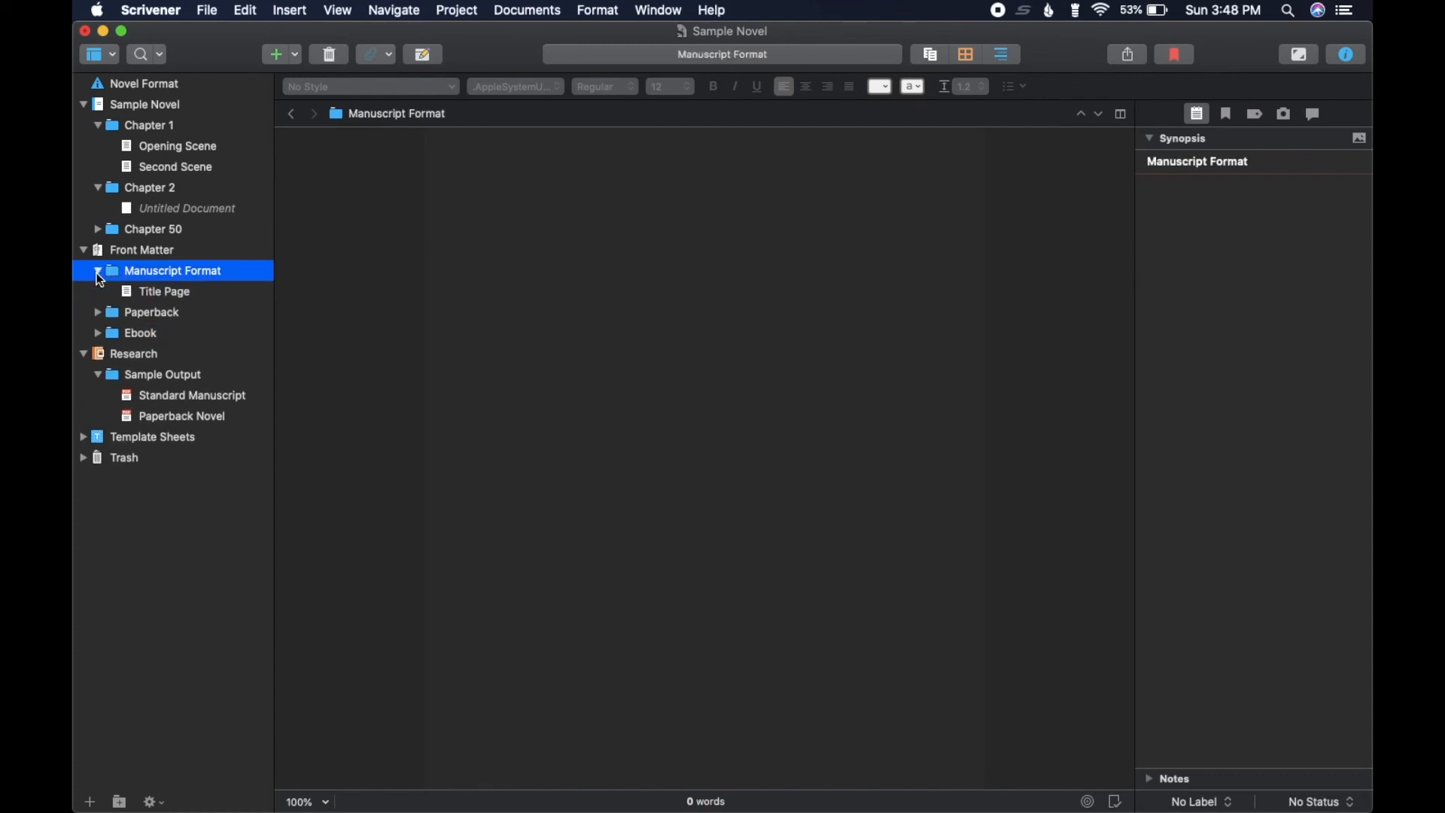
pyautogui.click(188, 298)
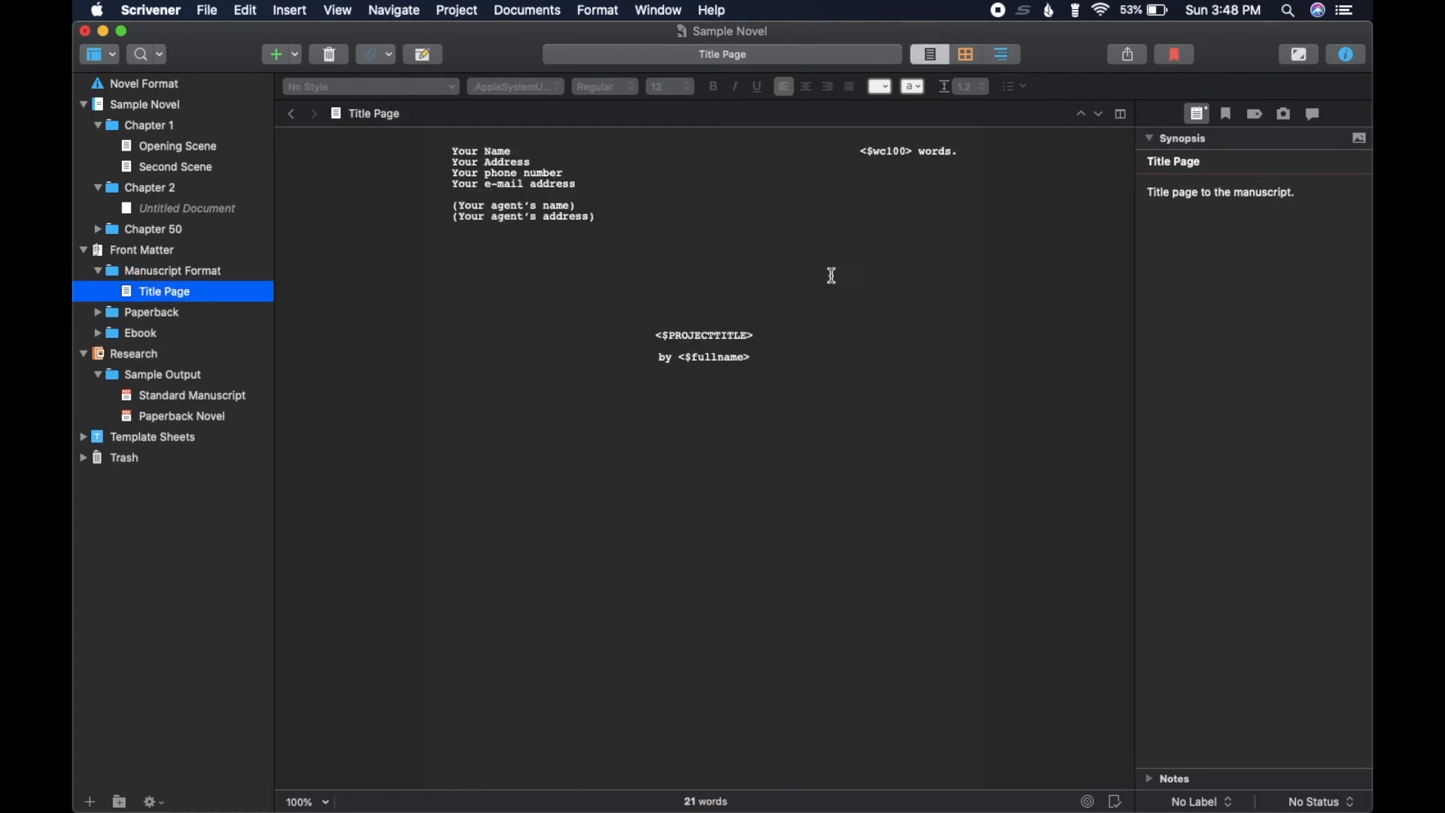
pyautogui.click(101, 273)
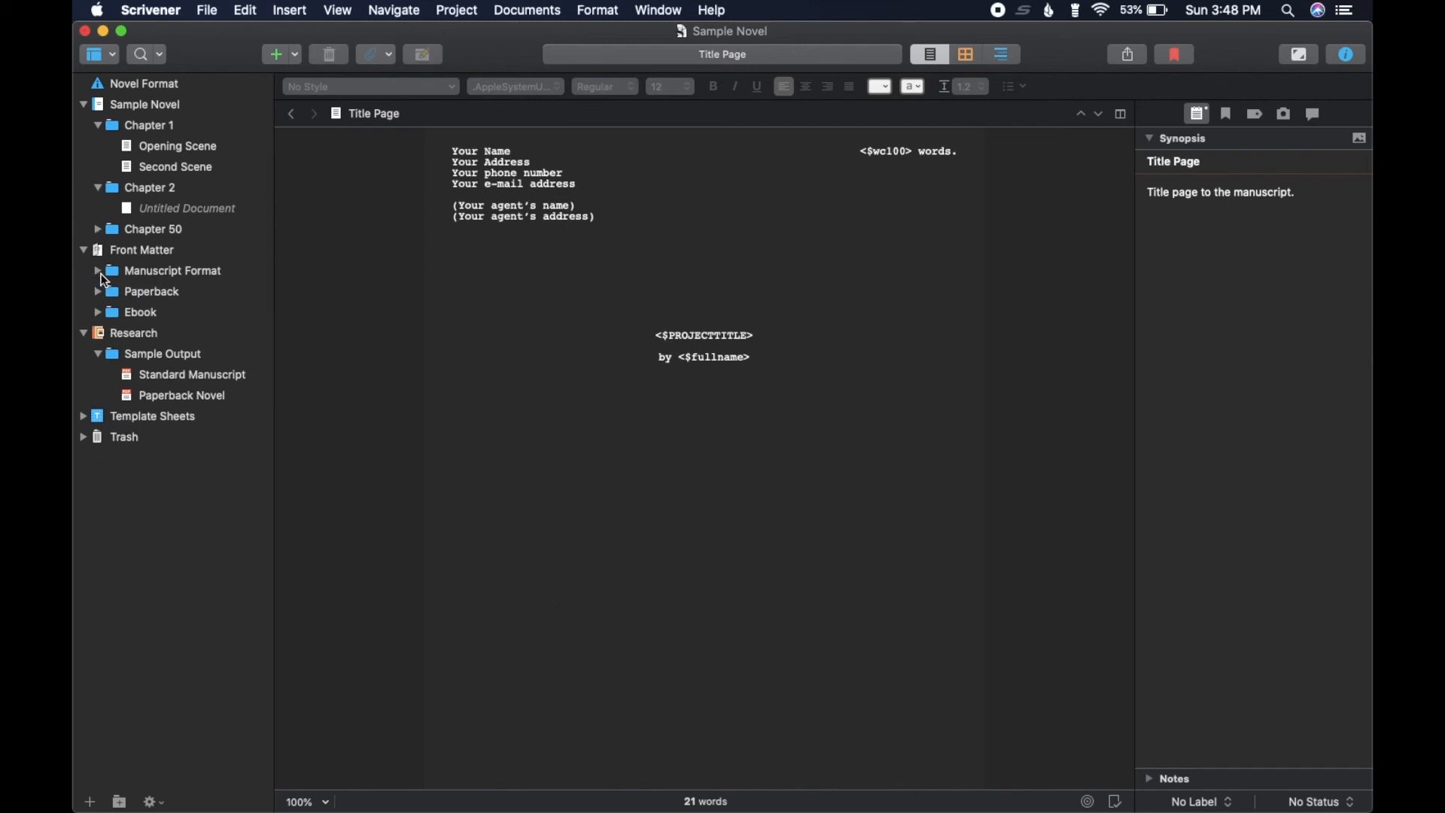
pyautogui.click(108, 253)
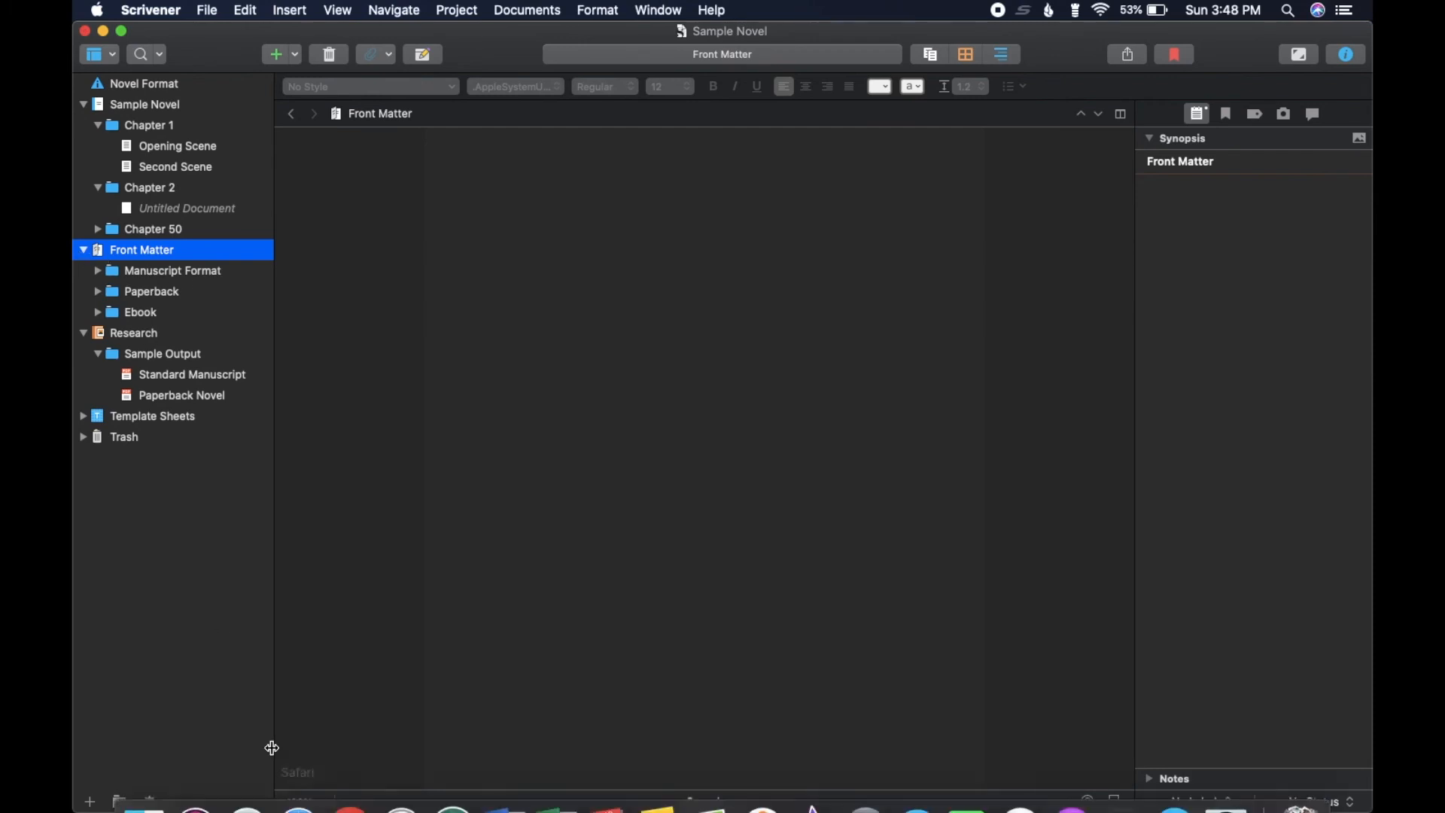
pyautogui.click(85, 251)
# - Explore the Research folder and view the Standard Manuscript sample in its Sample Output folder
pyautogui.click(199, 277)
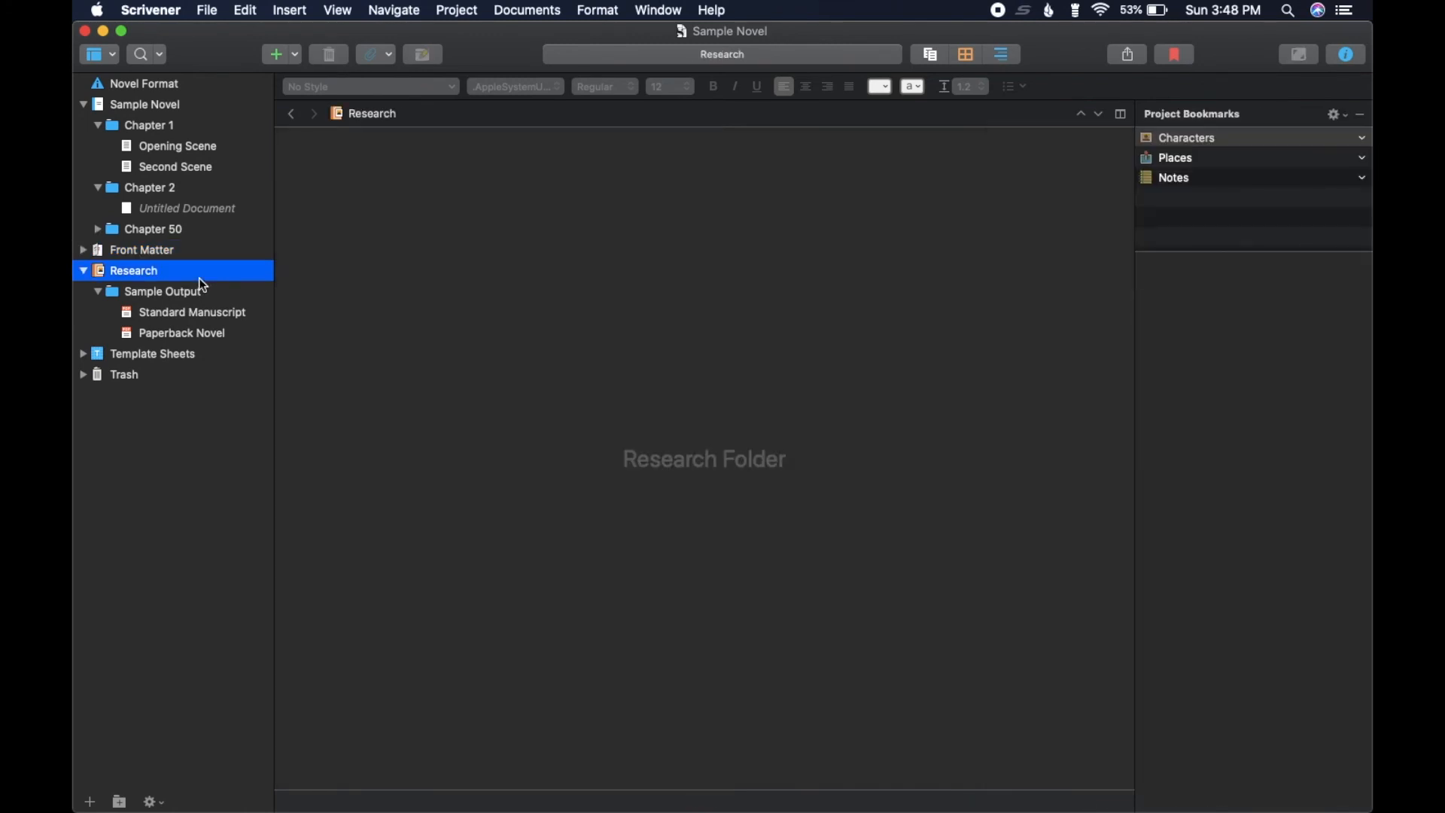
pyautogui.click(85, 272)
pyautogui.click(85, 272)
pyautogui.click(85, 271)
pyautogui.click(85, 292)
pyautogui.click(85, 292)
pyautogui.click(132, 256)
pyautogui.click(102, 269)
pyautogui.click(85, 271)
pyautogui.click(159, 296)
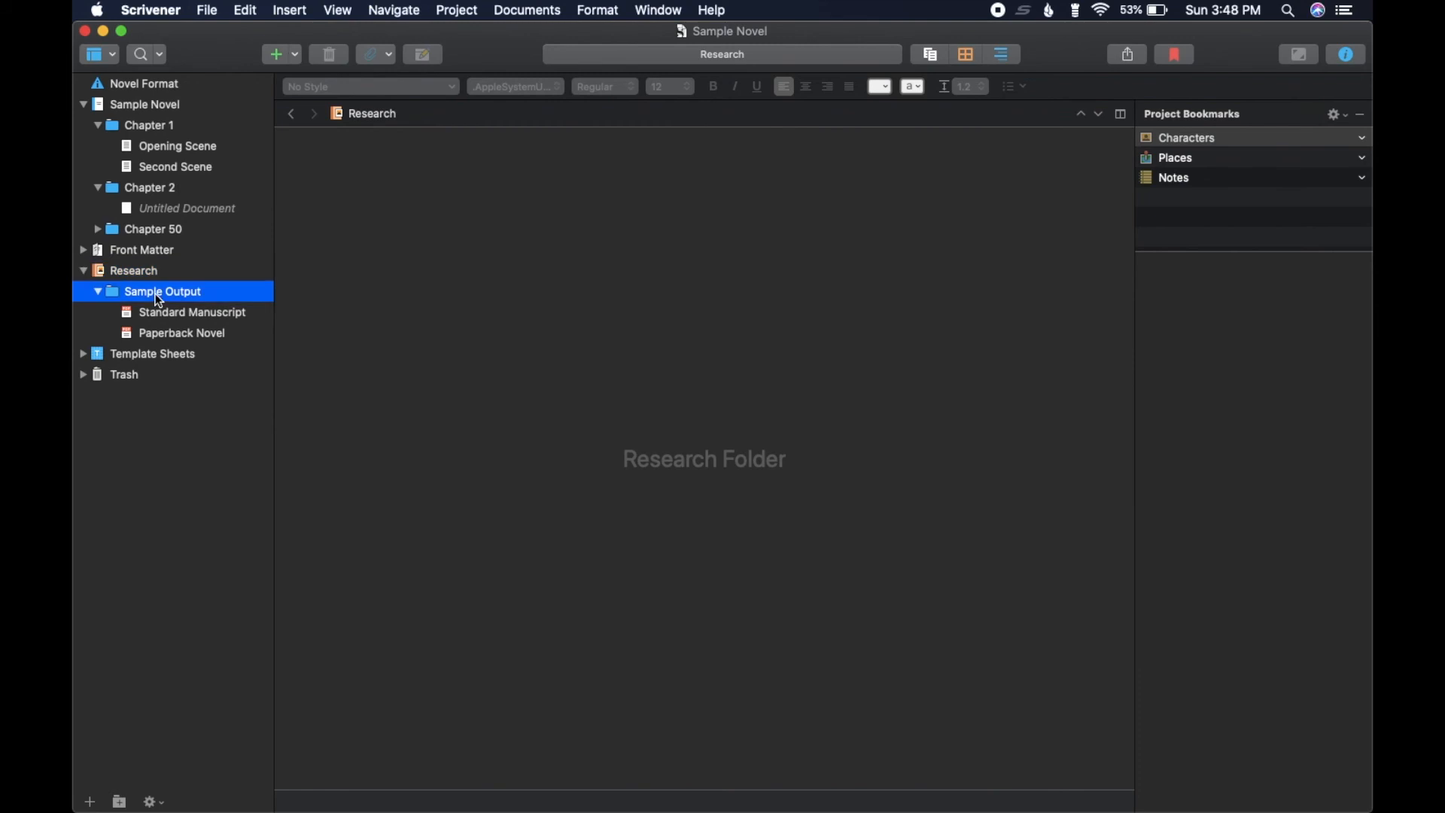
pyautogui.click(176, 316)
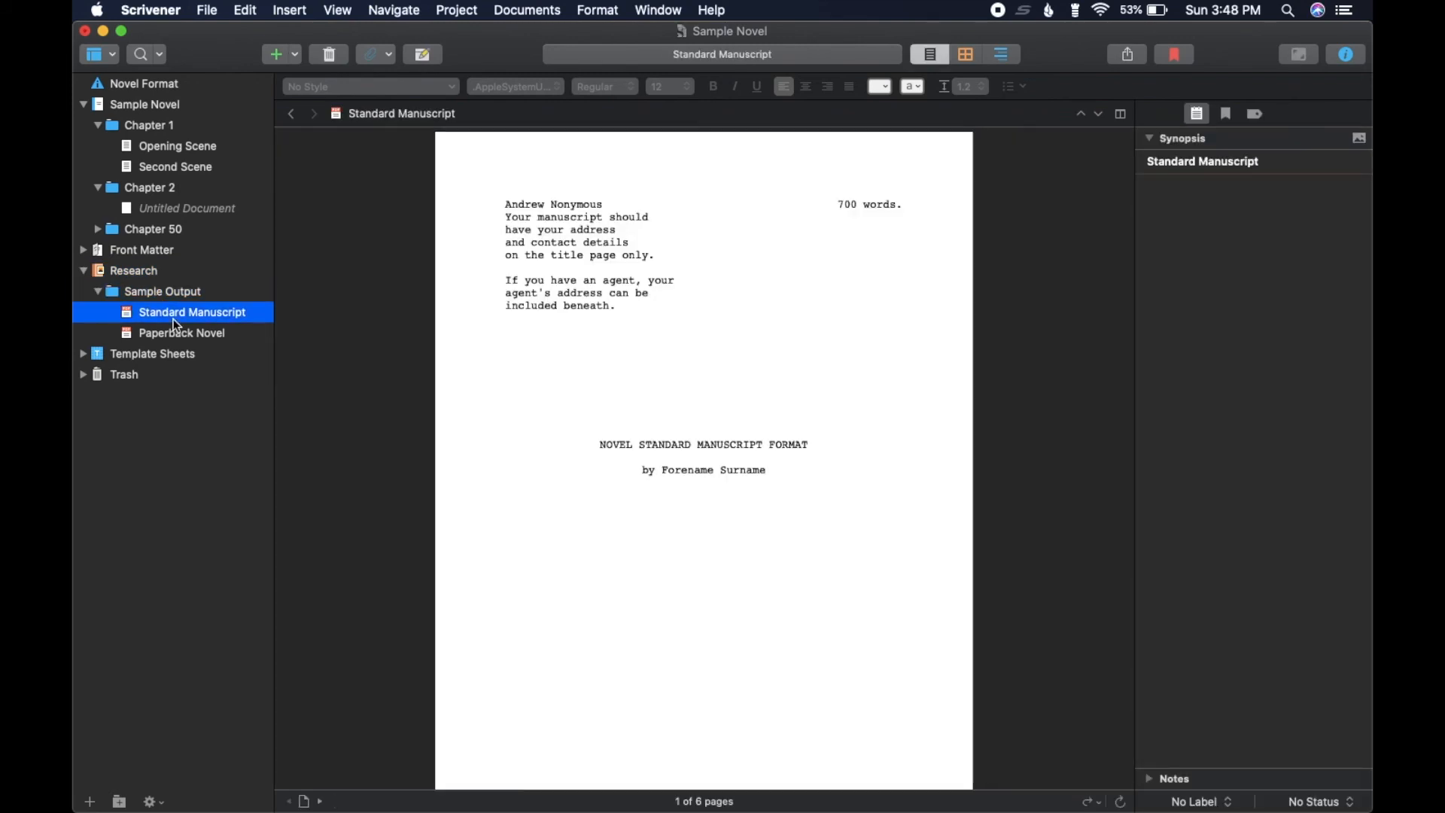
# - View the Paperback Novel sample, return to the Standard Manuscript sample, and collapse the Sample Output folder
pyautogui.press('Down')
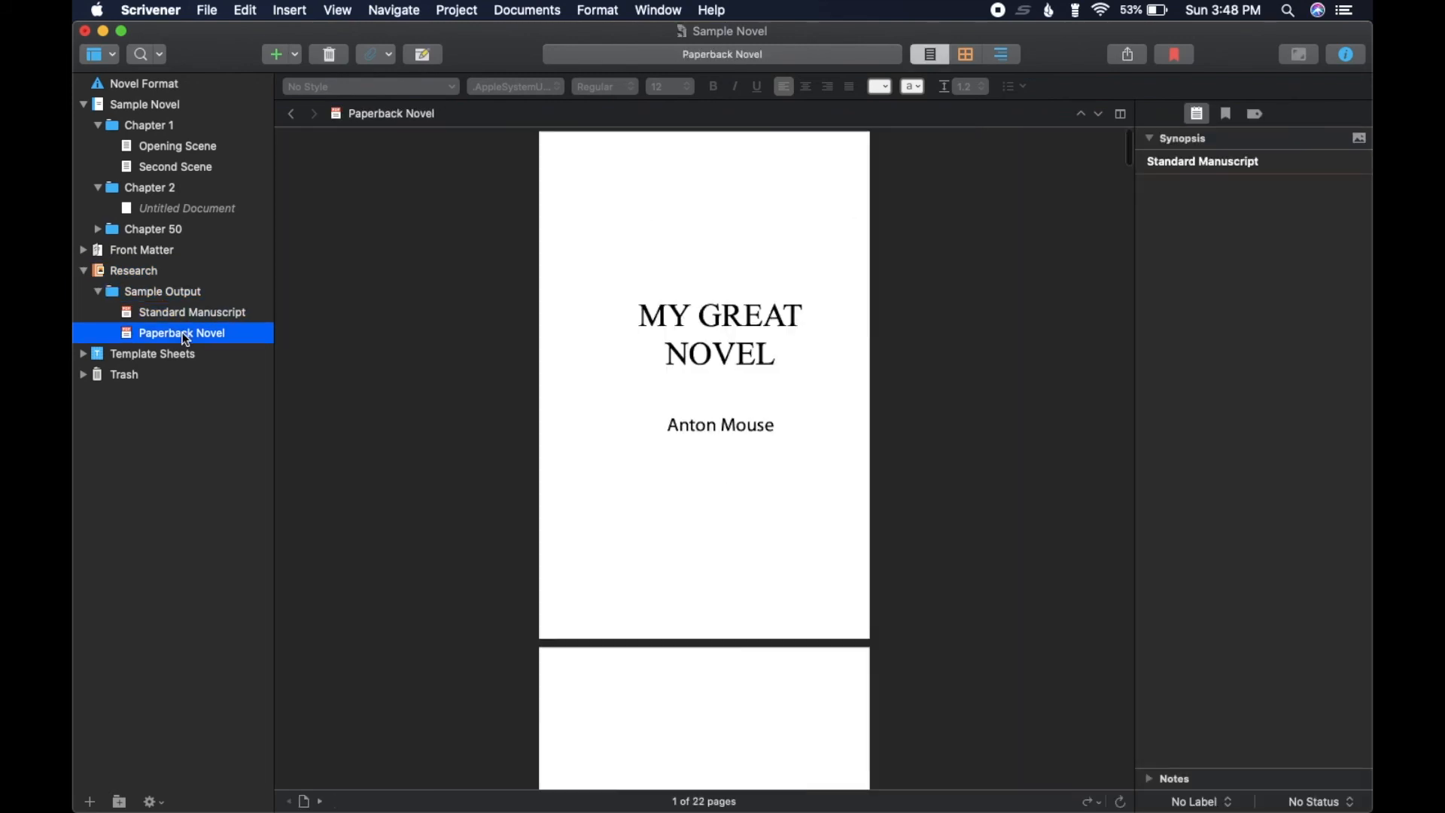
pyautogui.click(176, 313)
pyautogui.click(165, 290)
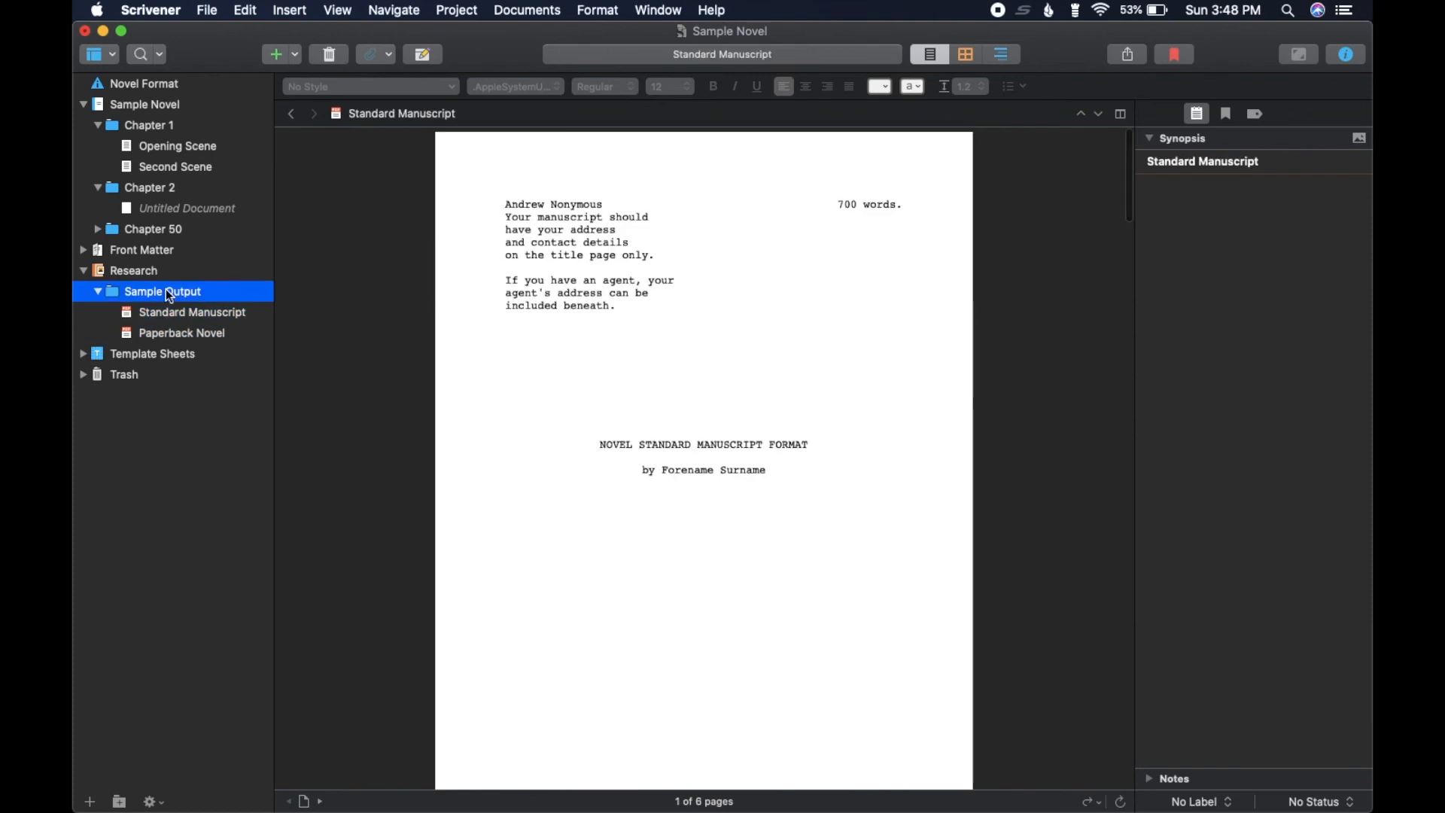
pyautogui.click(97, 291)
pyautogui.click(105, 268)
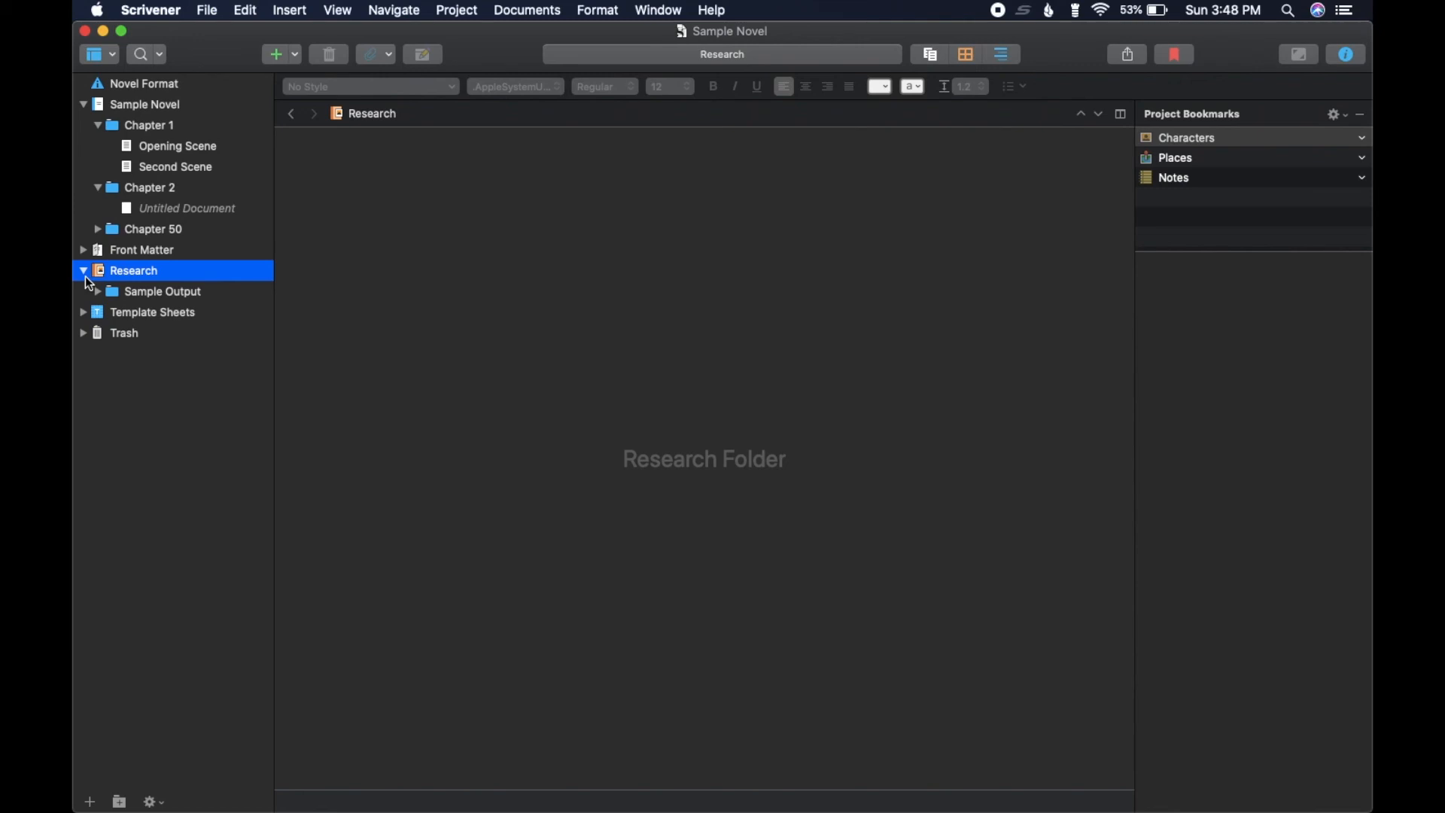
# - View the Opening Scene document in Chapter 1 and collapse the Research folder
pyautogui.click(161, 151)
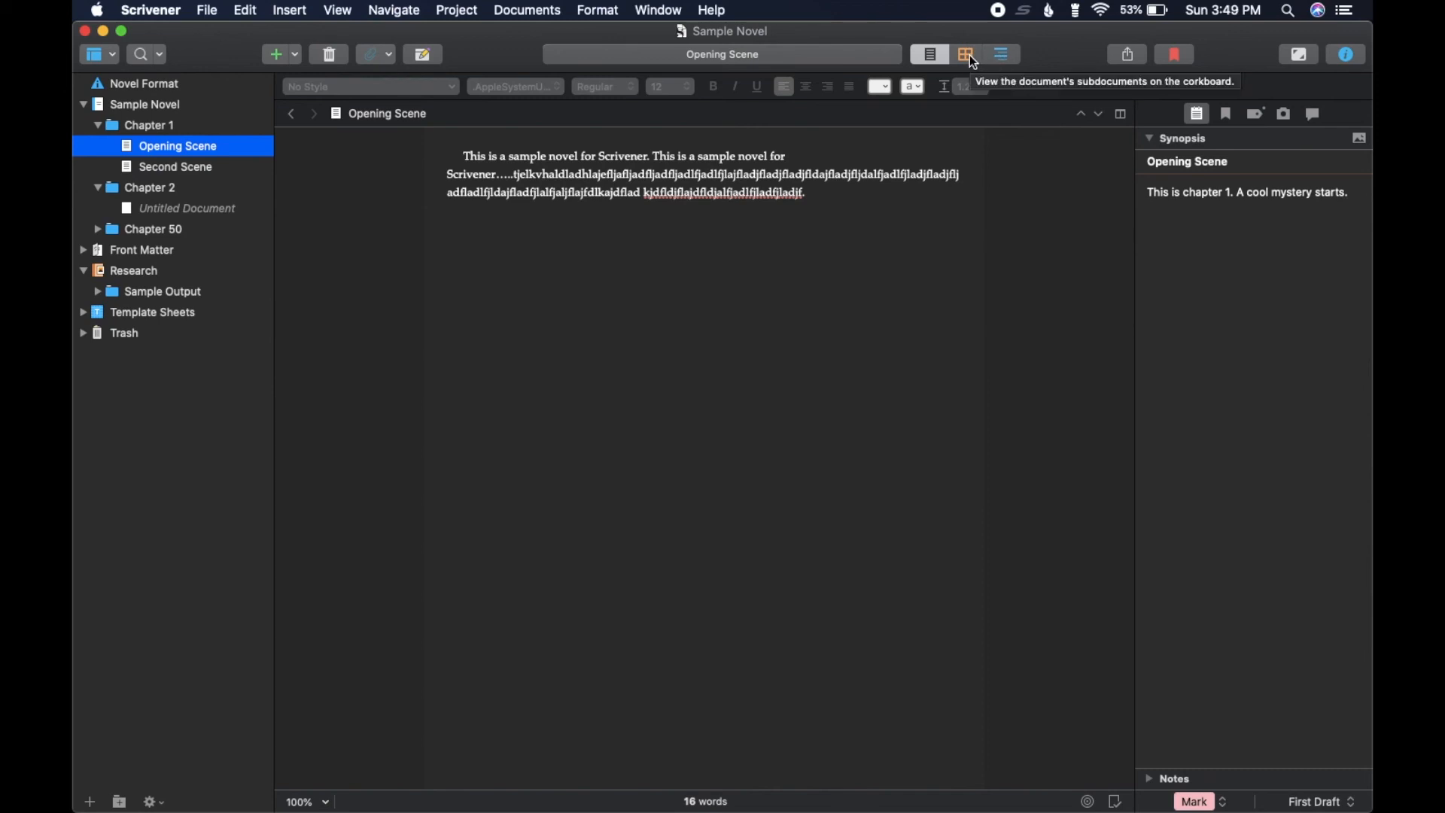
pyautogui.click(118, 273)
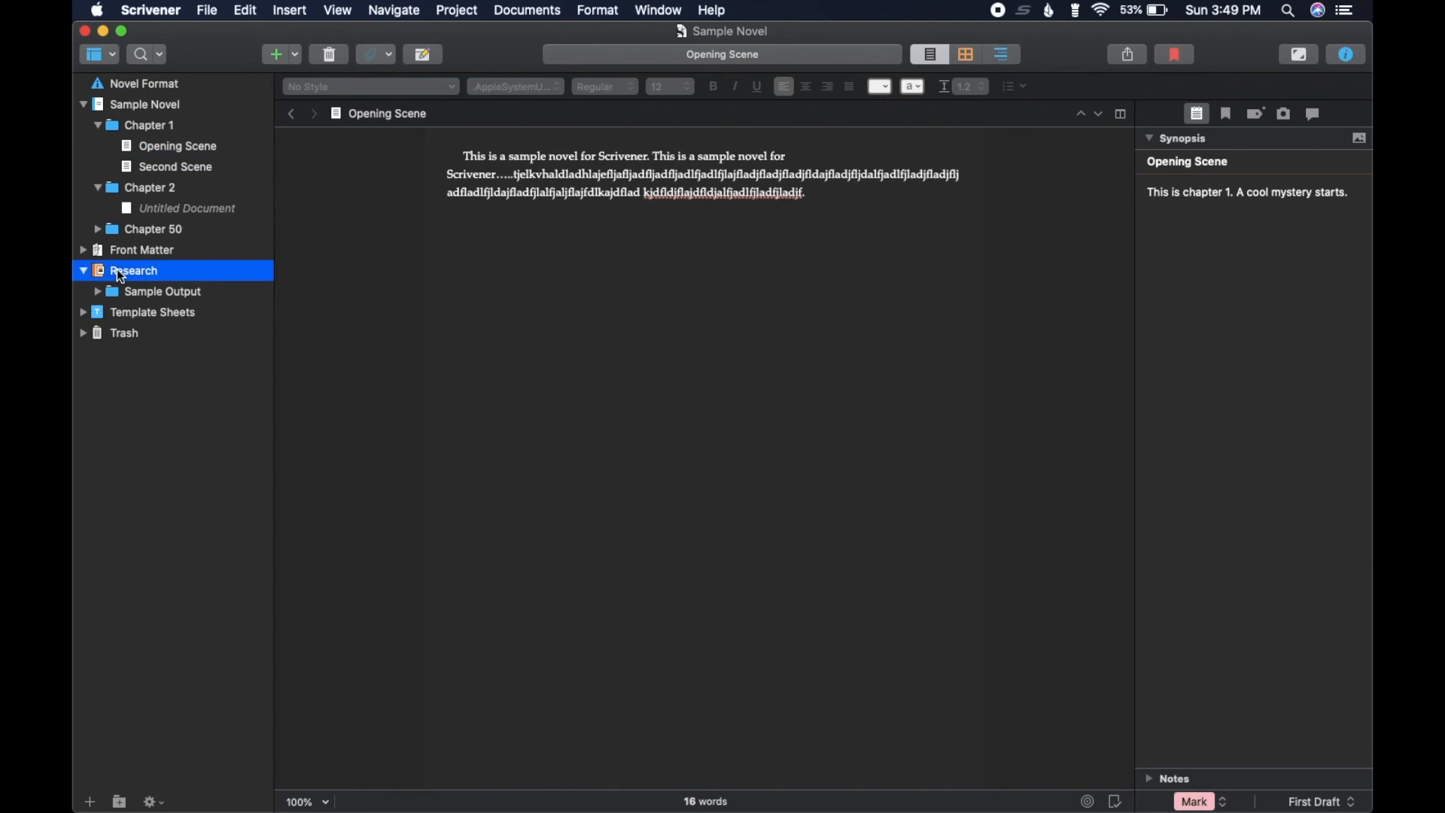
pyautogui.click(84, 272)
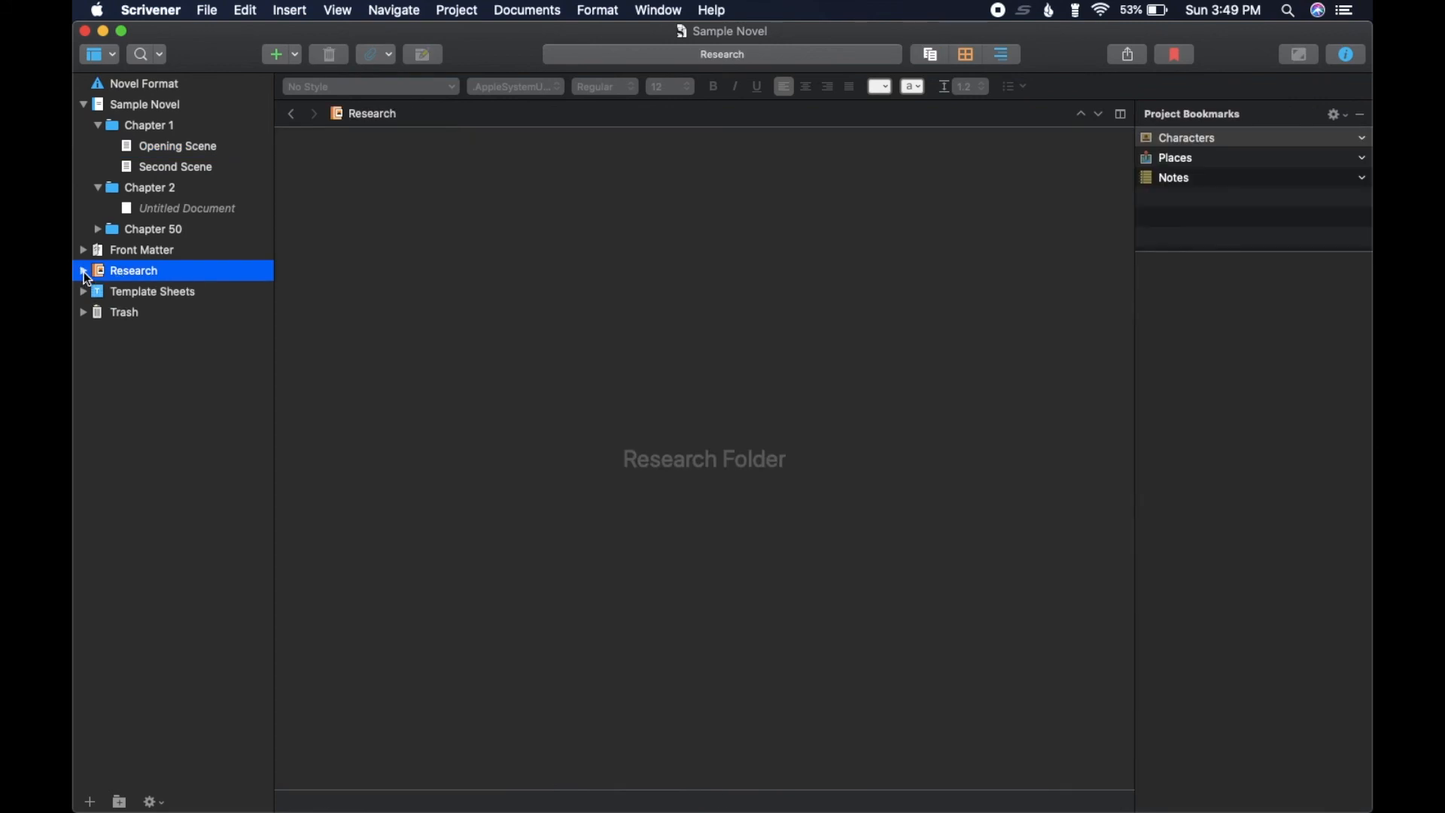
# - Set up a compile of the Sample Novel folder for PDF output with the Manuscript (Times) format
pyautogui.click(184, 107)
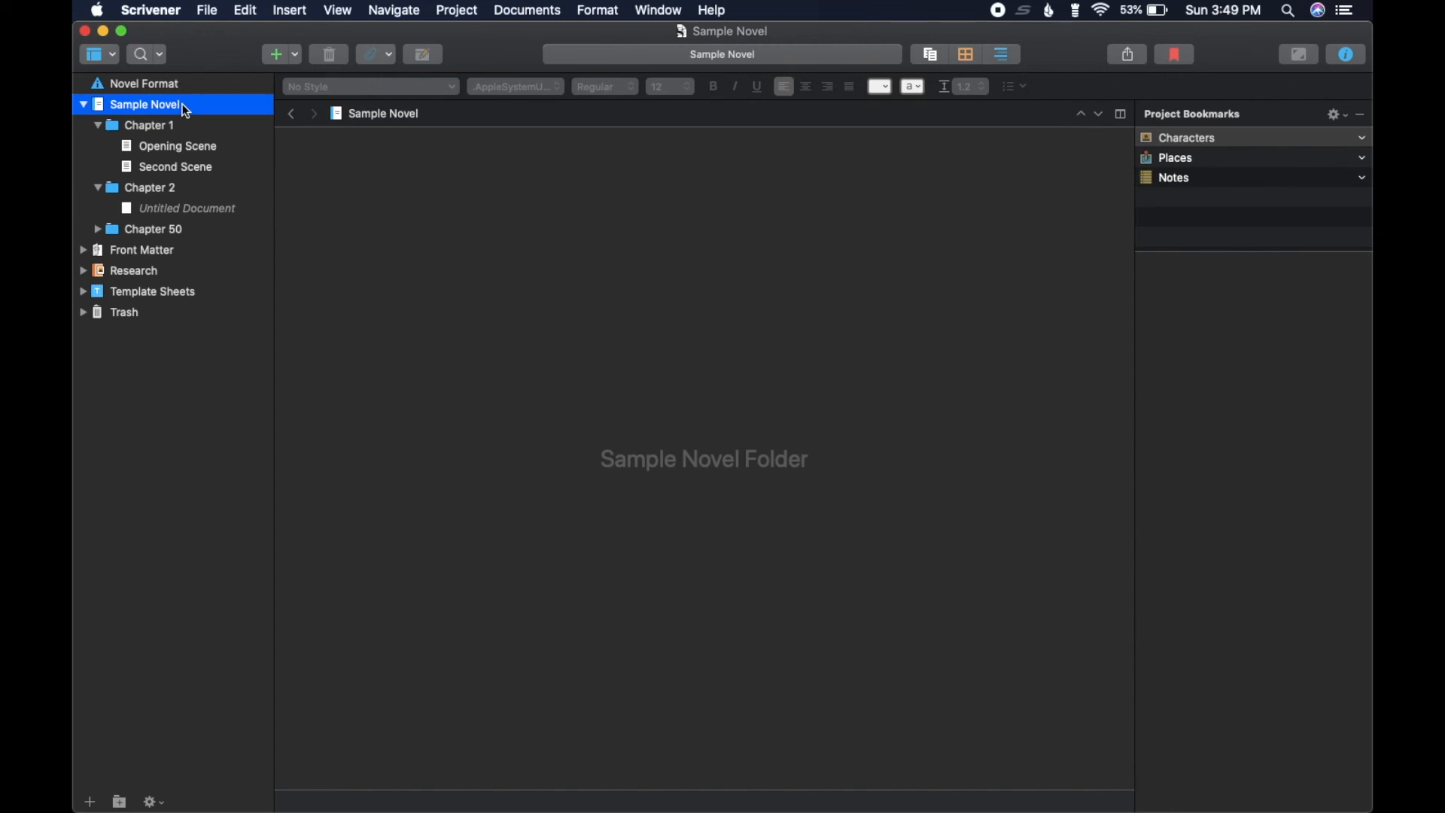
pyautogui.click(210, 12)
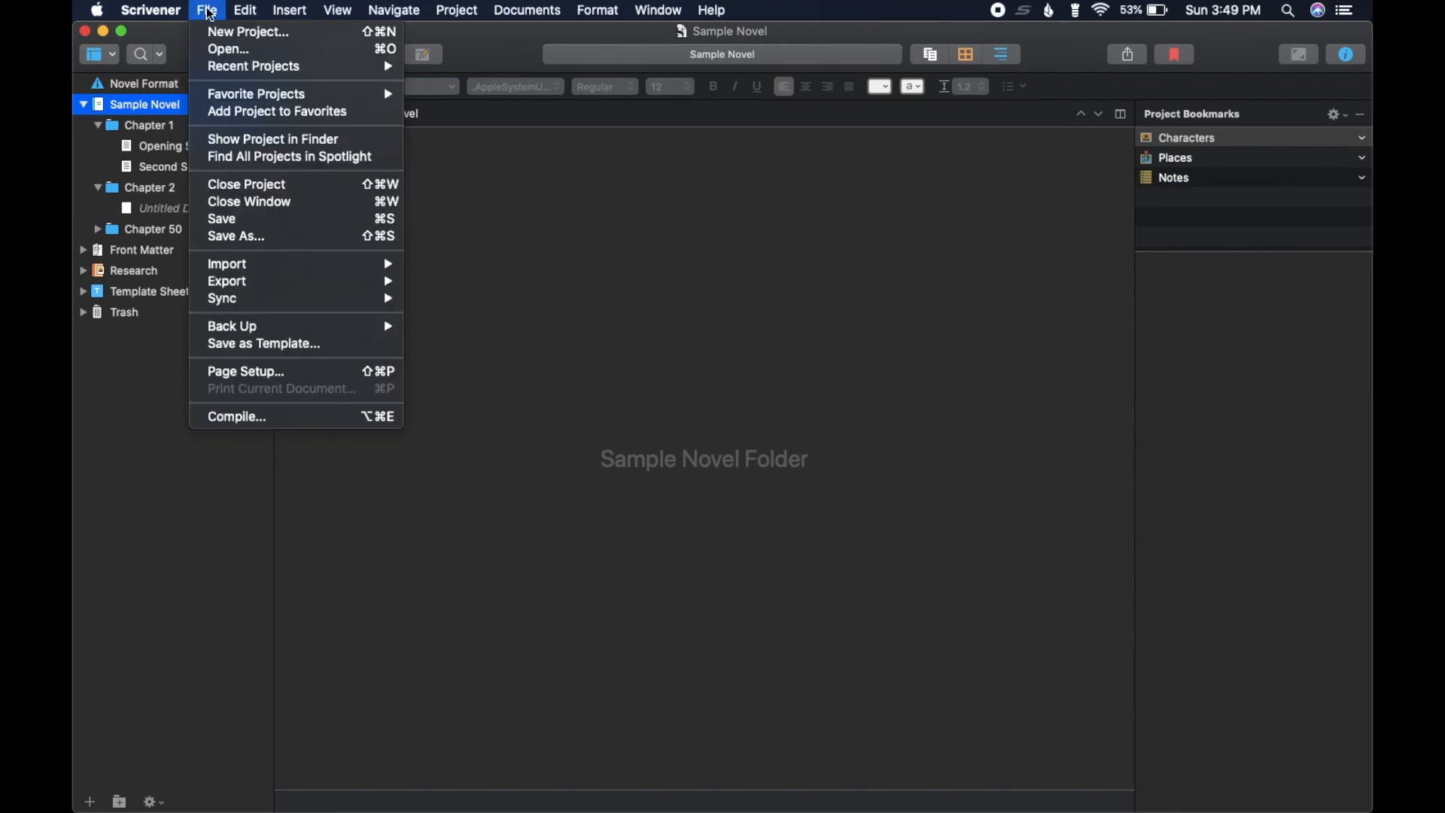
pyautogui.click(268, 419)
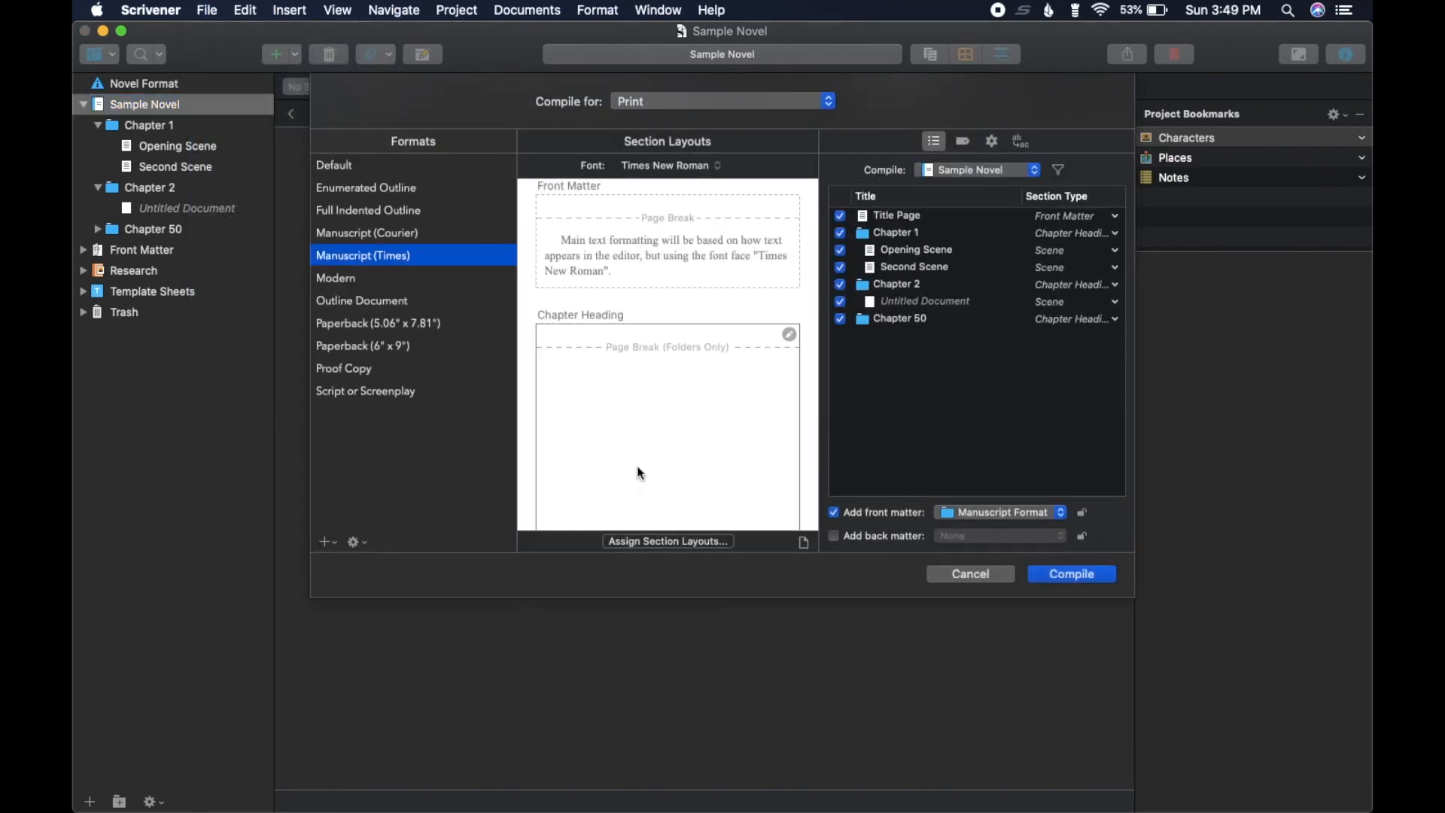
pyautogui.click(709, 115)
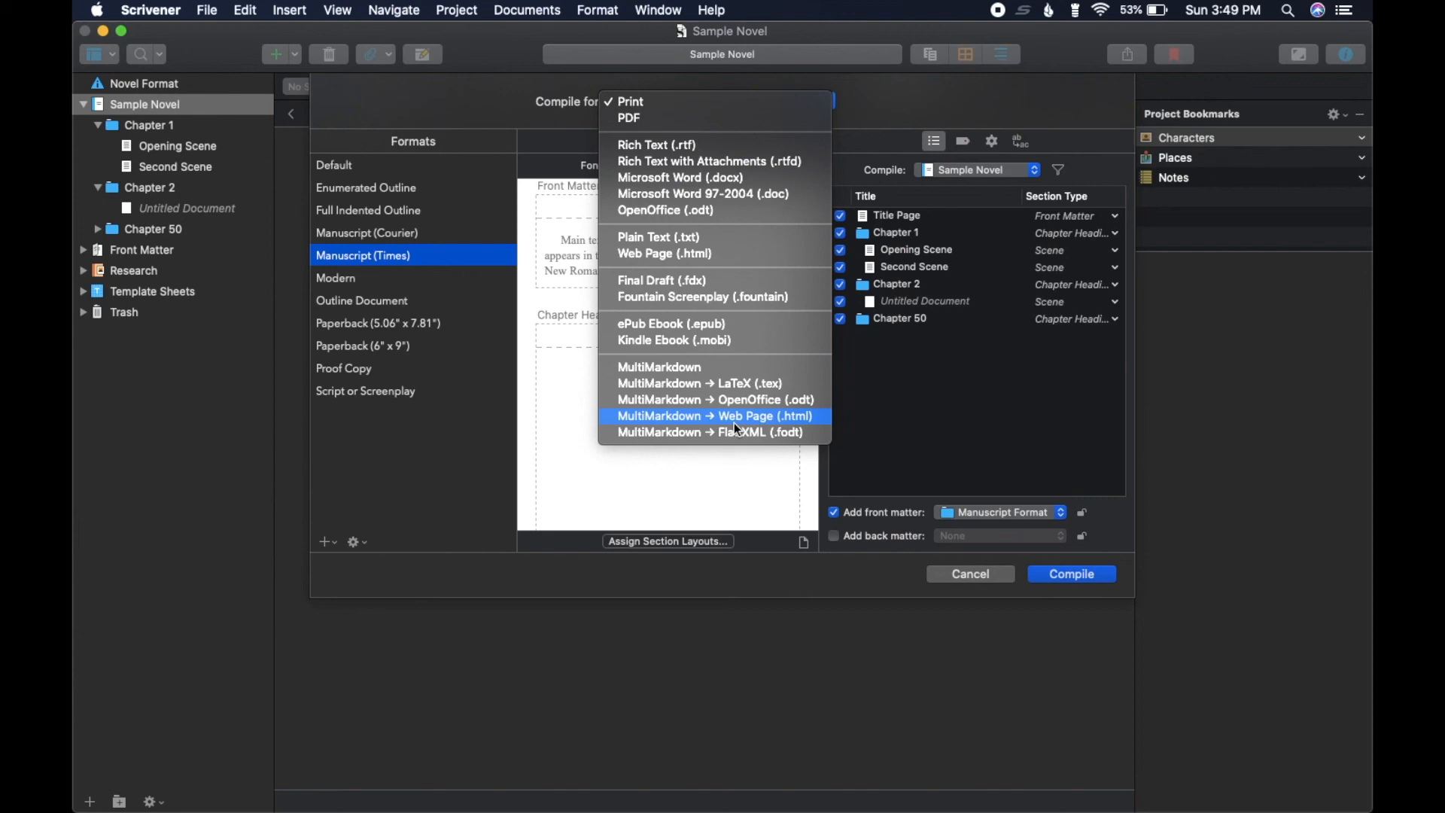
pyautogui.click(652, 121)
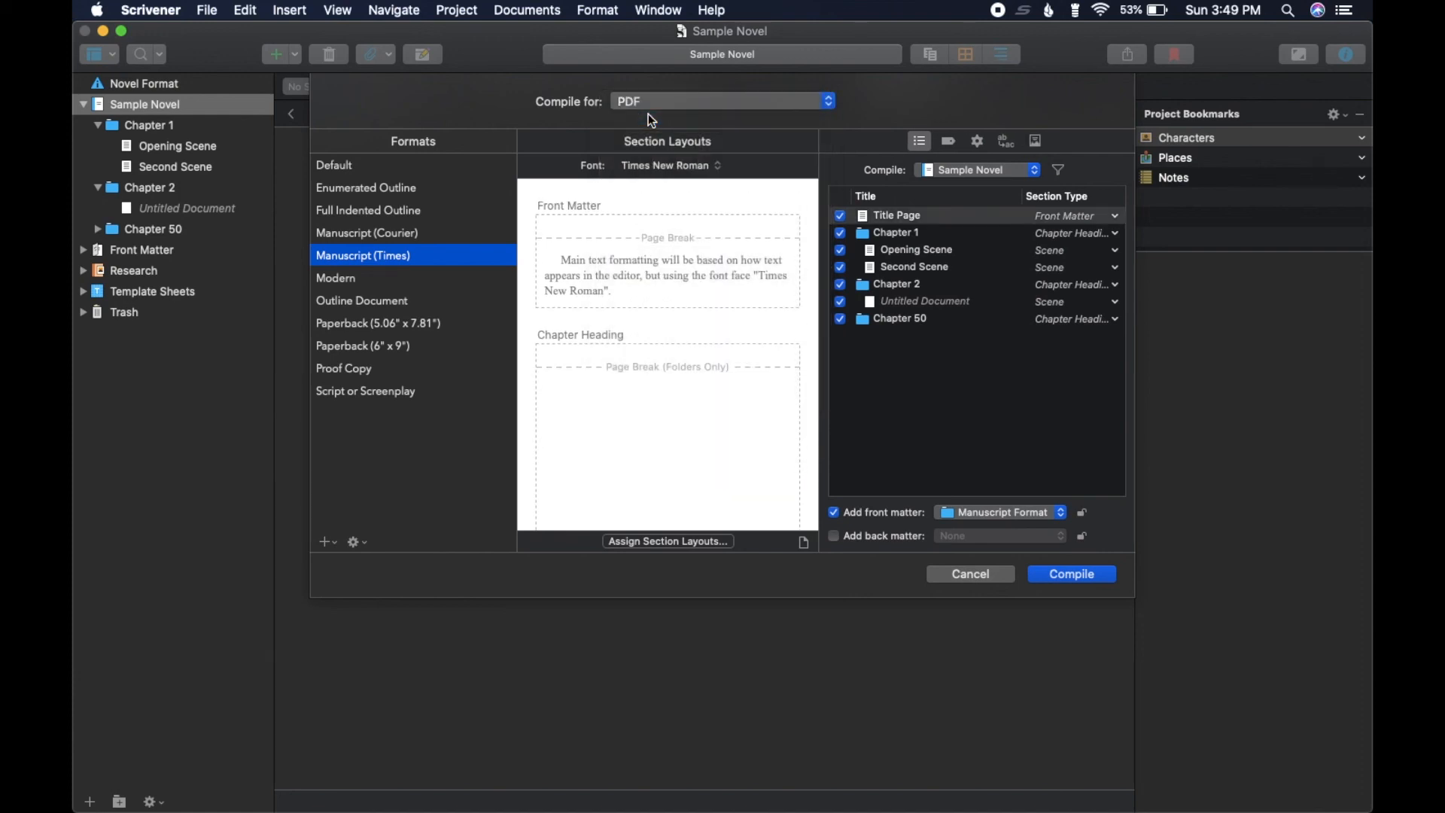
pyautogui.click(388, 235)
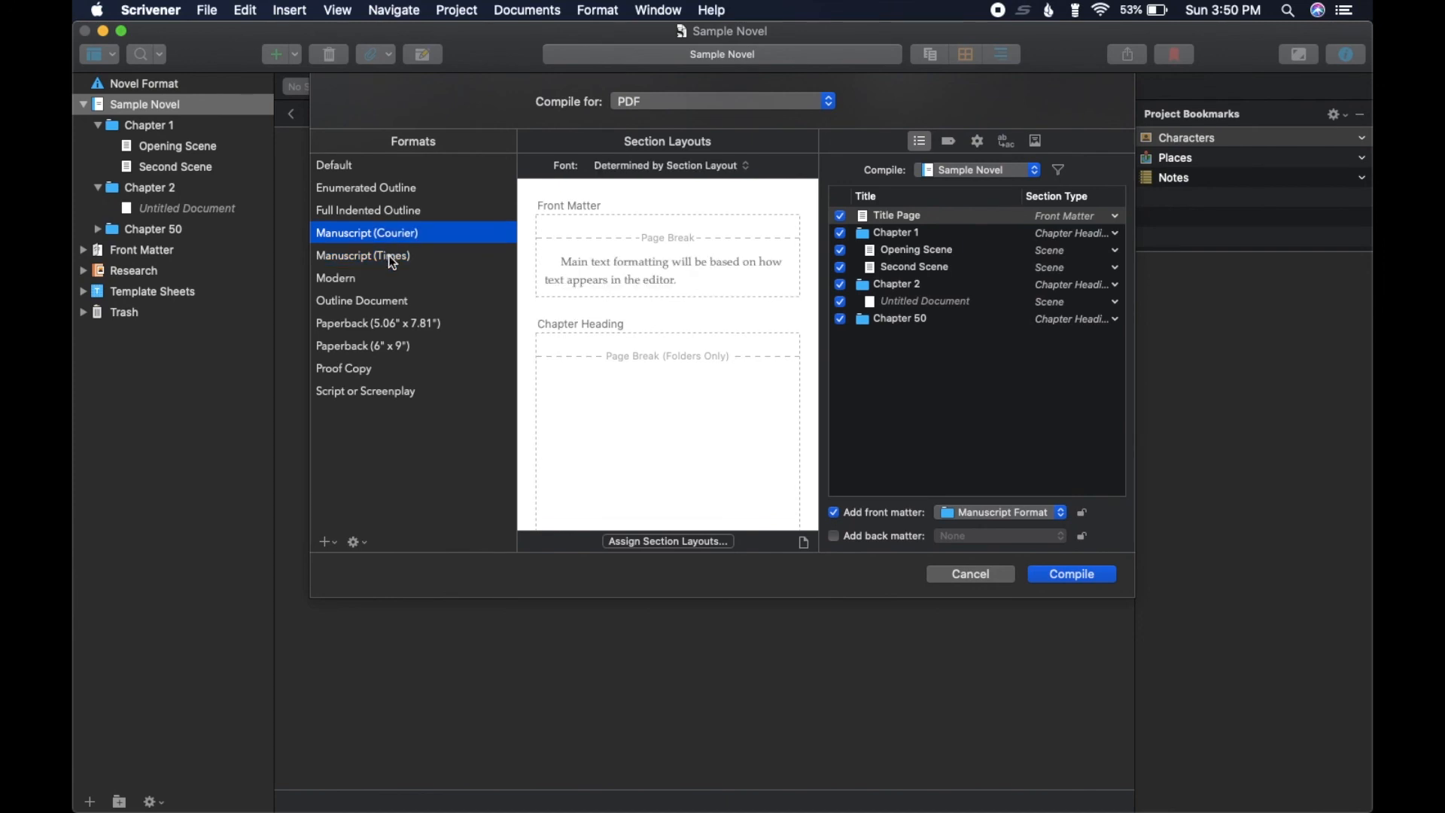
pyautogui.click(391, 257)
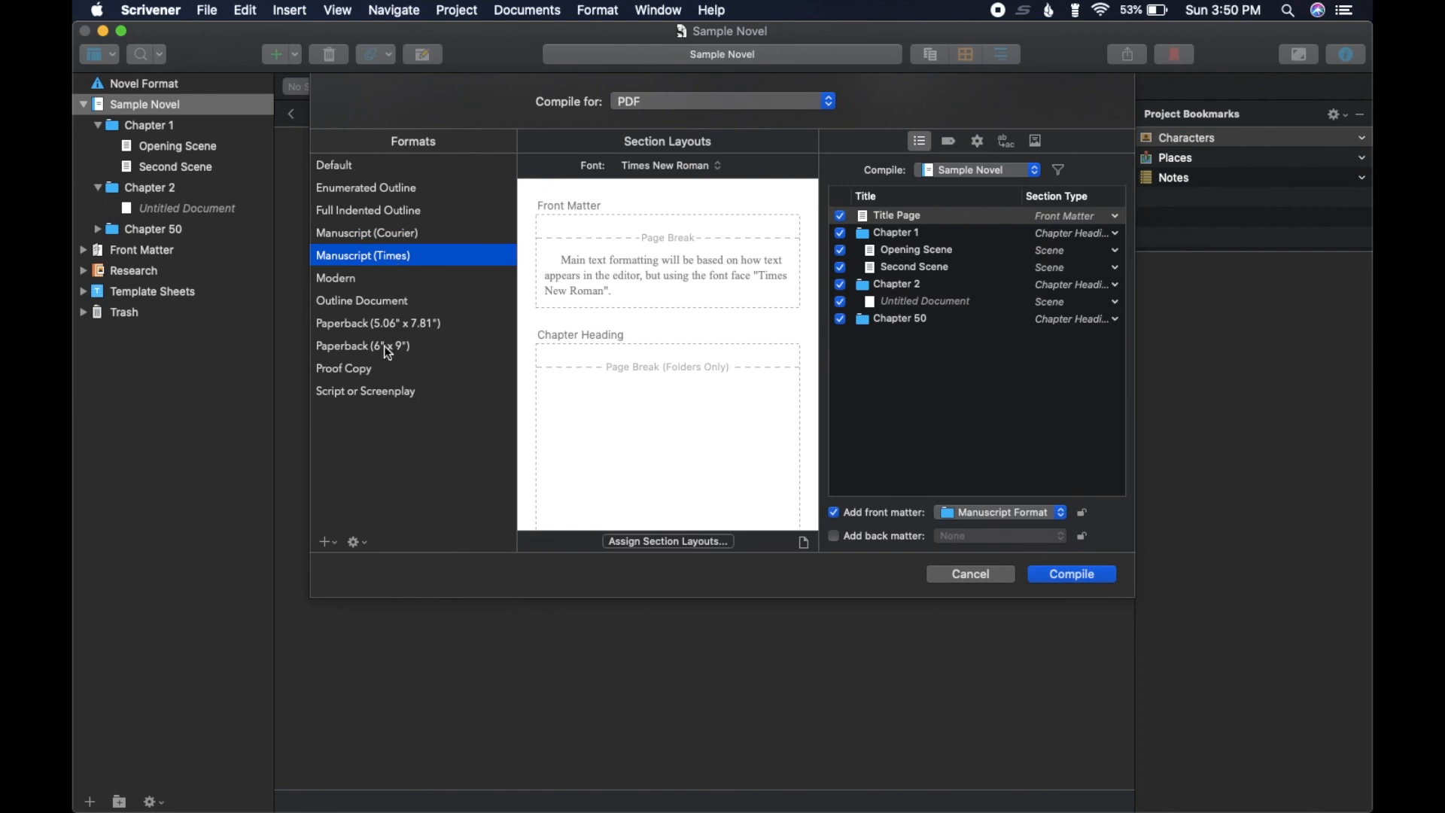
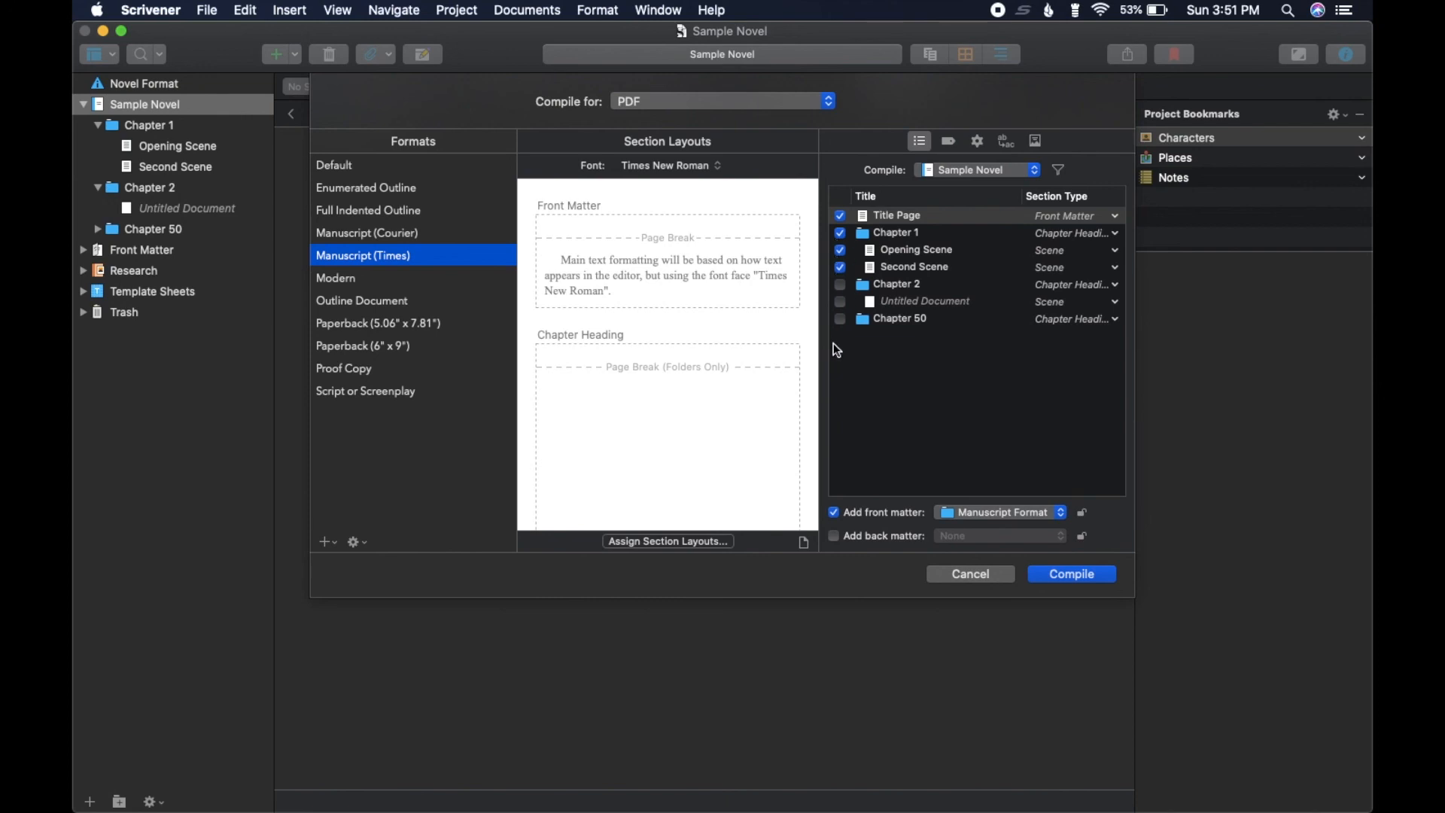
# - Compile the manuscript and export it to the Desktop as Sample Novel
pyautogui.click(1072, 576)
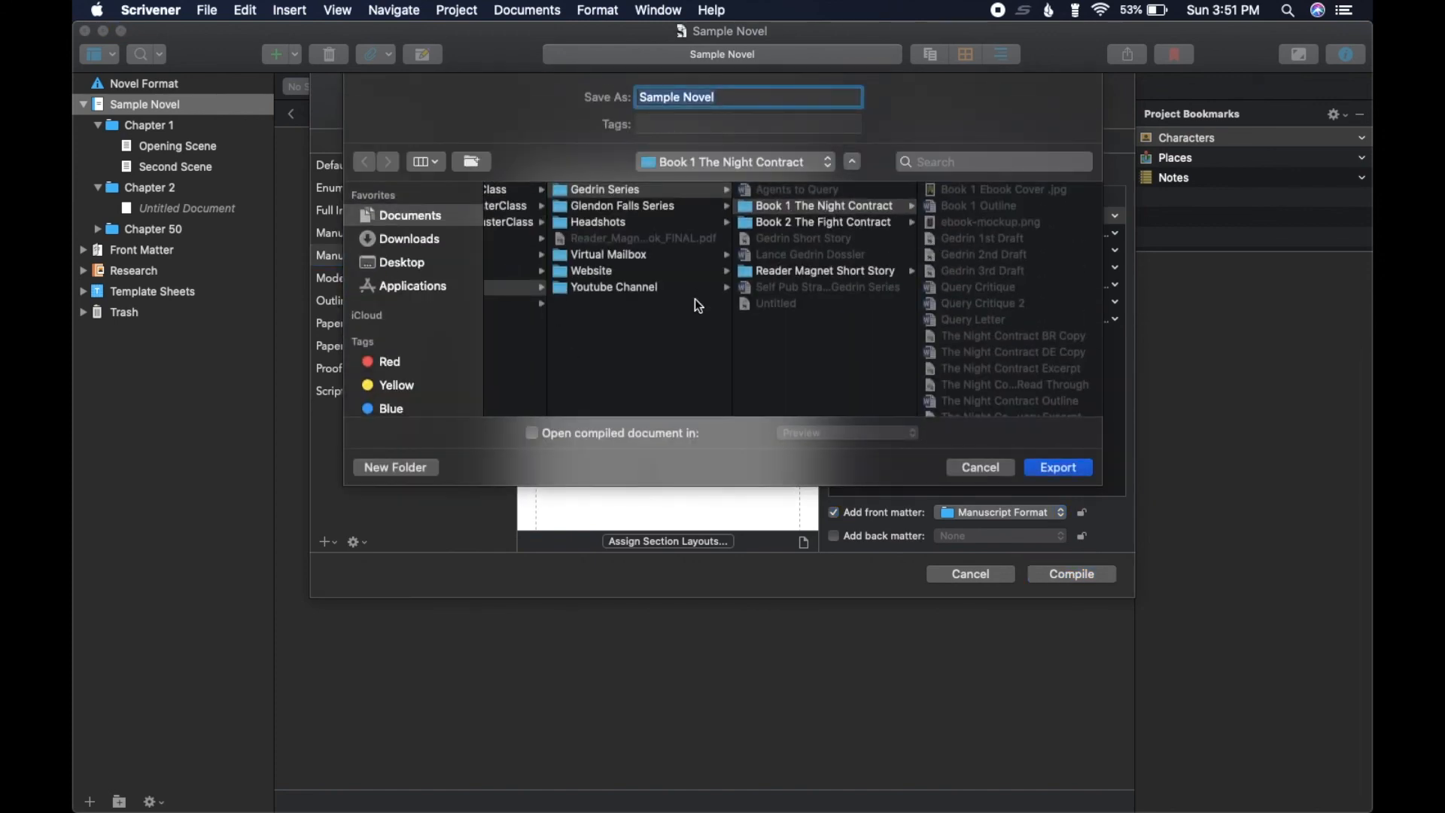
pyautogui.click(420, 263)
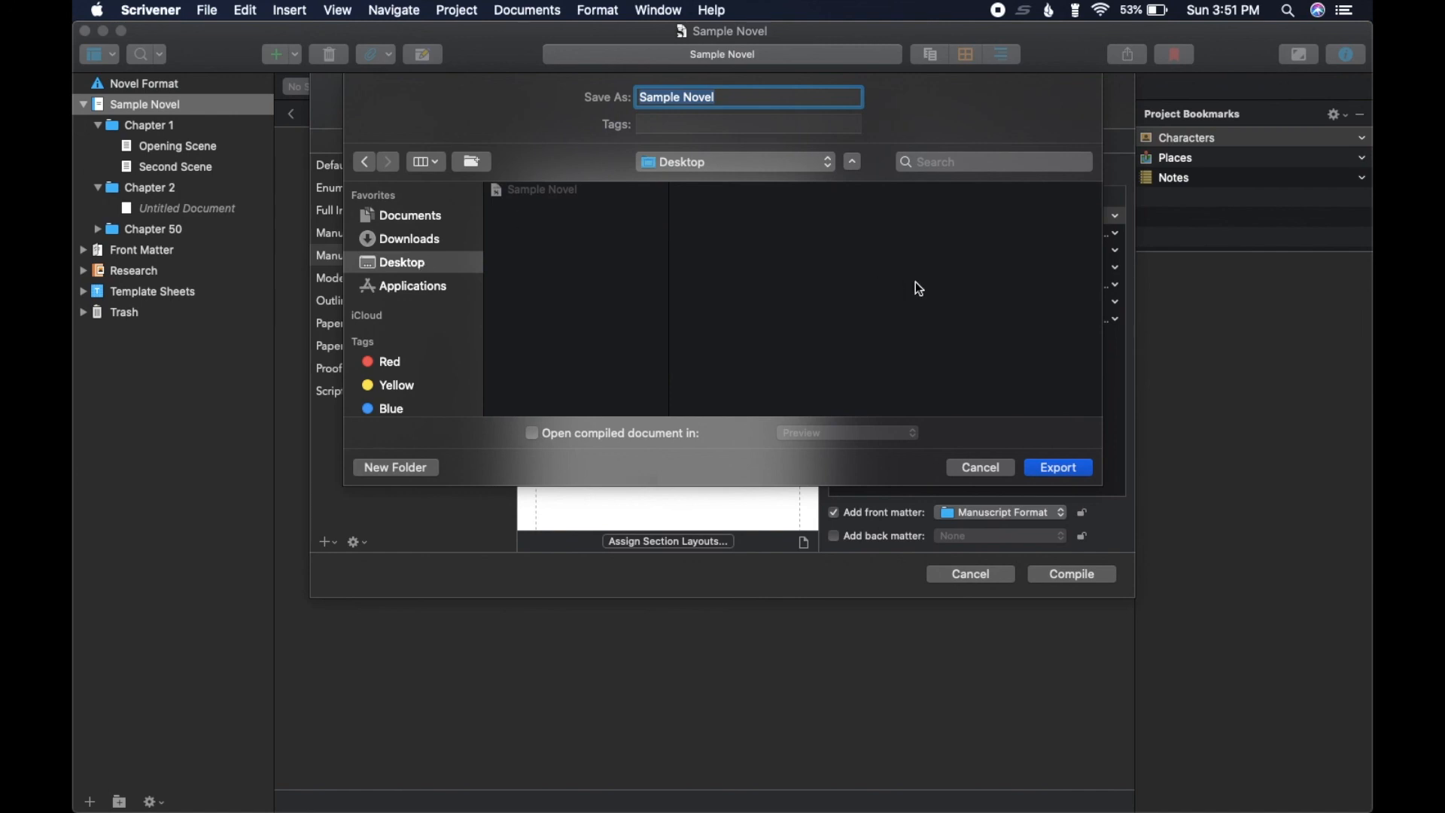
pyautogui.click(1059, 468)
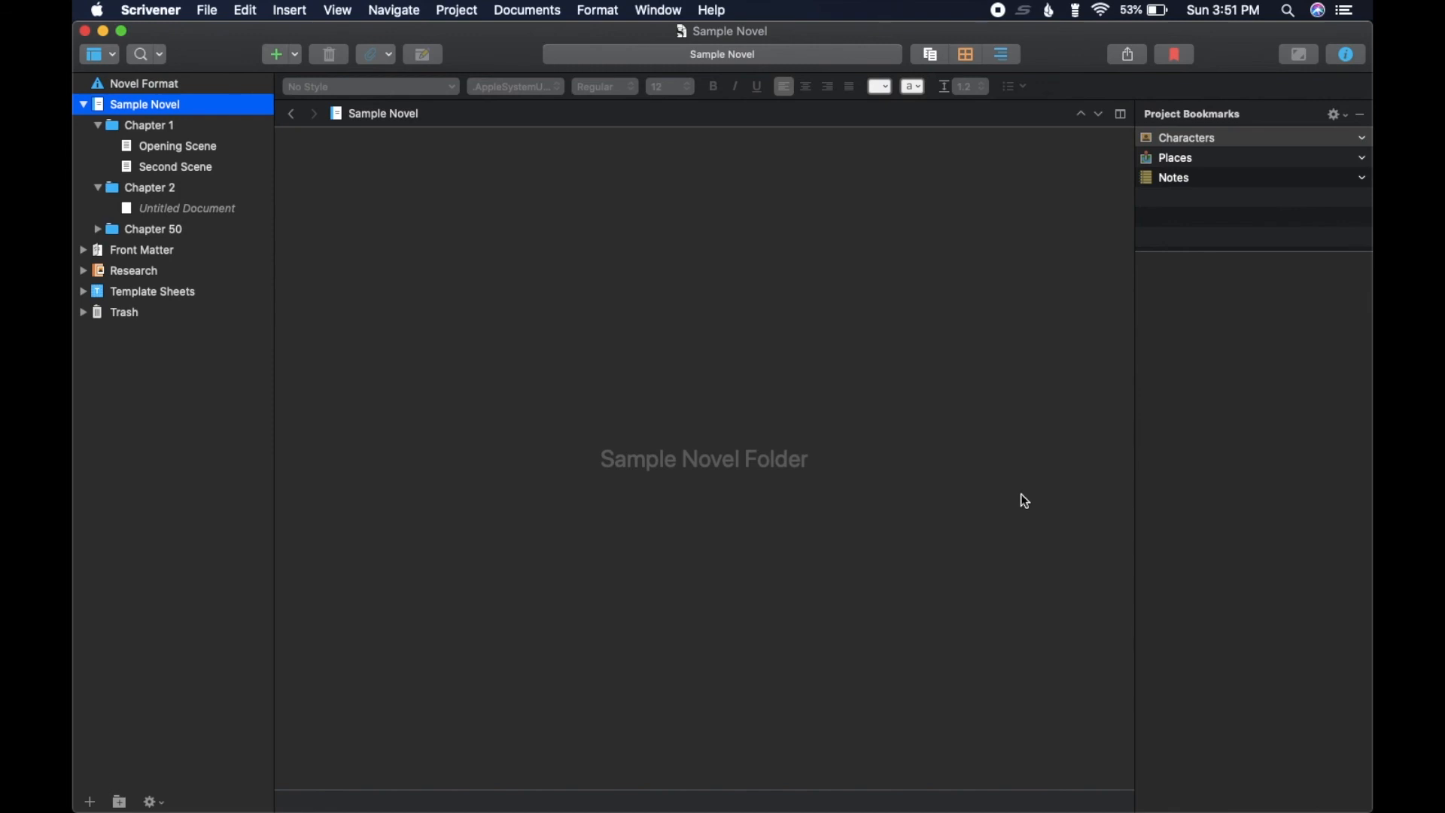
# - Minimize the project window, move the exported Sample Novel PDF toward the middle of the desktop, and open it in Preview
pyautogui.click(104, 31)
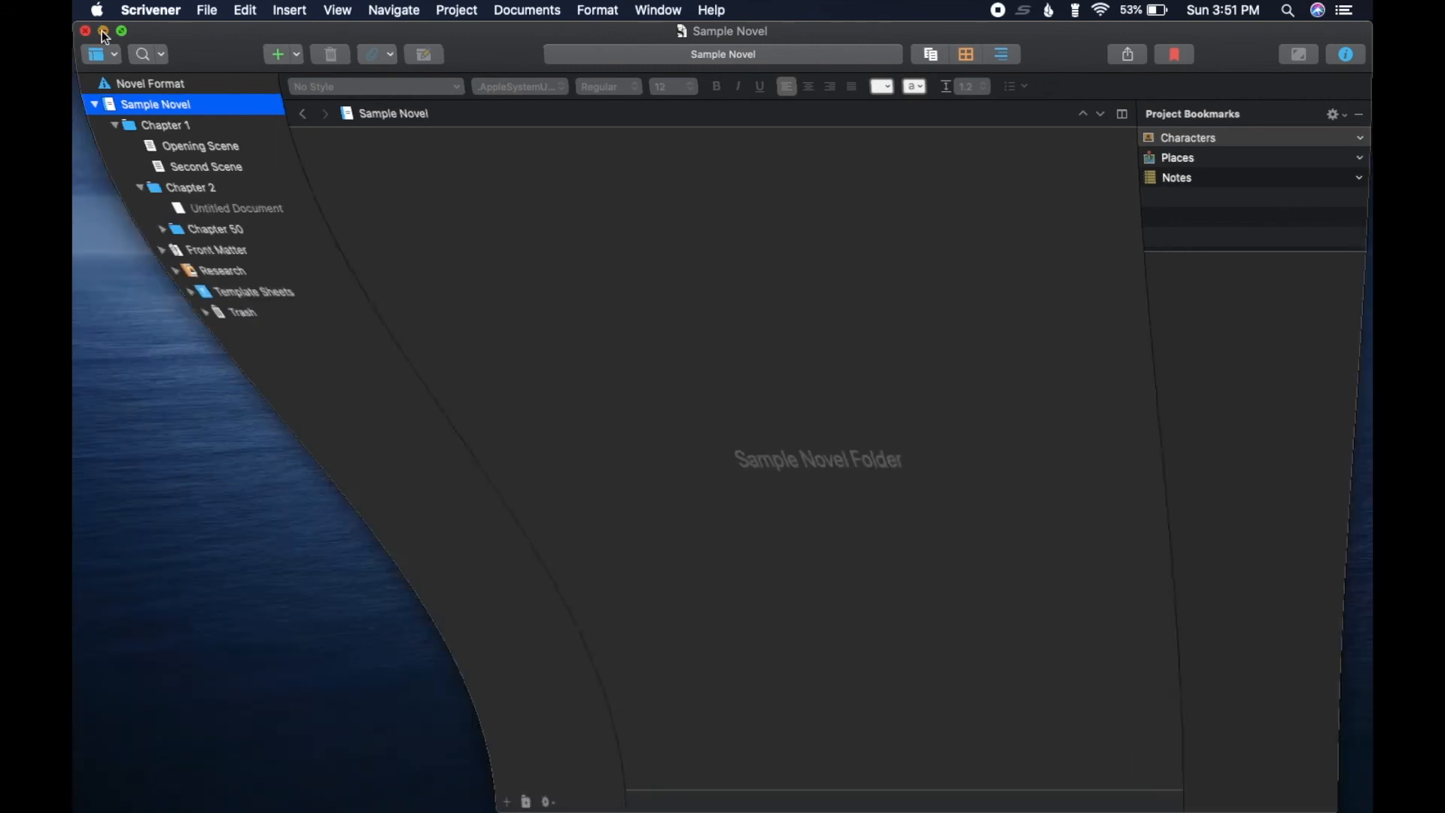
pyautogui.click(1015, 155)
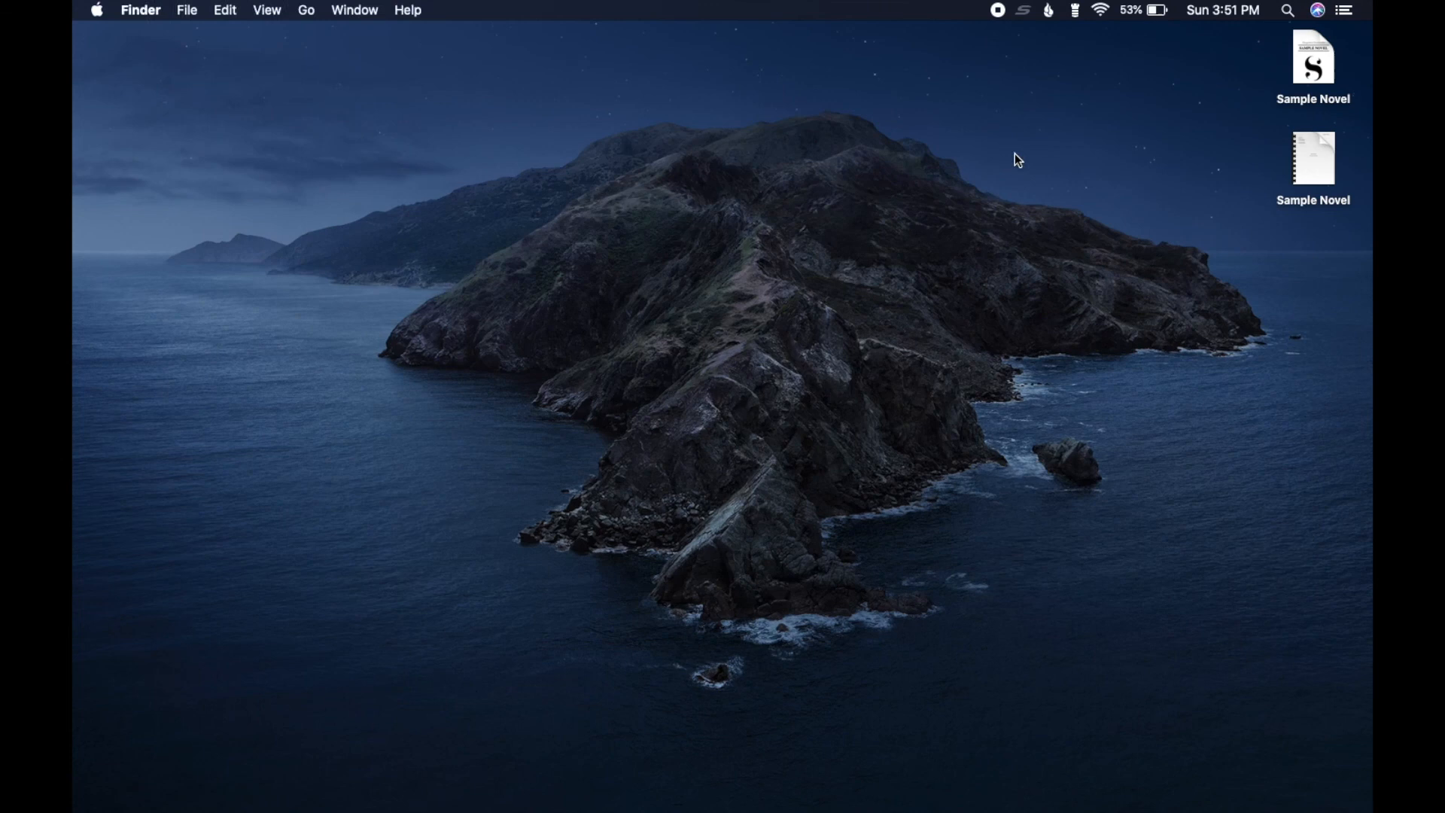
pyautogui.moveTo(1310, 160); pyautogui.dragTo(899, 235)
pyautogui.doubleClick(894, 239)
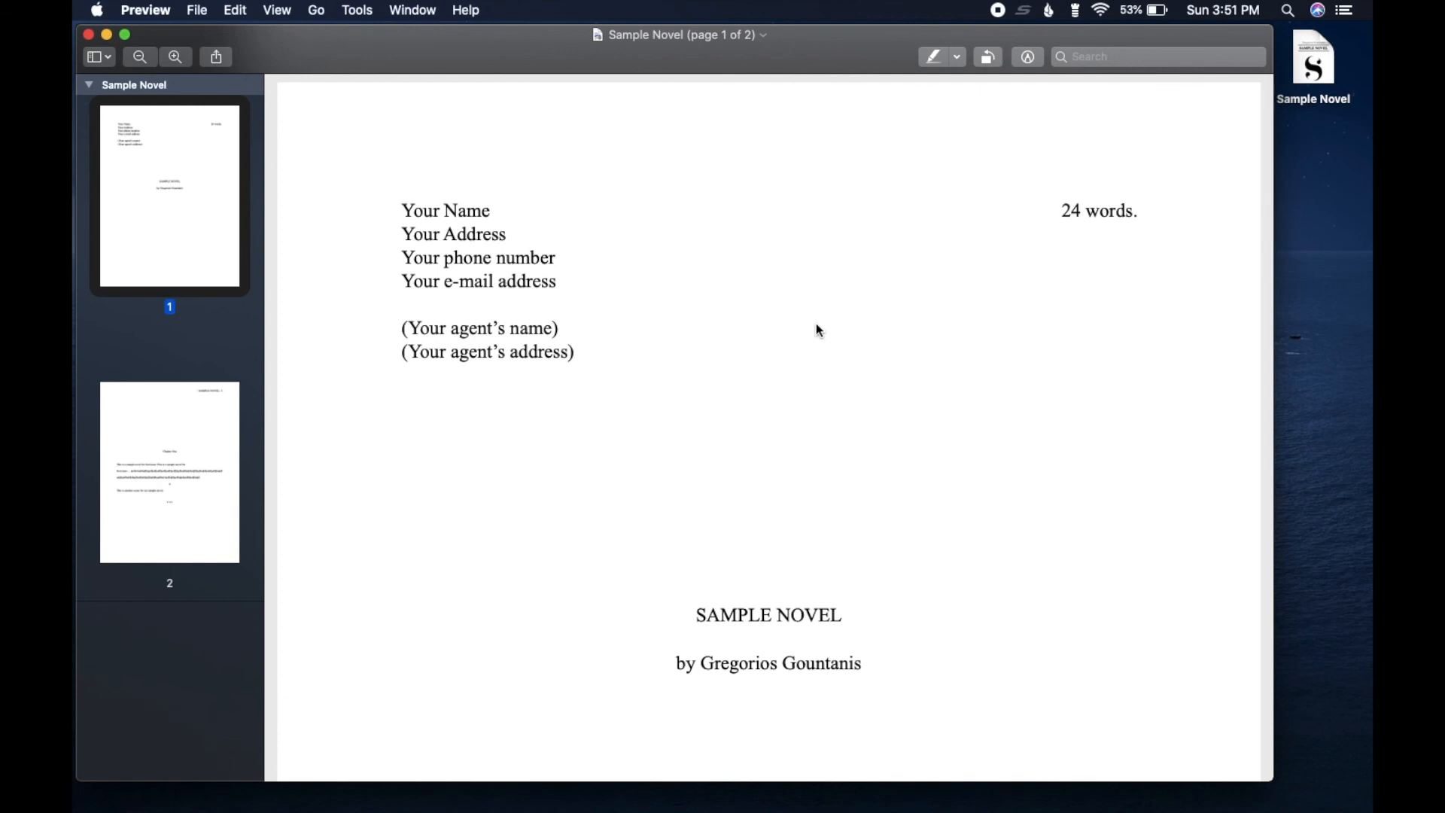
# - Examine the author contact block, agent details and word count on the title page of the compiled PDF
pyautogui.scroll(-2, 816, 325)
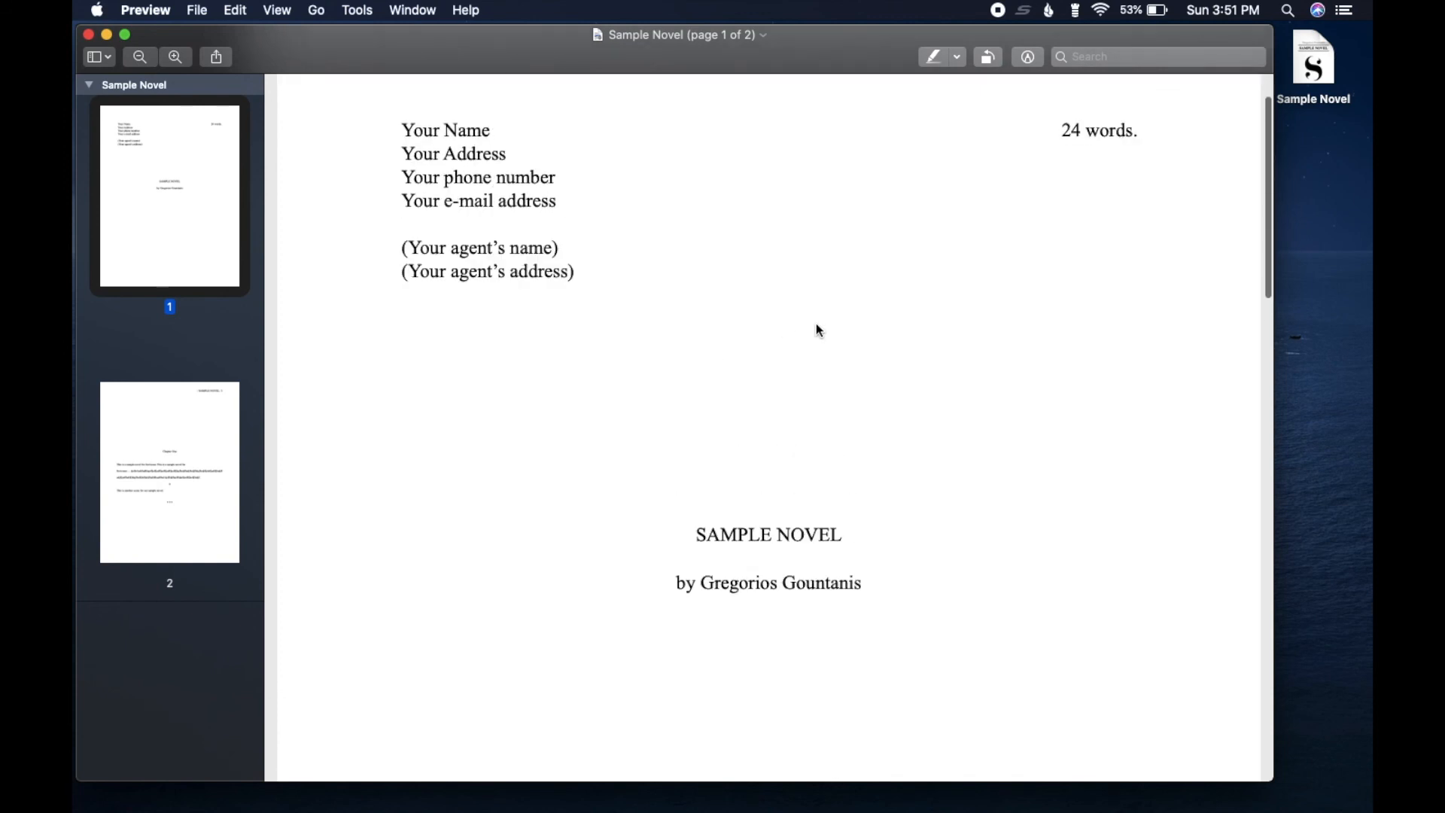
pyautogui.scroll(2, 819, 332)
pyautogui.moveTo(444, 213); pyautogui.dragTo(590, 403)
pyautogui.click(636, 340)
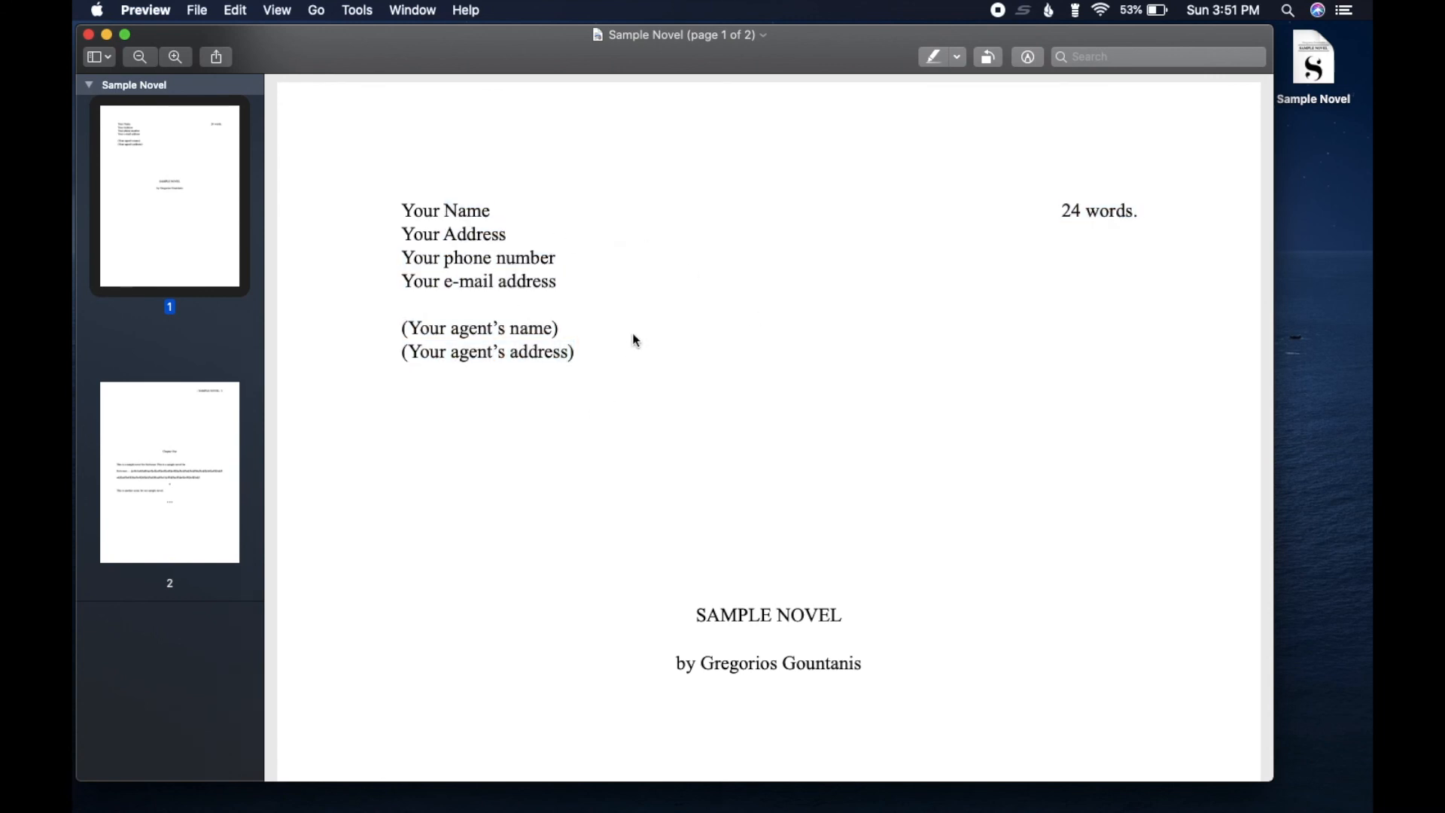
pyautogui.scroll(-4, 636, 341)
pyautogui.scroll(2, 636, 341)
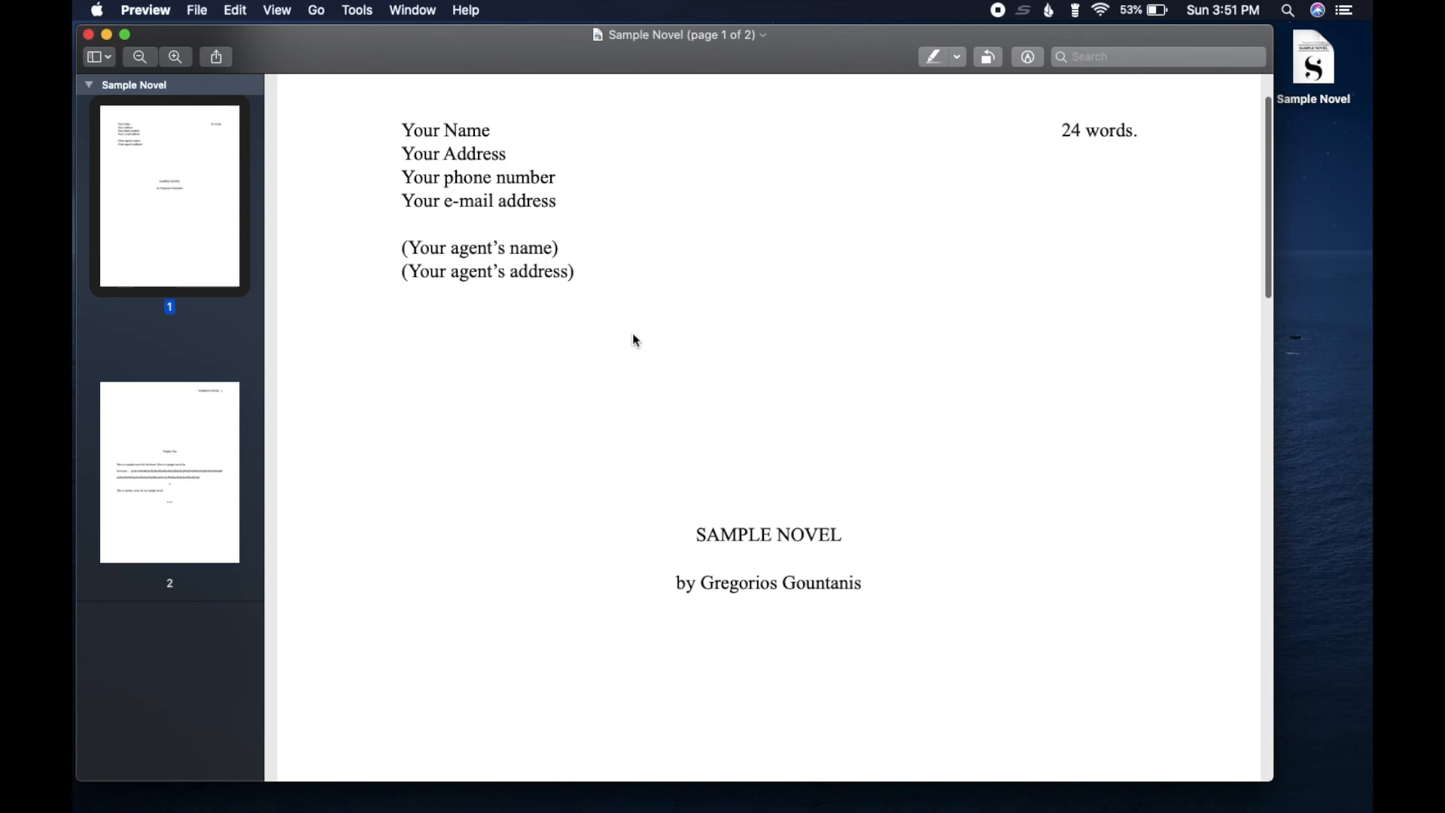
pyautogui.scroll(2, 636, 341)
pyautogui.moveTo(412, 211)
pyautogui.mouseDown()
pyautogui.moveTo(577, 385)
pyautogui.moveTo(394, 216)
pyautogui.mouseUp()
pyautogui.click(578, 386)
pyautogui.click(1061, 250)
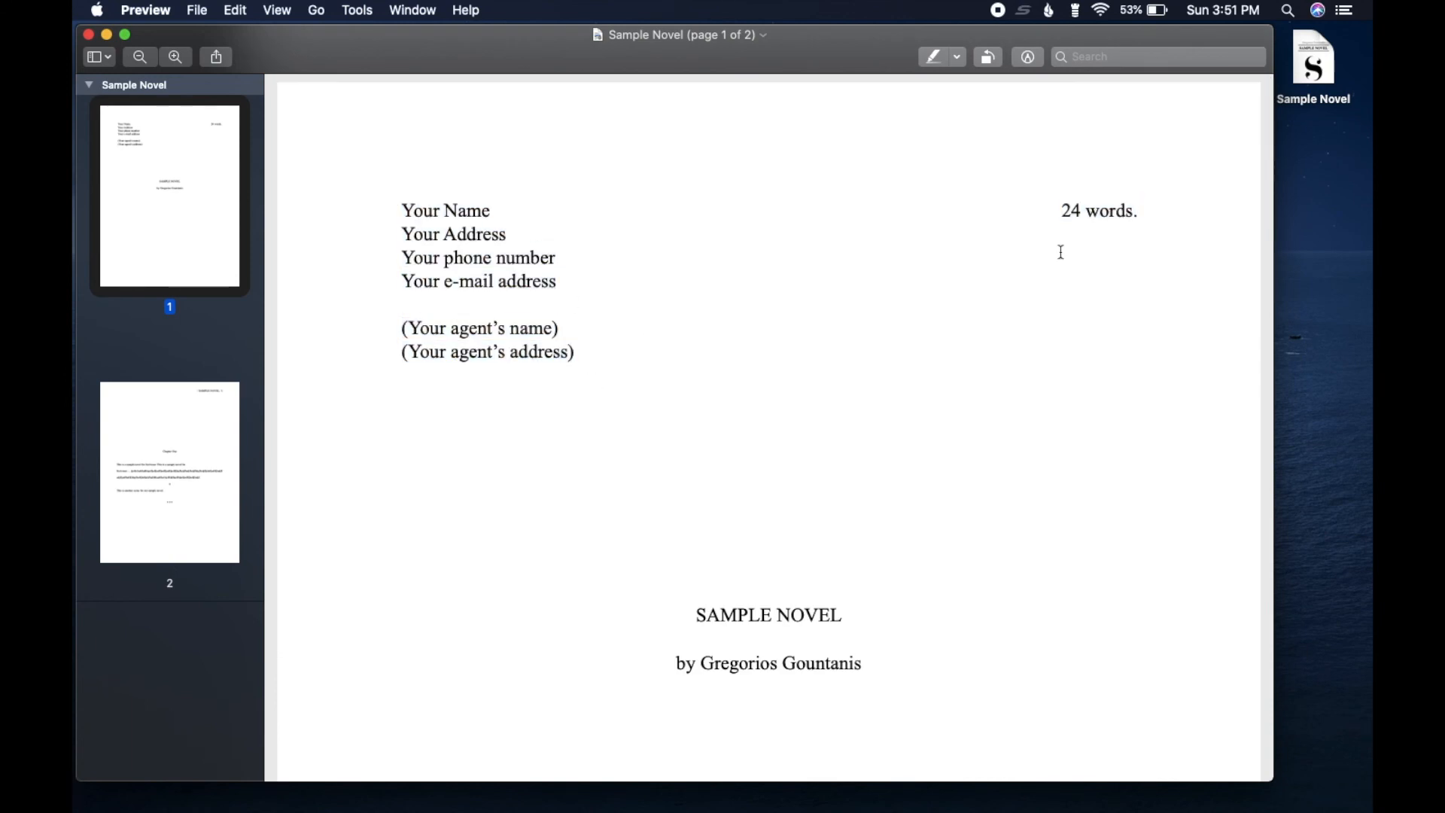
# - Examine the novel title and author byline in the middle of the PDF's title page
pyautogui.scroll(-4, 933, 482)
pyautogui.moveTo(882, 406); pyautogui.dragTo(640, 421)
pyautogui.click(683, 503)
pyautogui.moveTo(907, 391); pyautogui.dragTo(642, 423)
pyautogui.click(717, 500)
pyautogui.moveTo(888, 423); pyautogui.dragTo(677, 422)
pyautogui.click(695, 488)
pyautogui.scroll(-2, 695, 488)
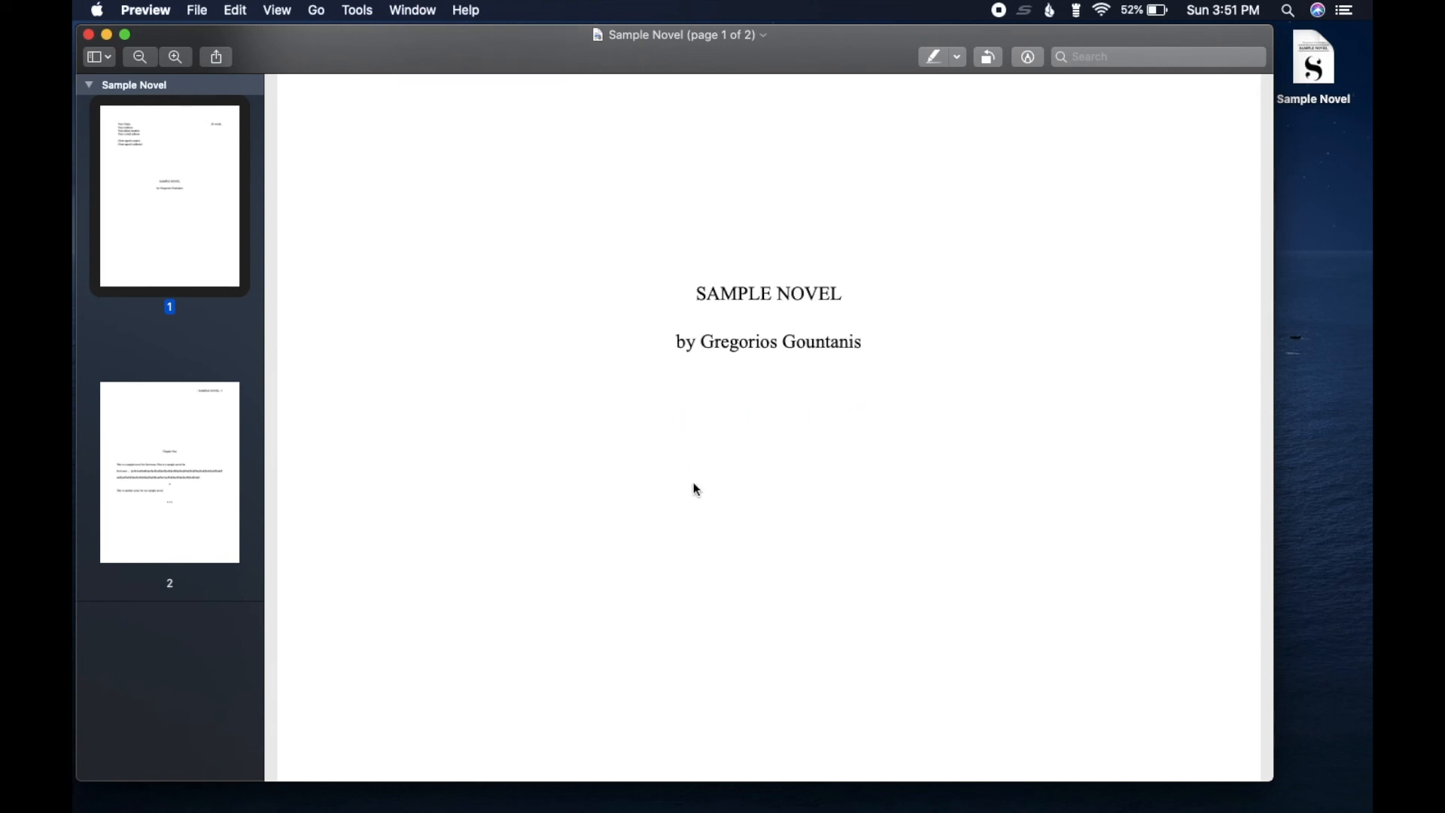
pyautogui.scroll(8, 694, 484)
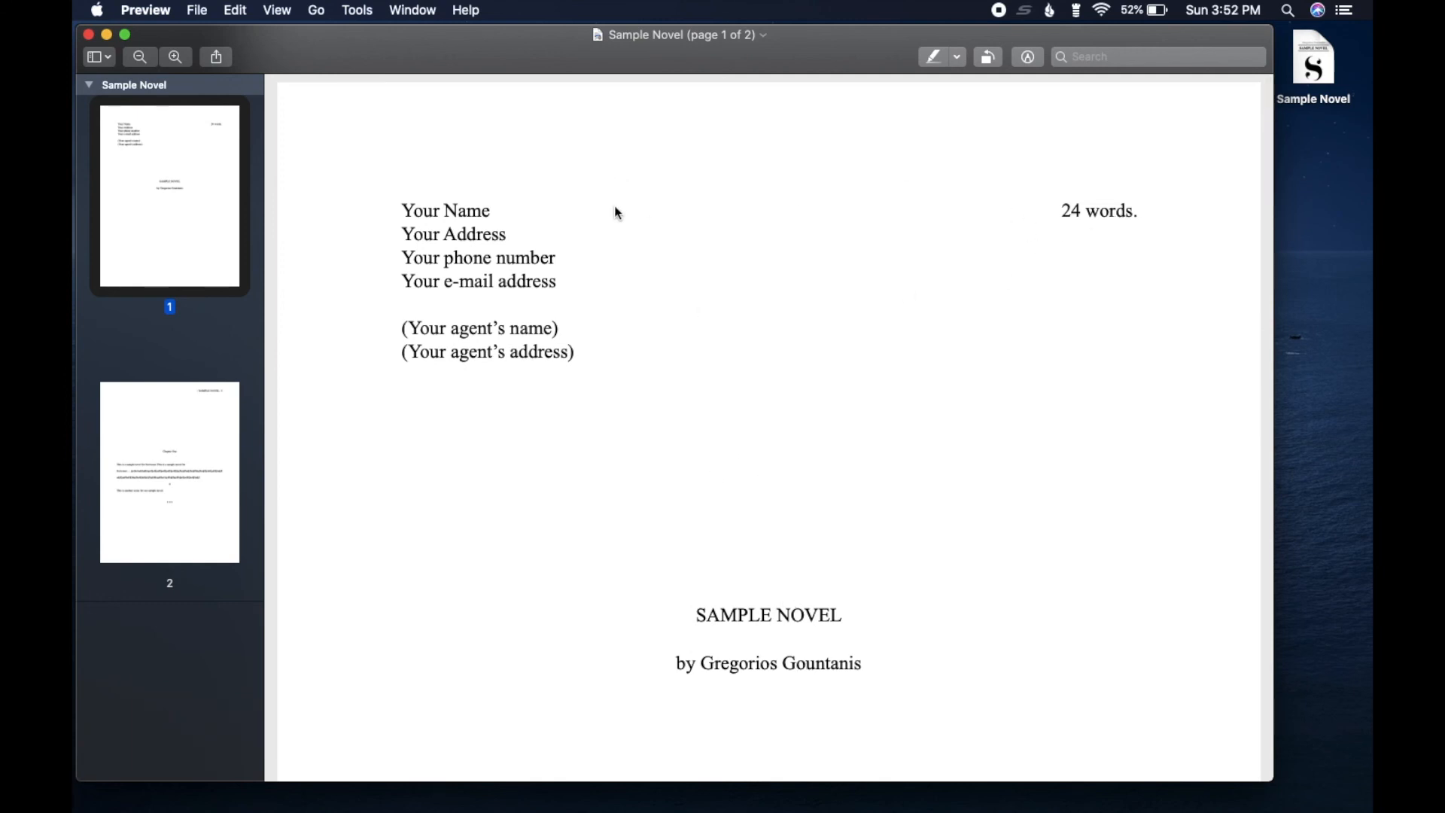
# - Examine the Chapter One heading, scene text and # scene separator on the PDF's second page
pyautogui.scroll(-14, 617, 212)
pyautogui.scroll(-10, 617, 214)
pyautogui.scroll(-5, 617, 213)
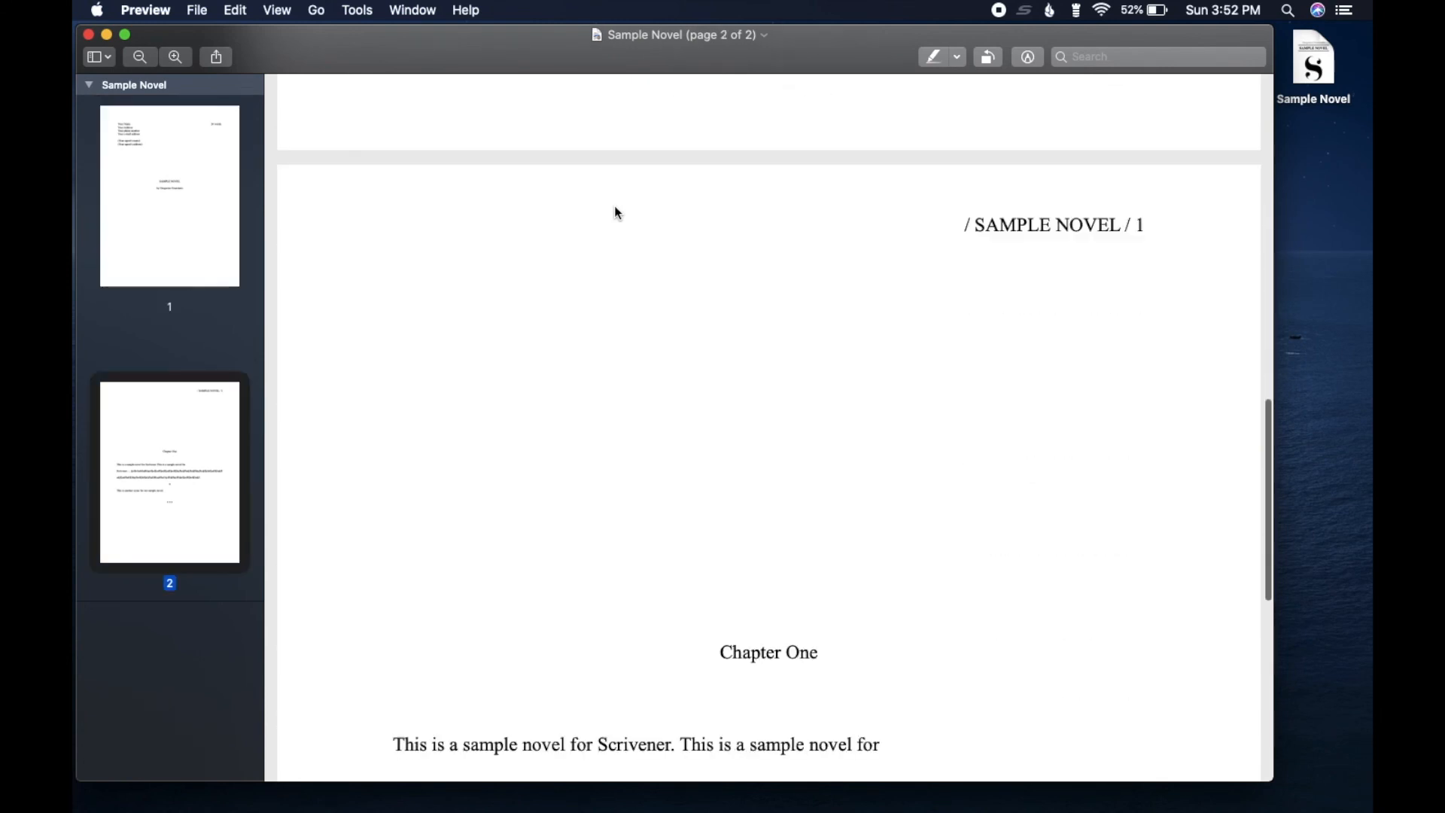
pyautogui.scroll(-4, 615, 208)
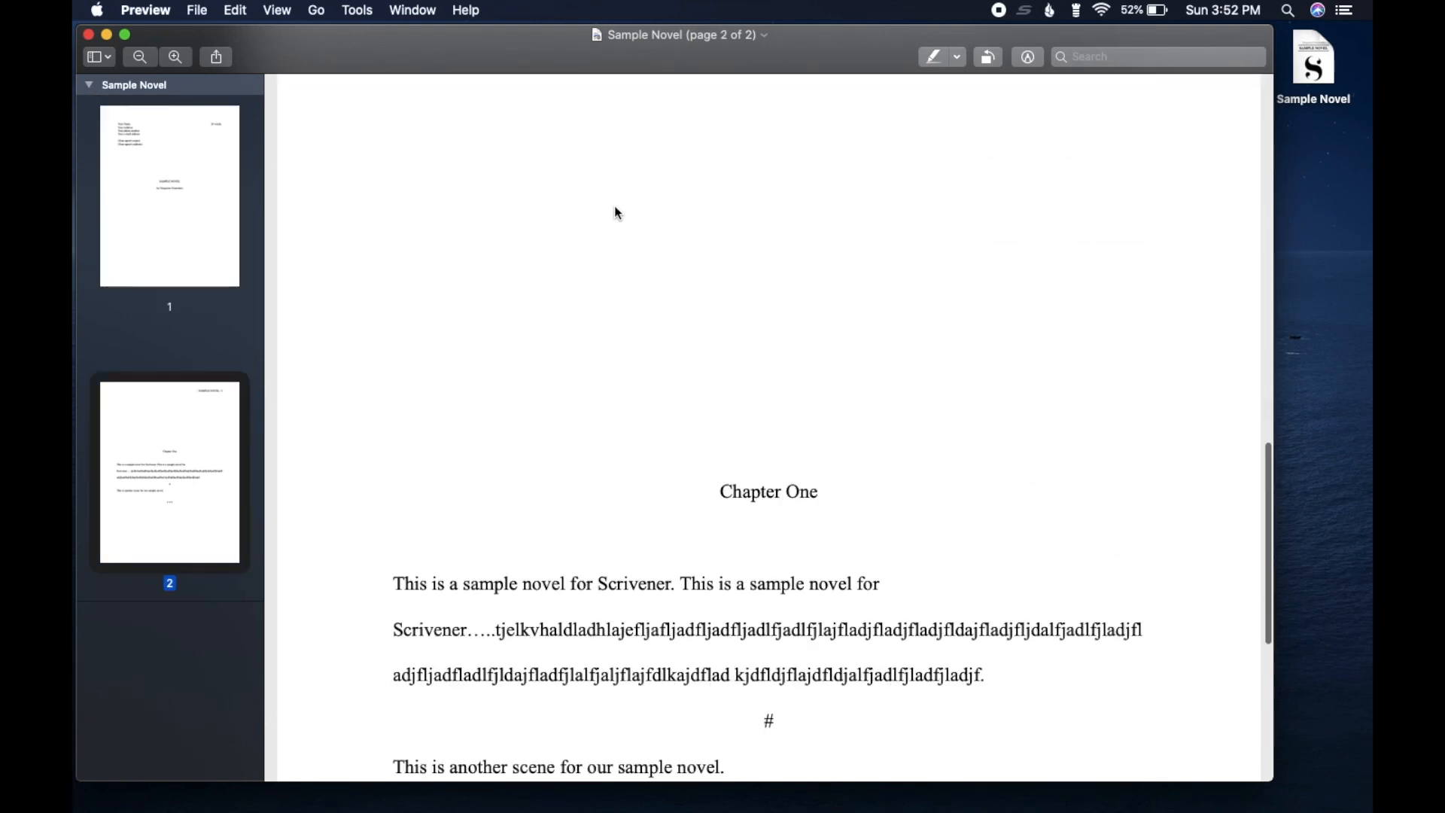
pyautogui.scroll(-6, 614, 205)
pyautogui.tripleClick(741, 256)
pyautogui.moveTo(743, 264); pyautogui.dragTo(1004, 434)
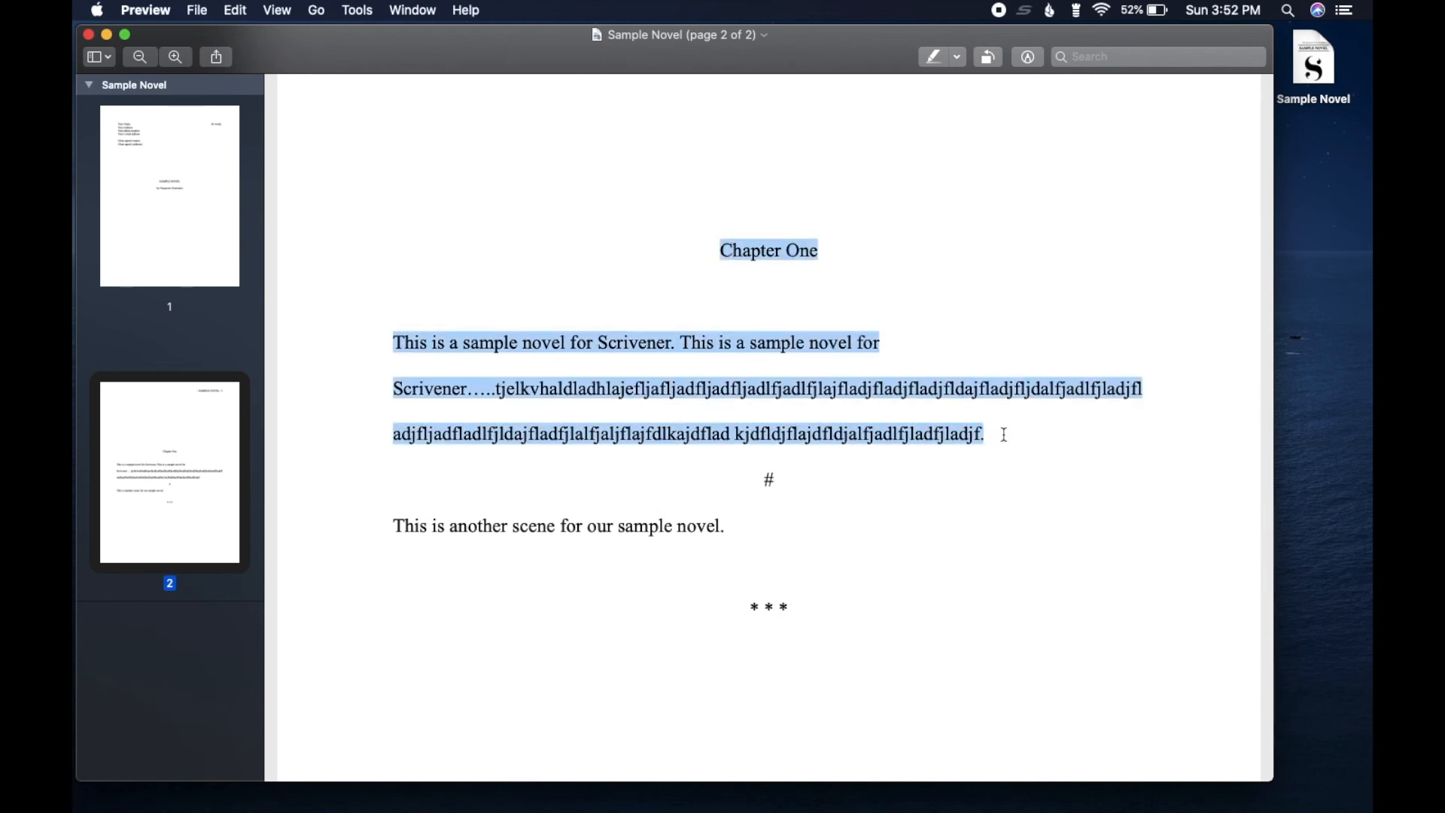
pyautogui.click(1004, 435)
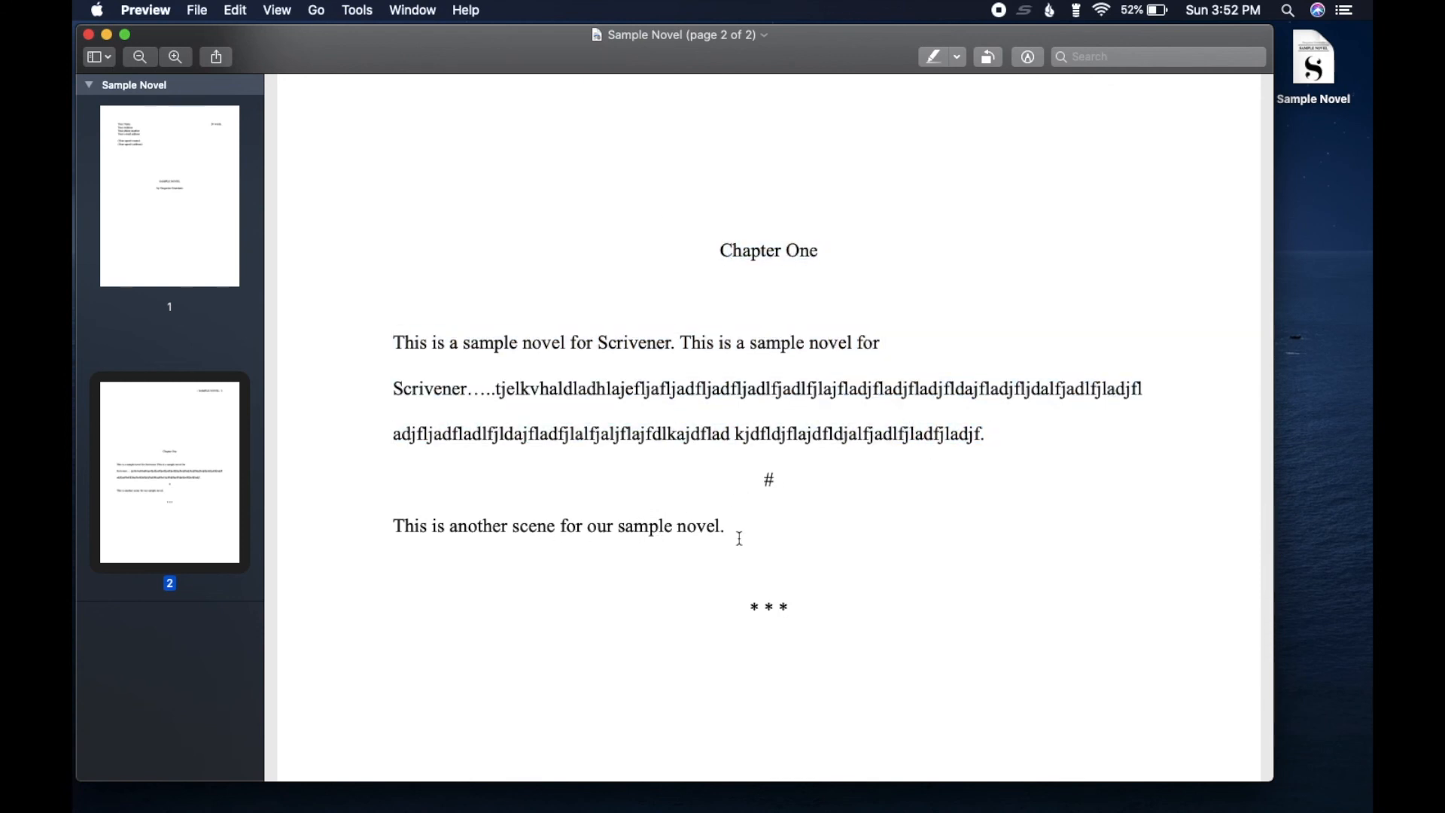
pyautogui.moveTo(757, 479); pyautogui.dragTo(781, 480)
pyautogui.click(662, 542)
pyautogui.moveTo(478, 539); pyautogui.dragTo(629, 549)
pyautogui.click(630, 549)
# - Examine the running header with the novel title and page number on the Chapter One page
pyautogui.scroll(10, 859, 625)
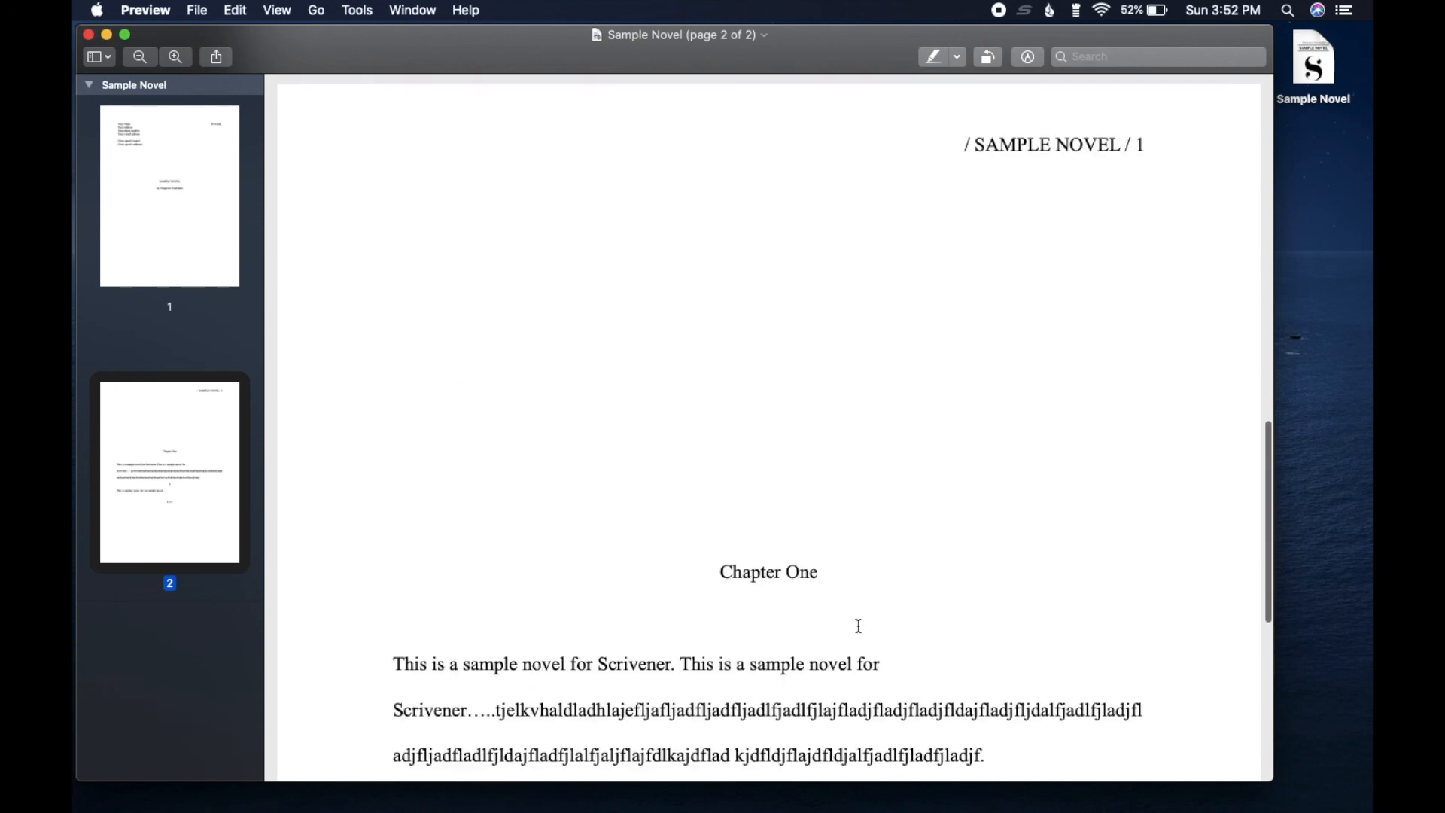
pyautogui.scroll(-5, 859, 625)
pyautogui.scroll(2, 859, 626)
pyautogui.scroll(-2, 859, 625)
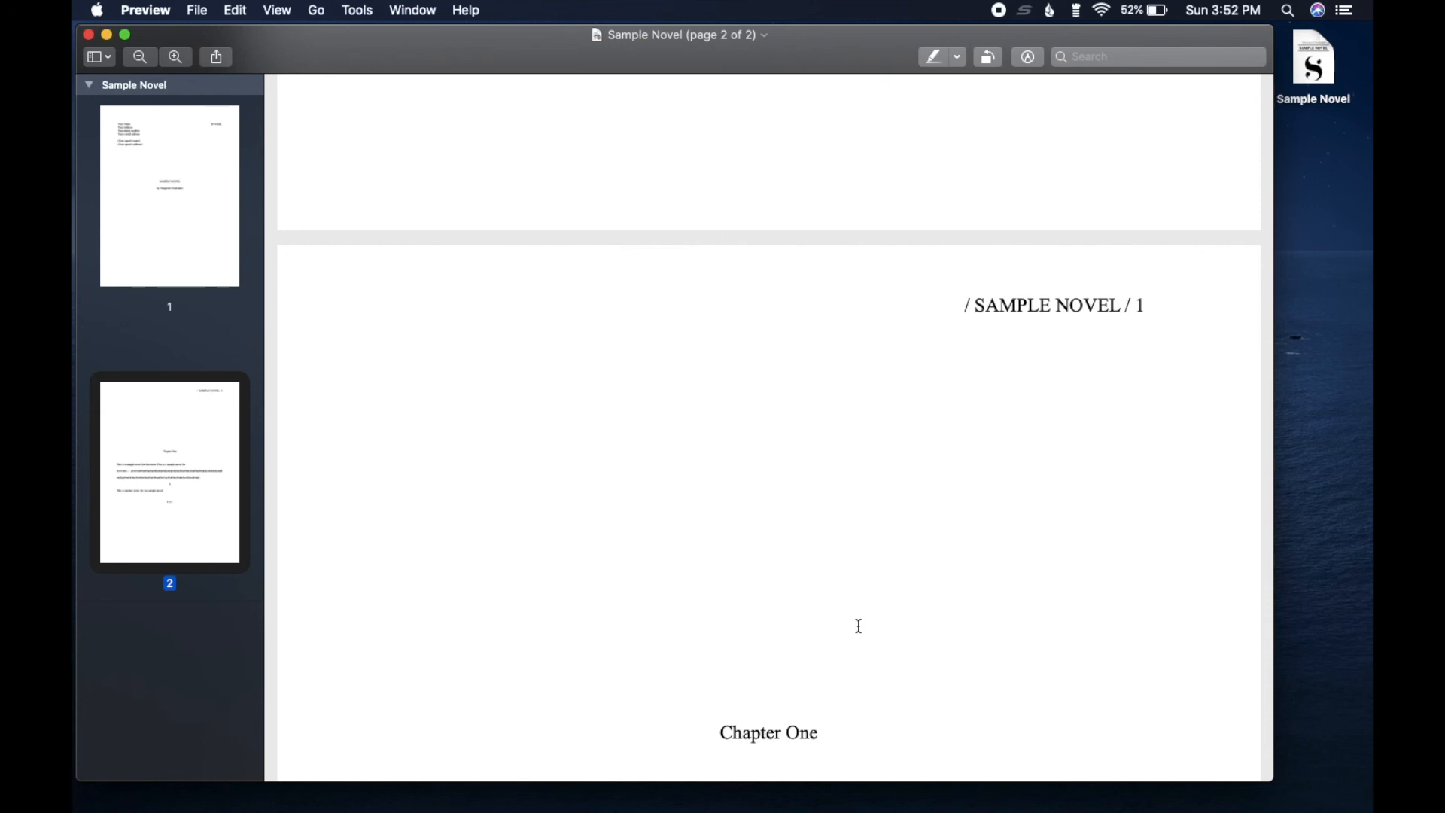
pyautogui.moveTo(977, 305); pyautogui.dragTo(1090, 313)
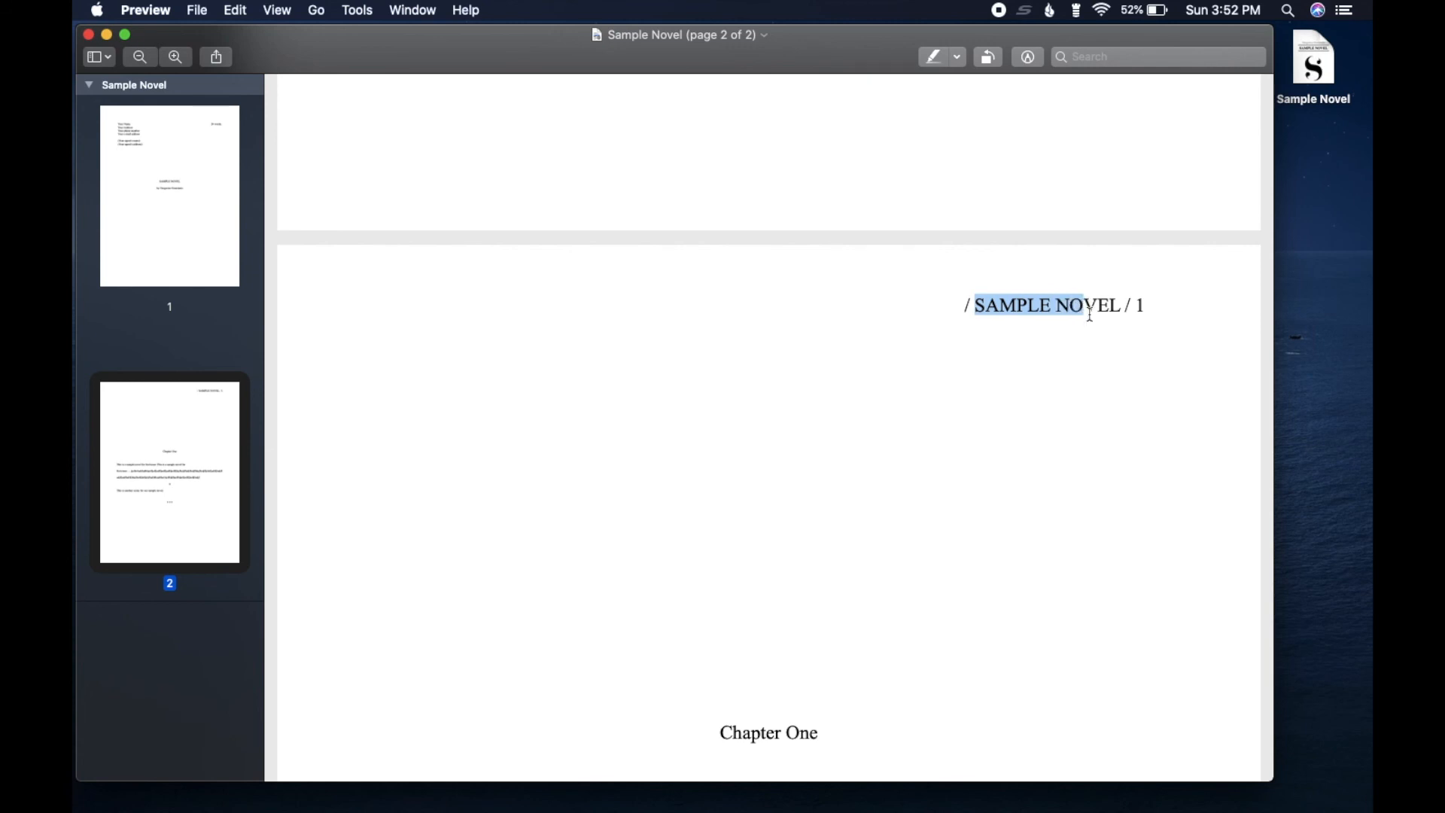
pyautogui.click(1161, 313)
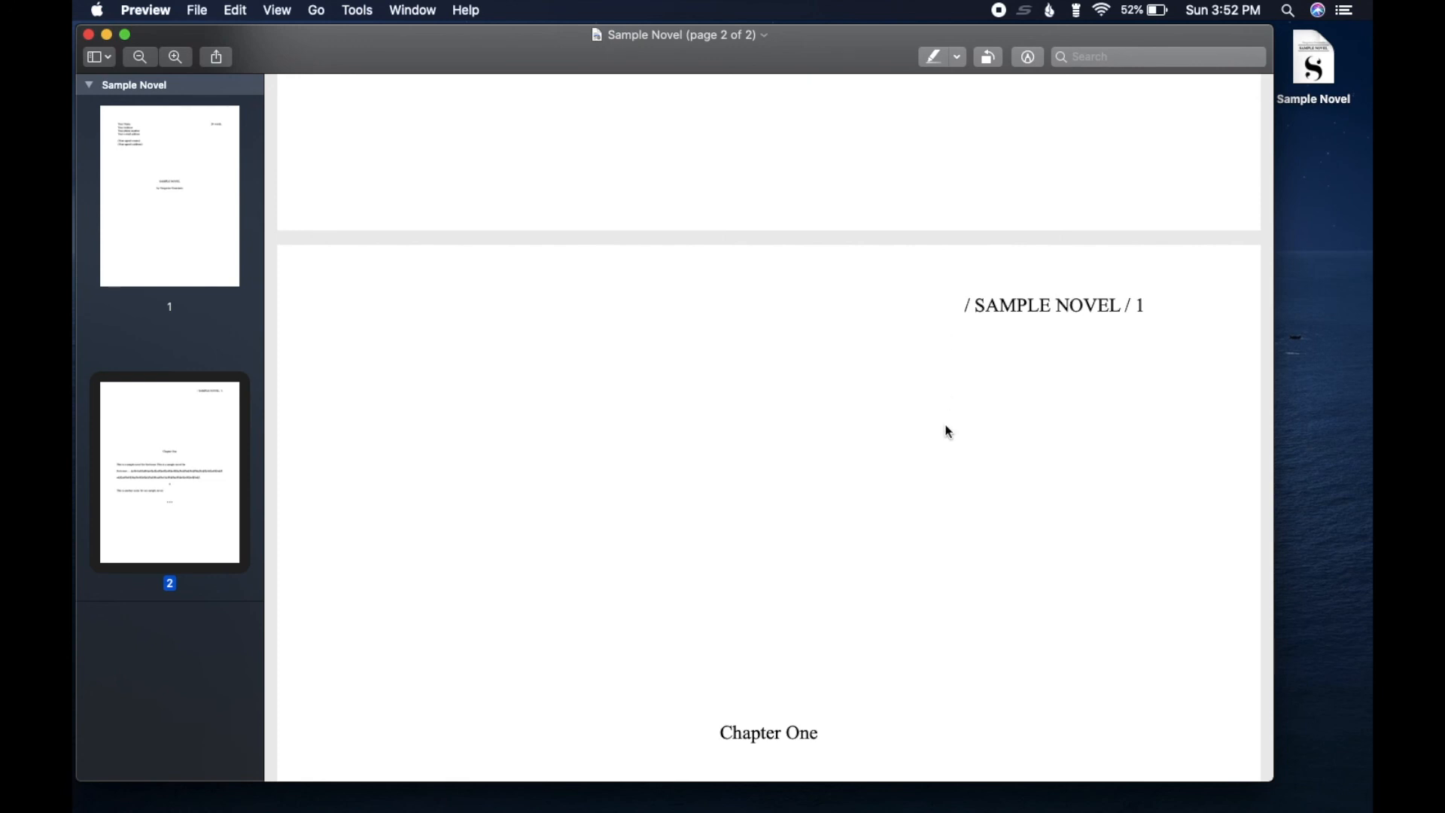
pyautogui.moveTo(825, 810)
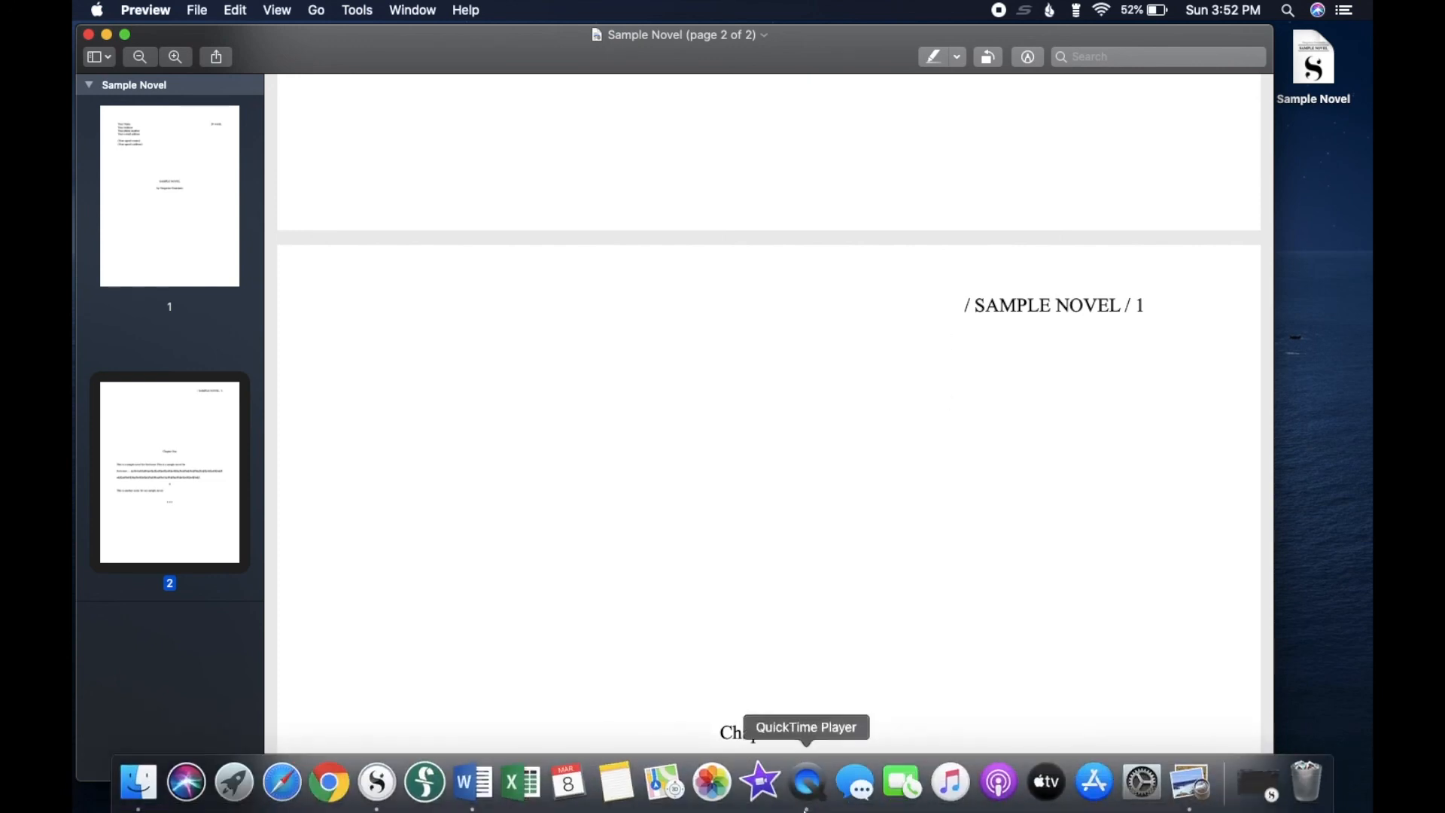
# - Switch to Scrivener, reopen the compile setup for the Sample Novel and examine its title and author metadata
pyautogui.click(377, 783)
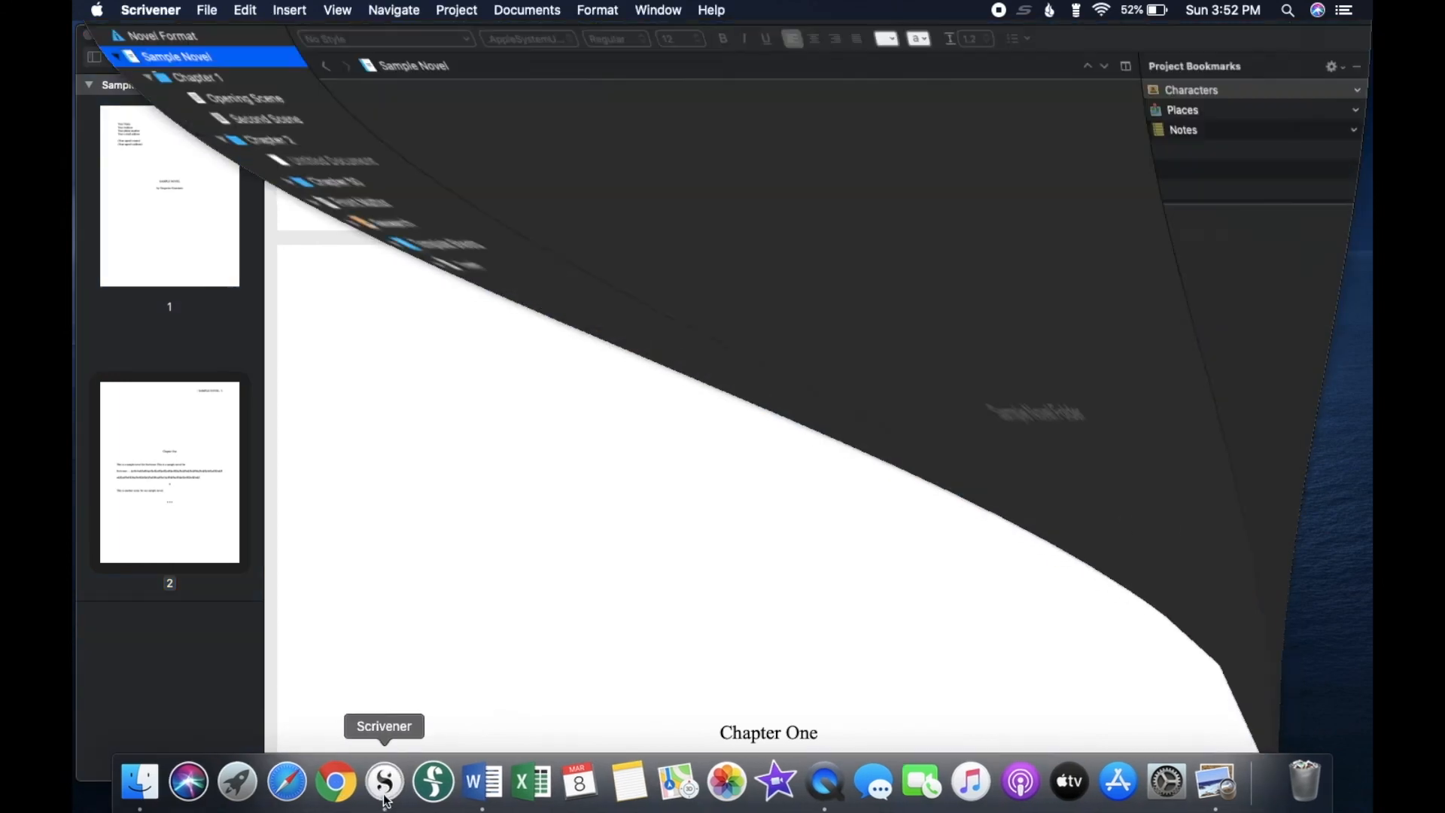
pyautogui.click(207, 10)
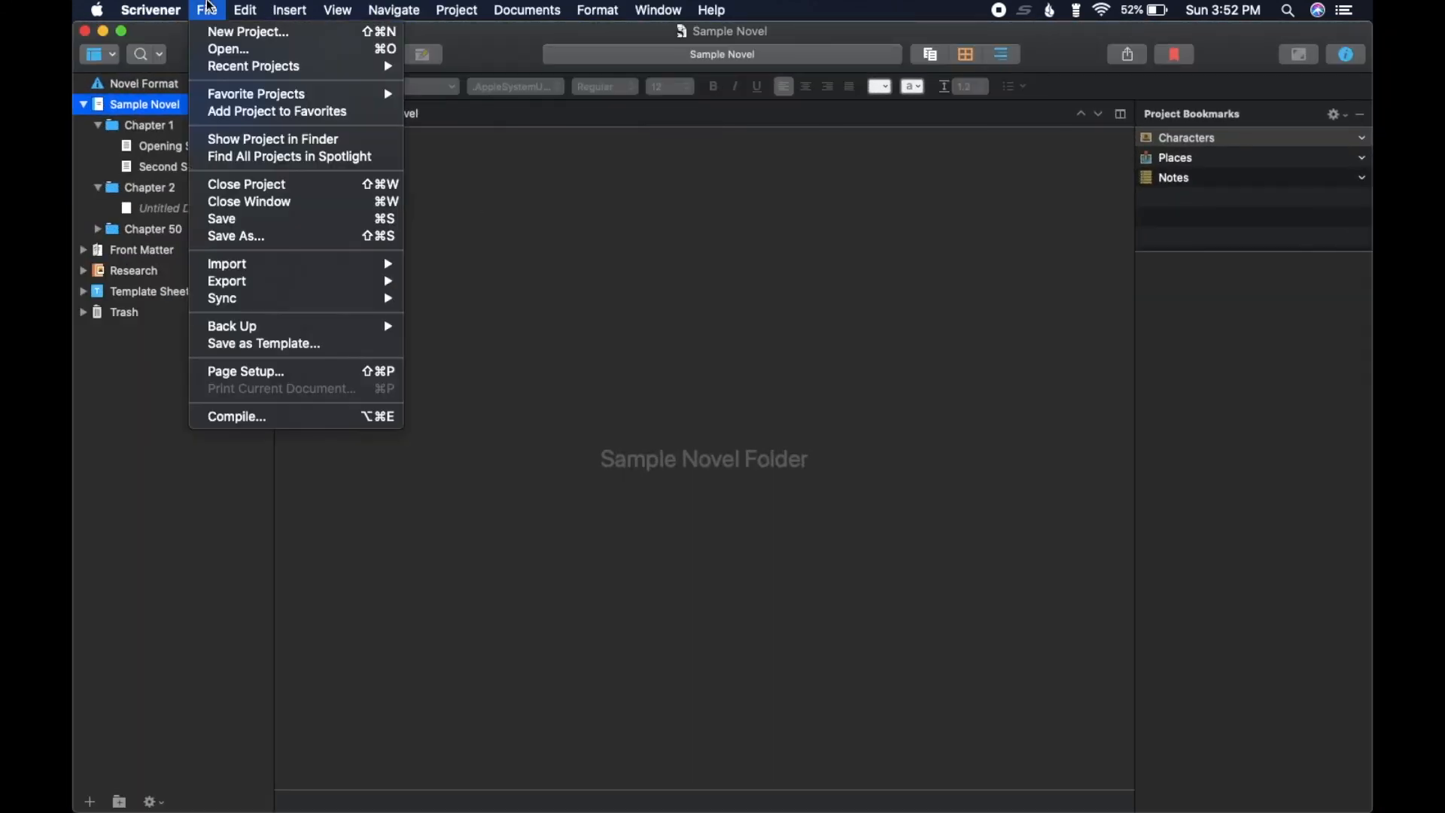
pyautogui.click(273, 419)
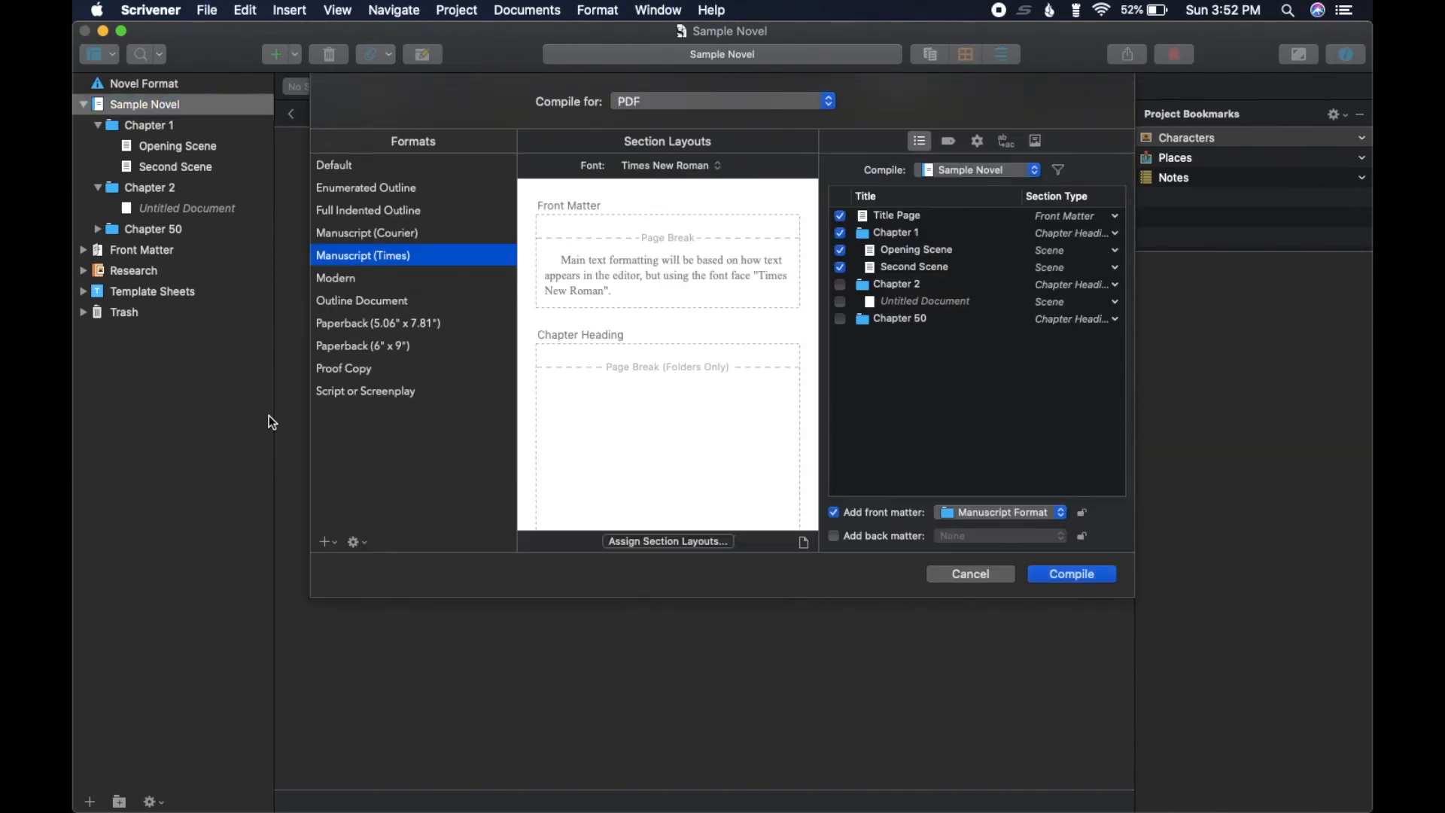
pyautogui.click(948, 142)
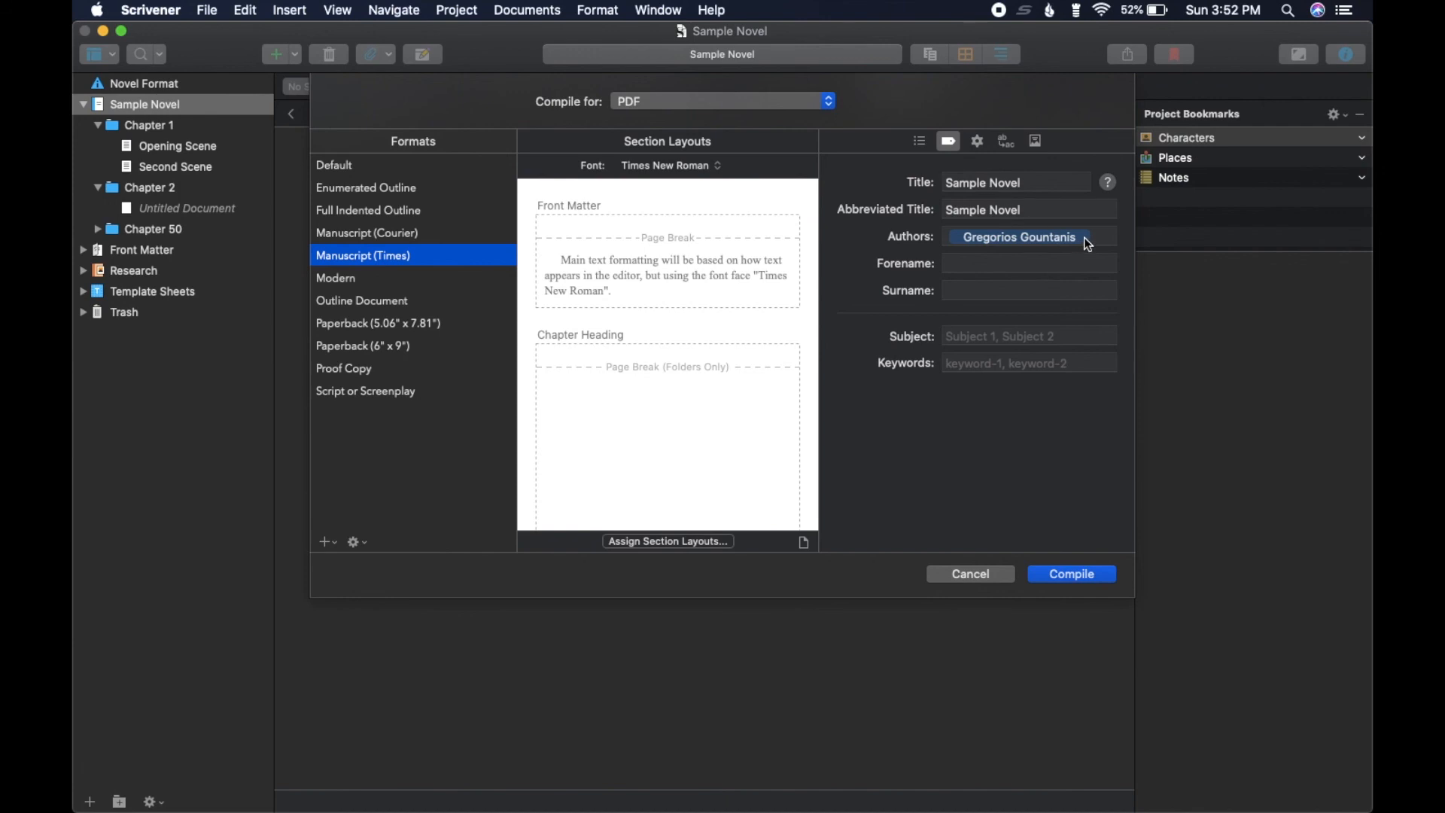
# - Look through the general options, replacements and cover image settings for the PDF compile
pyautogui.click(979, 142)
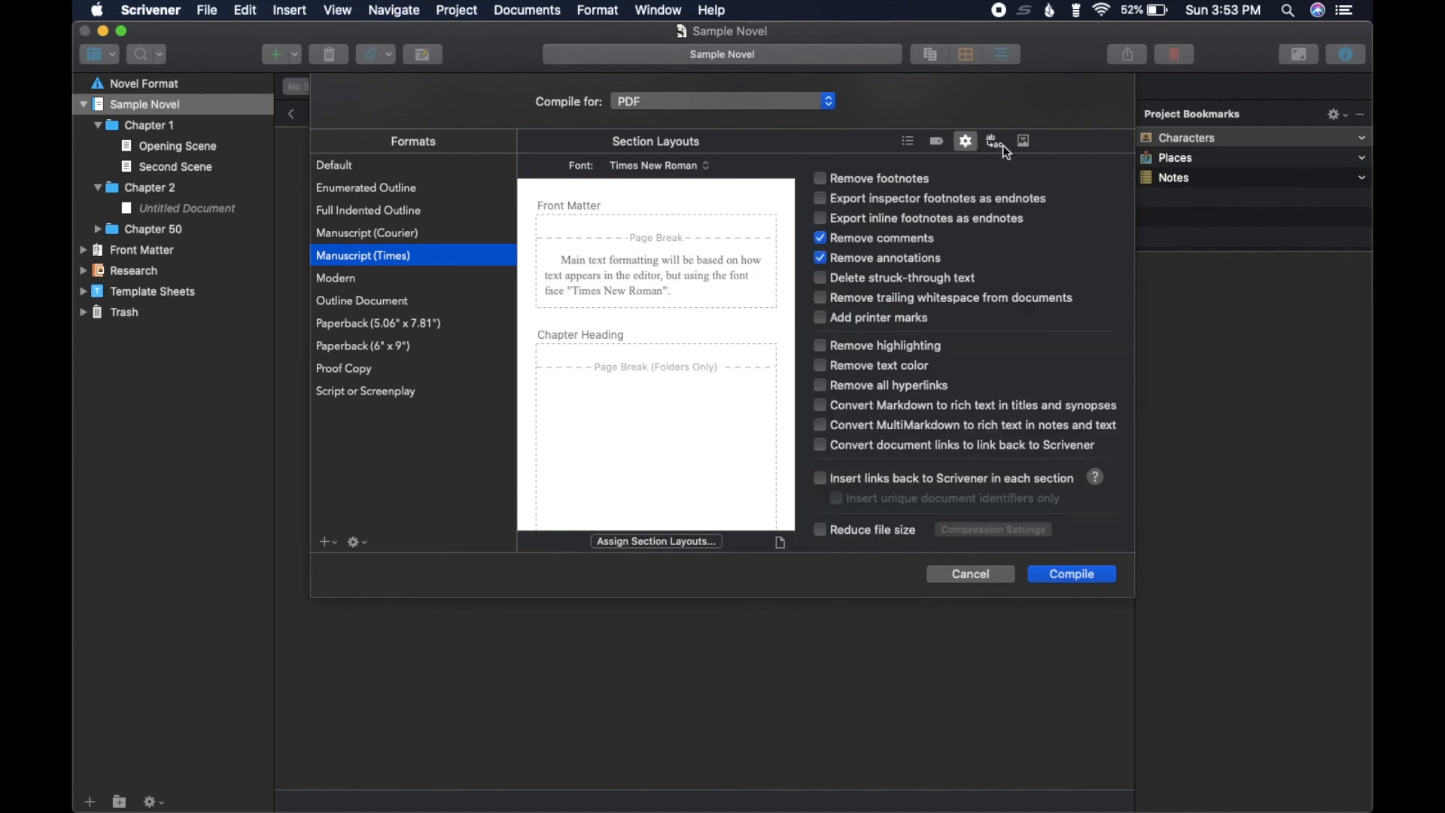
pyautogui.click(1002, 144)
pyautogui.click(1035, 143)
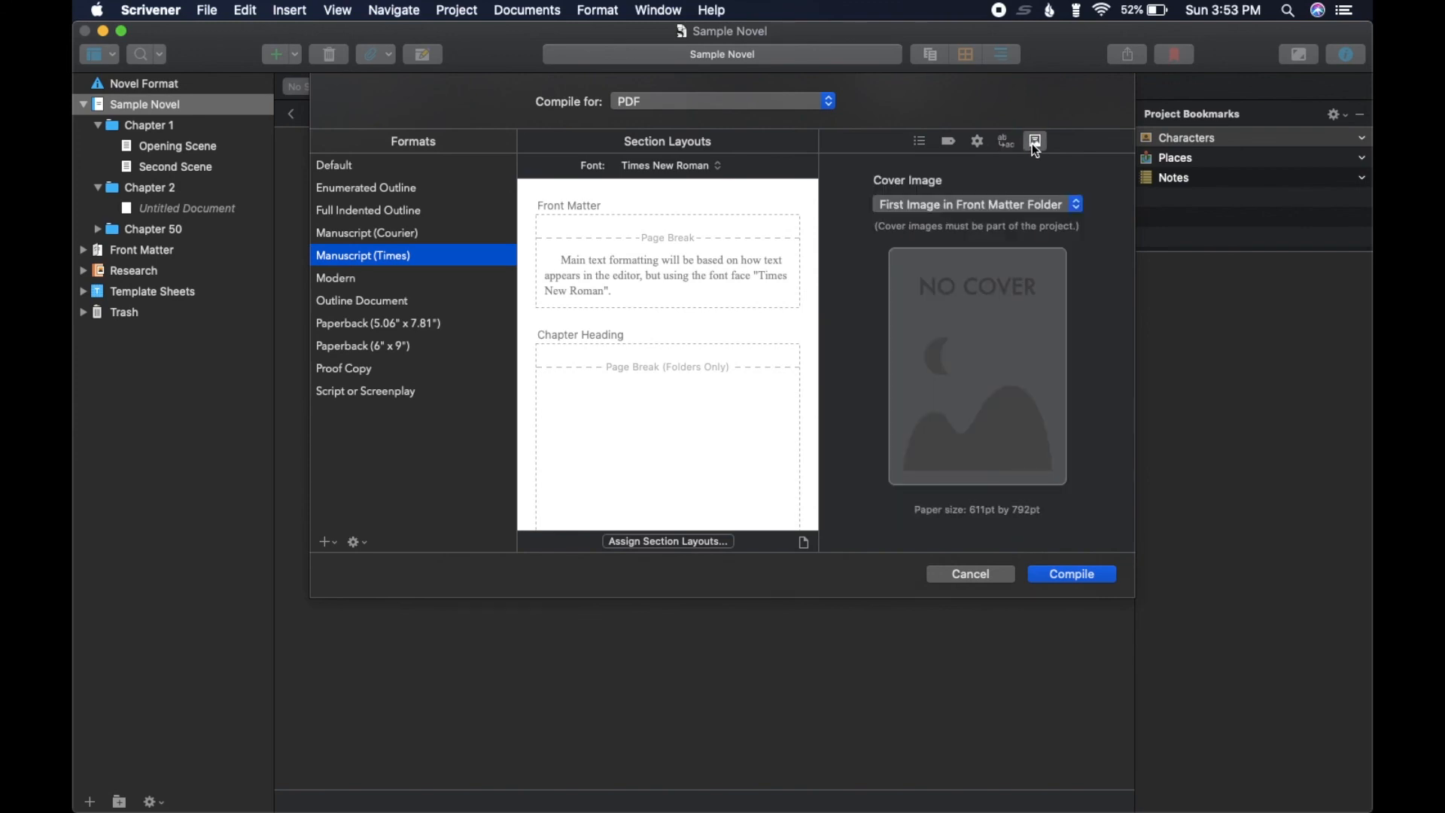
pyautogui.click(988, 142)
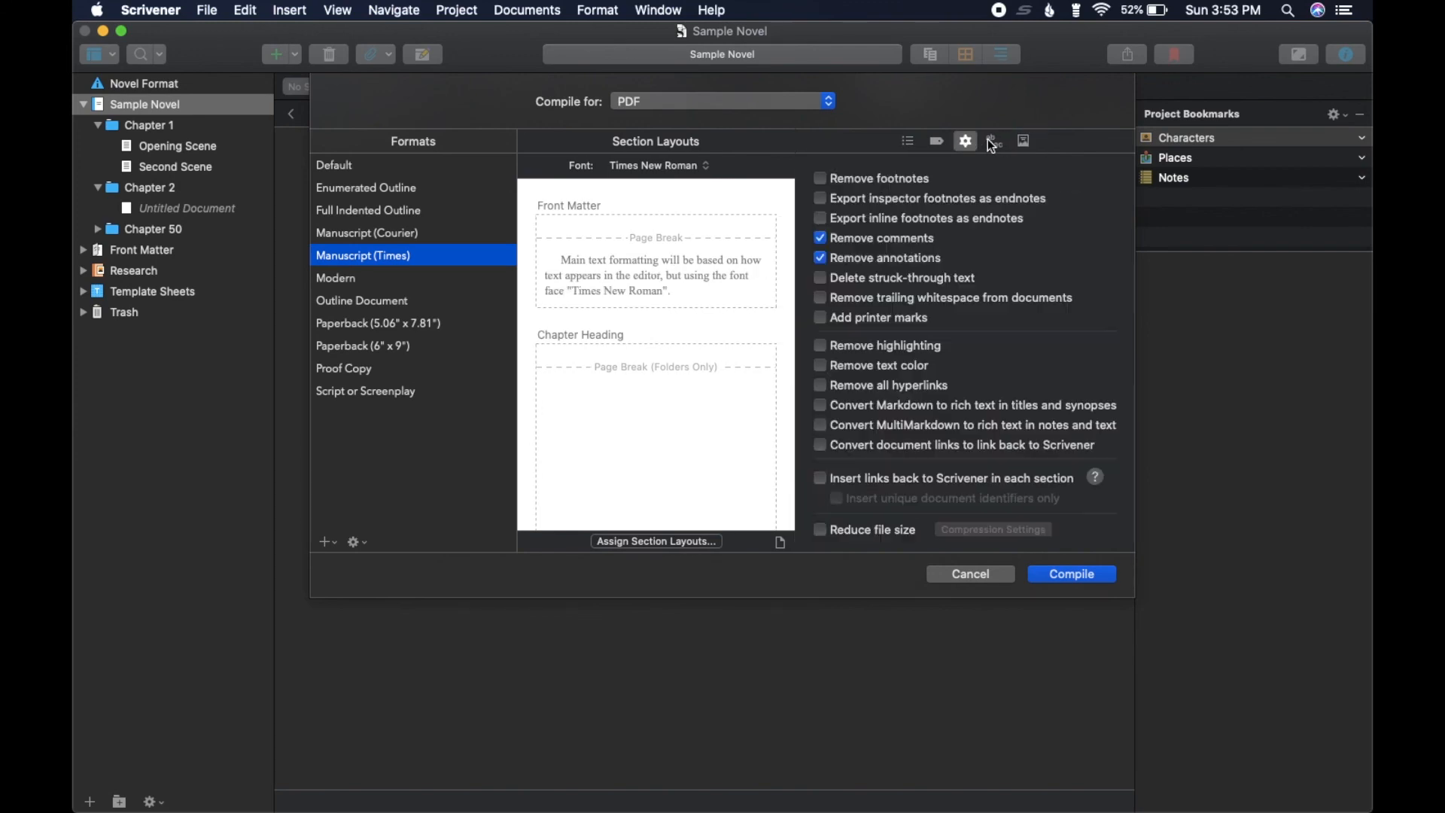
# - Review the compile metadata, contents list and comment and annotation removal options, and close the setup without compiling
pyautogui.click(941, 142)
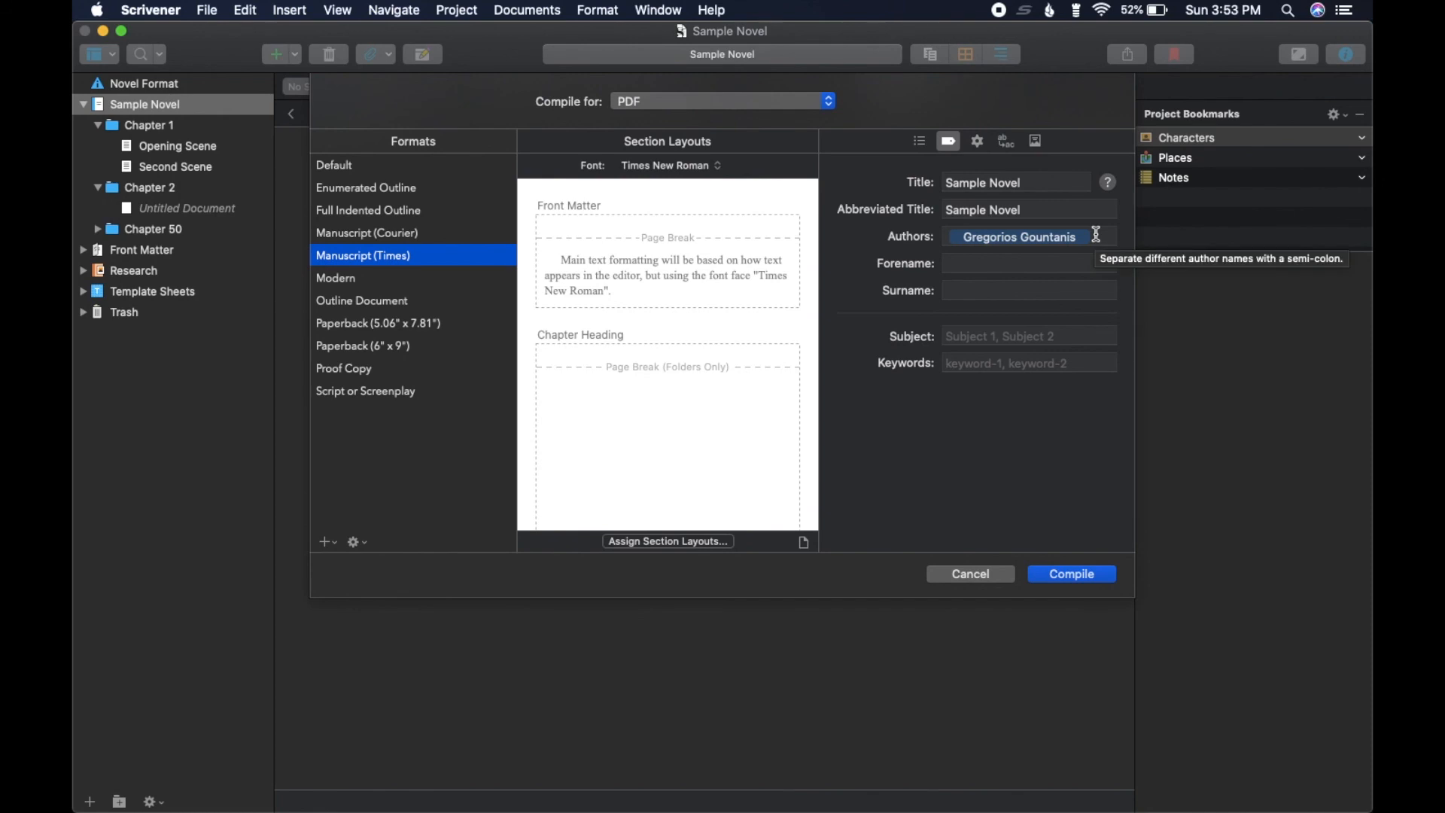
pyautogui.click(920, 143)
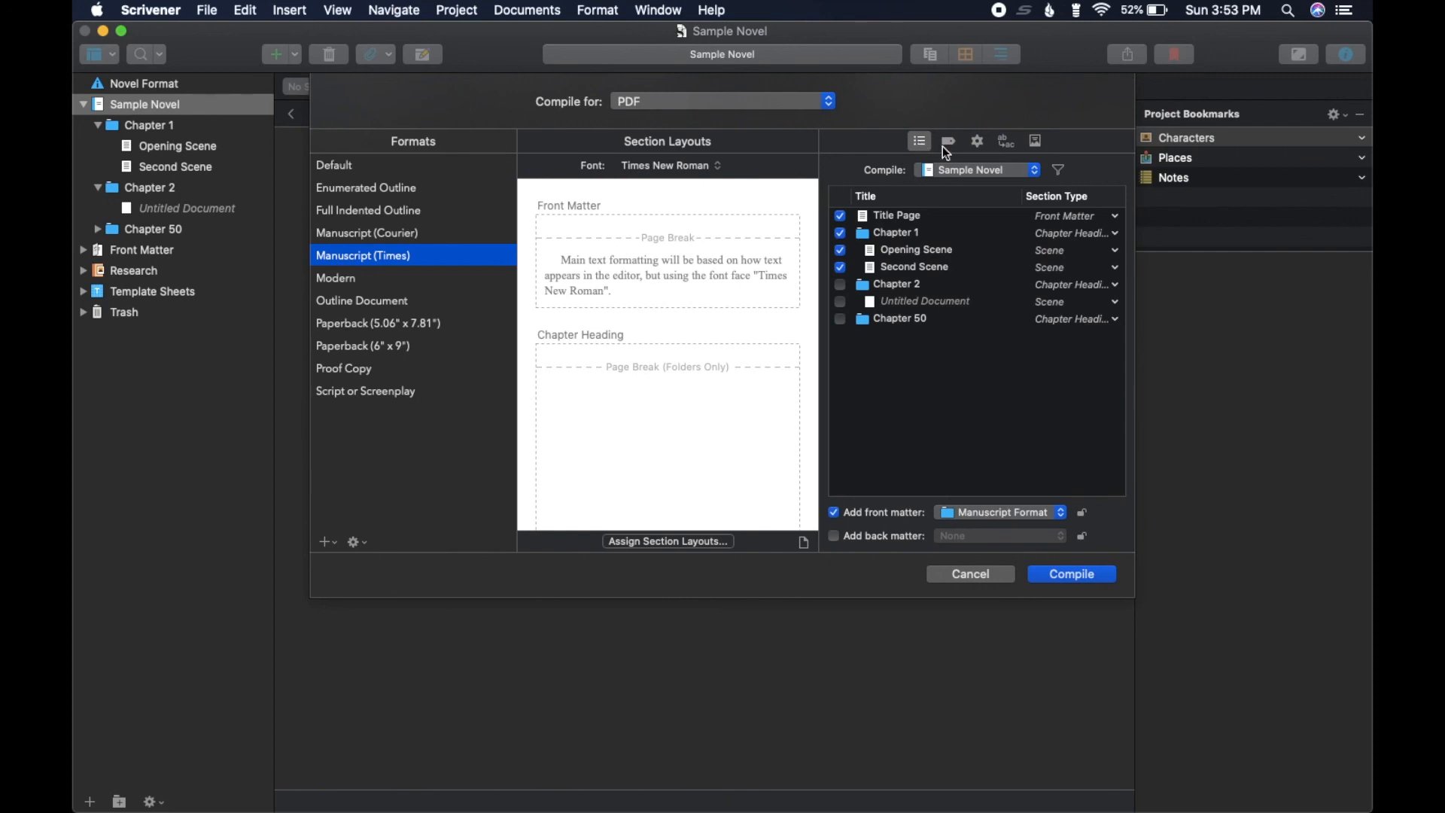
pyautogui.click(946, 147)
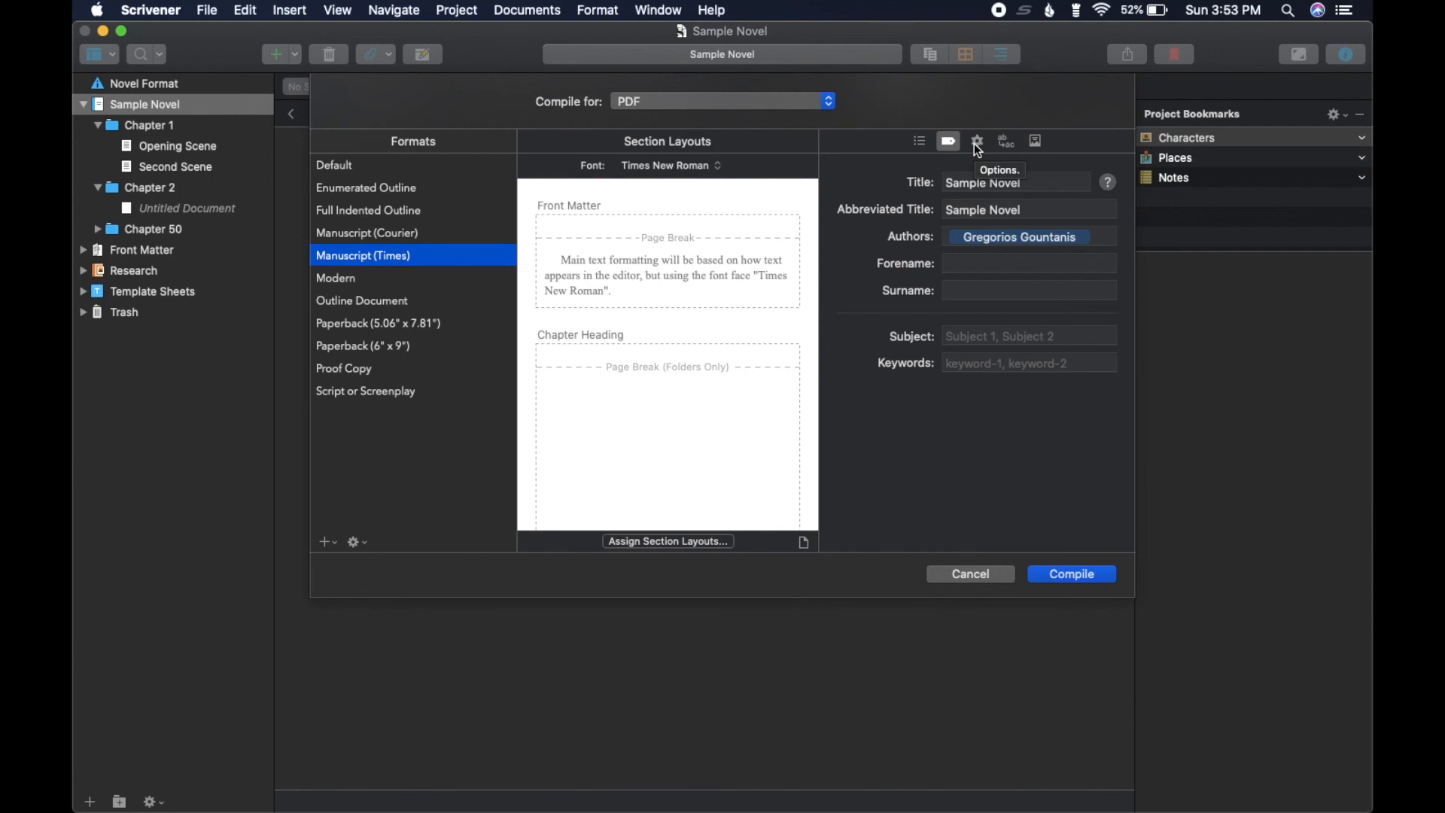
pyautogui.click(977, 143)
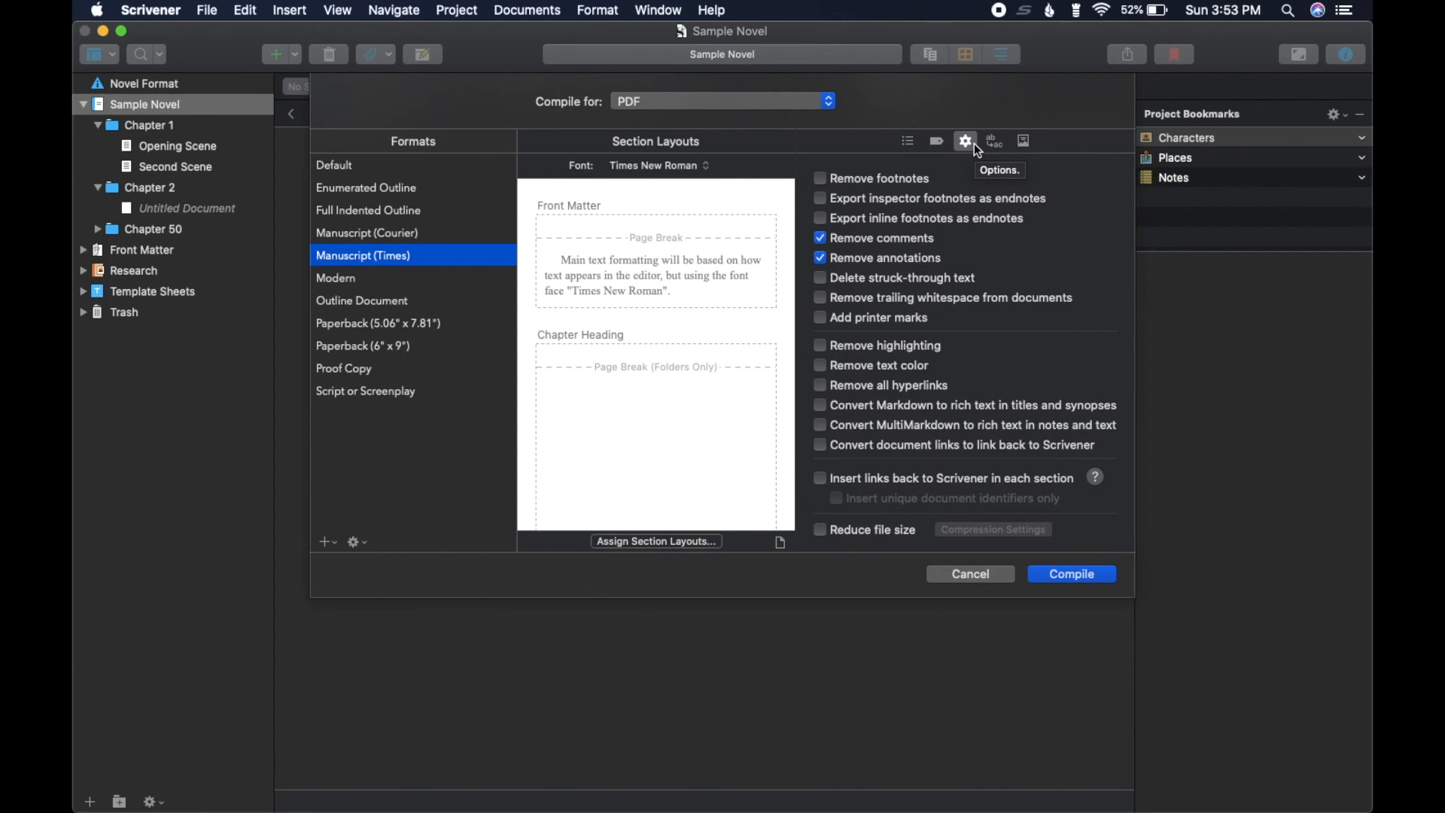
pyautogui.click(977, 576)
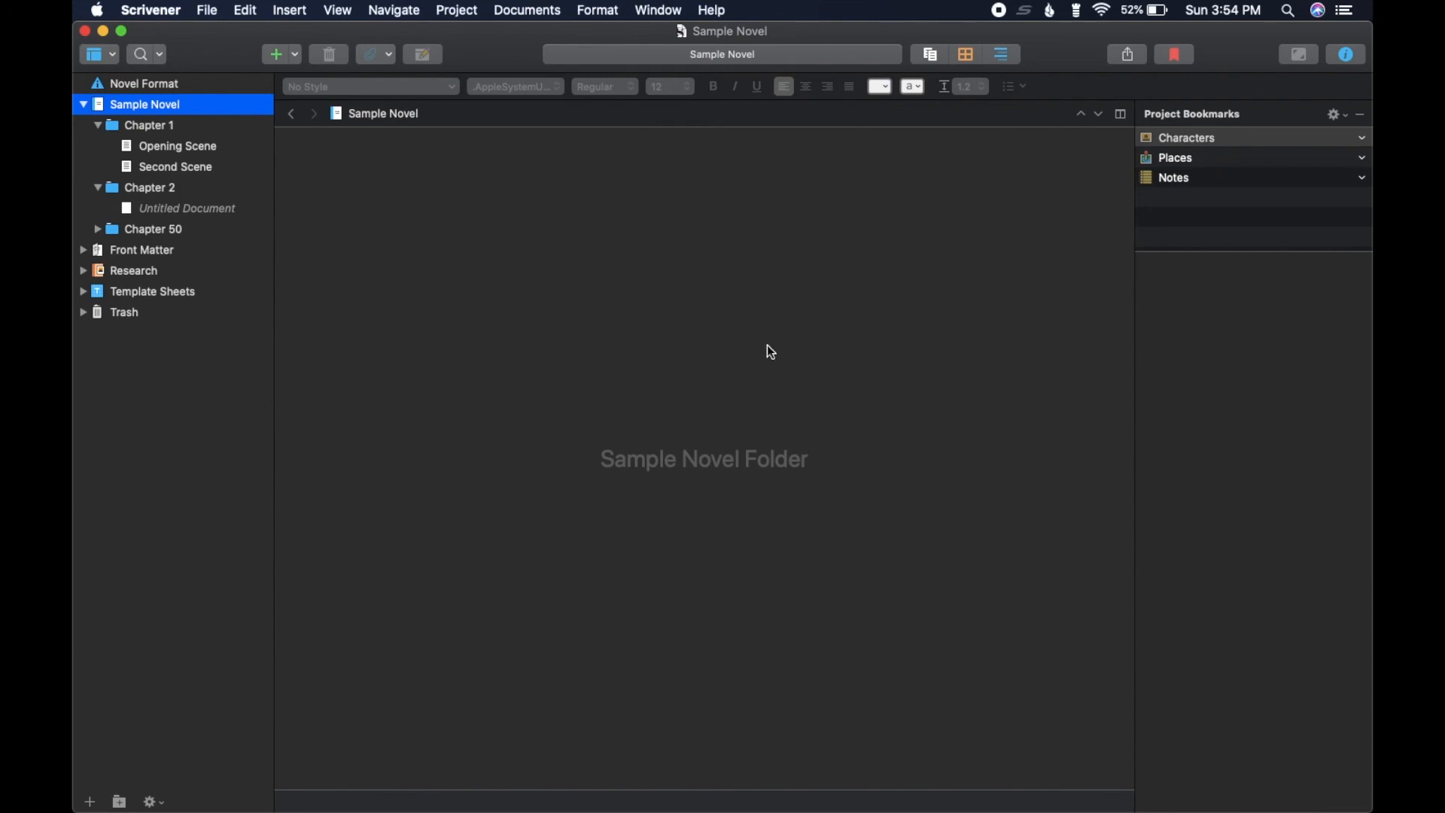
# - View Chapter 1's Opening Scene in full-screen composition mode and return to the normal editor
pyautogui.click(164, 134)
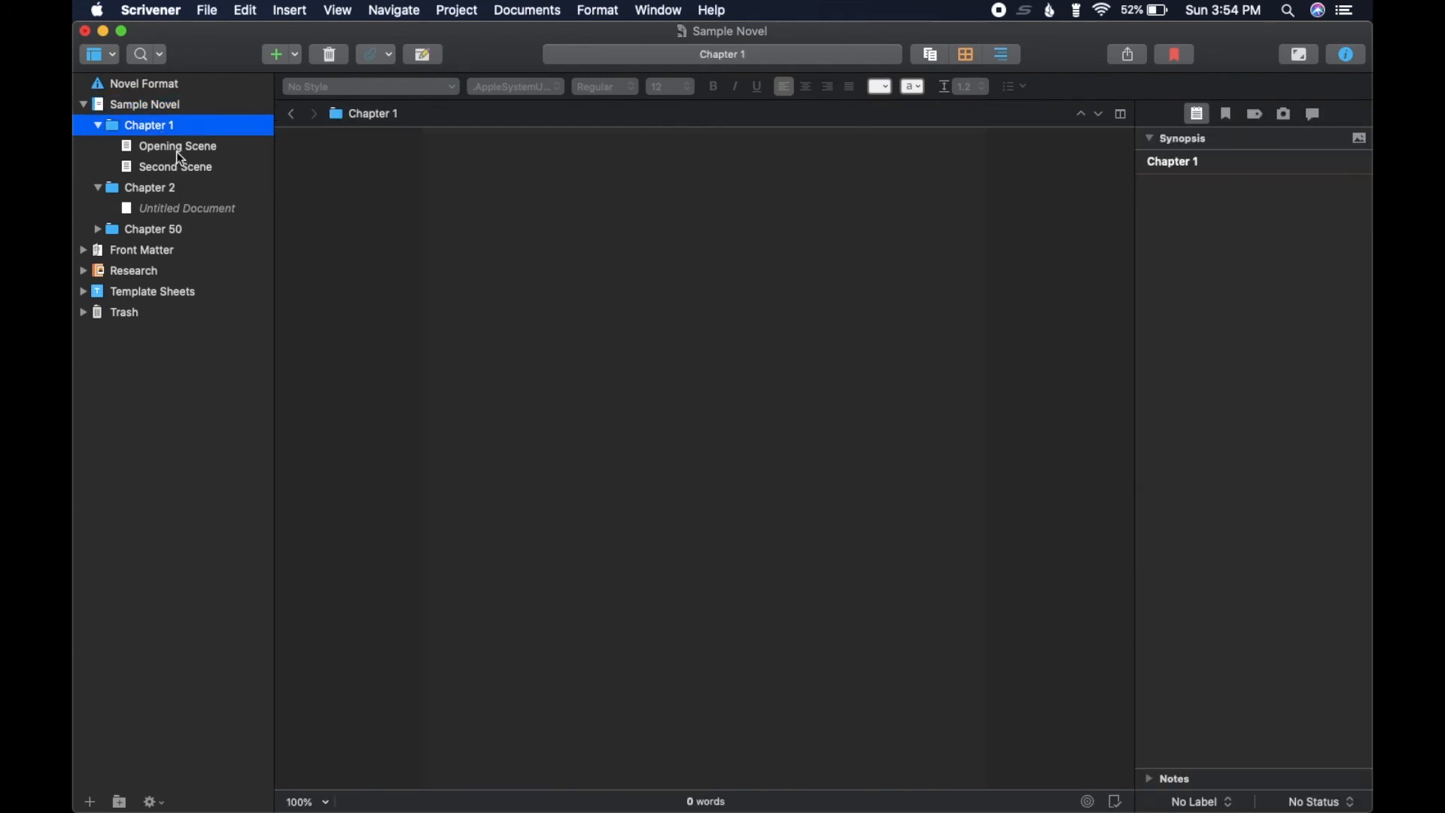
pyautogui.click(170, 144)
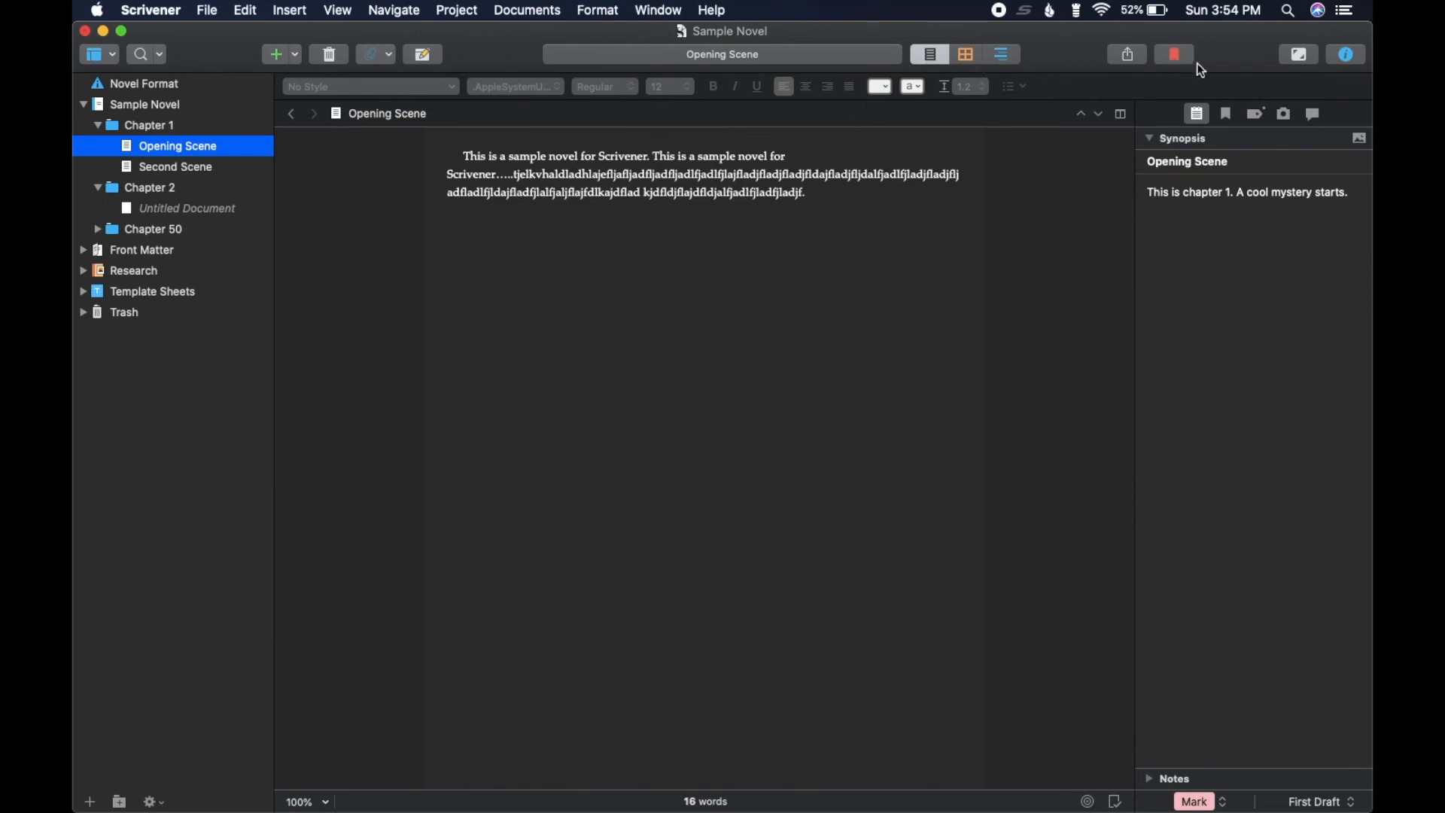
pyautogui.click(1300, 53)
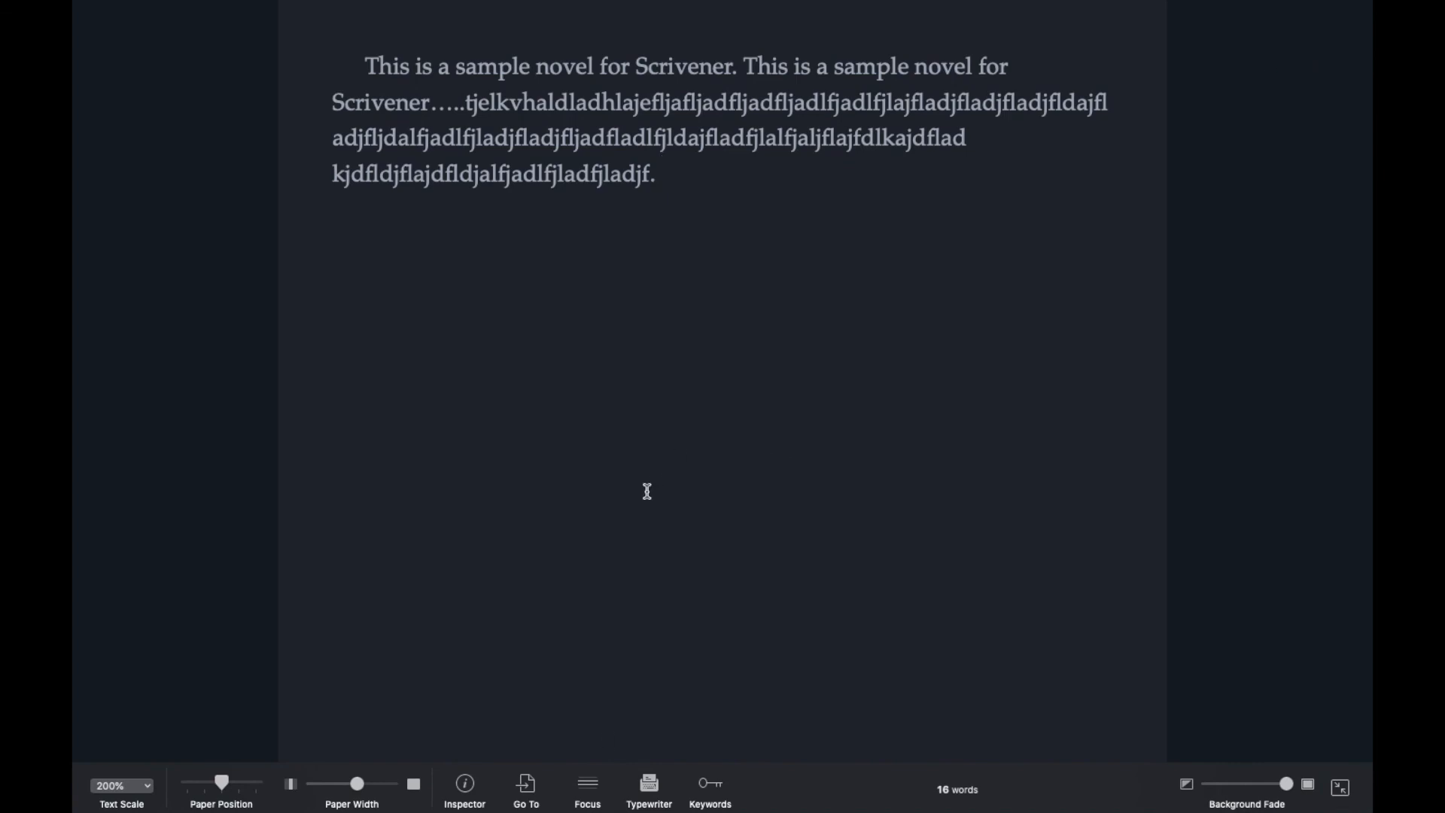
pyautogui.press('Escape')
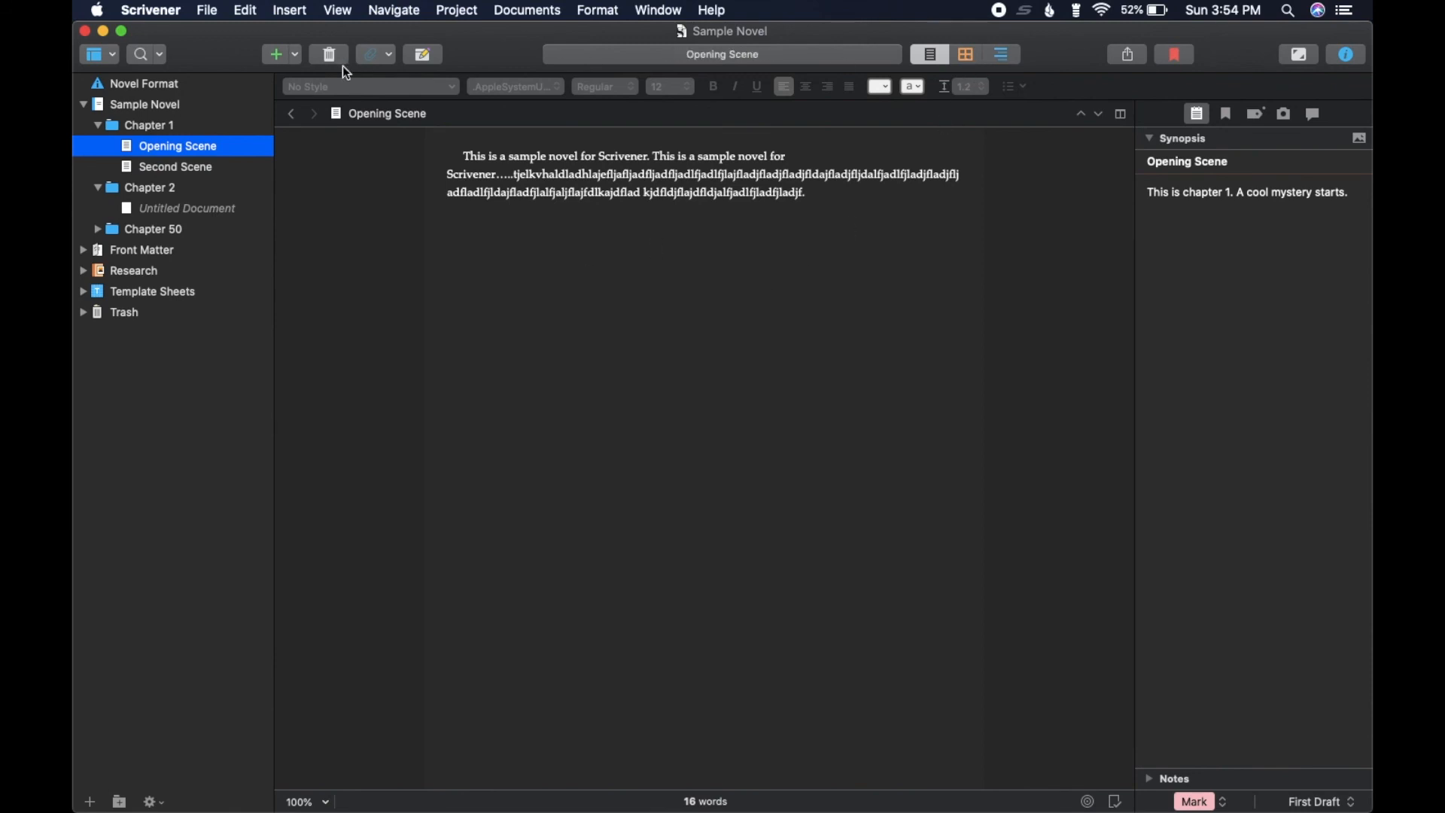
# - View the scenes of Chapter 1 as index cards on the corkboard and as rows in the outliner
pyautogui.click(189, 128)
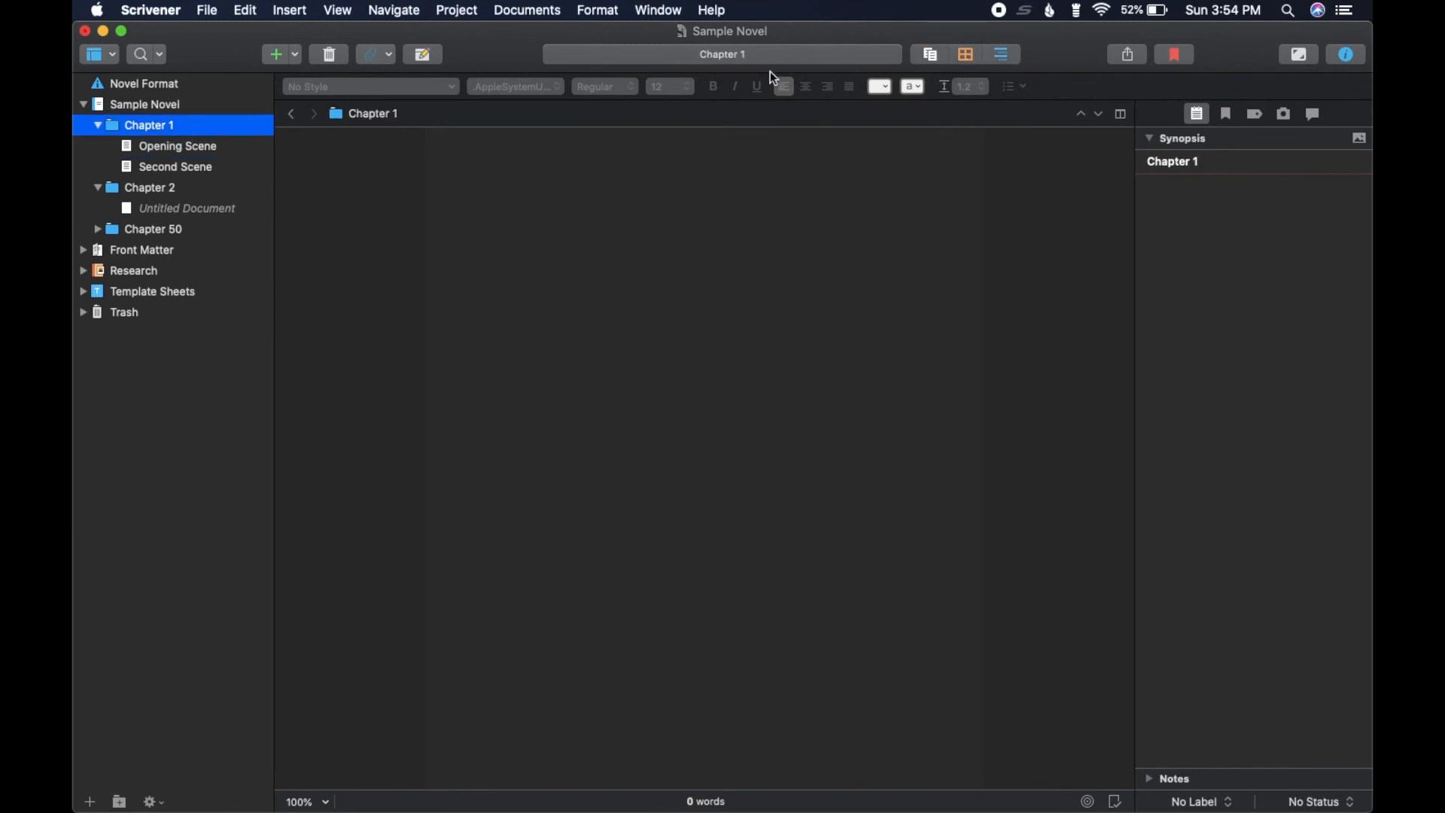
pyautogui.click(969, 57)
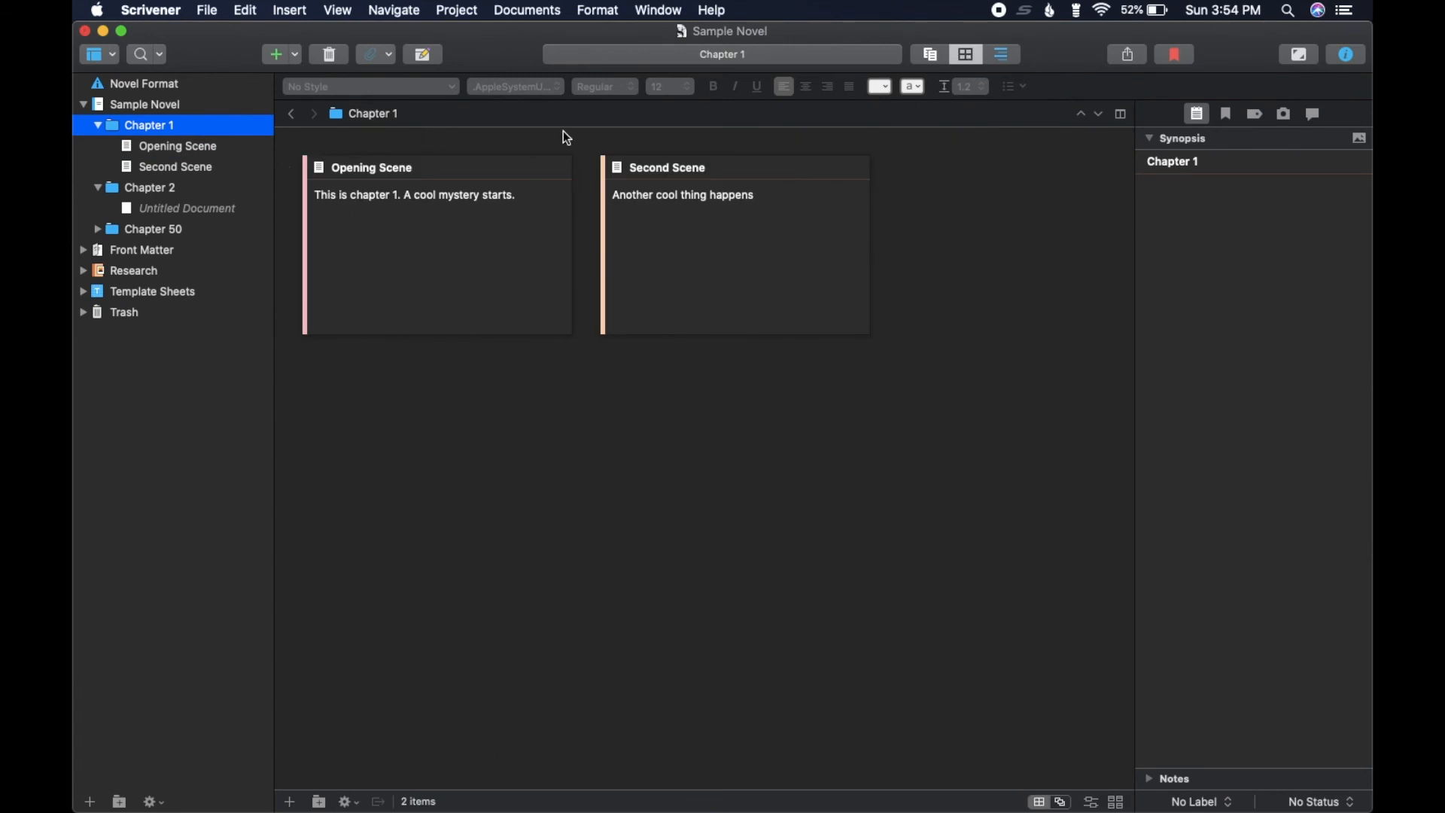
pyautogui.click(998, 56)
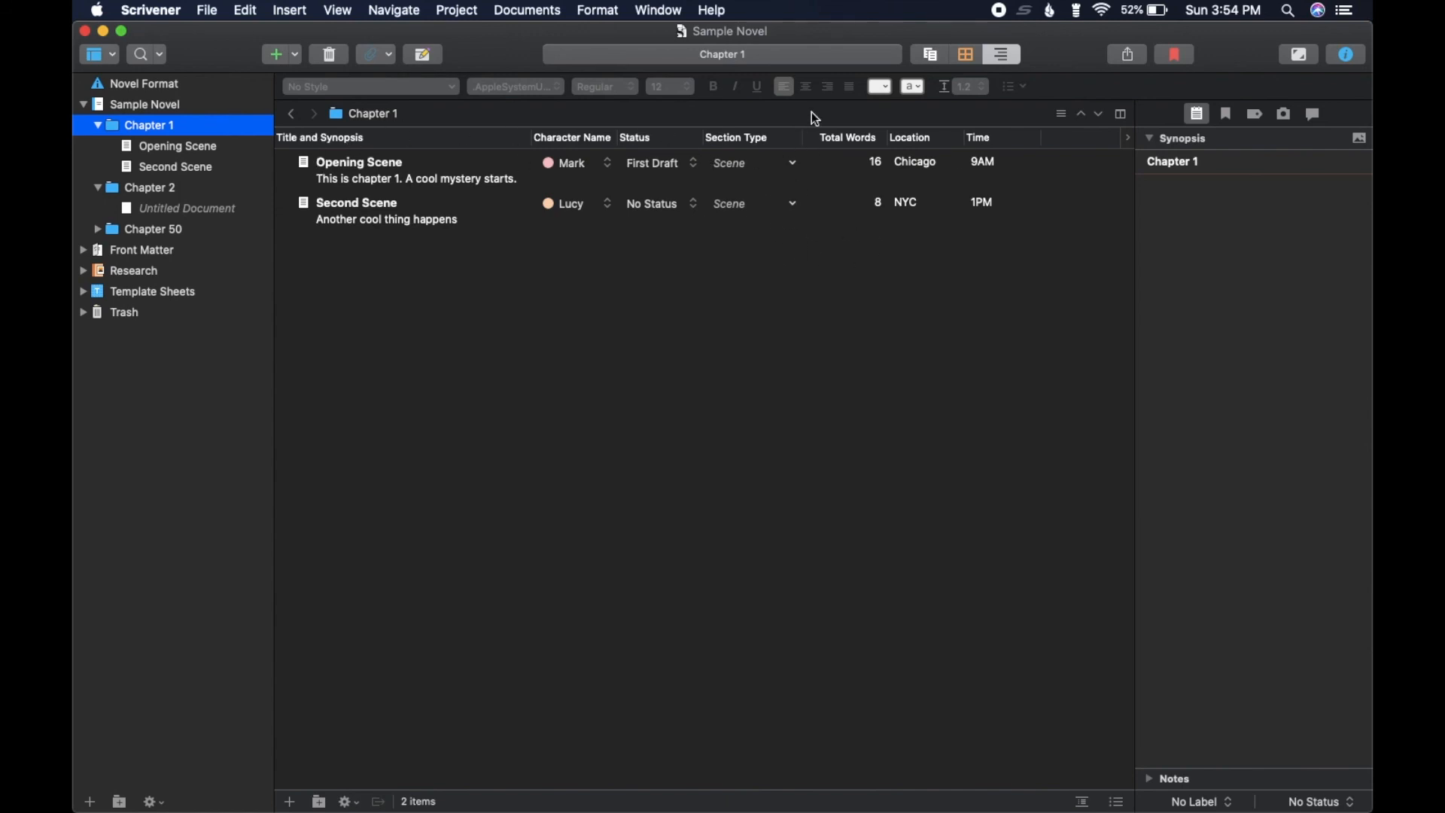
# - Examine the outliner's available columns and the custom metadata settings for Location and Time, and cancel out of them
pyautogui.click(1131, 141)
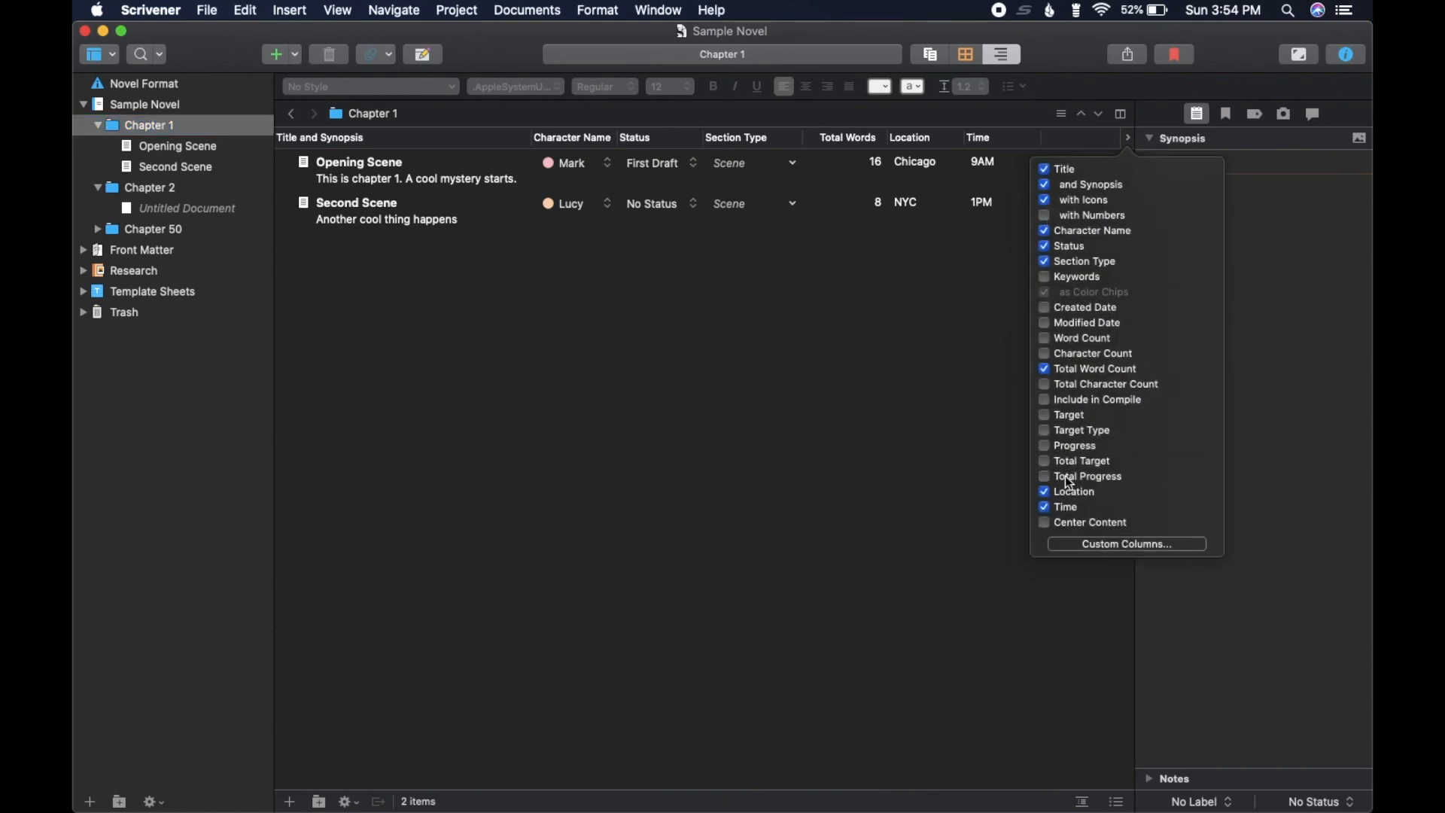
pyautogui.click(1089, 546)
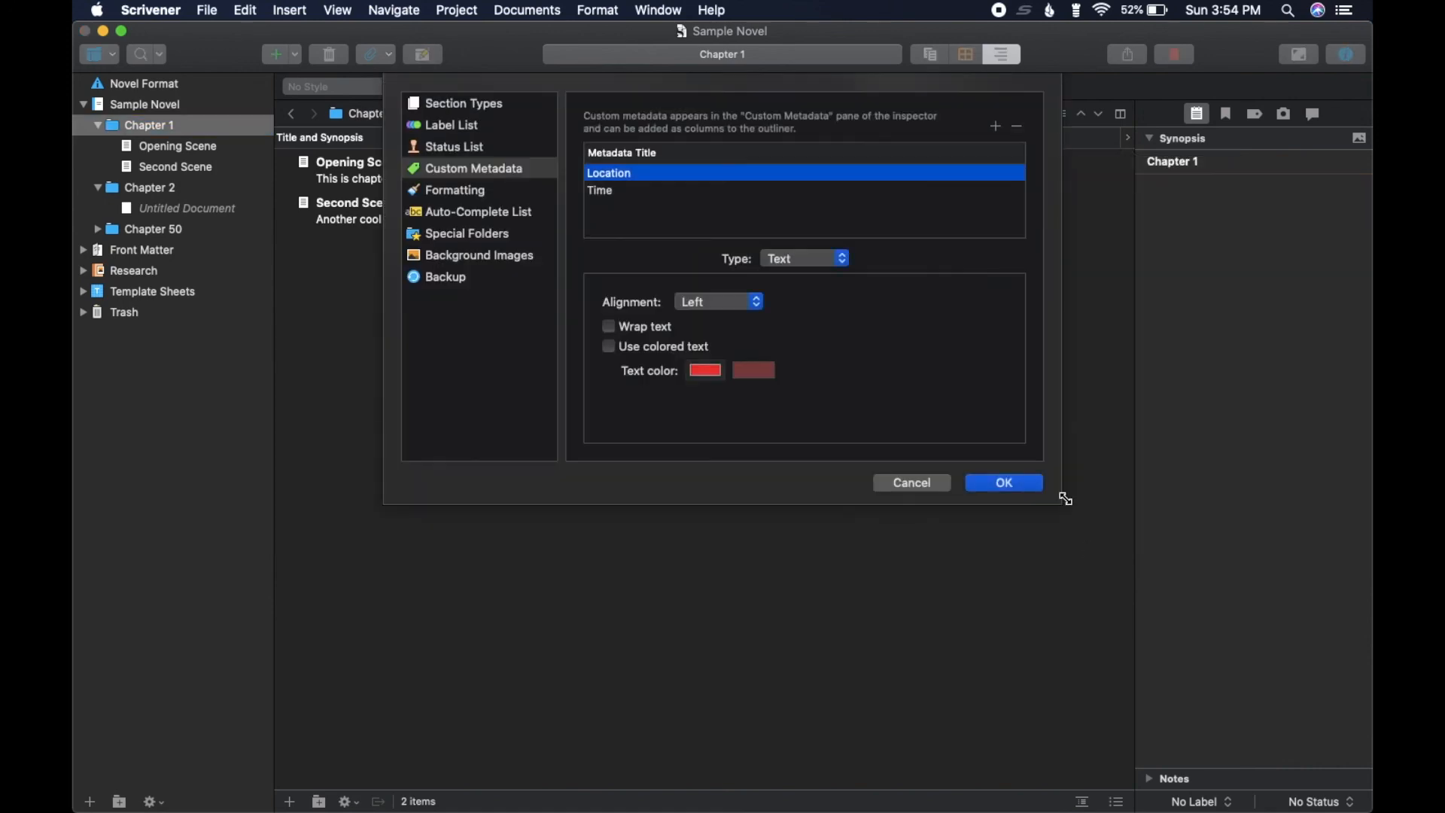
pyautogui.click(916, 487)
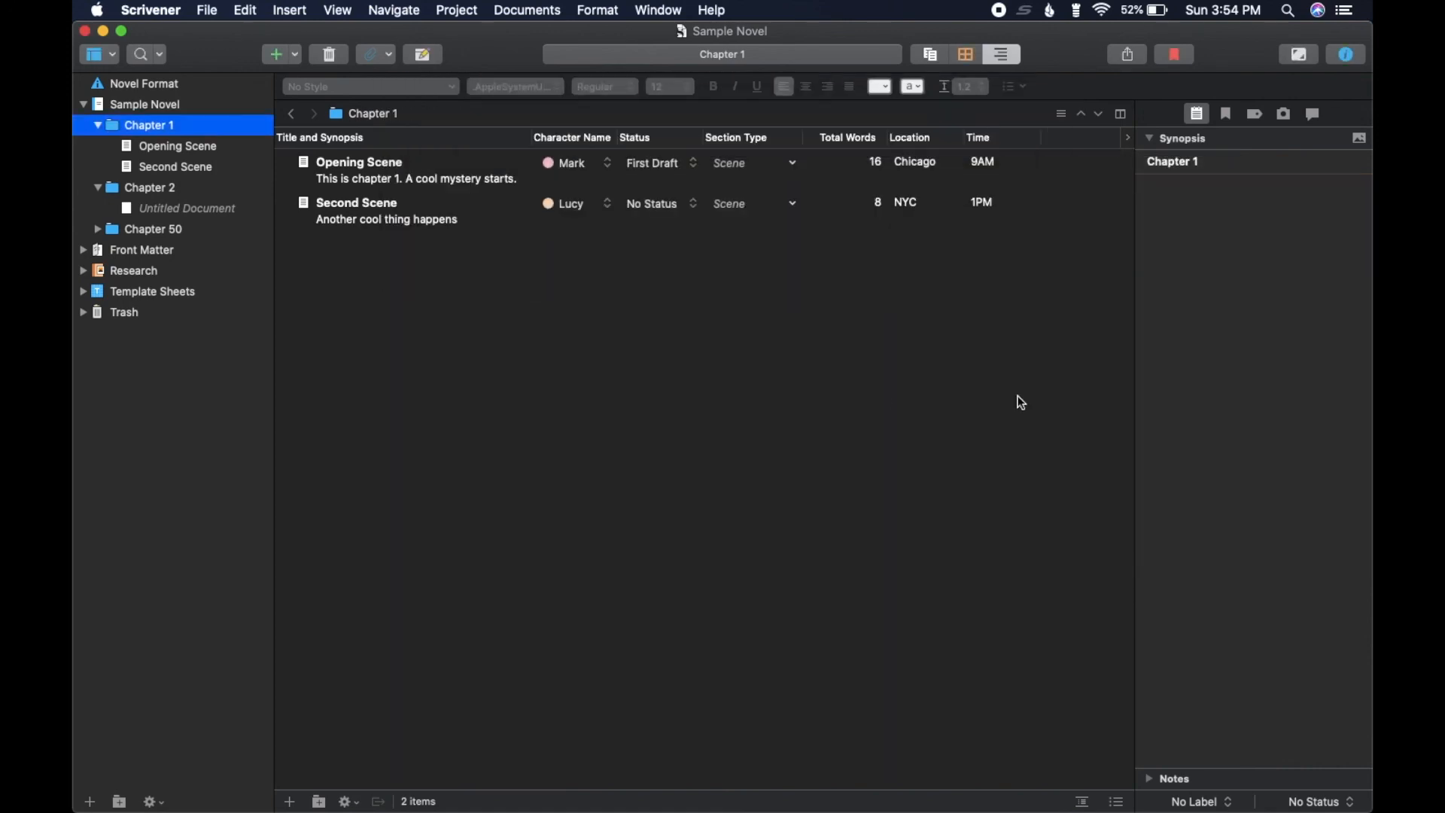
# - View the text and synopsis of the Opening Scene and the Second Scene in Chapter 1
pyautogui.click(189, 148)
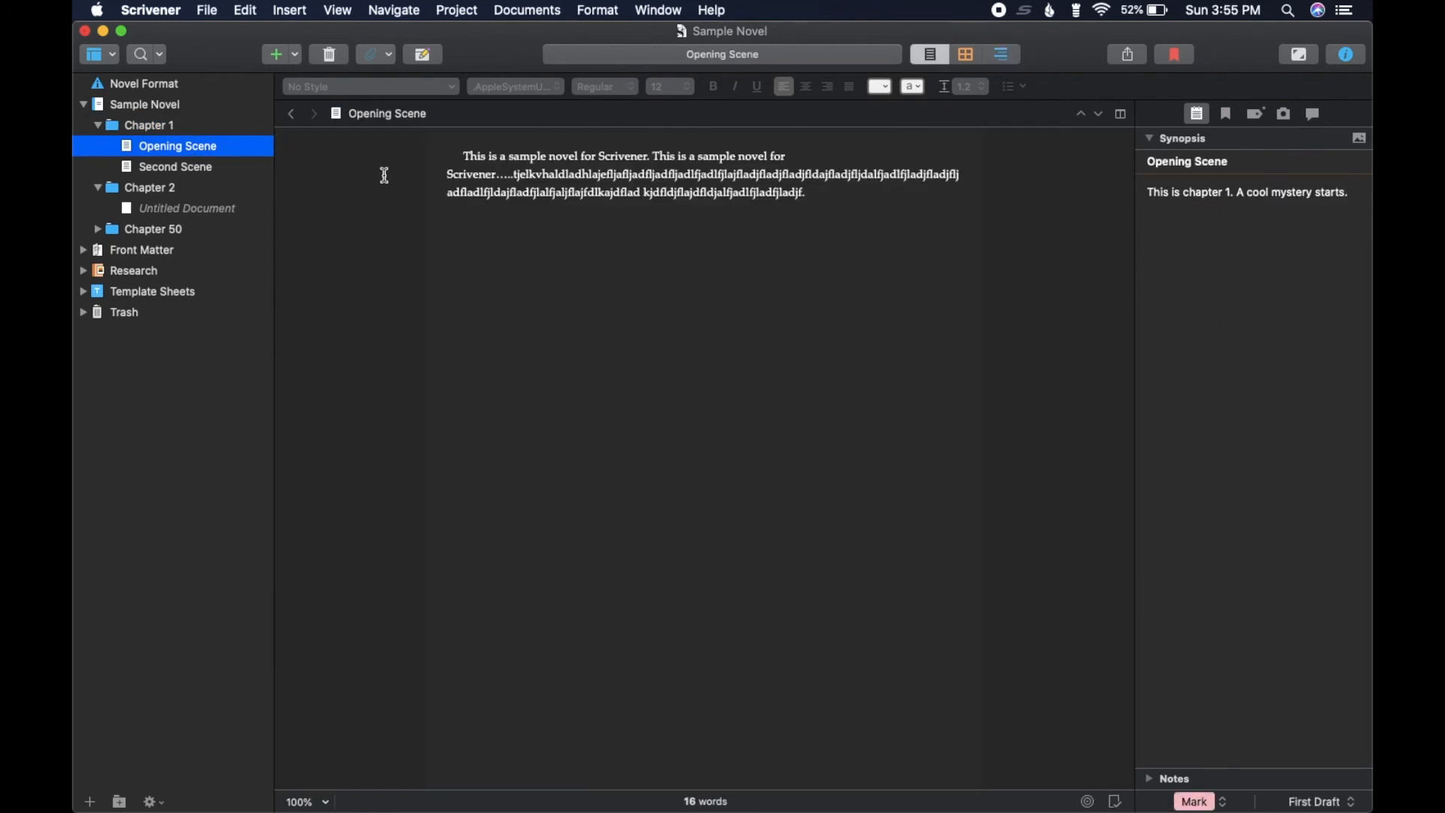
pyautogui.click(154, 172)
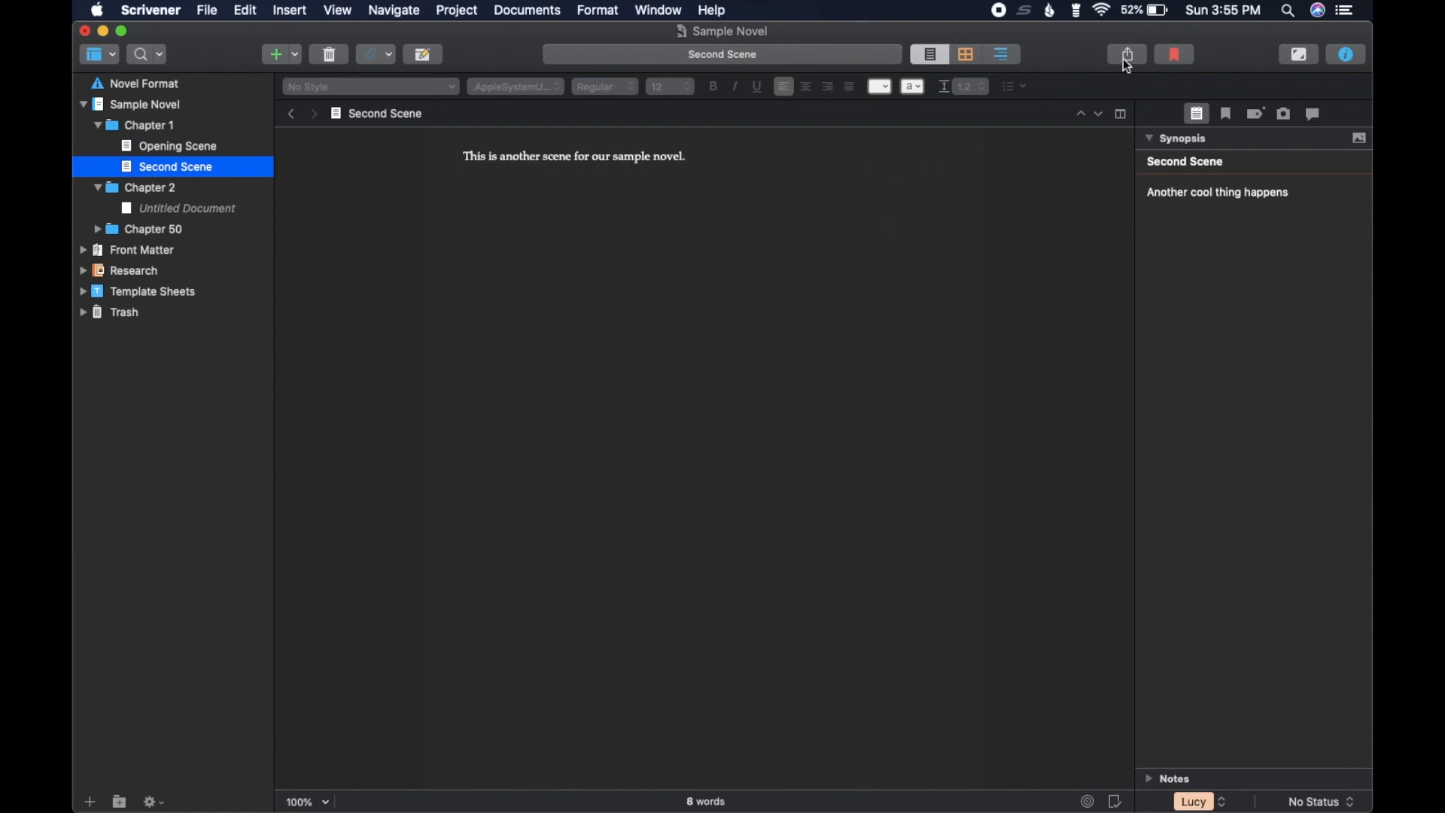